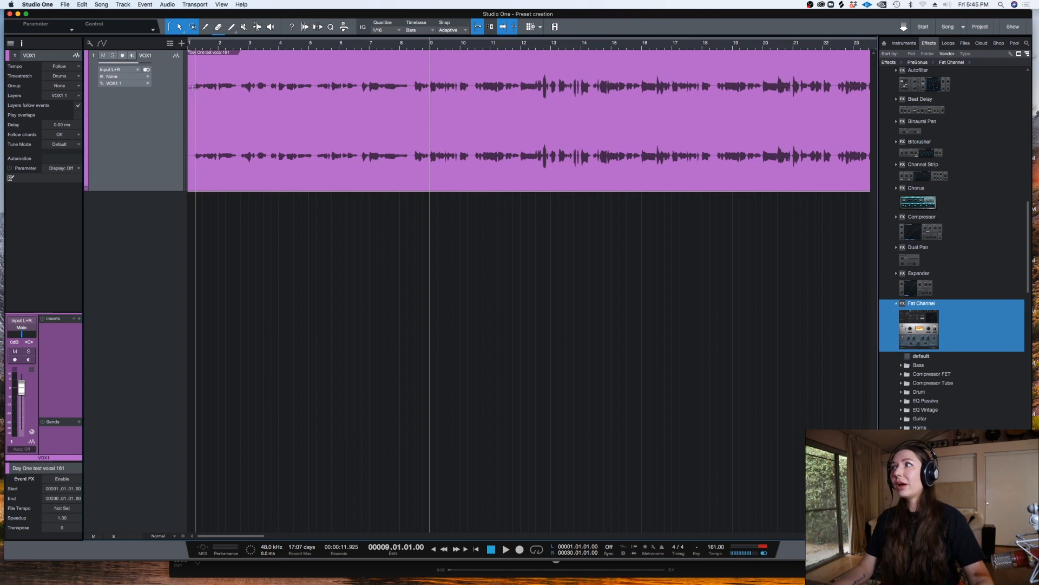
Play the unprocessed VOX1 vocal from beat 2 of bar 1 to hear its dry sound.
left_click(196, 44)
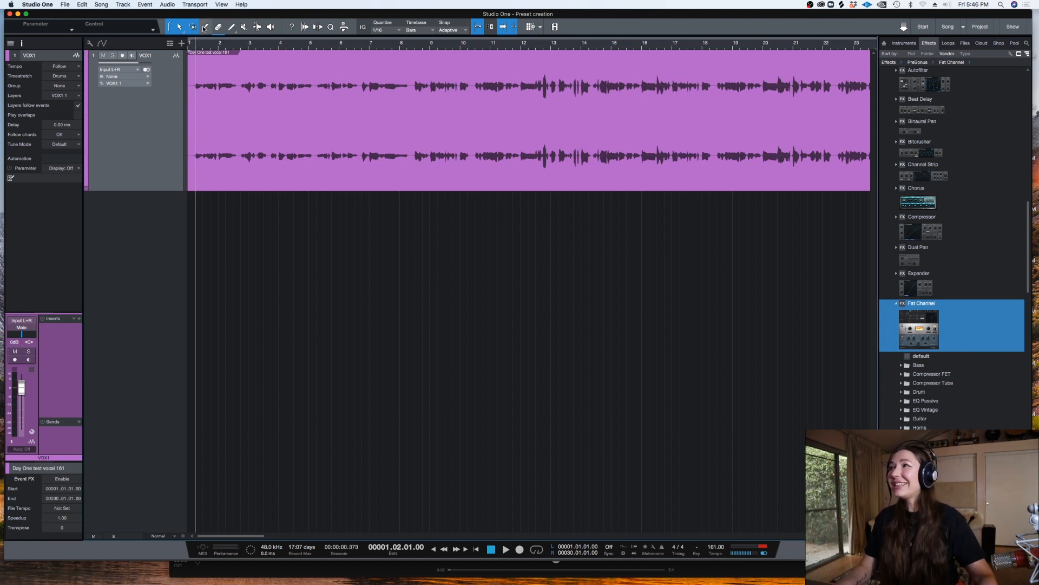
key("space")
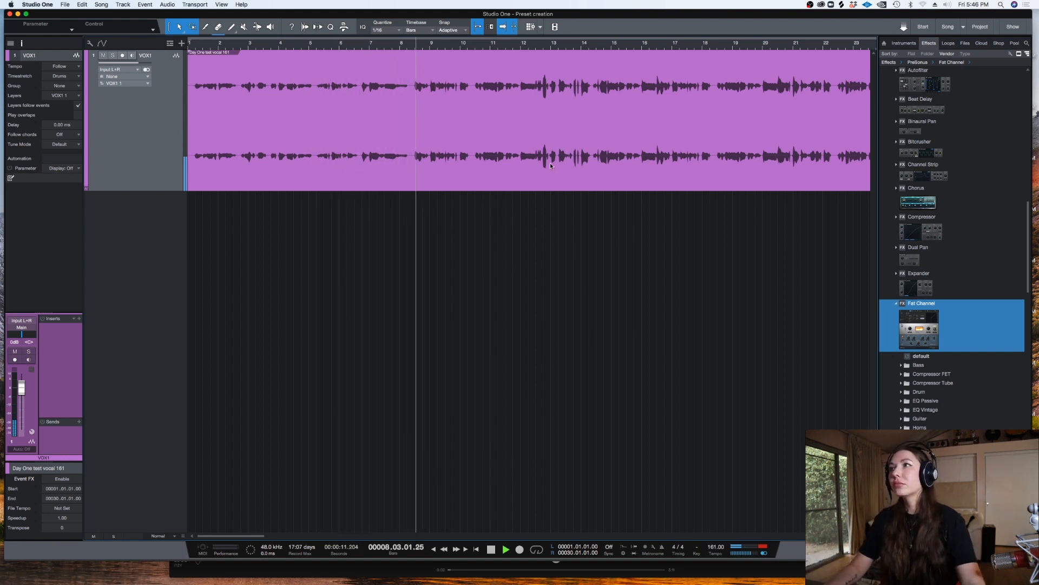
key("space")
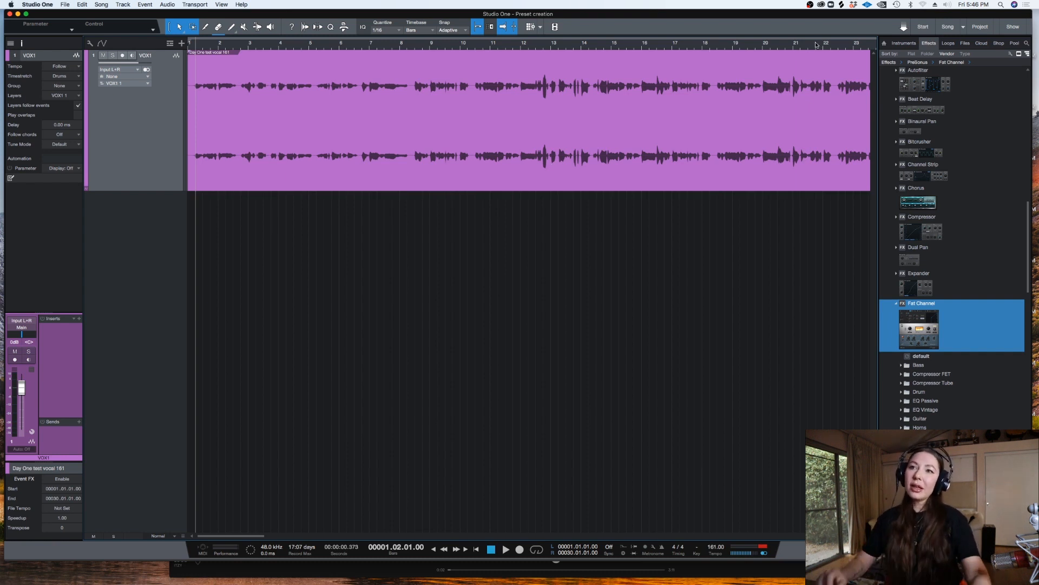
Insert a Fat Channel on the VOX1 track and turn on its Tube compressor.
left_click_drag(919, 329, 571, 148)
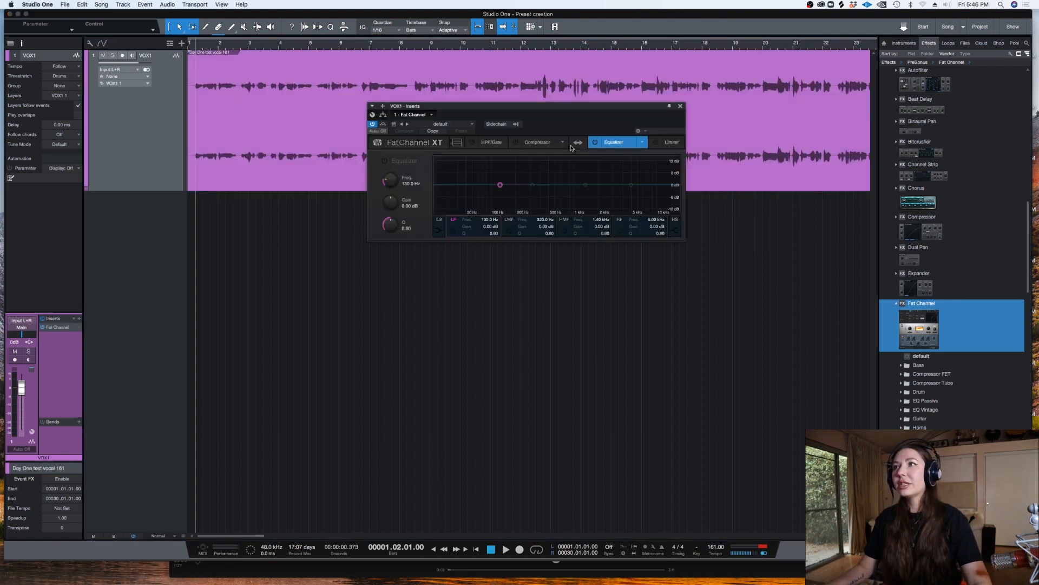
left_click(539, 144)
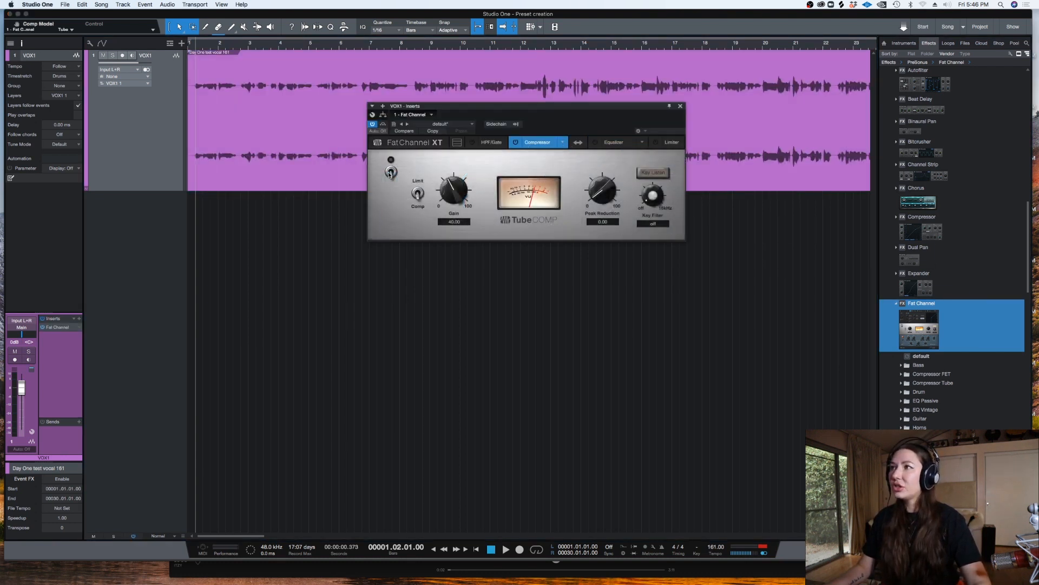
left_click(389, 173)
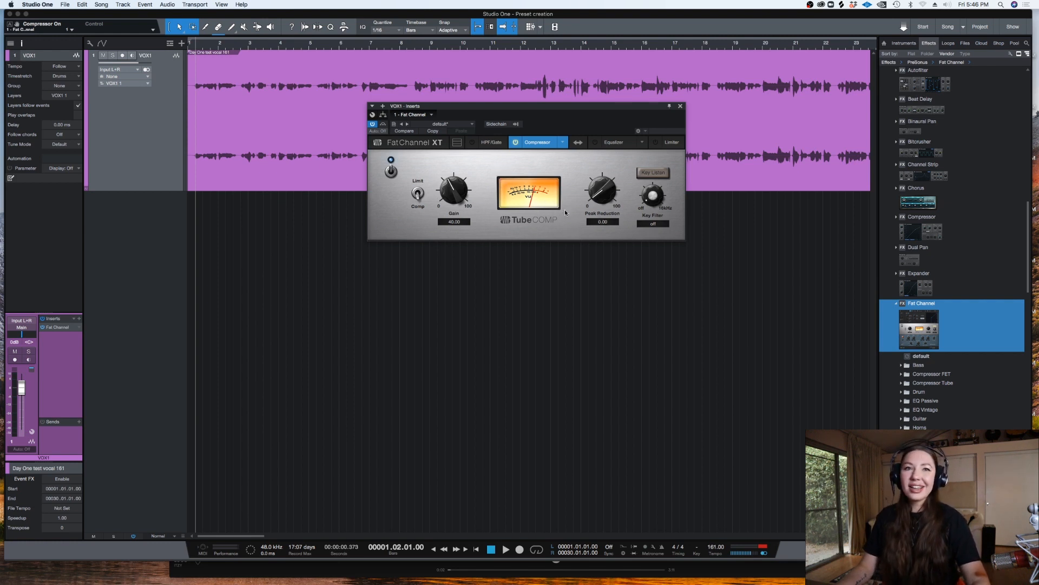
Set the Tube compressor's peak reduction to 21 and its gain to 66 while listening to the vocal.
key("space")
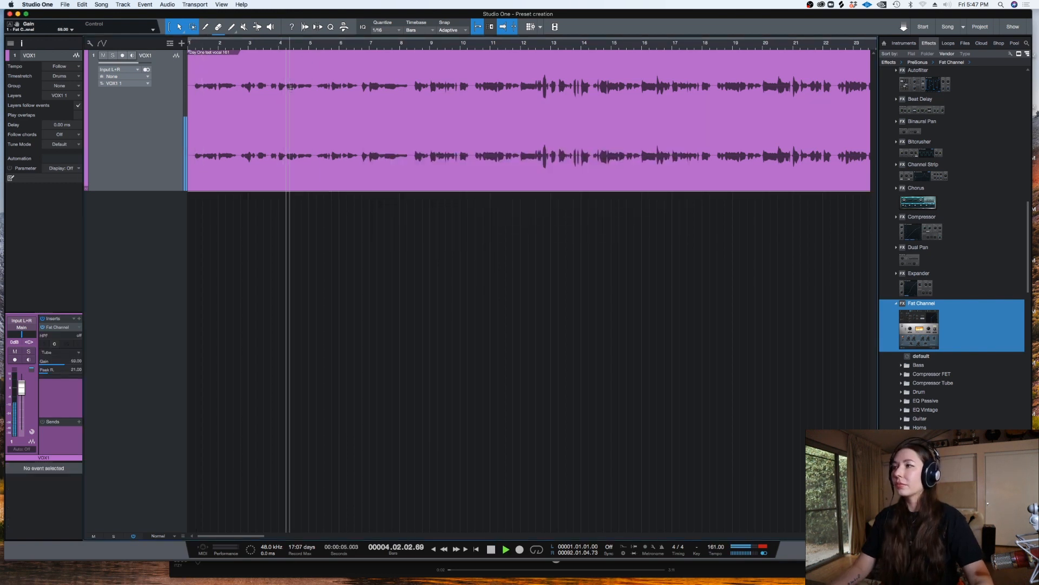
left_click(58, 329)
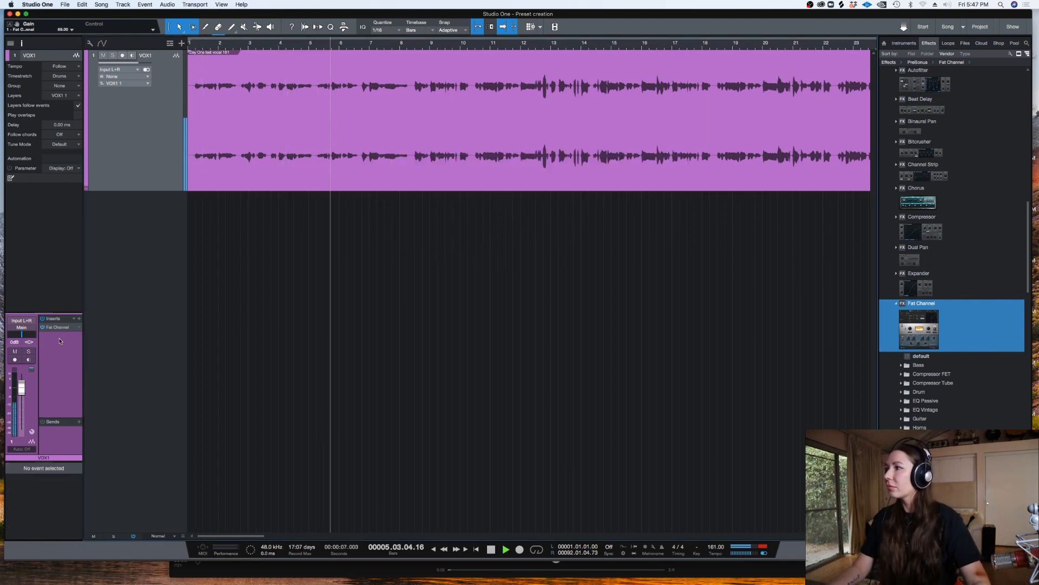
double_click(56, 330)
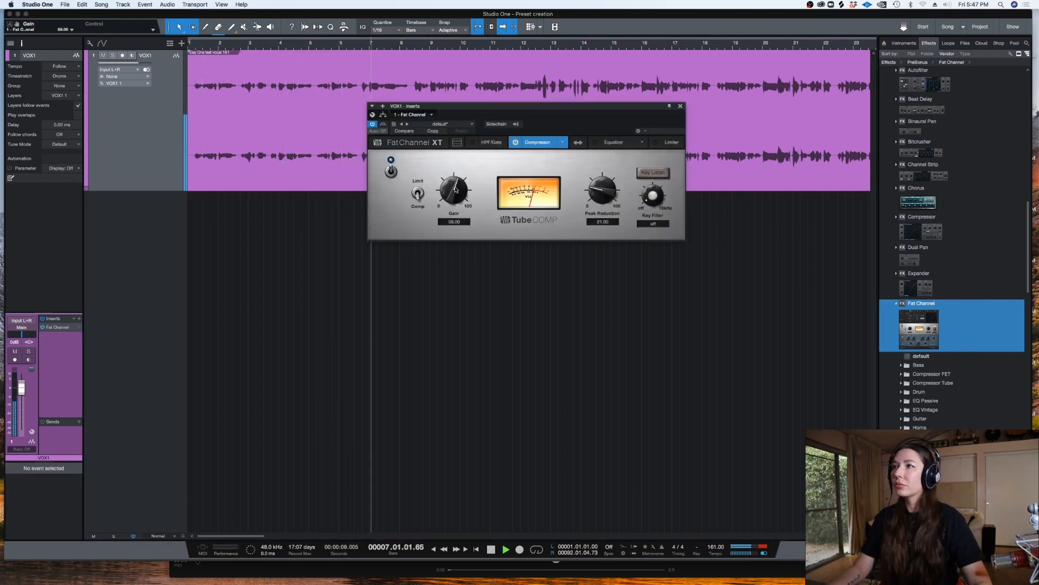
left_click_drag(456, 188, 486, 171)
key("space")
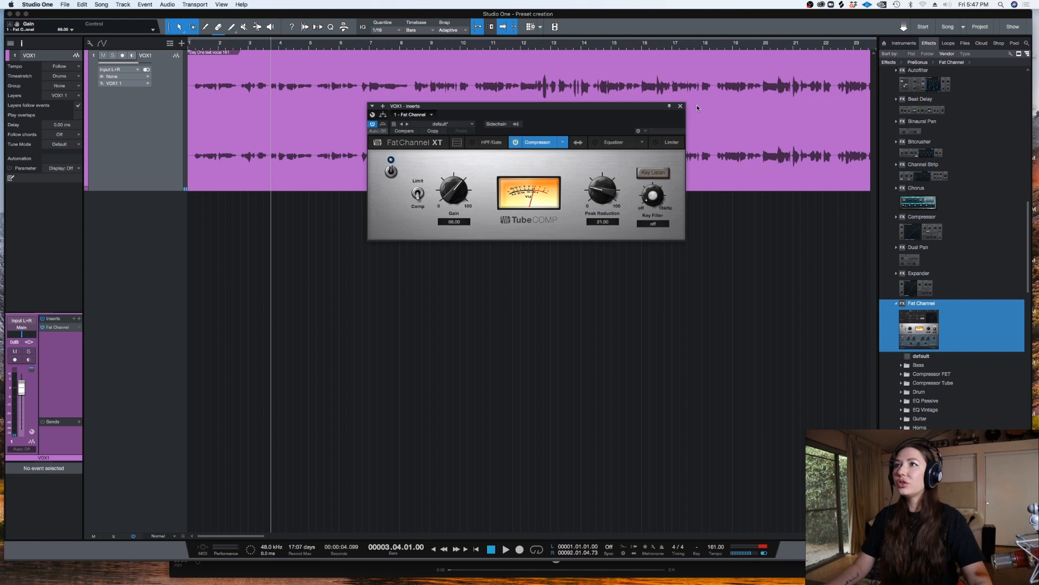
left_click(681, 107)
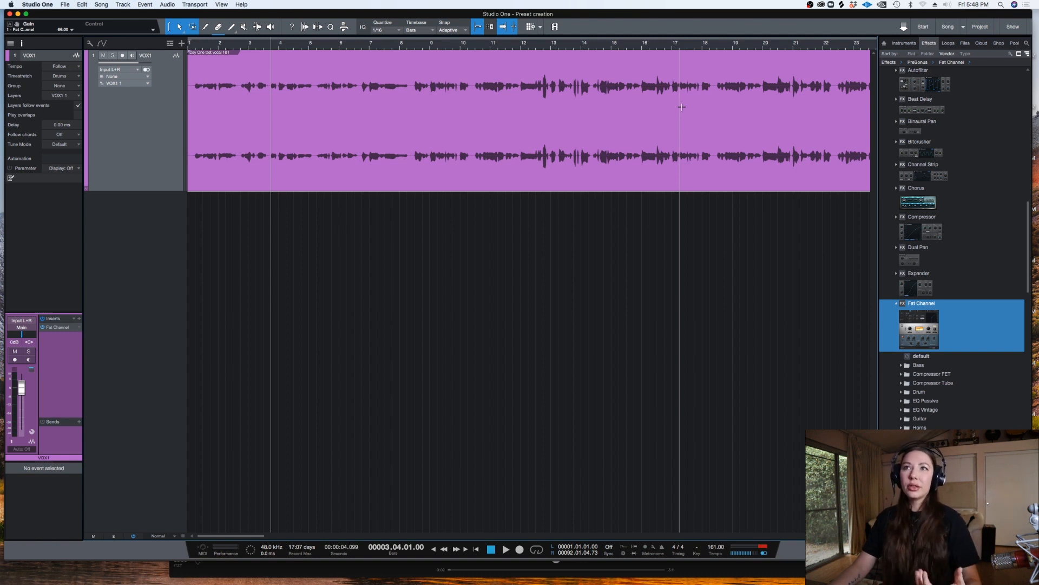
scroll(1028, 228, "down", 1)
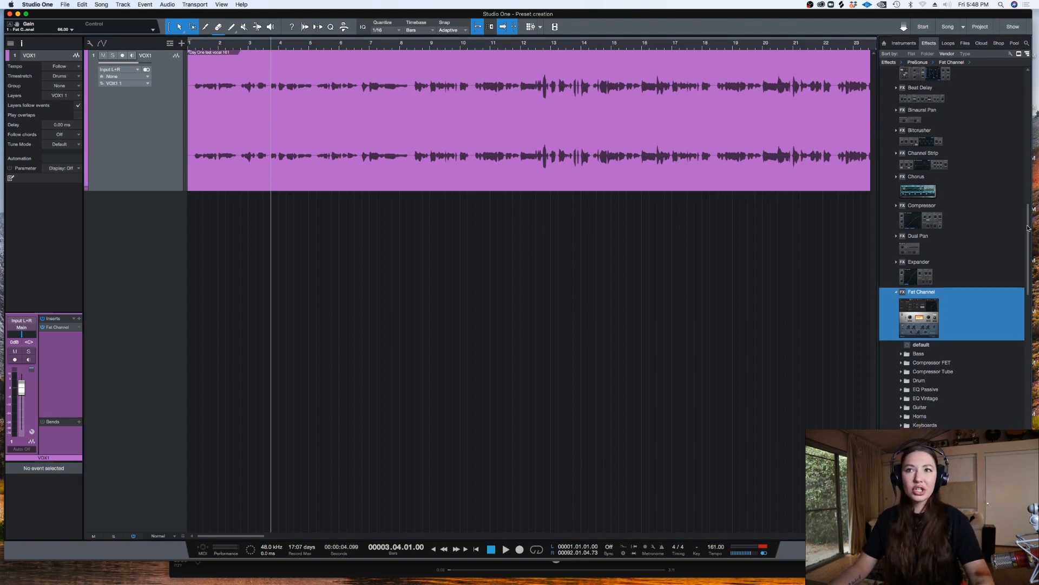
scroll(1028, 228, "down", 7)
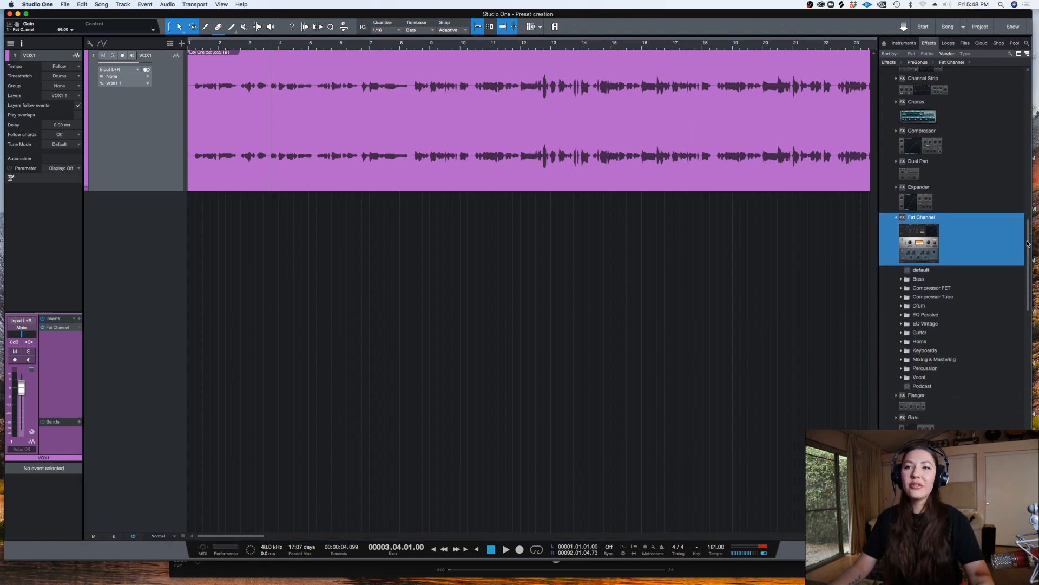
left_click(58, 328)
left_click(617, 143)
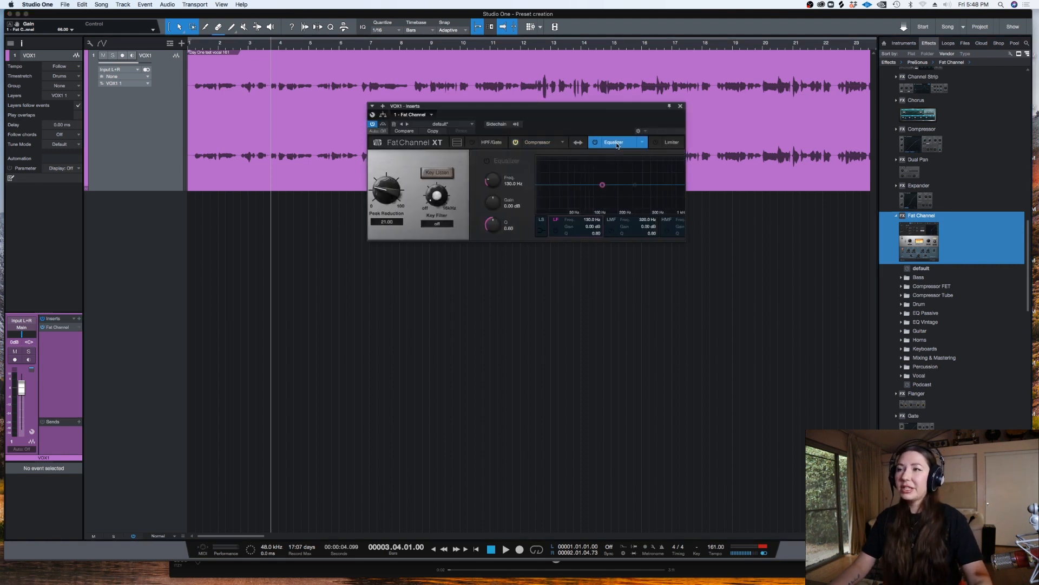
left_click(595, 142)
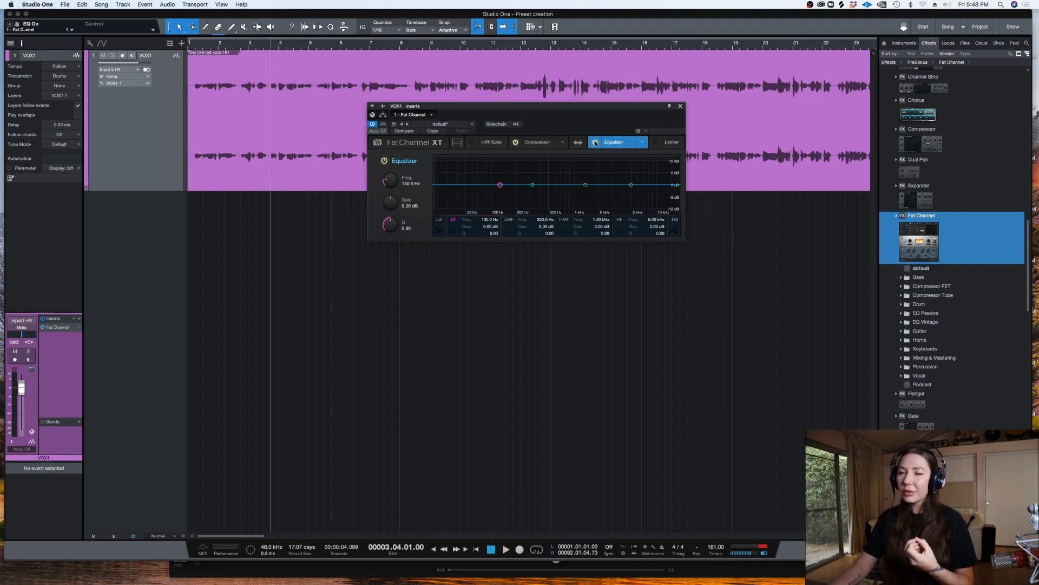
Insert a second Fat Channel ahead of the first and cut its equalizer's low-mid band 3.43 dB at about 242 Hz with Q 1.36.
left_click_drag(919, 208, 58, 324)
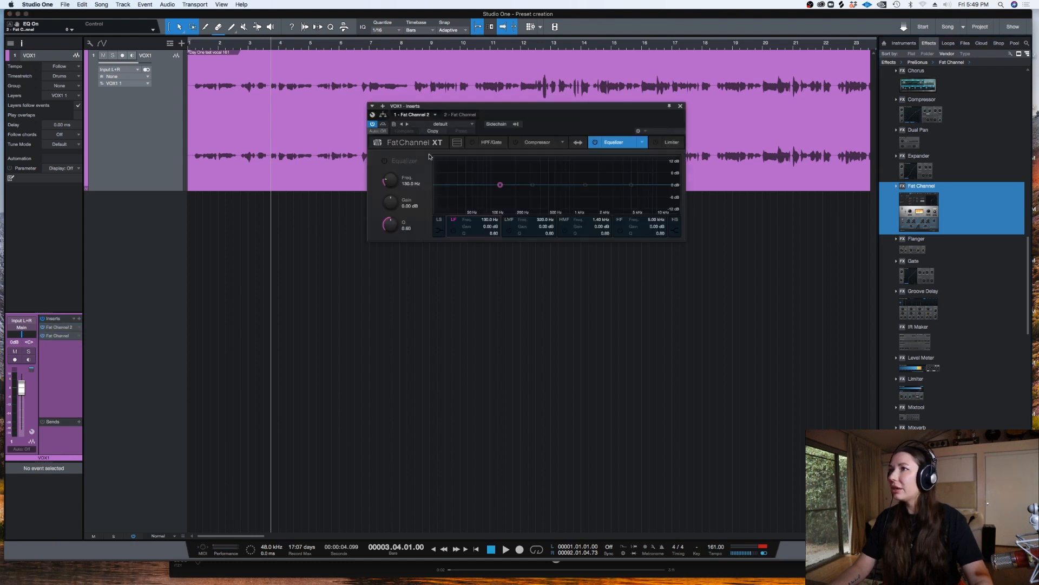
left_click(594, 143)
left_click_drag(533, 184, 522, 192)
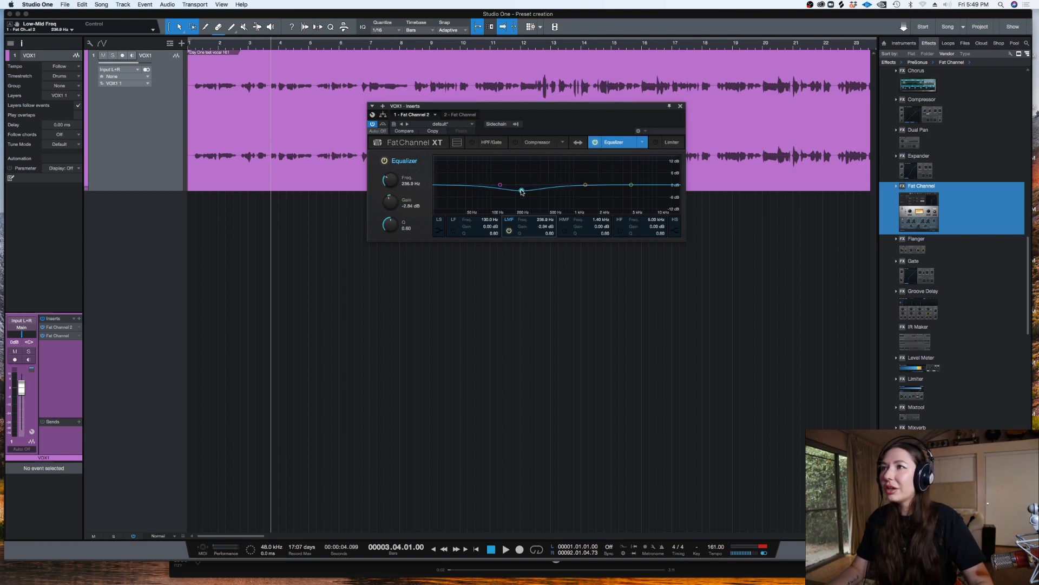
left_click_drag(549, 230, 523, 194)
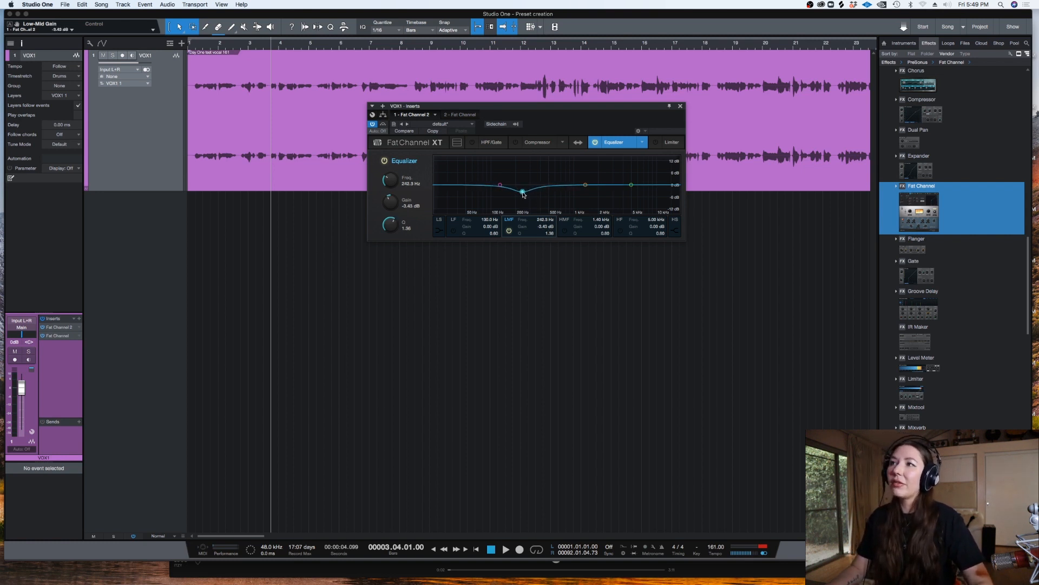
Cut the same equalizer's low band by about 2.45 dB near 126 Hz while listening to the vocal.
key("space")
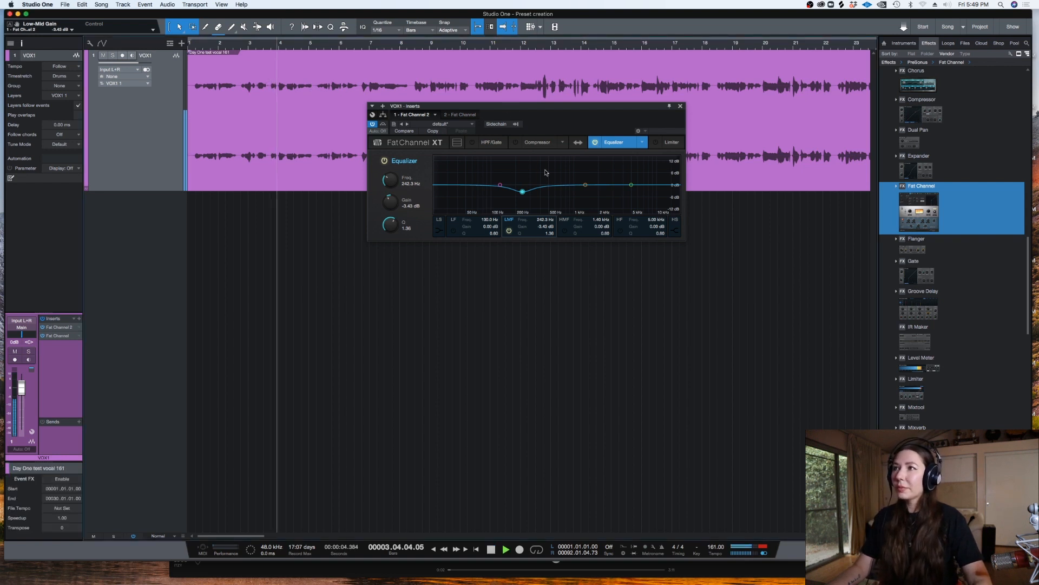
left_click_drag(500, 185, 499, 191)
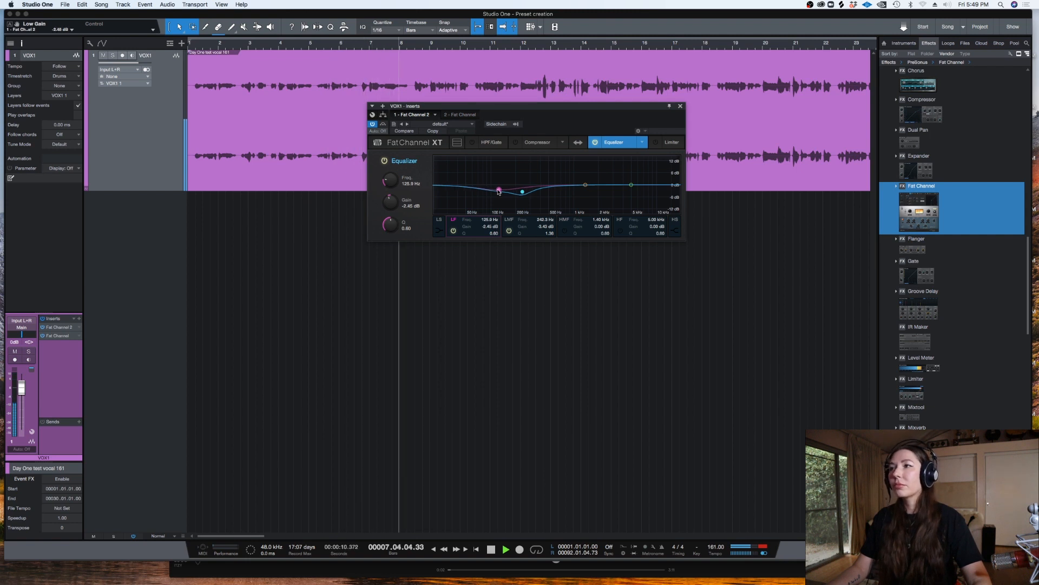
key("space")
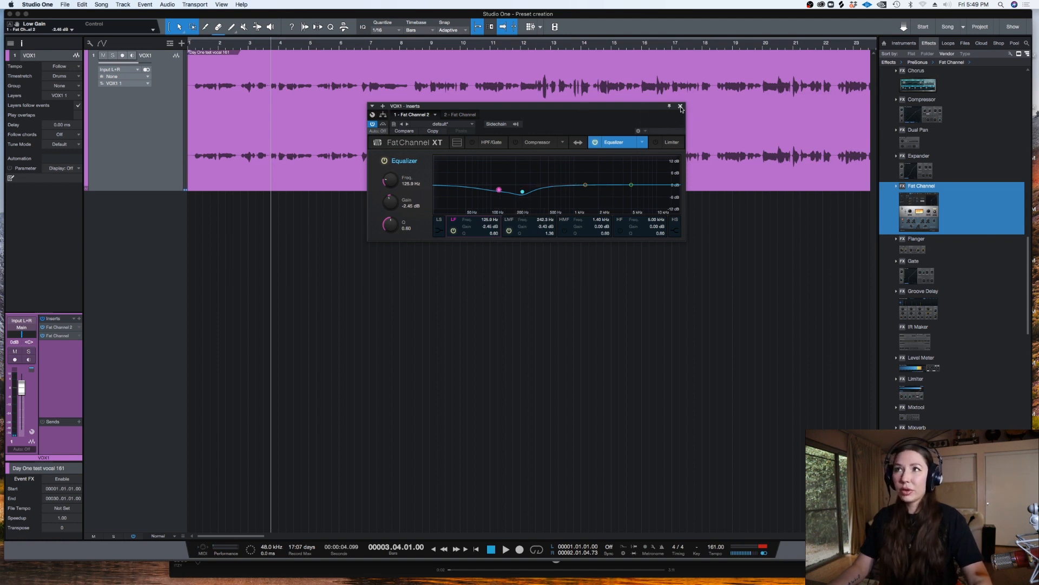
left_click(523, 191)
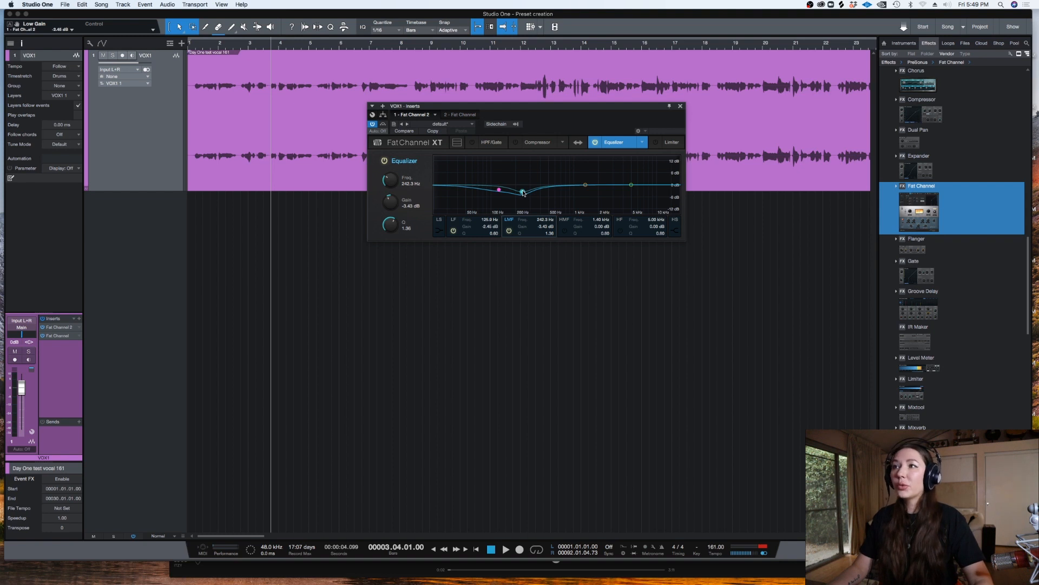
left_click(681, 106)
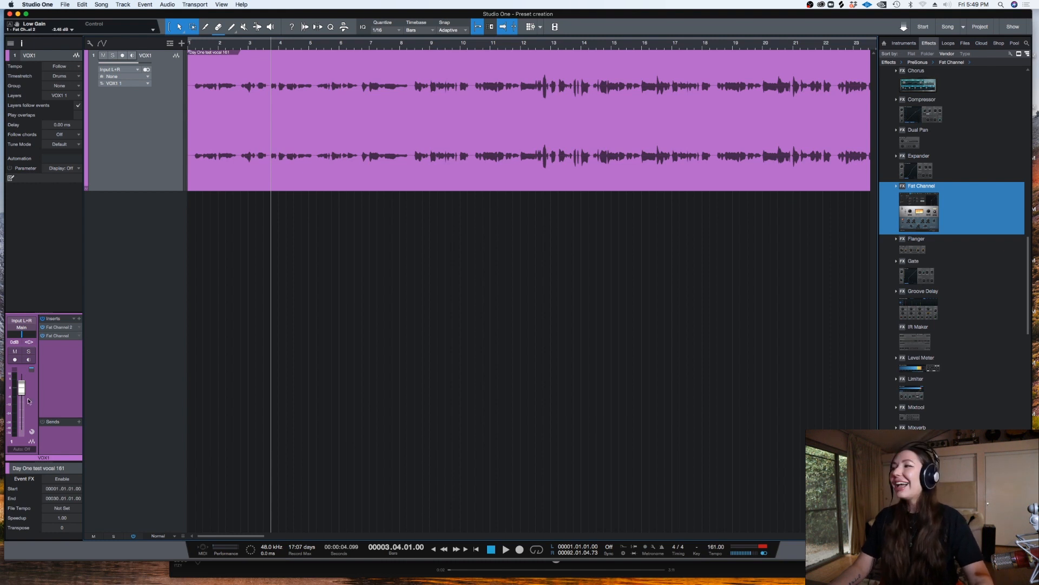
Turn on the equalizer in the Fat Channel holding the Tube compressor and switch its model to Passive.
left_click(58, 336)
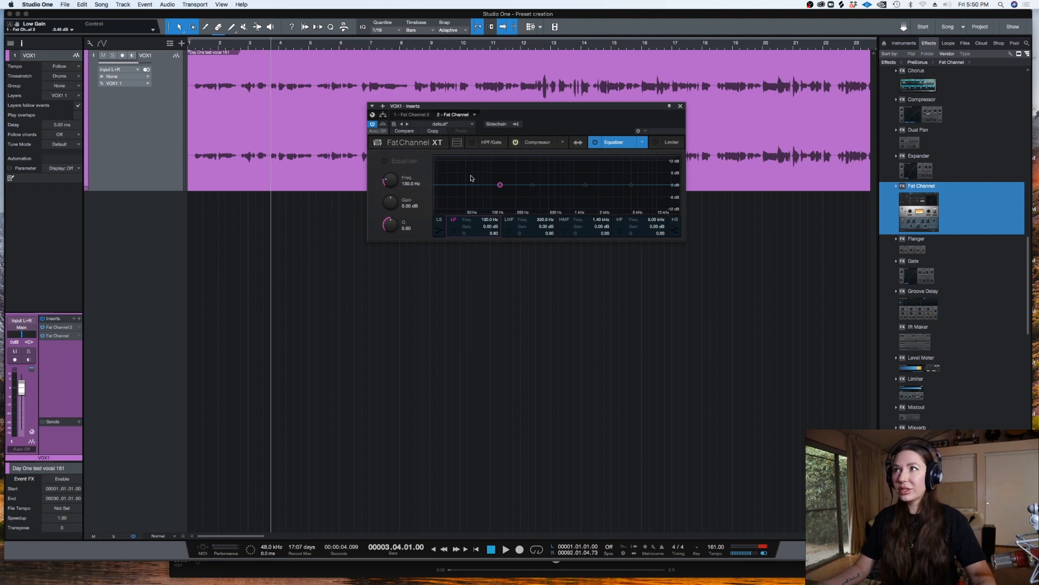
left_click(544, 142)
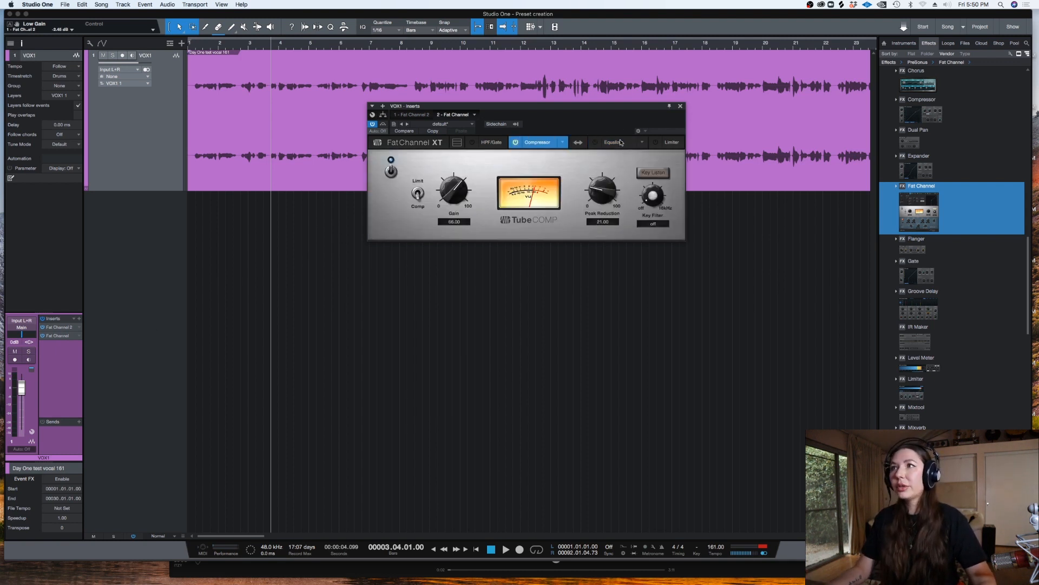
left_click(601, 143)
left_click(642, 142)
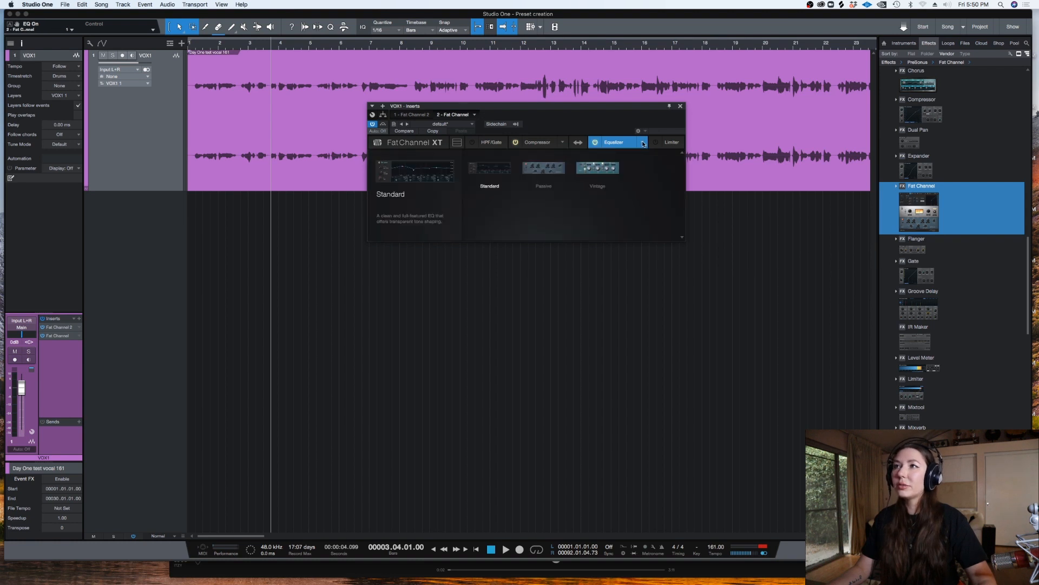
left_click(564, 165)
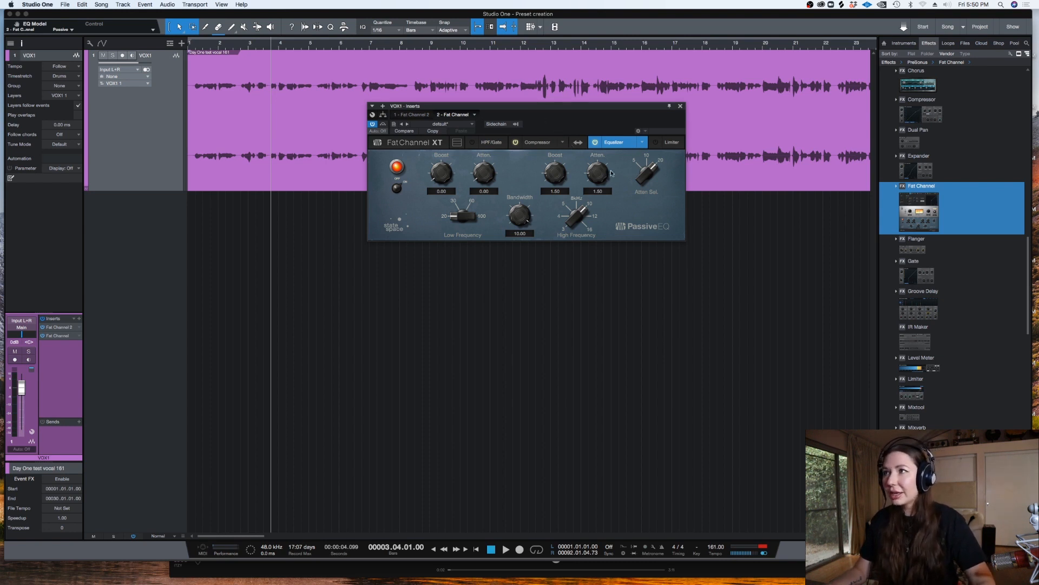
Set the Passive EQ's high frequency to 8 kHz and raise its high boost, then listen to the vocal.
left_click_drag(577, 214, 569, 225)
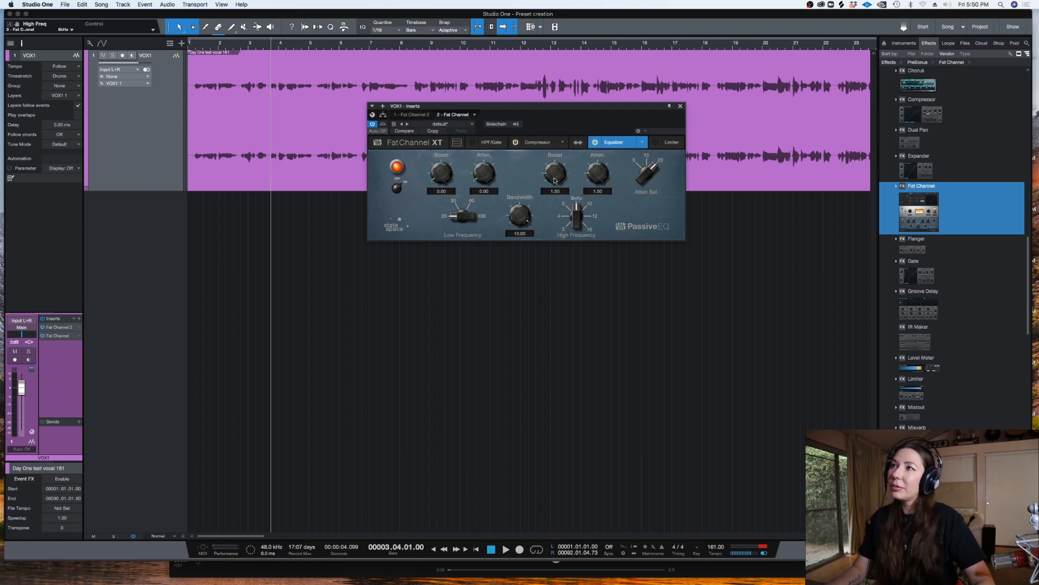
left_click_drag(552, 173, 570, 145)
key("space")
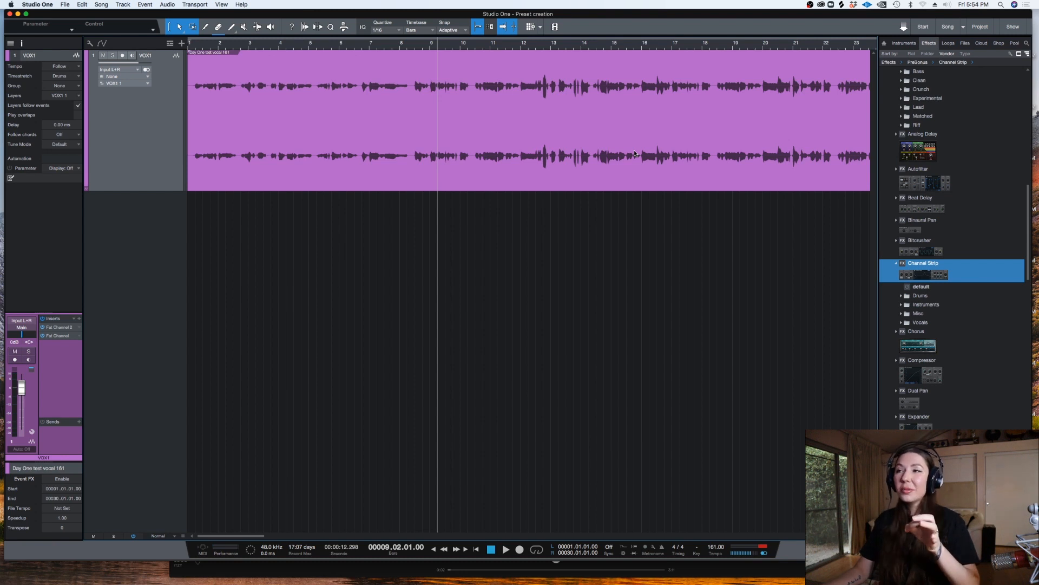
Insert a Channel Strip with compression off after both Fat Channels and boost its high band about 1 dB at about 9.8 kHz.
left_click_drag(923, 263, 572, 91)
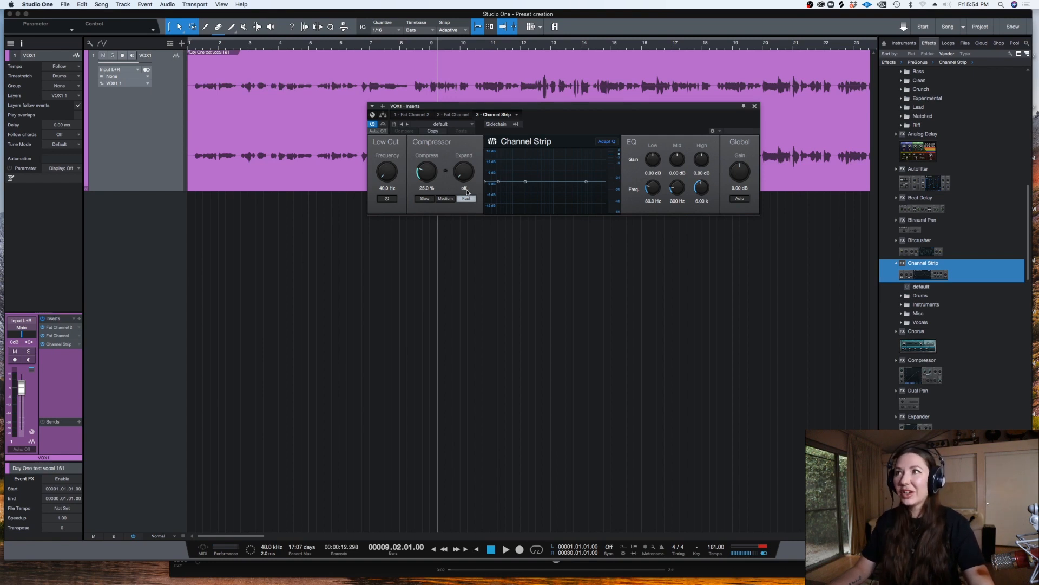
left_click_drag(426, 172, 419, 260)
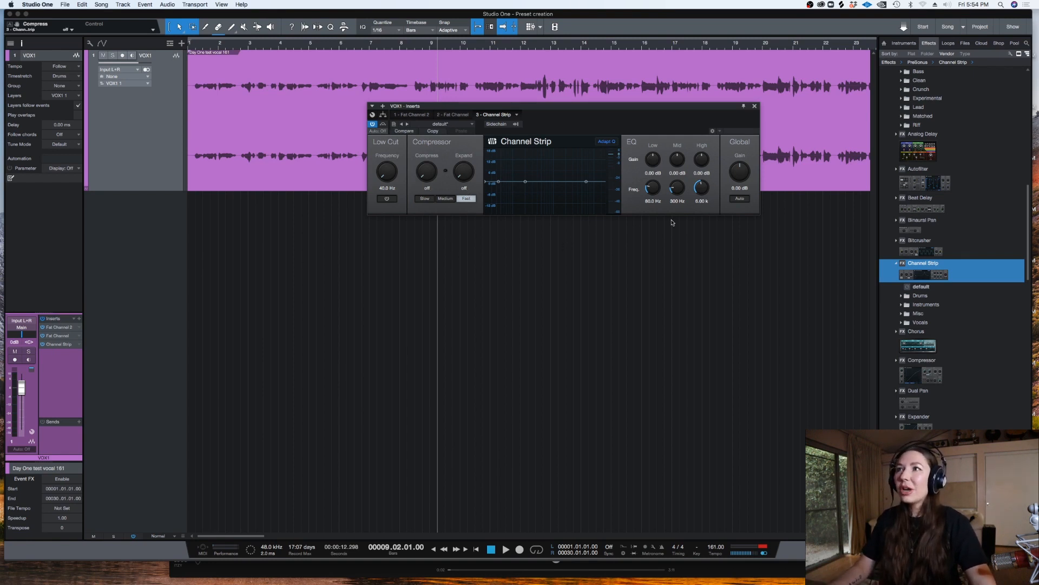
left_click_drag(702, 187, 698, 163)
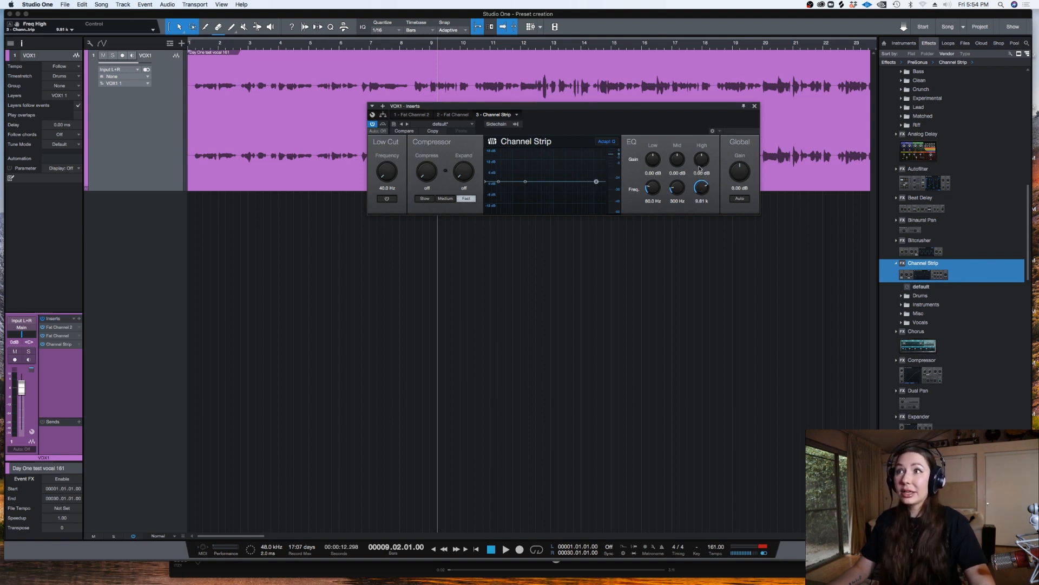
left_click_drag(703, 166, 701, 161)
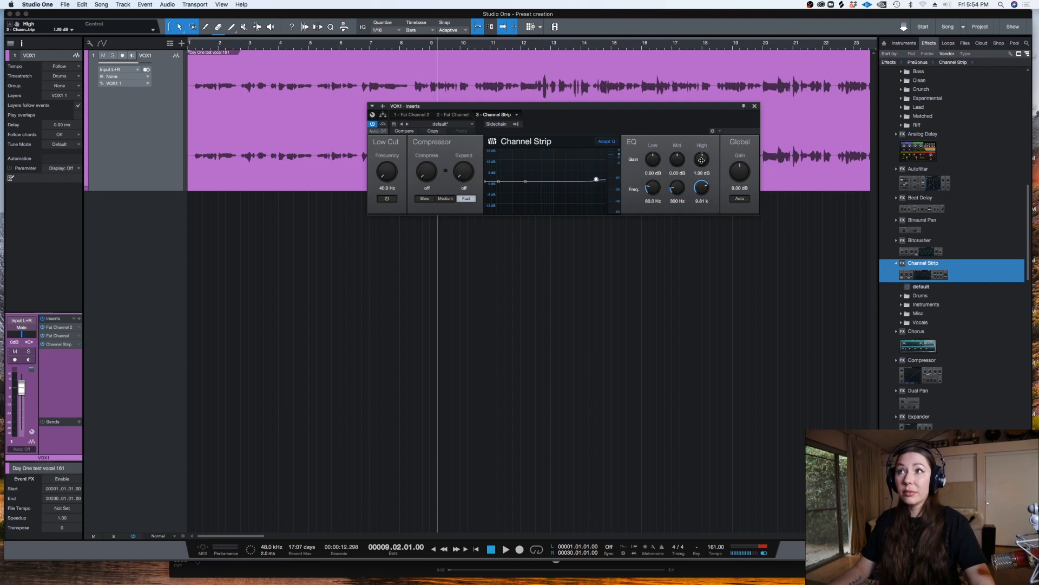
Compare the vocal with the Channel Strip bypassed and active during playback, leave it active and close its window.
key("space")
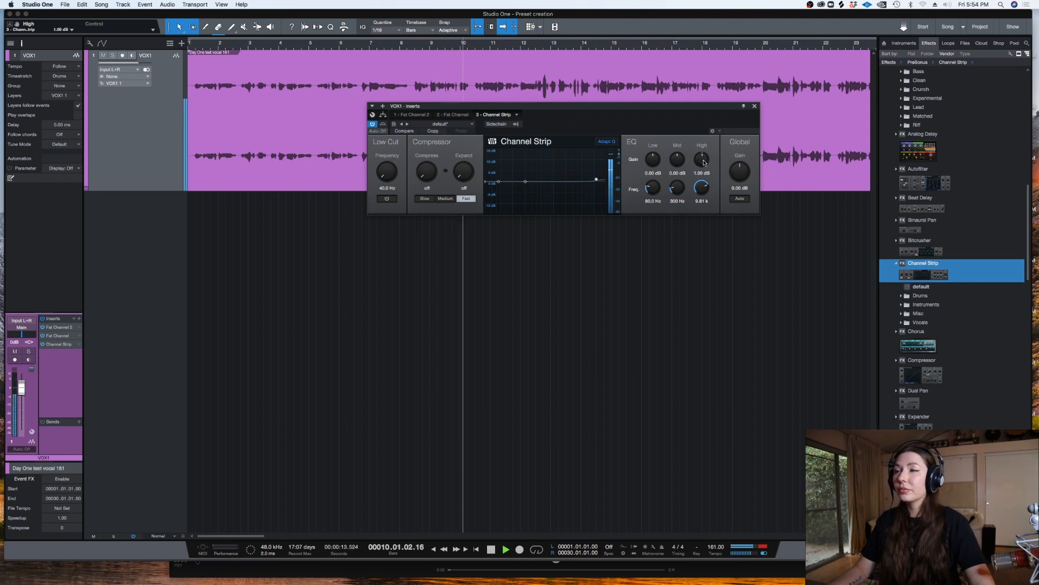
left_click(372, 124)
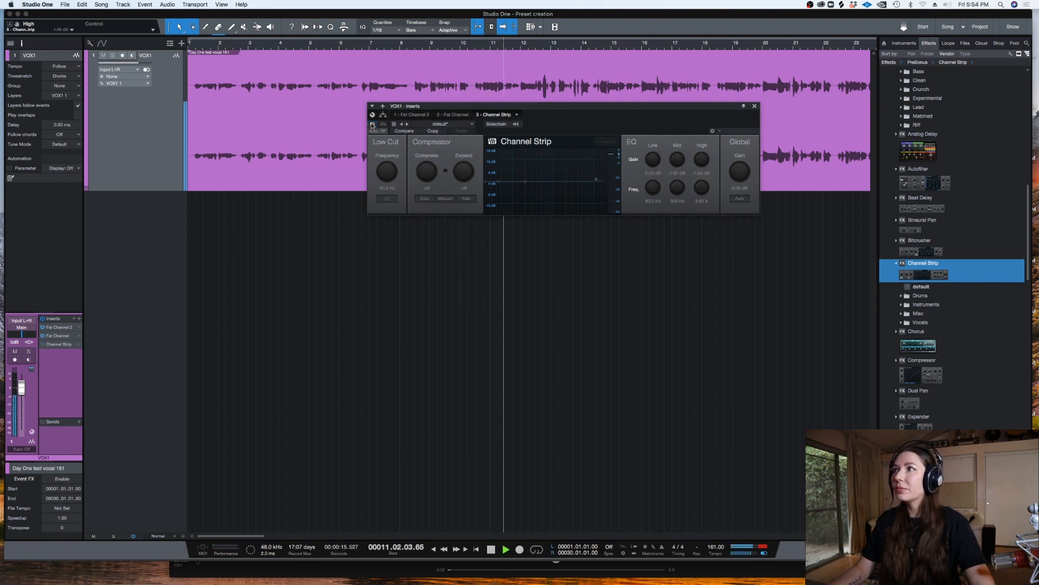
left_click(373, 124)
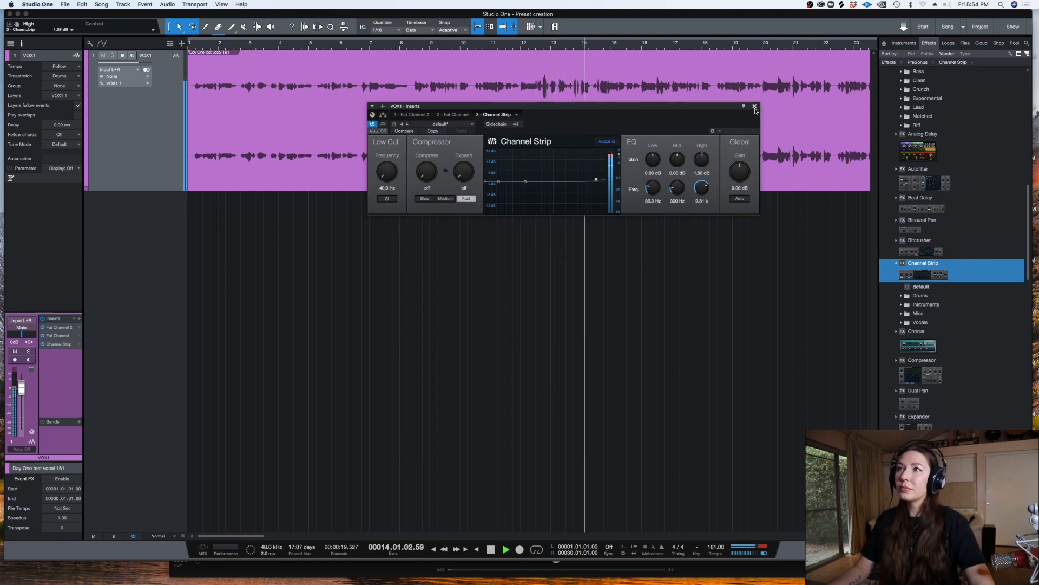
key("space")
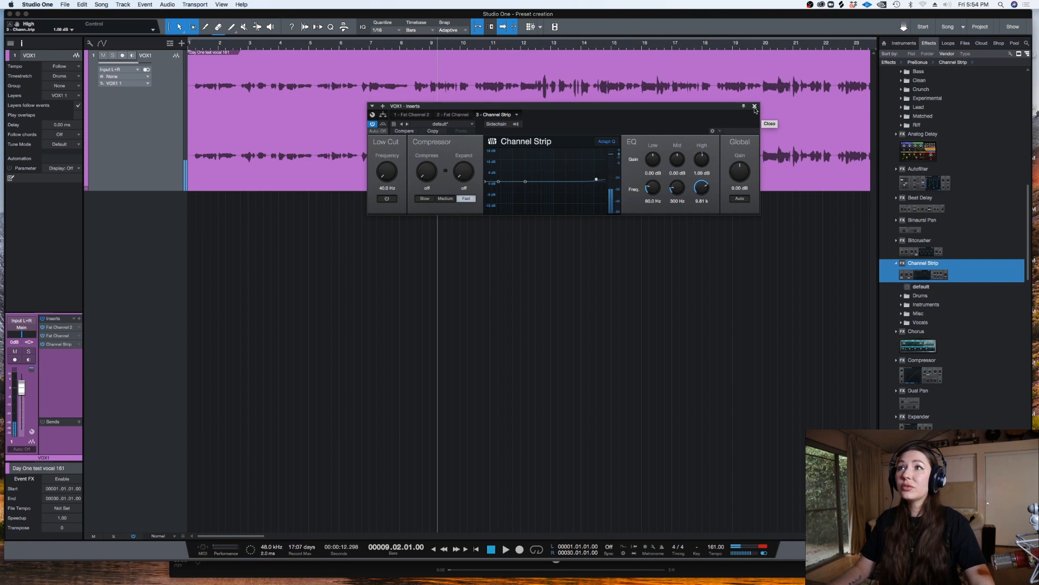
left_click(755, 106)
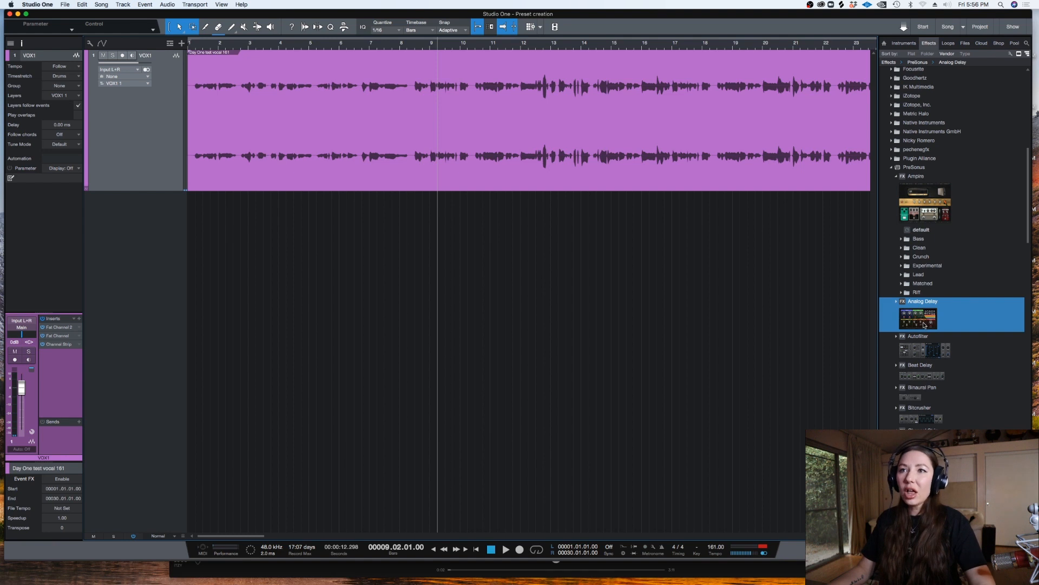
Insert an Analog Delay after the Channel Strip with time 1/4, feedback 17% and a dry/wet mix of about 14%, checking it during playback.
left_click_drag(922, 325, 500, 136)
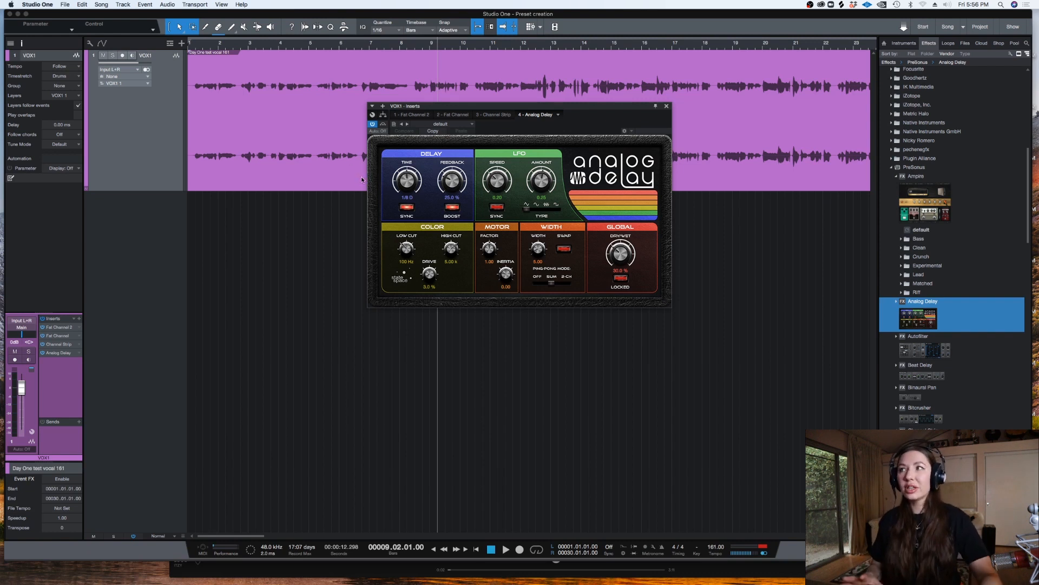
left_click_drag(407, 177, 405, 181)
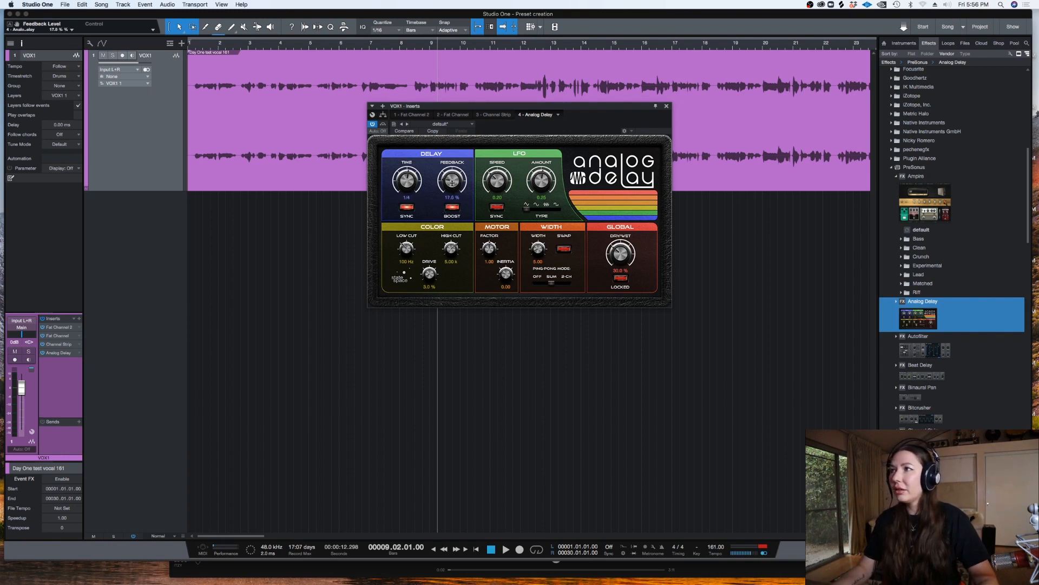
left_click_drag(622, 256, 614, 338)
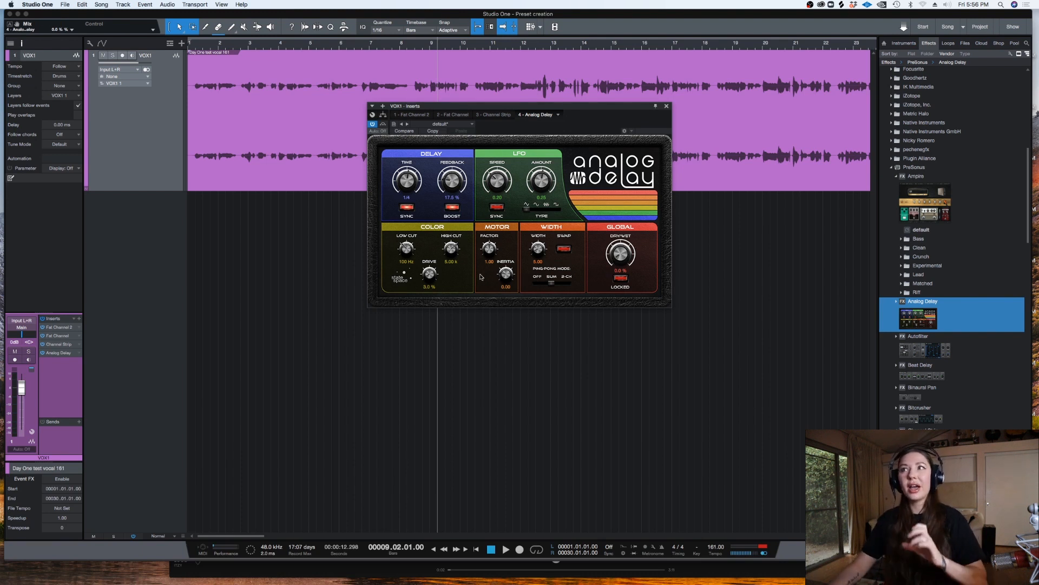
key("space")
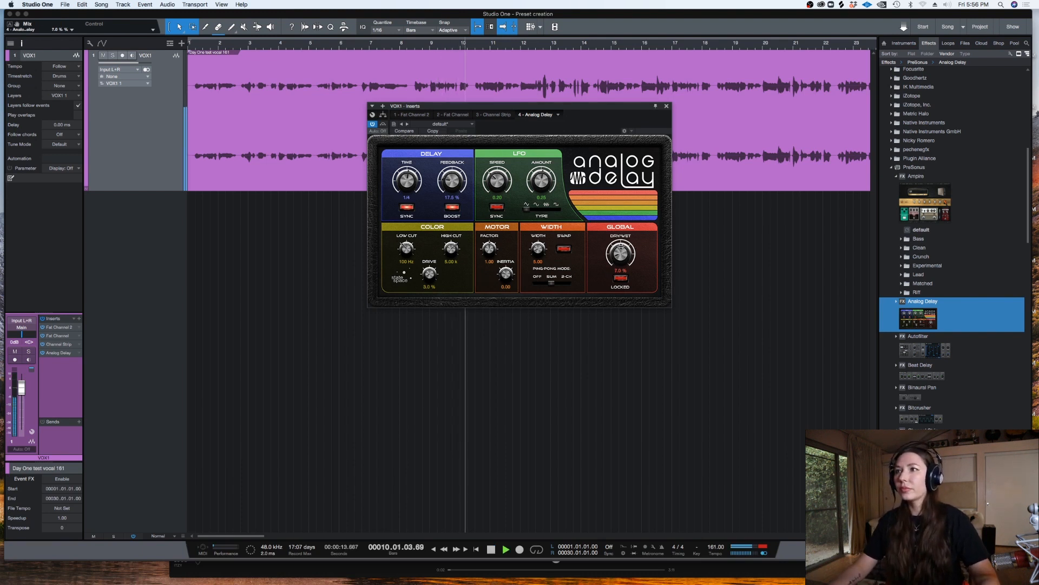
left_click_drag(620, 254, 620, 249)
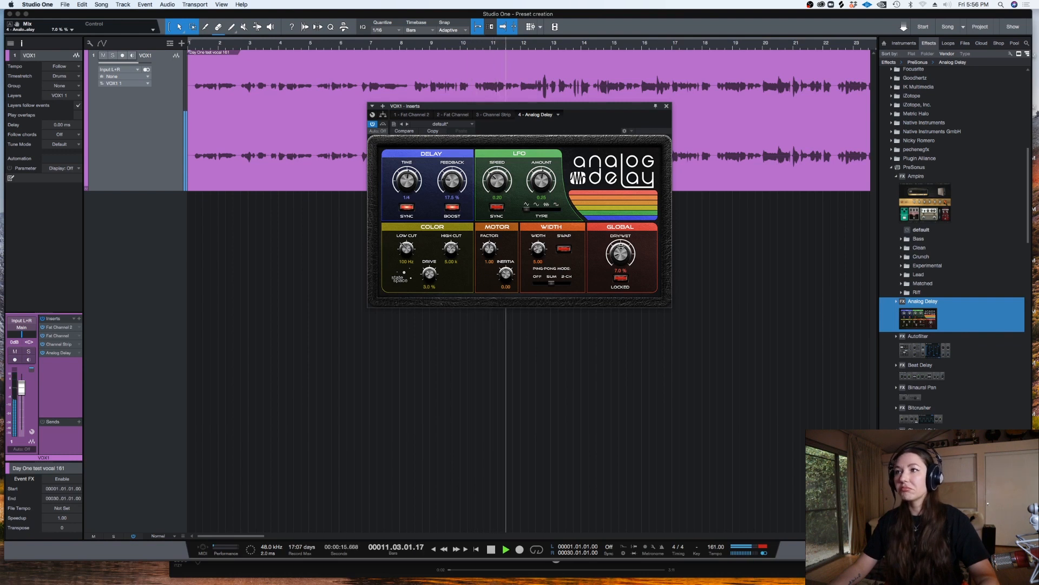
key("space")
left_click_drag(620, 252, 620, 249)
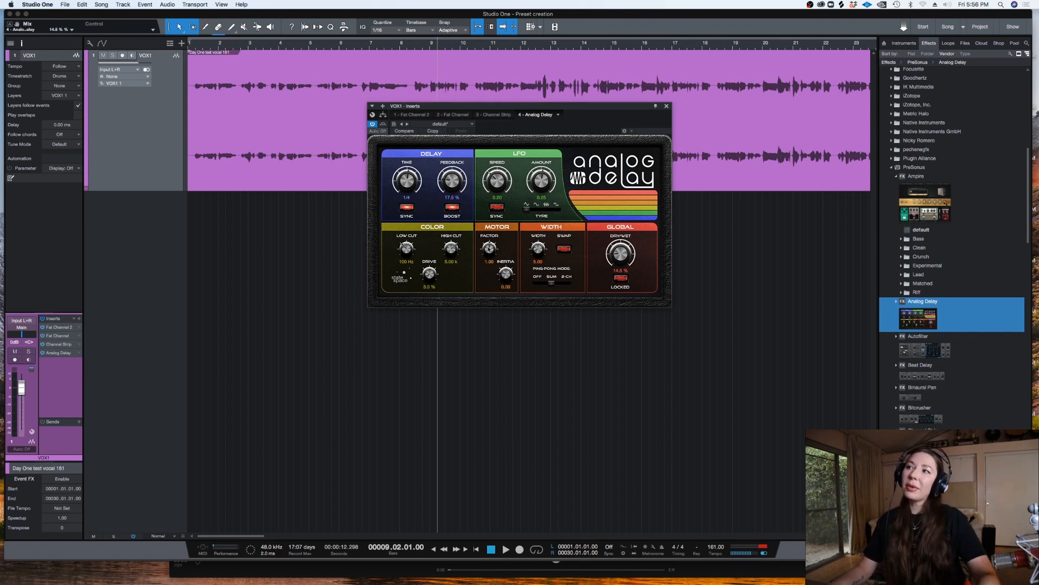
Set the delay's low cut to about 426 Hz and high cut to about 1.9 kHz, and audition it at 100% wet.
key("space")
left_click_drag(452, 255, 406, 248)
key("space")
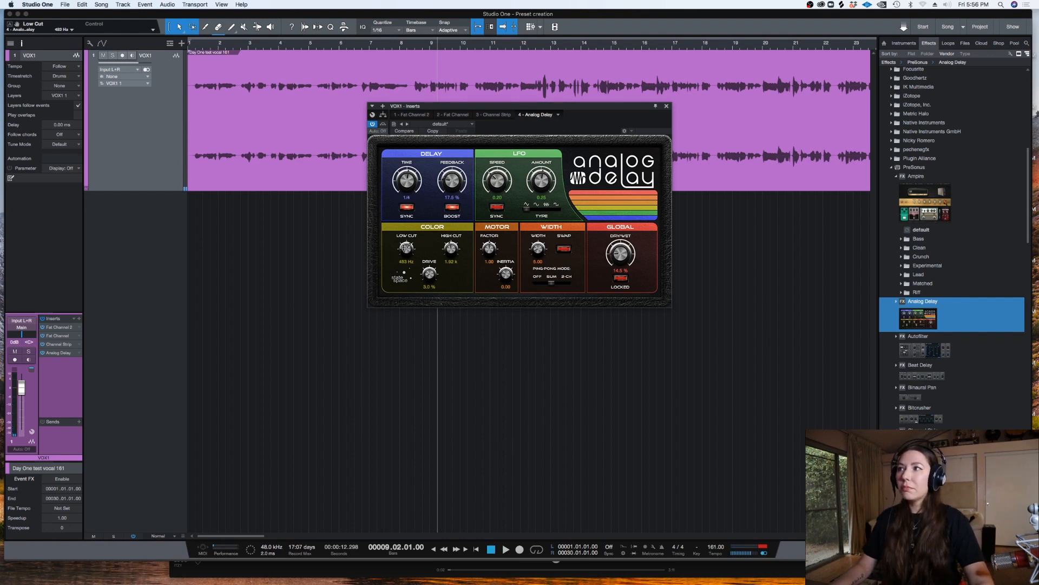
left_click_drag(621, 253, 605, 210)
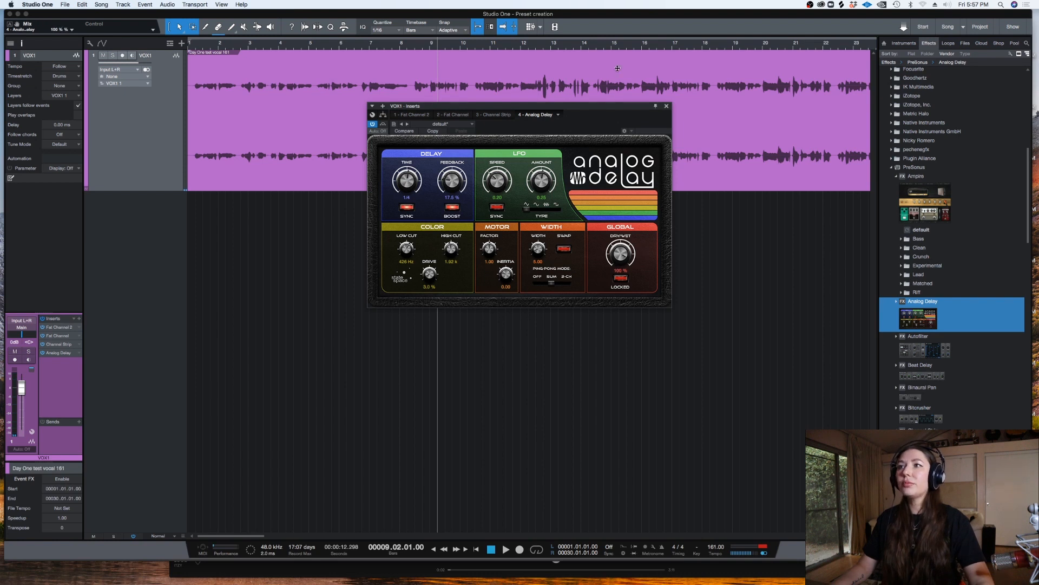
key("space")
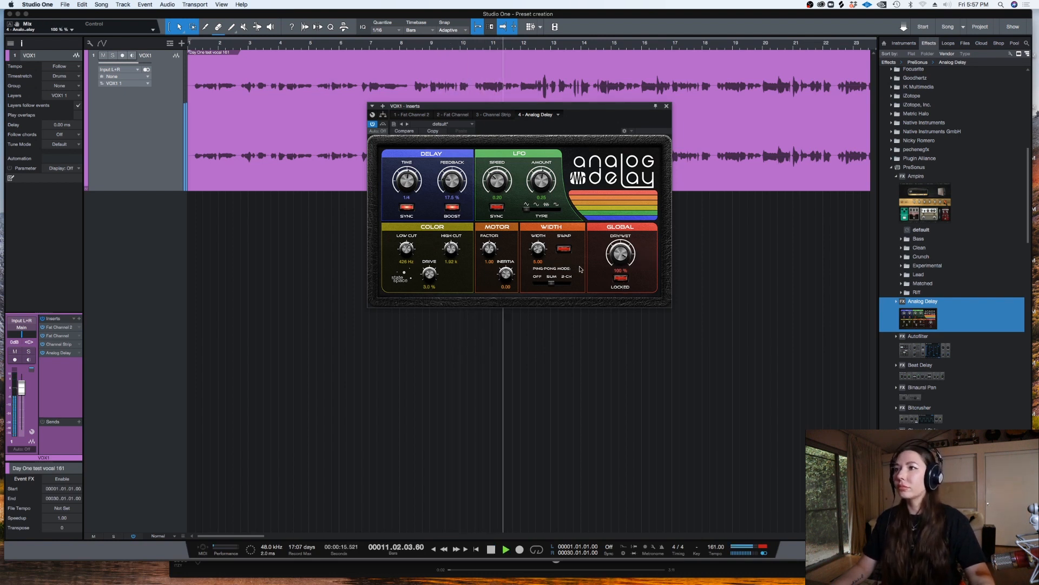
key("space")
Widen the delay by setting its width to about 87 while listening to the vocal.
left_click_drag(538, 250, 537, 246)
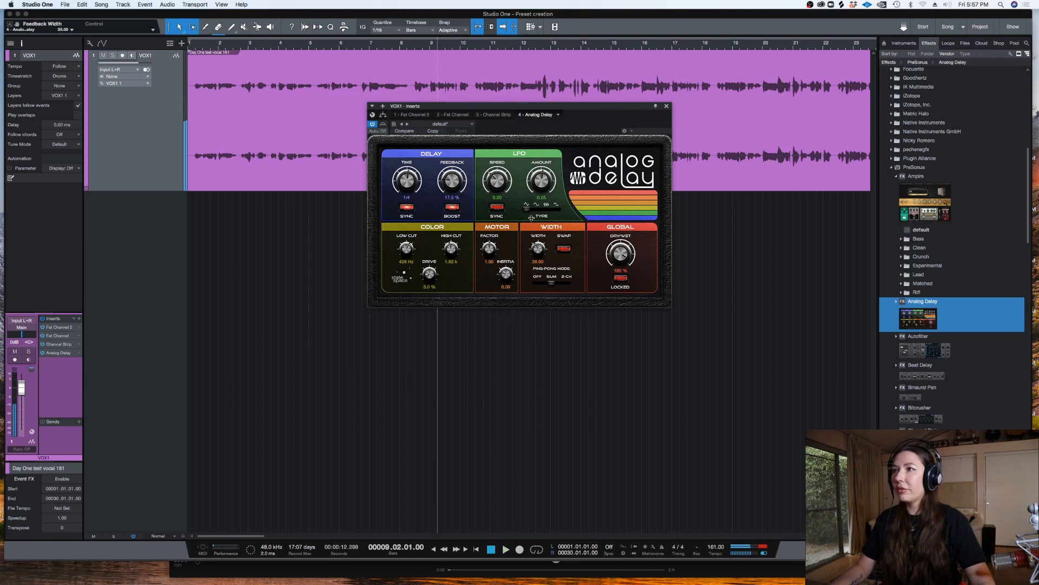
left_click_drag(526, 191, 524, 172)
key("space")
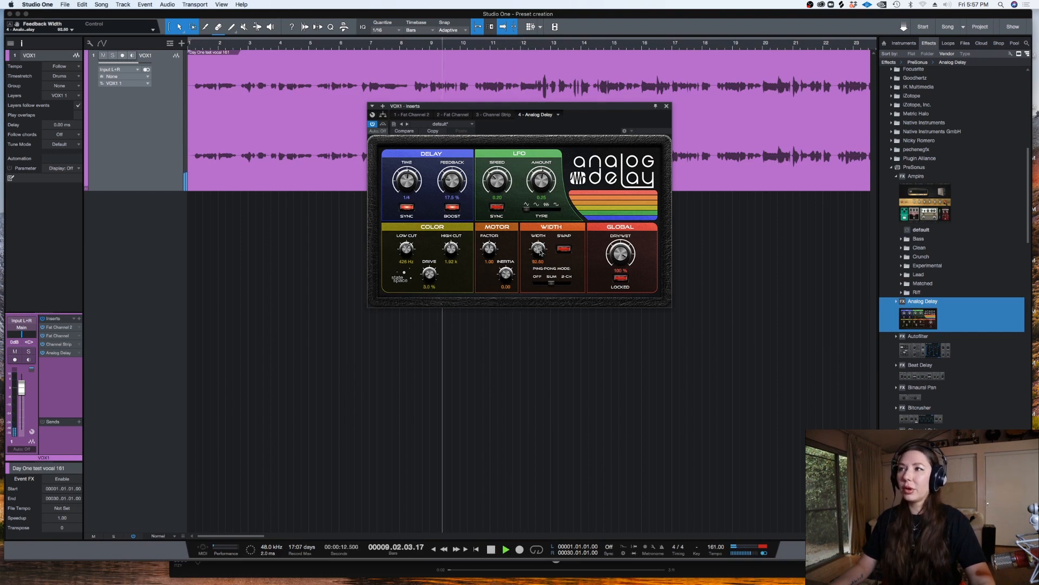
left_click_drag(537, 243, 538, 254)
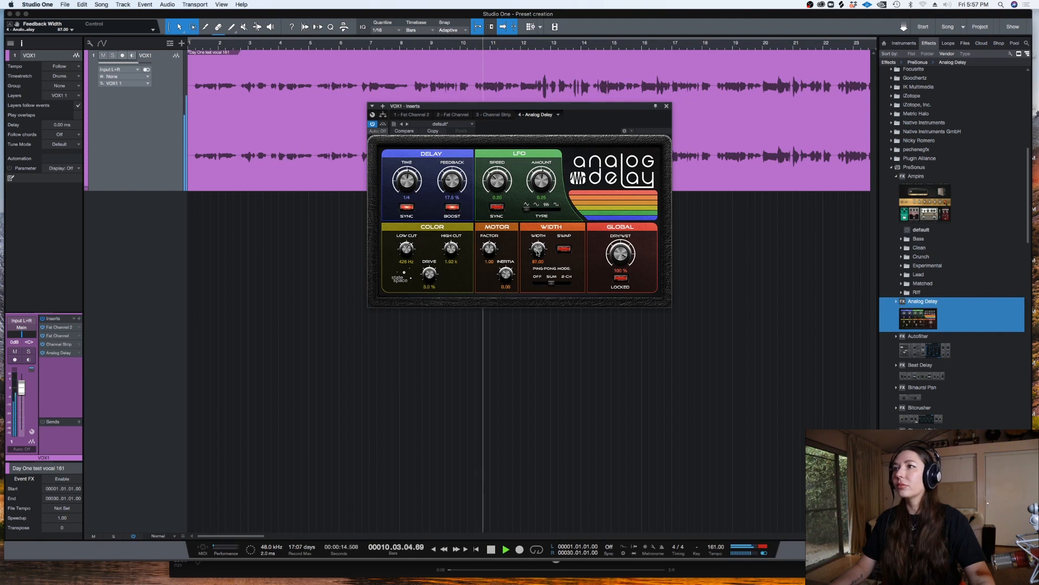
key("space")
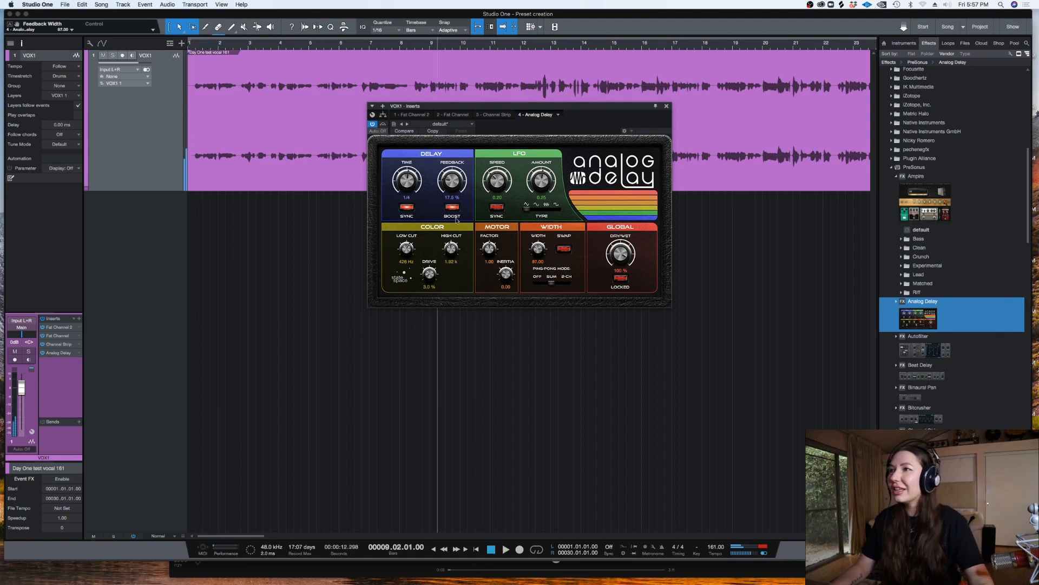
Lower the delay's drive to 0% and listen to the repeats.
key("space")
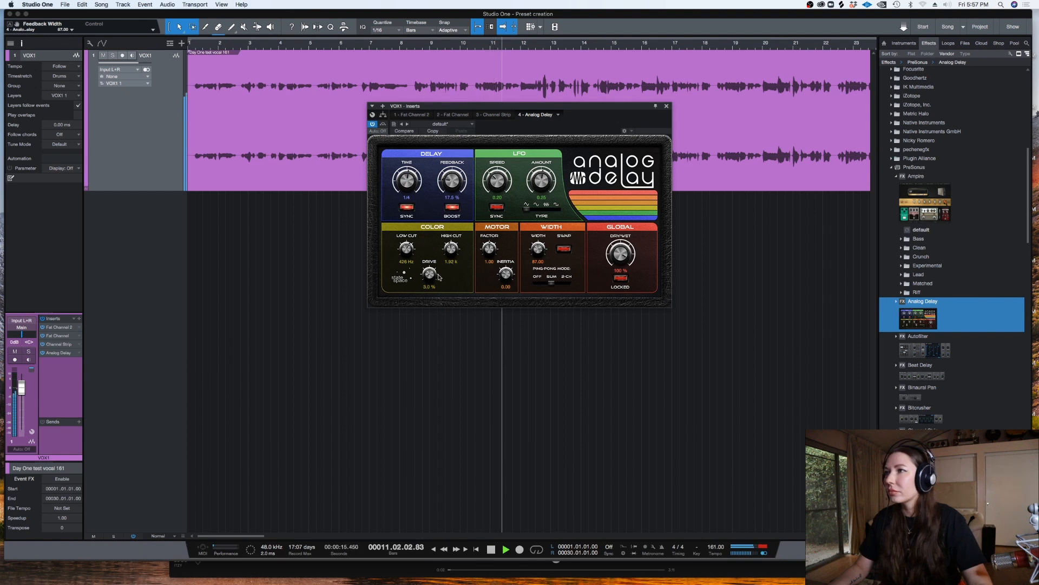
key("space")
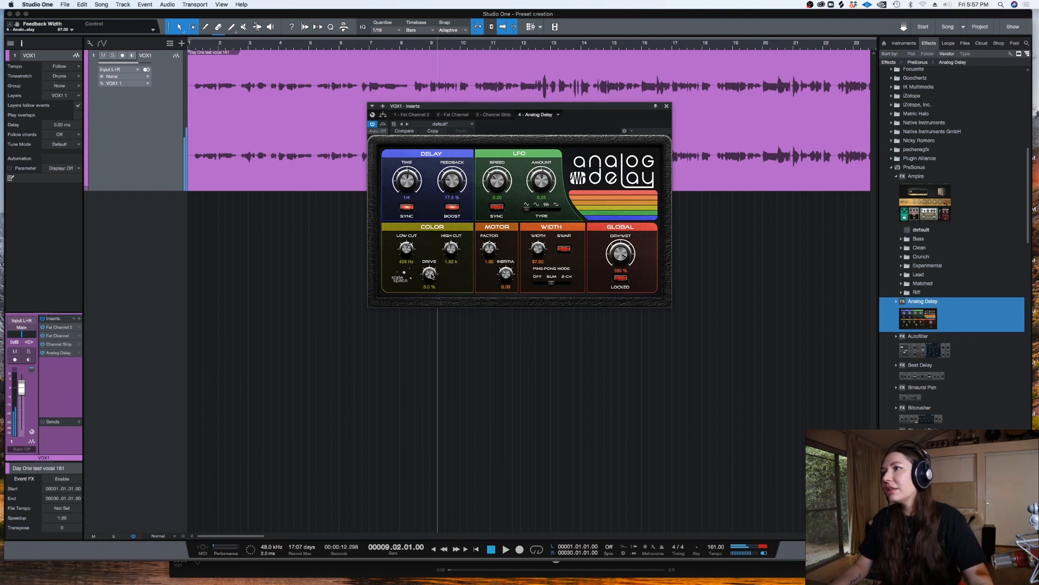
left_click_drag(430, 279, 422, 336)
key("space")
key("space")
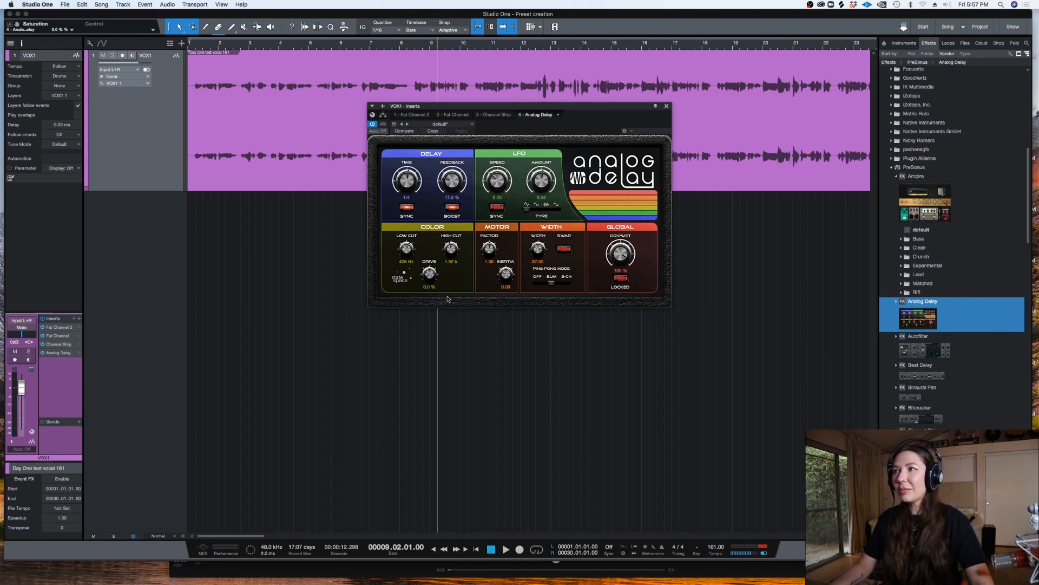
Bring the delay's dry/wet mix down to below 10% while playing the vocal, and close the effect window.
left_click_drag(620, 255, 616, 269)
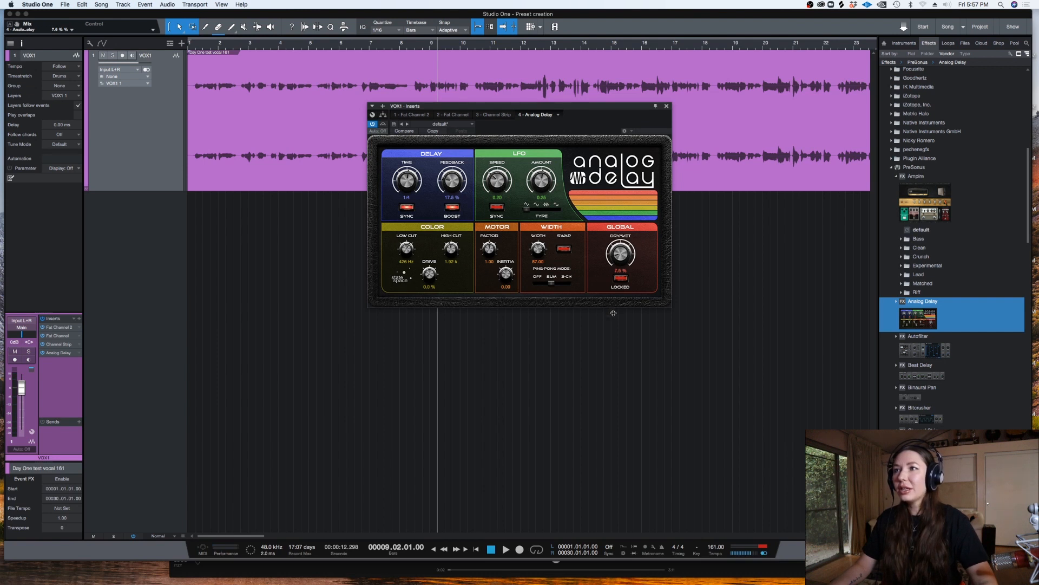
key("space")
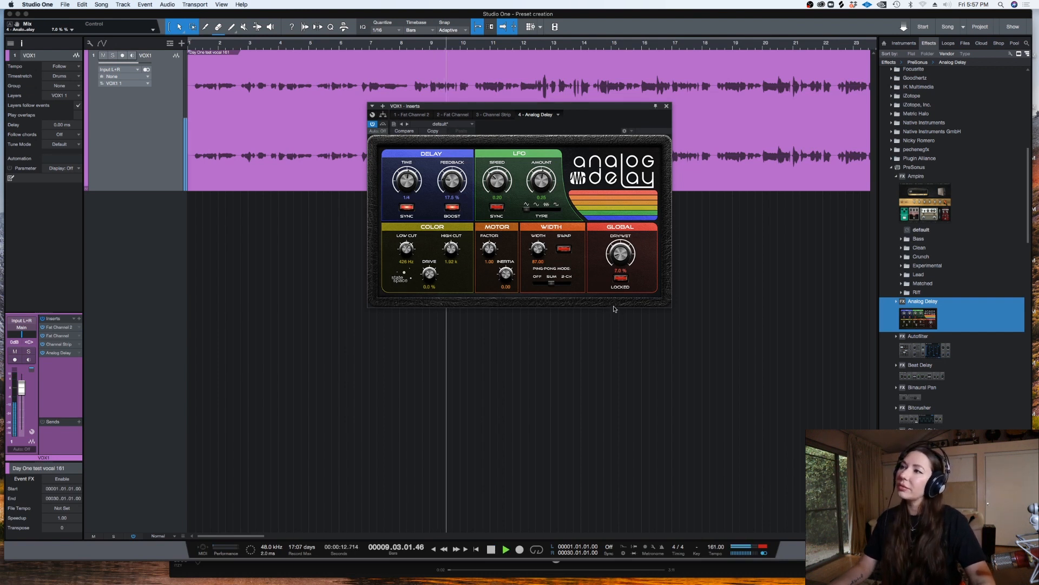
left_click_drag(625, 258, 625, 259)
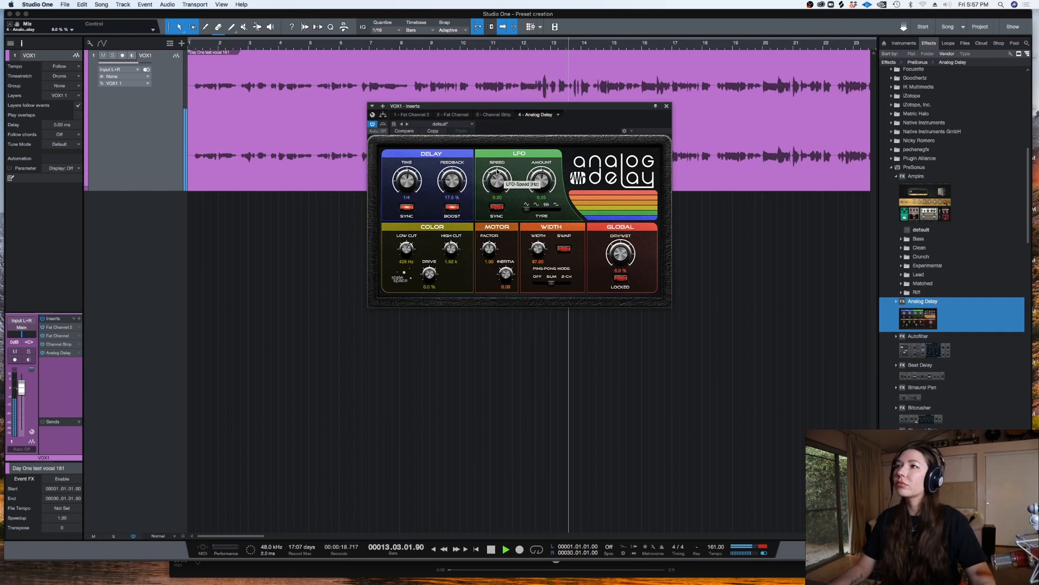
key("space")
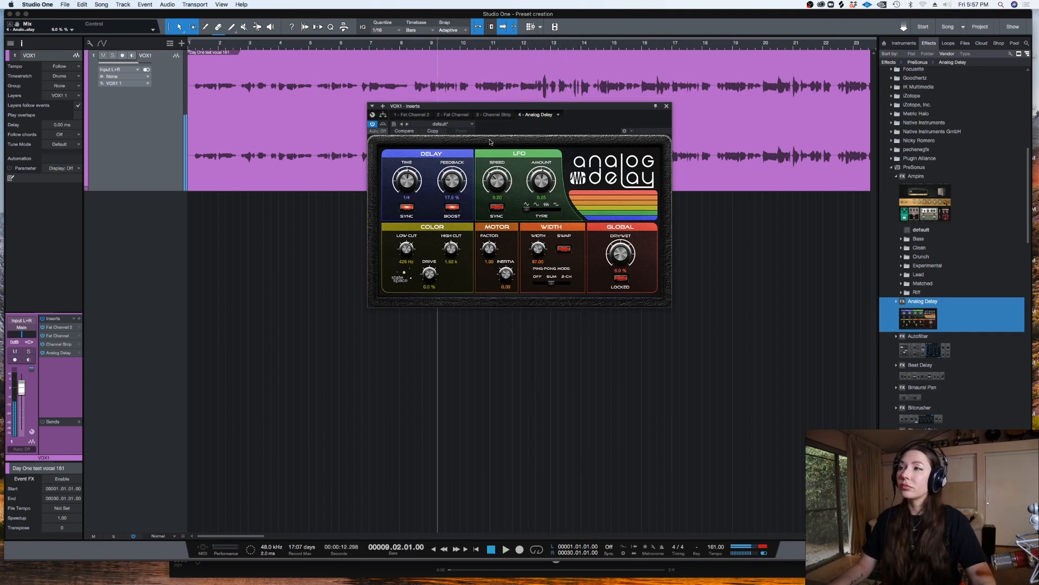
left_click(666, 106)
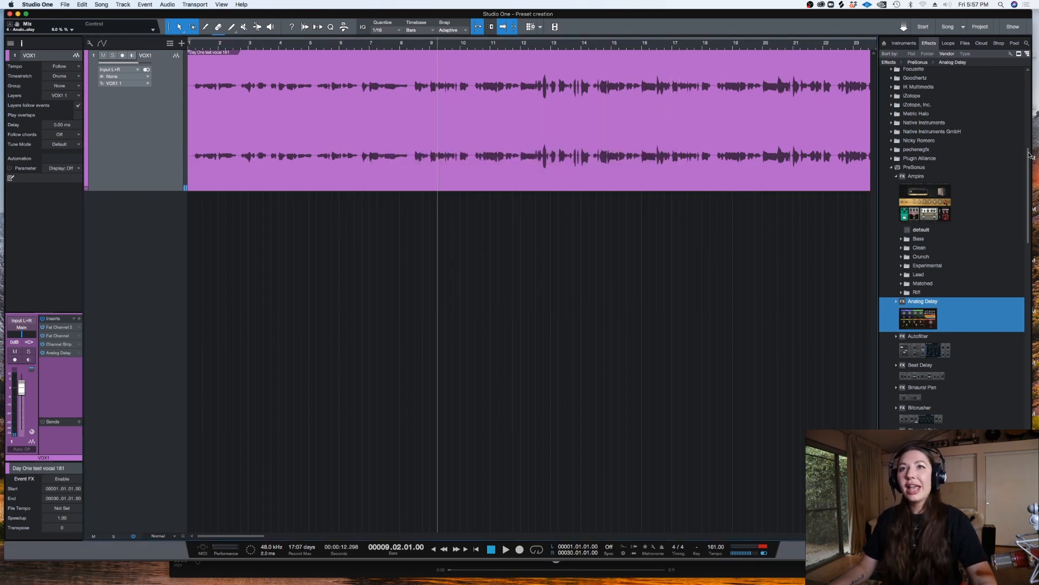
Insert an Open AIR reverb after the Analog Delay and load the medium plate preset A Grt Plate.
left_click_drag(1028, 151, 1030, 171)
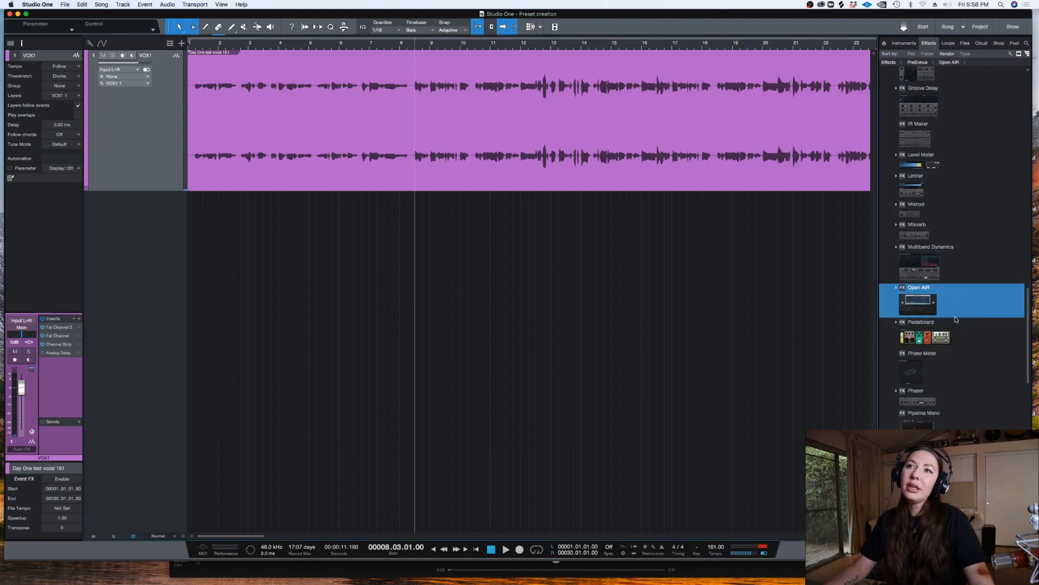
left_click_drag(931, 292, 595, 134)
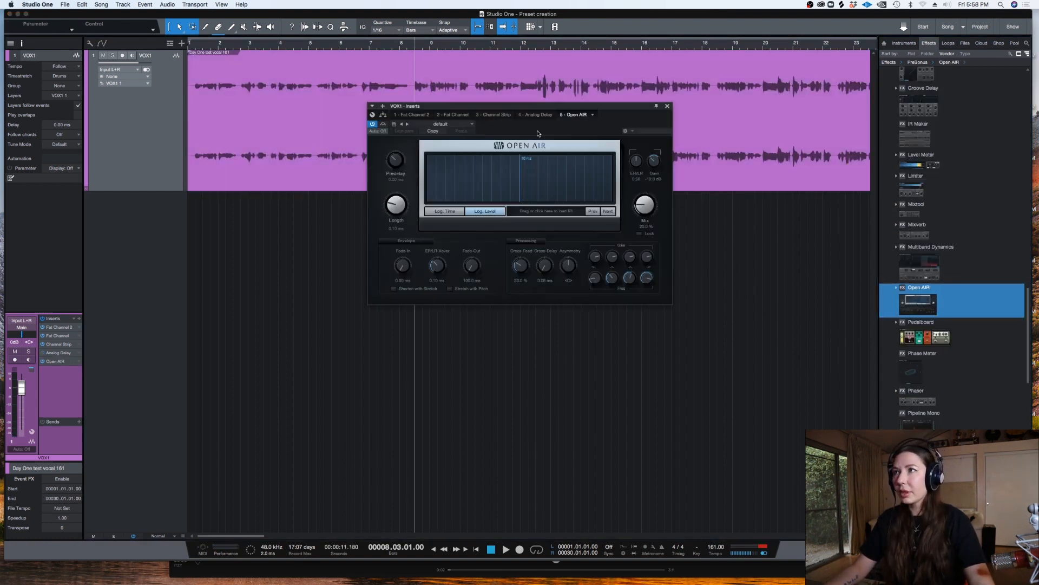
left_click(447, 127)
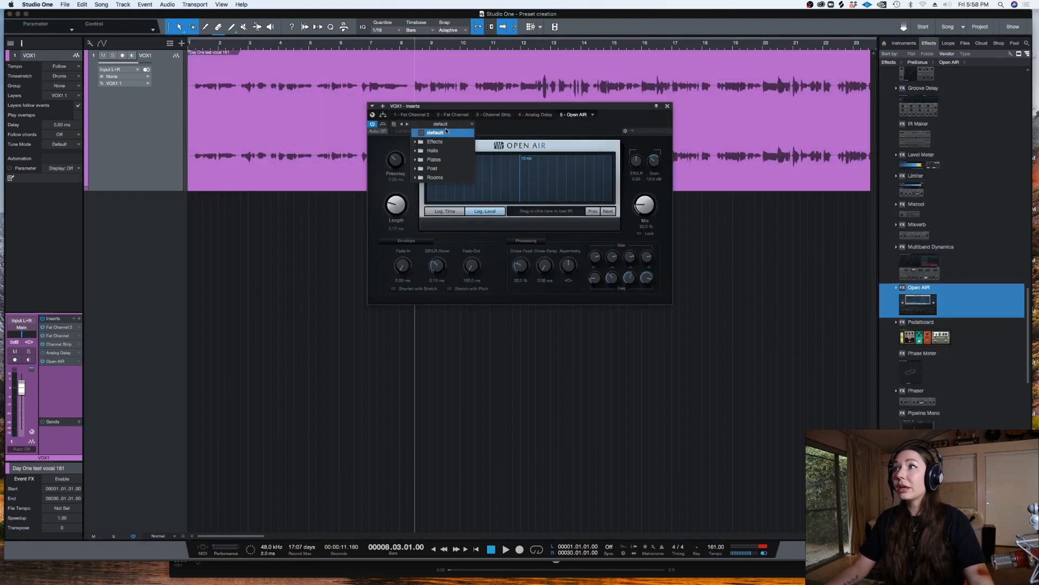
left_click(415, 160)
left_click(420, 177)
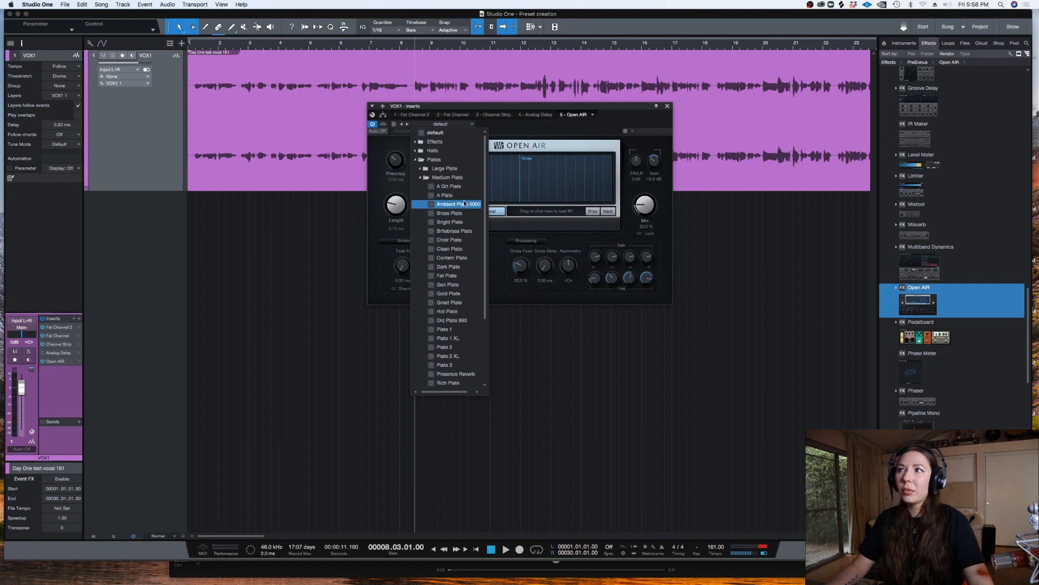
left_click(452, 186)
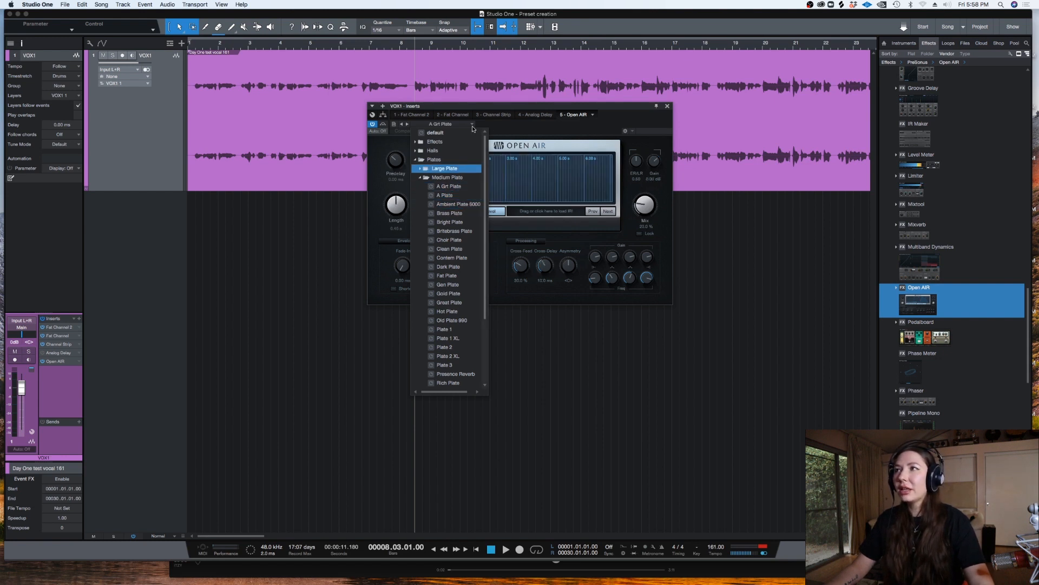
left_click(445, 195)
Play the vocal through the reverb and switch its preset to Ambient Plate 6000.
key("space")
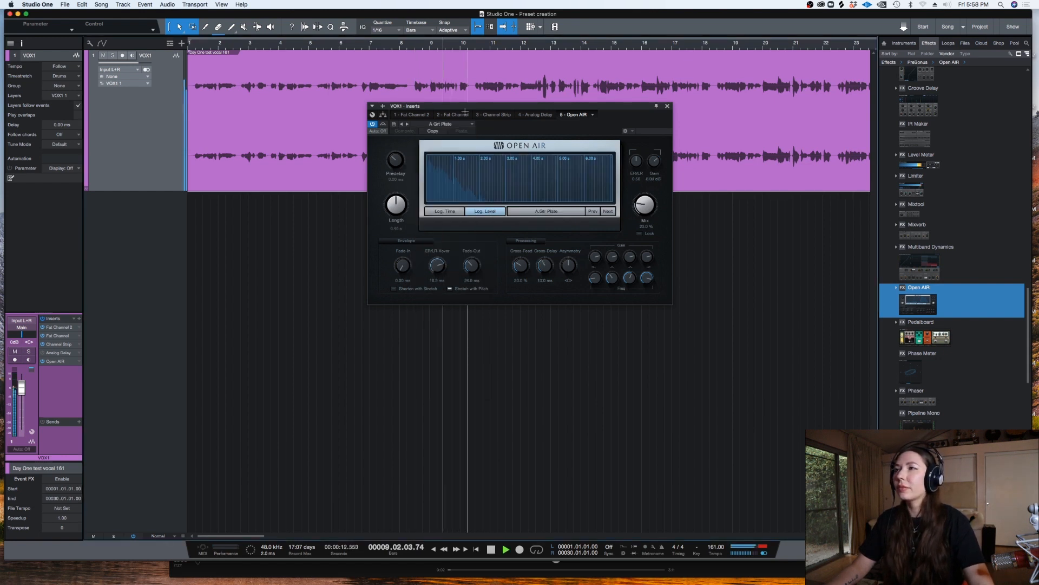
left_click(407, 124)
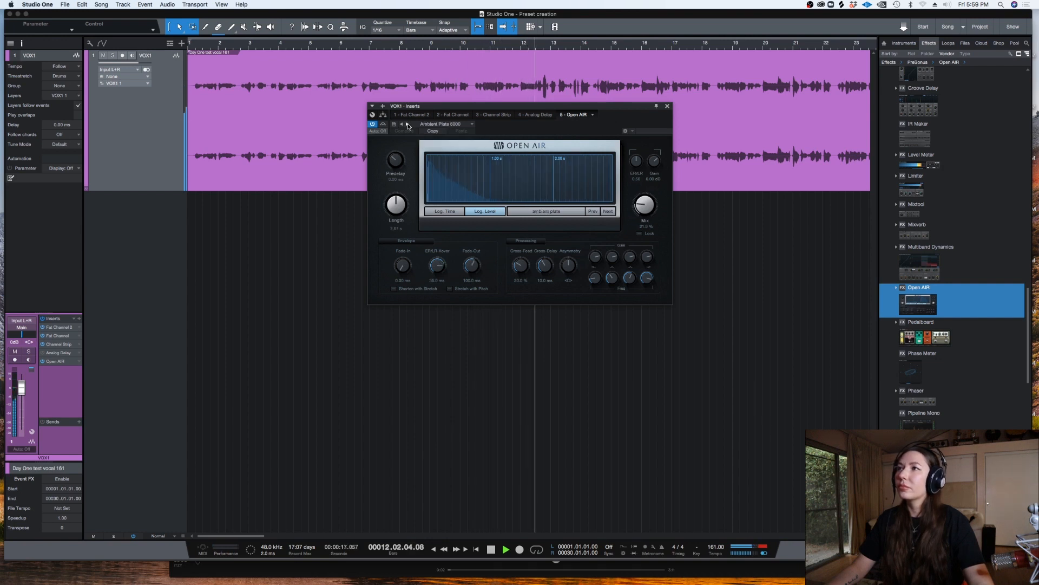
key("space")
Cue playback at beat 3 of bar 15 and switch the Open AIR preset to Breathy Reverb.
left_click(425, 124)
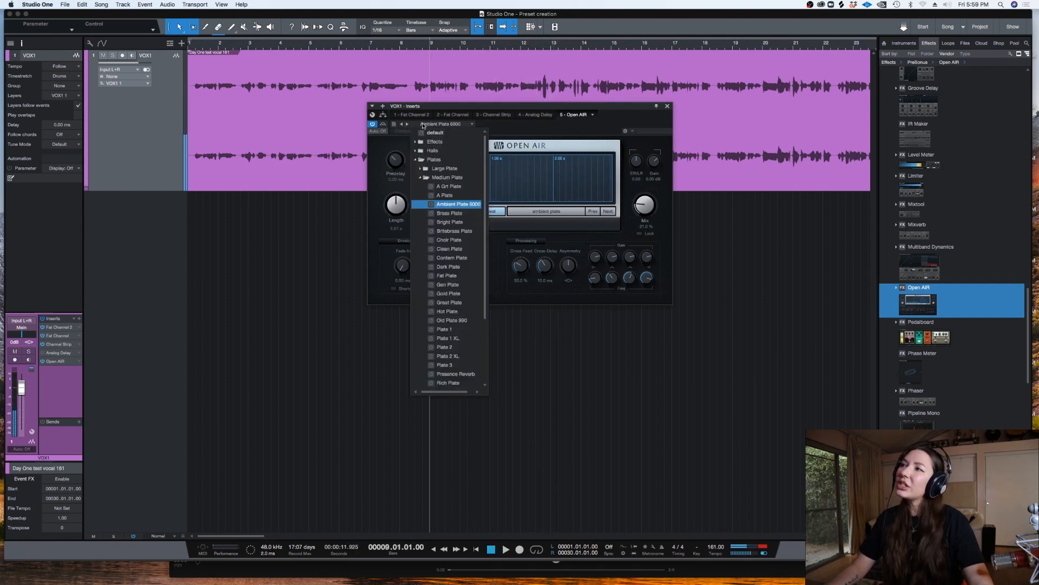
left_click(422, 178)
left_click(416, 151)
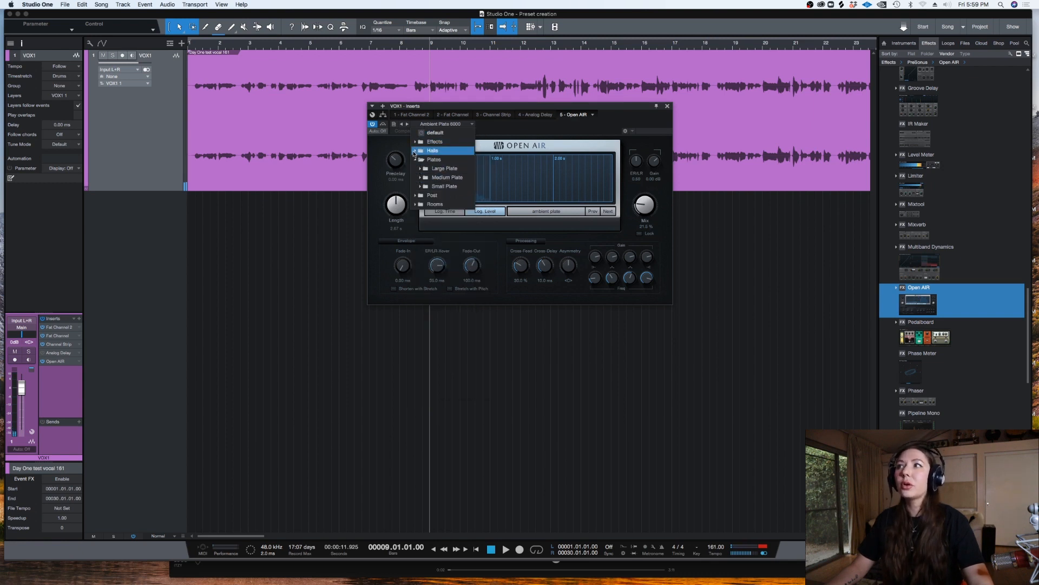
left_click(415, 152)
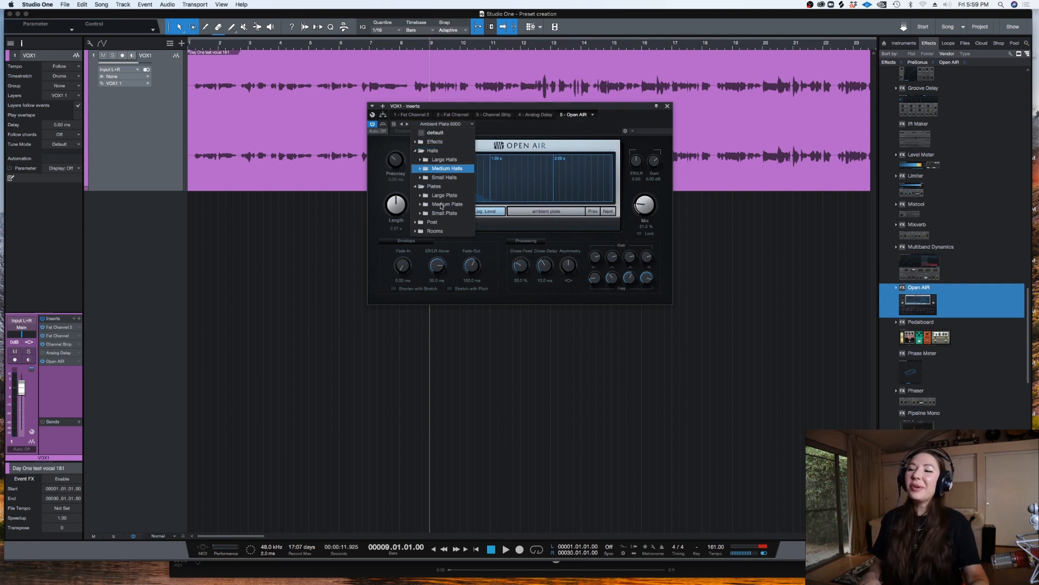
left_click(244, 536)
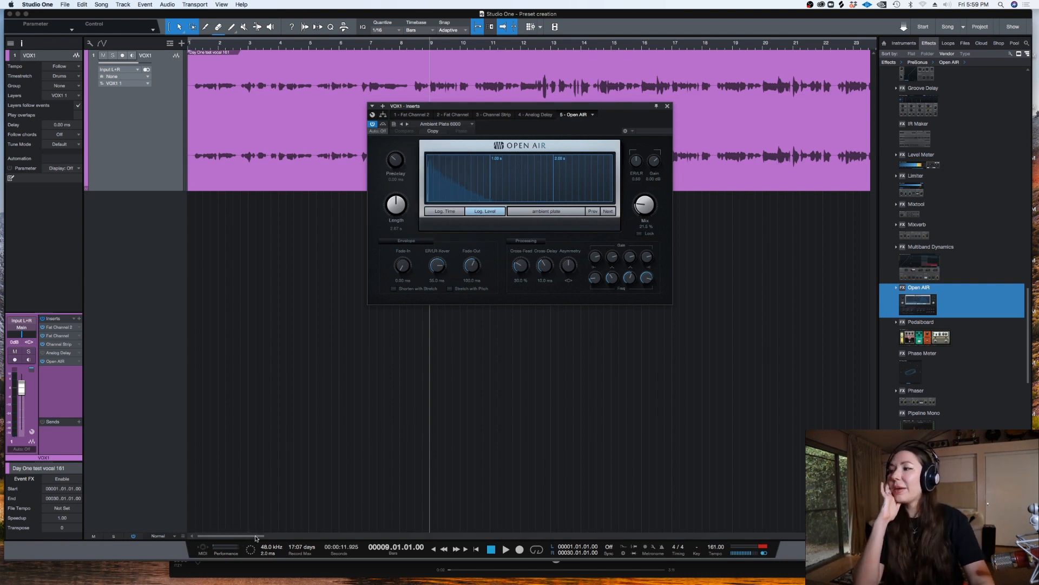
left_click_drag(244, 536, 283, 535)
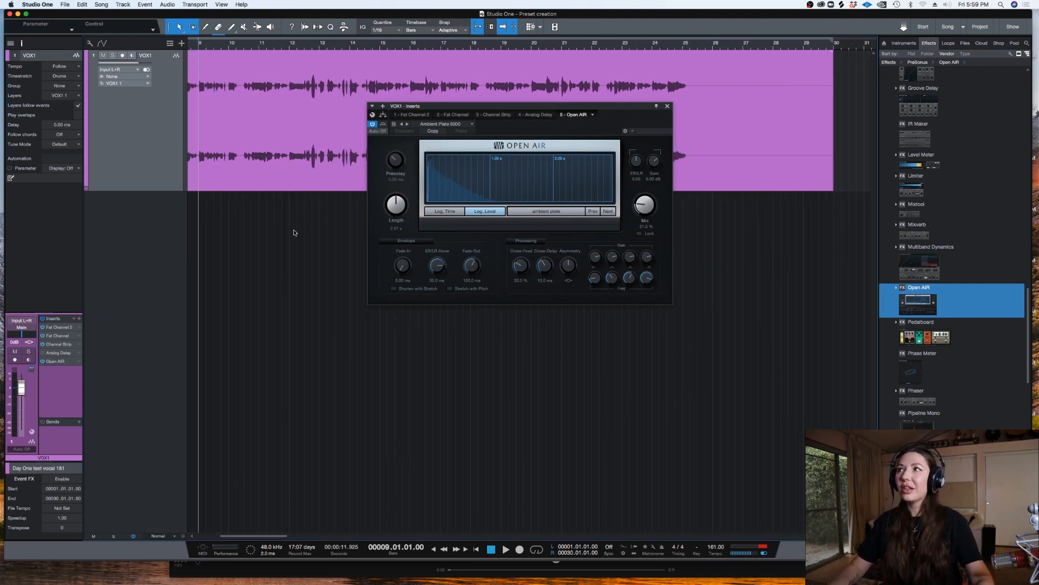
left_click(396, 45)
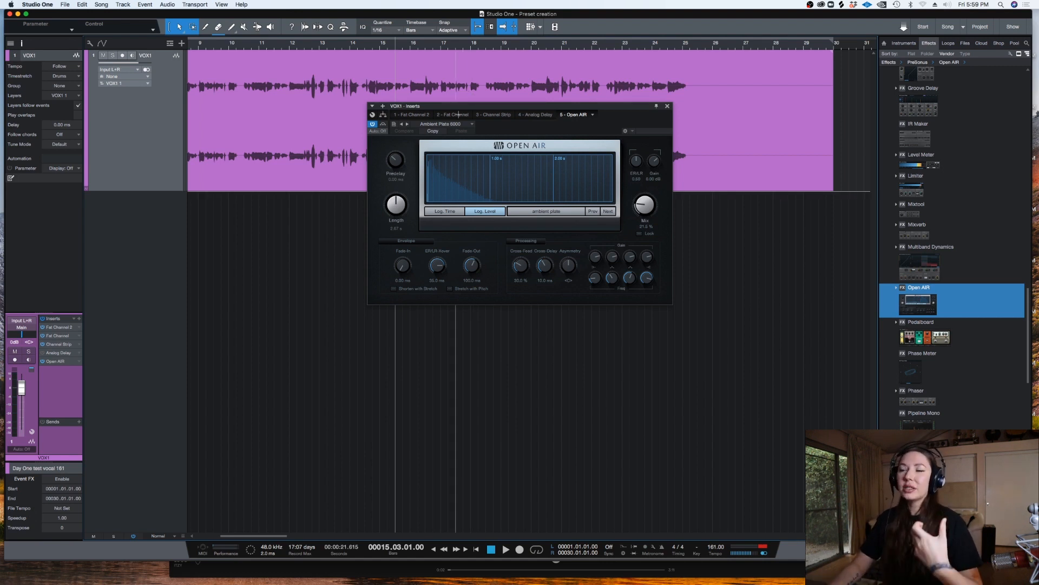
left_click(423, 126)
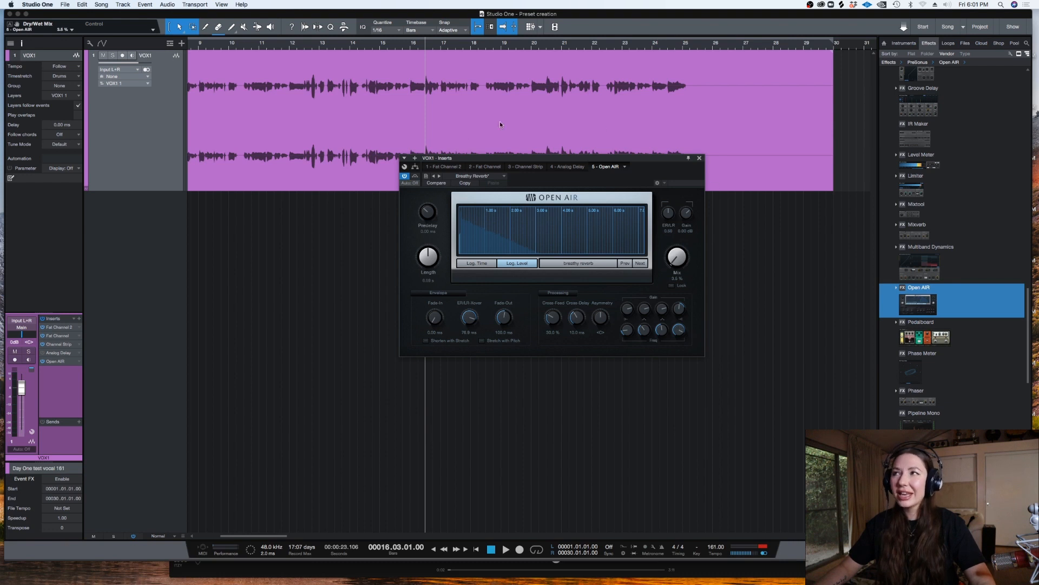
Play the vocal through the reverb, re-enable the bypassed Analog Delay, and play it again.
key("space")
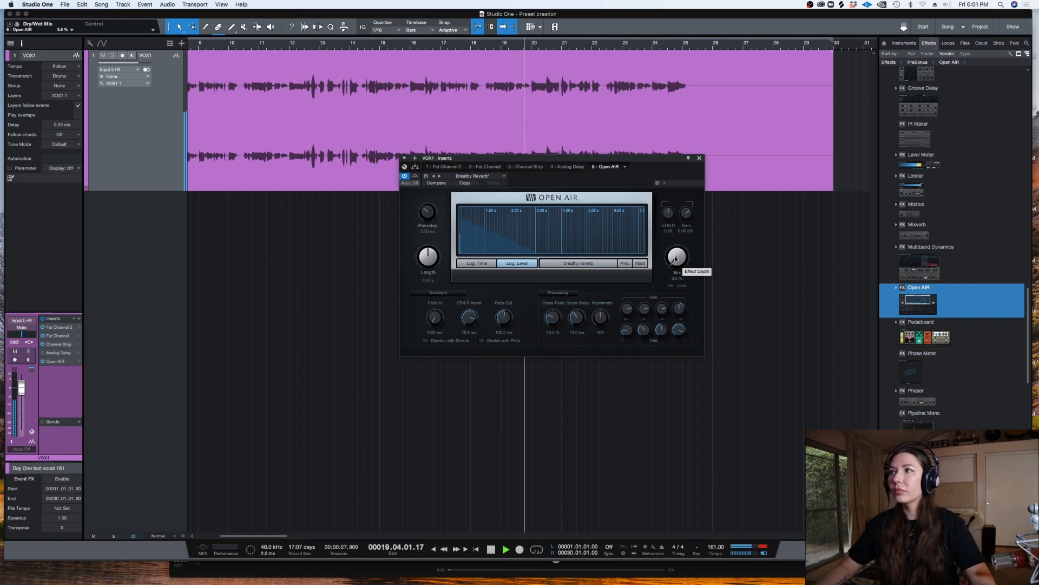
key("space")
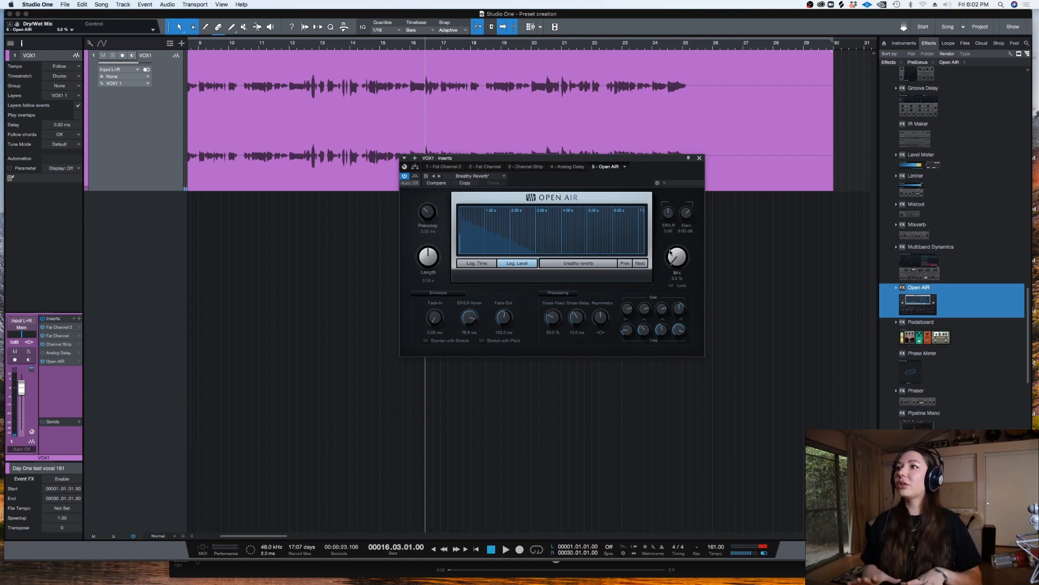
left_click(41, 355)
key("space")
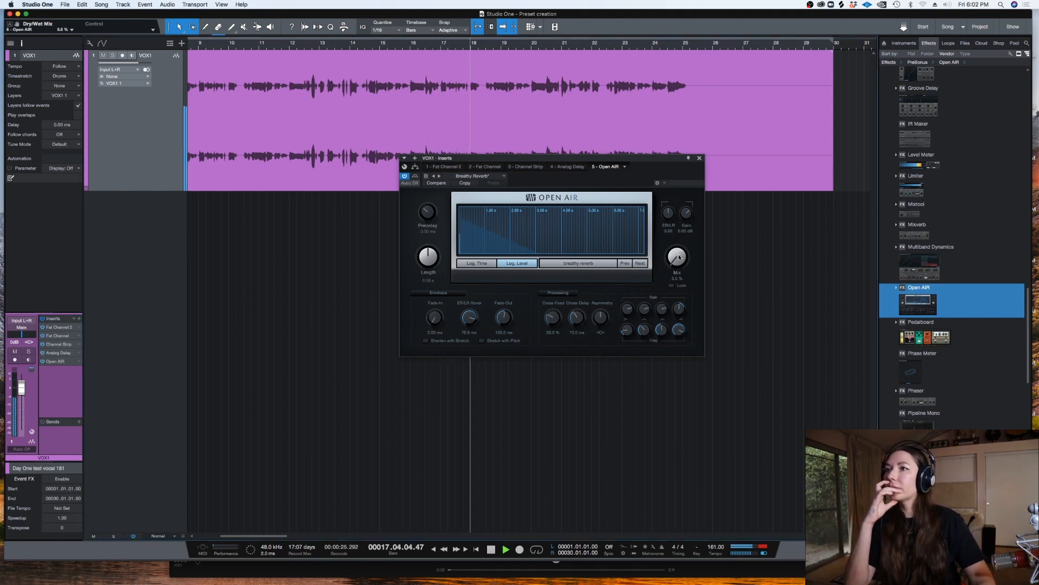
Lower the Open AIR mix slightly while the vocal plays, stop playback and close the effect window.
left_click_drag(678, 255, 678, 256)
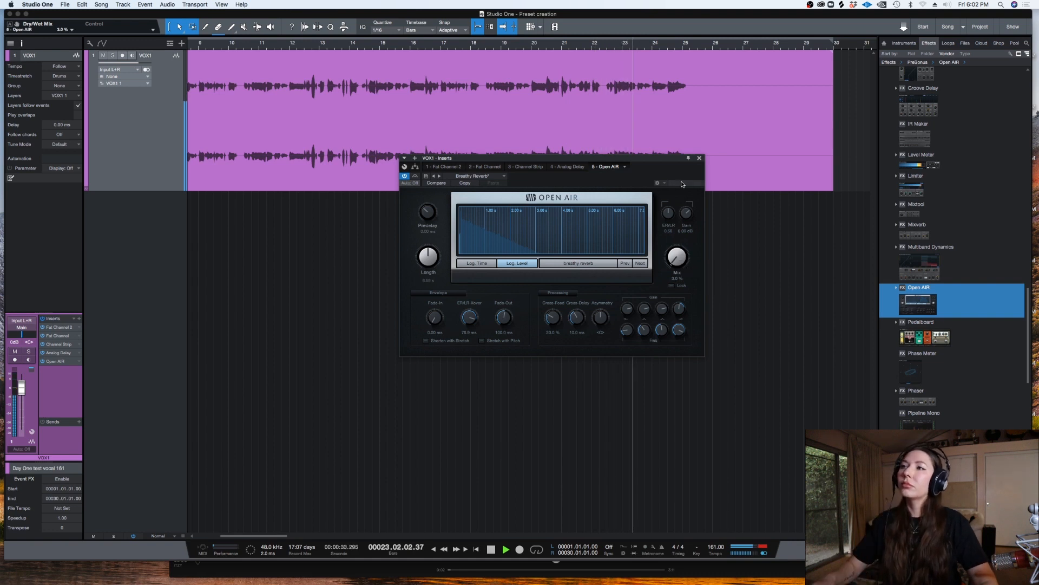
key("space")
left_click(699, 158)
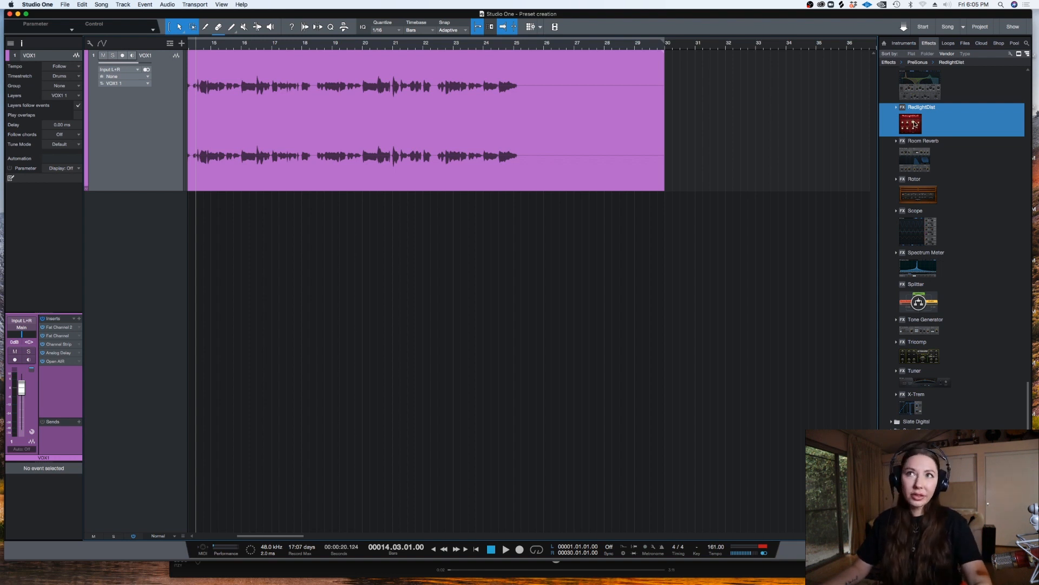
Insert RedlightDist after Open AIR on VOX1, with drive and distortion raised to between 3 and 4 and the high frequency lowered.
left_click_drag(913, 124, 386, 123)
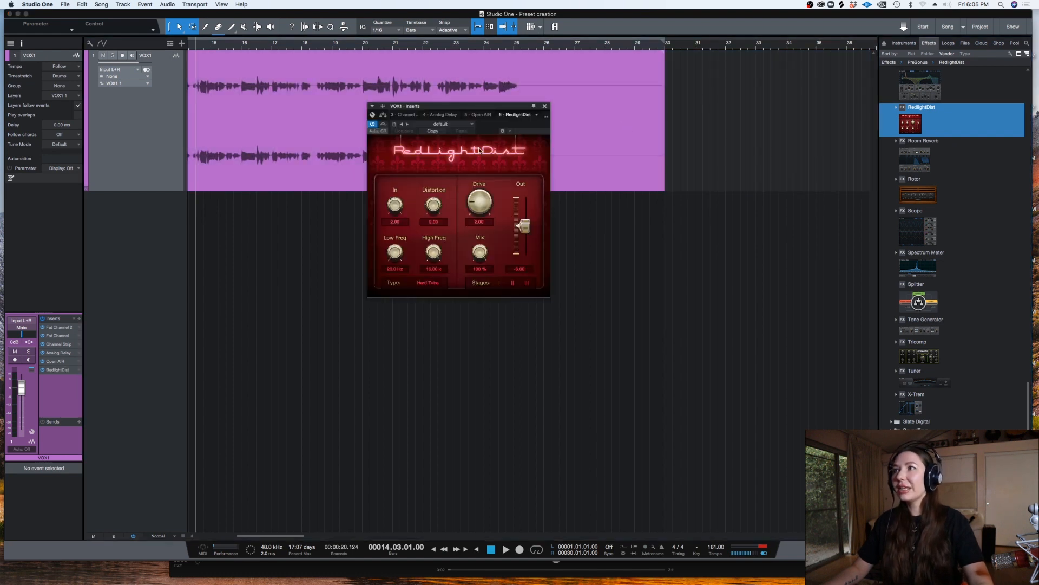
left_click_drag(457, 109, 606, 141)
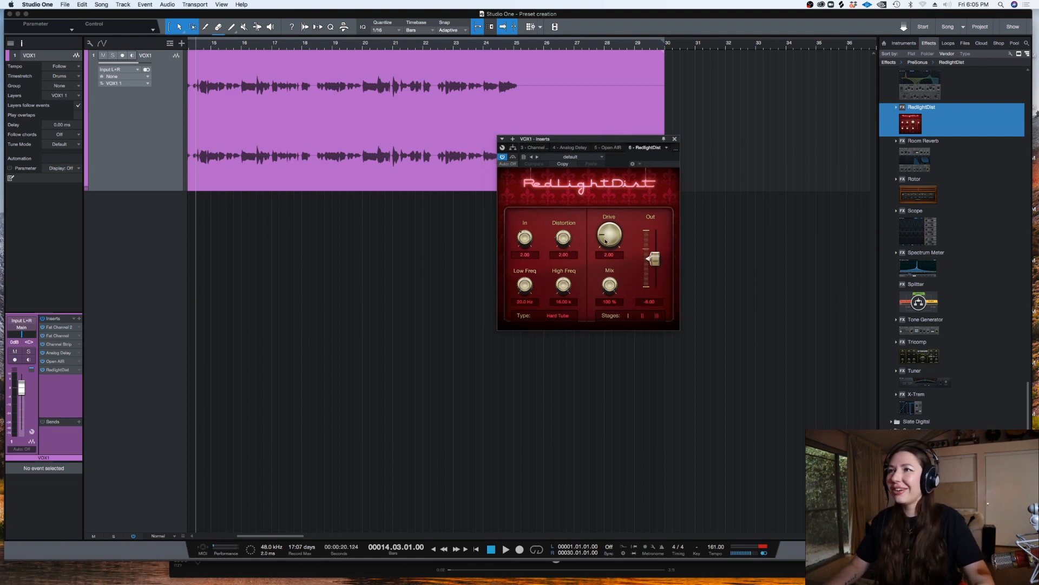
left_click_drag(607, 233, 605, 228)
left_click_drag(562, 287, 561, 298)
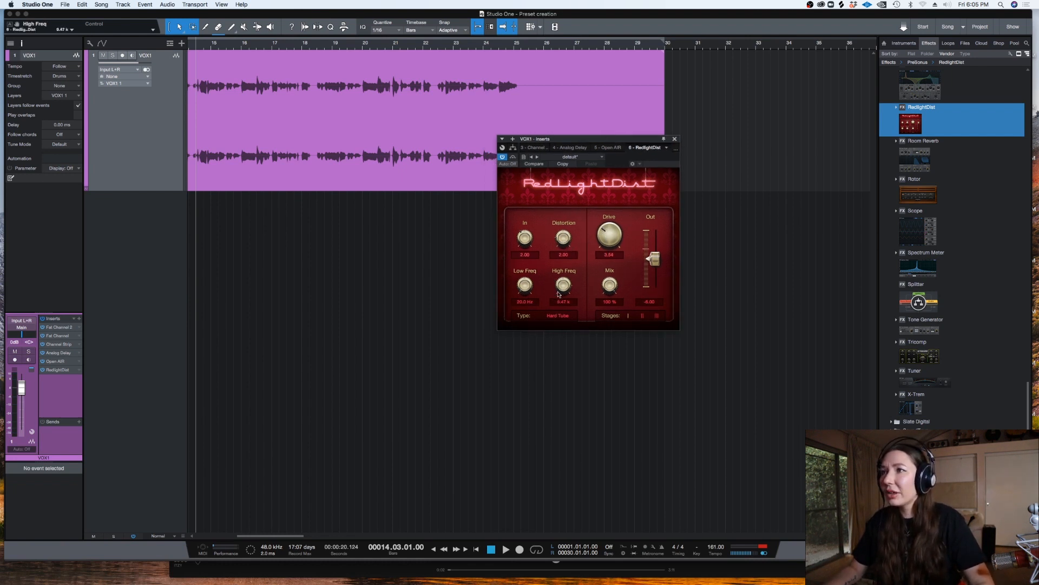
left_click_drag(561, 234, 562, 226)
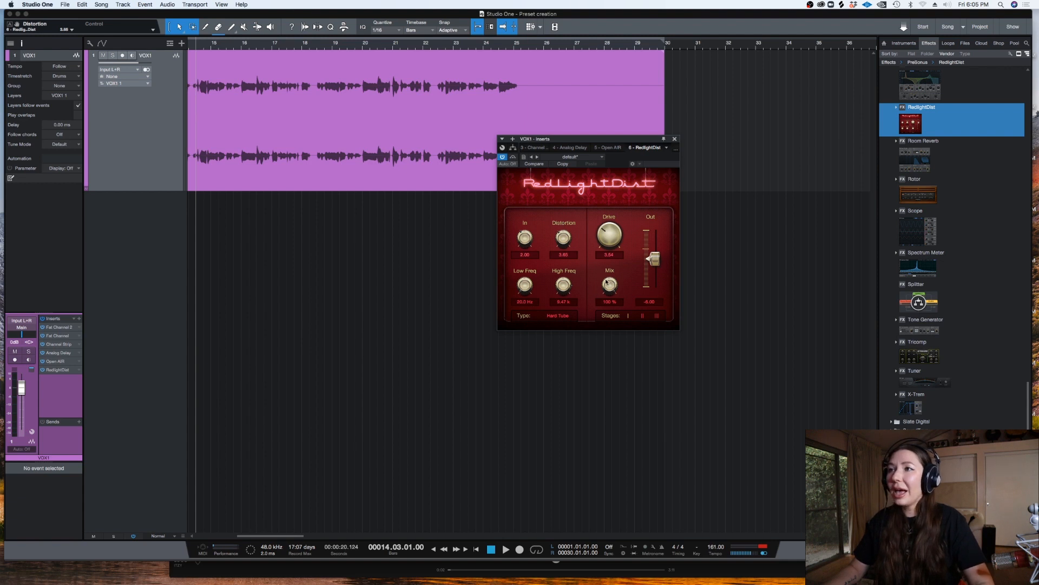
Bring RedlightDist's mix down to about 3% while playing the vocal, and move the effect between Channel Strip and Analog Delay.
left_click_drag(611, 283, 607, 542)
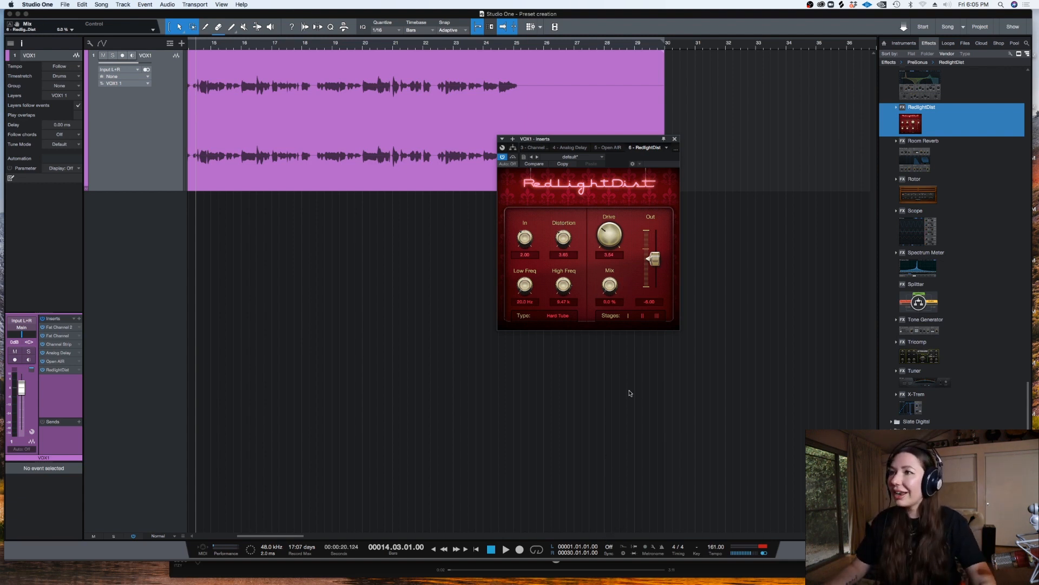
key("space")
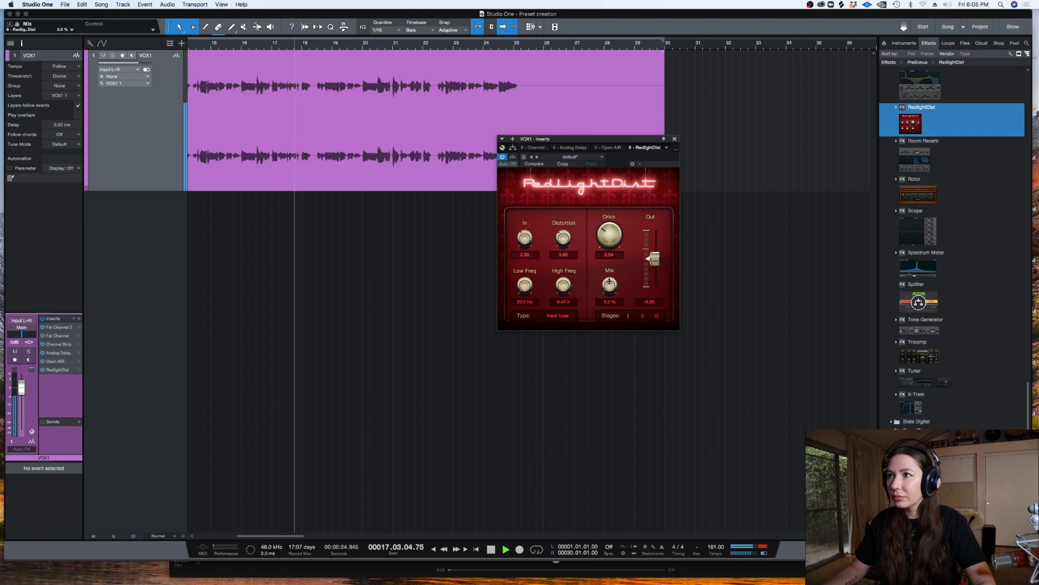
left_click_drag(609, 284, 610, 281)
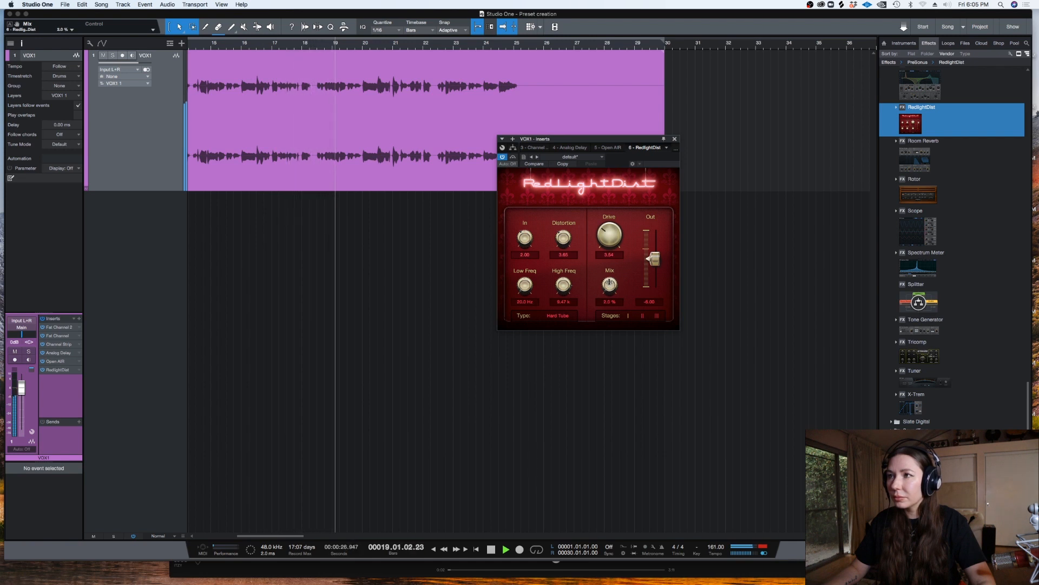
key("space")
left_click(675, 139)
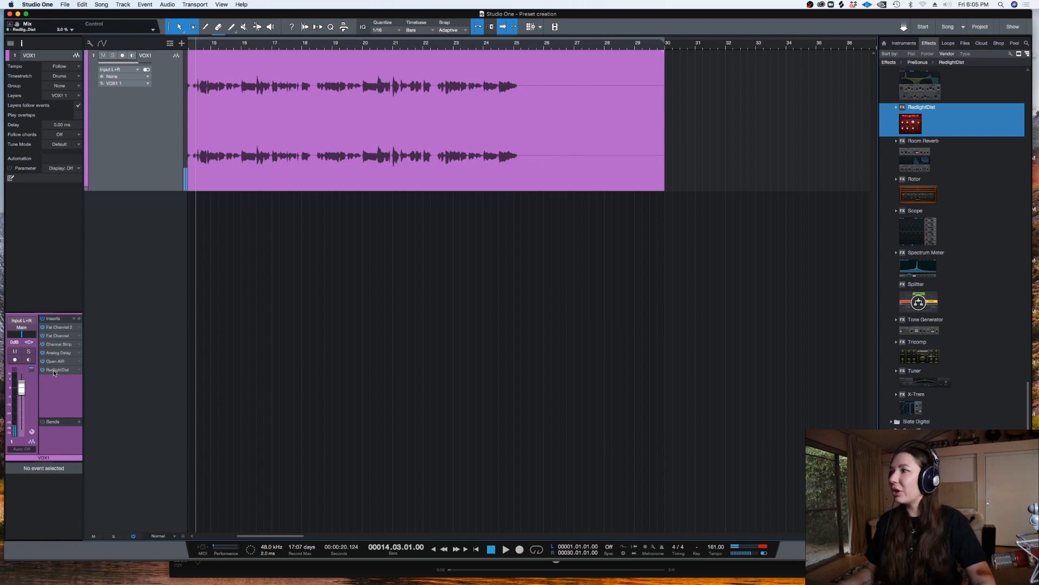
left_click_drag(53, 358, 57, 356)
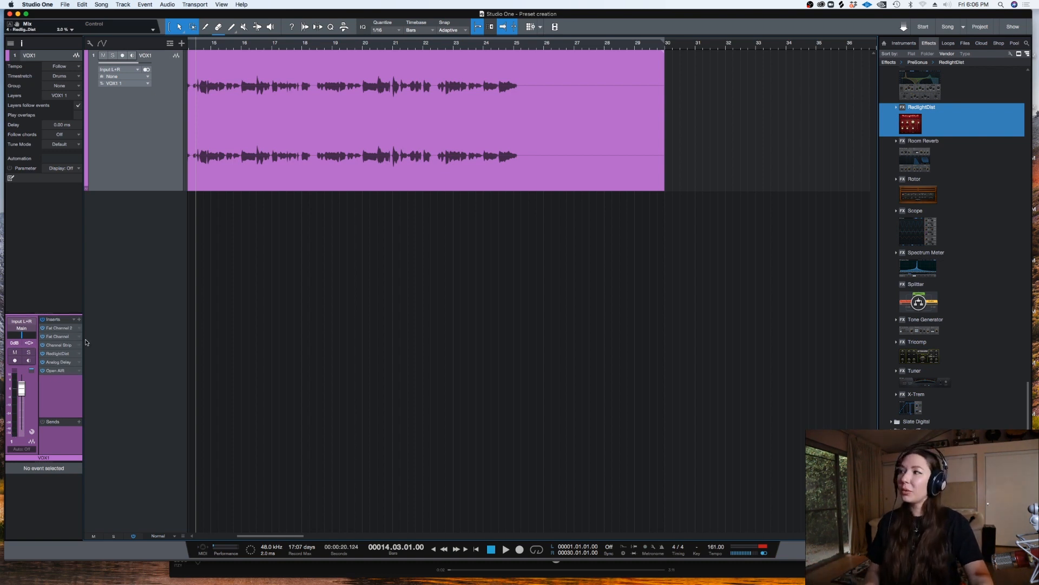
Start storing the insert effects as an FX chain preset named "LYRE Bright Lead Vox".
left_click(75, 320)
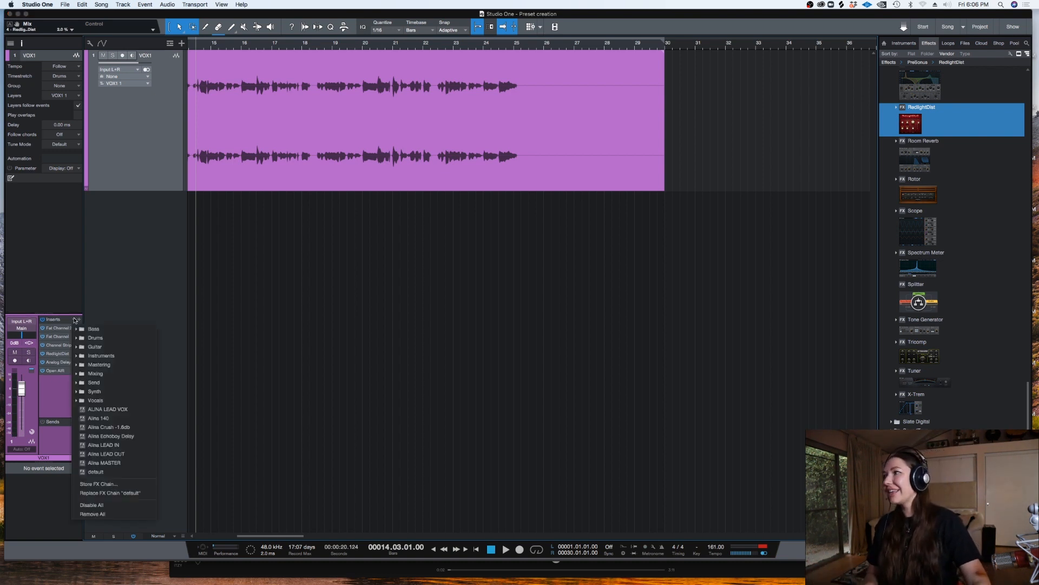
left_click(114, 484)
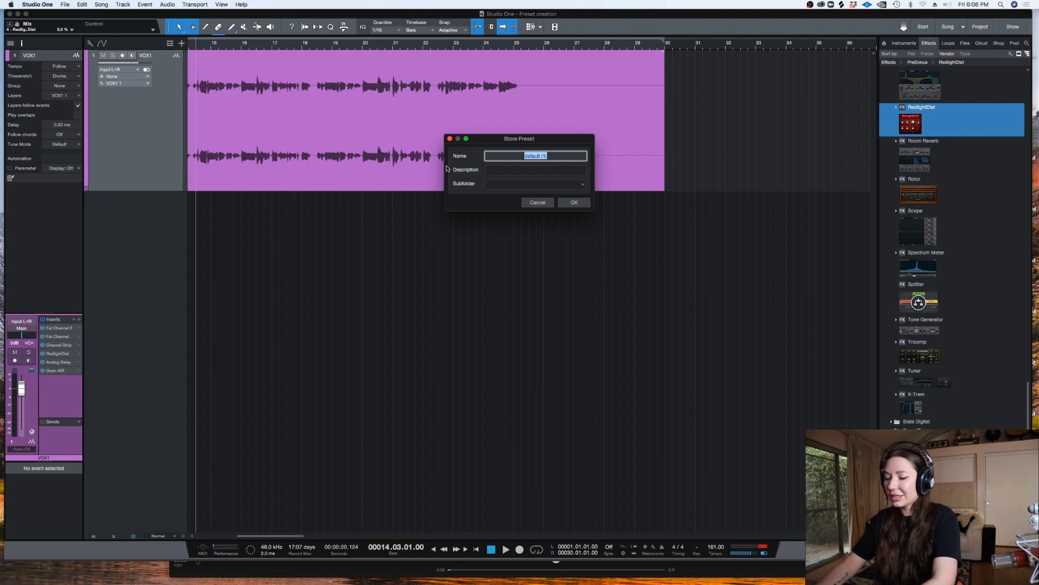
type("LYRE")
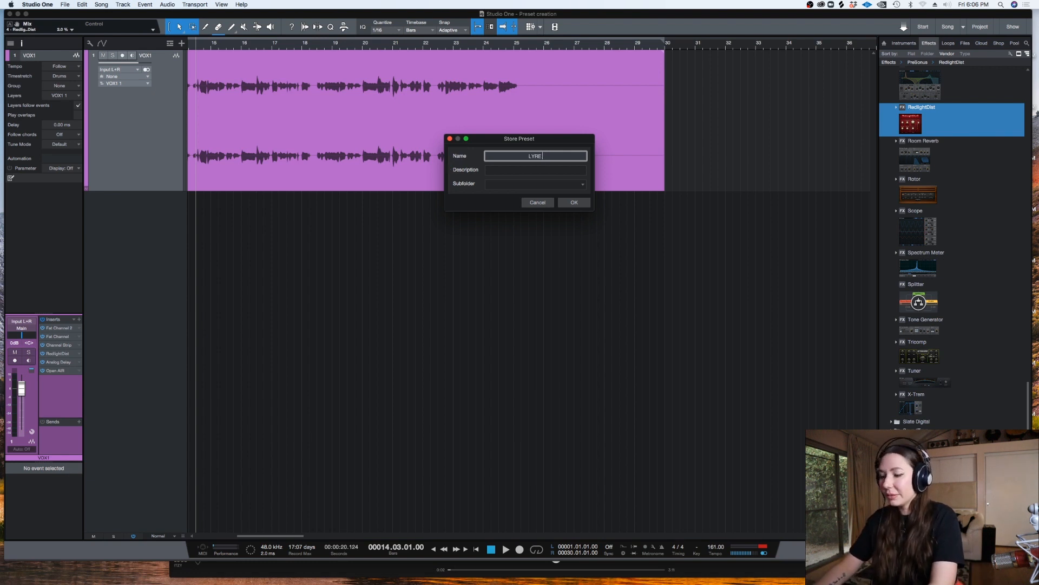
type(" Bright Lead Vox")
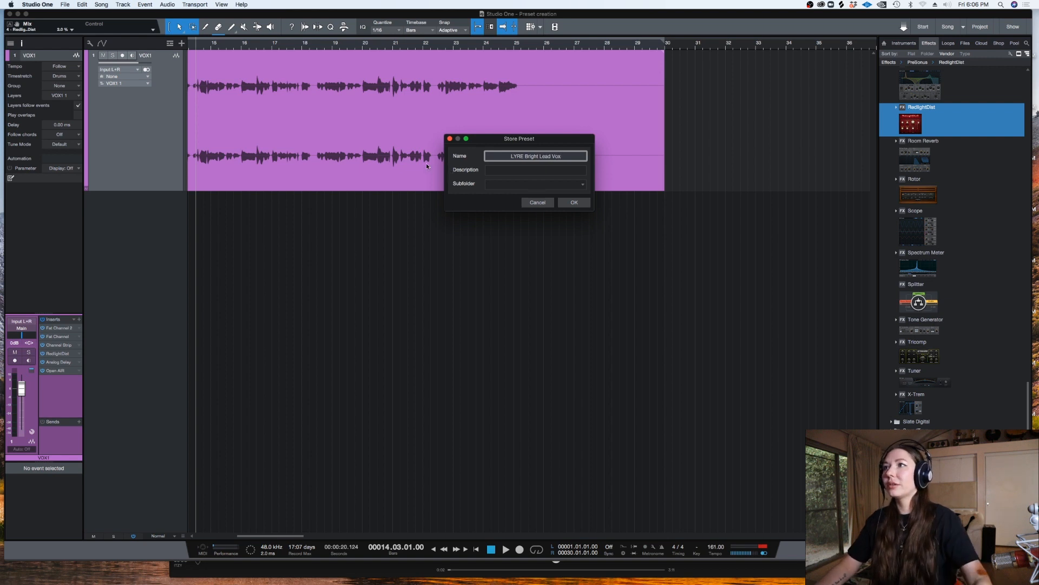
Give the preset the description "For all of your pop diva's! Bright but lush!".
left_click(513, 171)
type("For all")
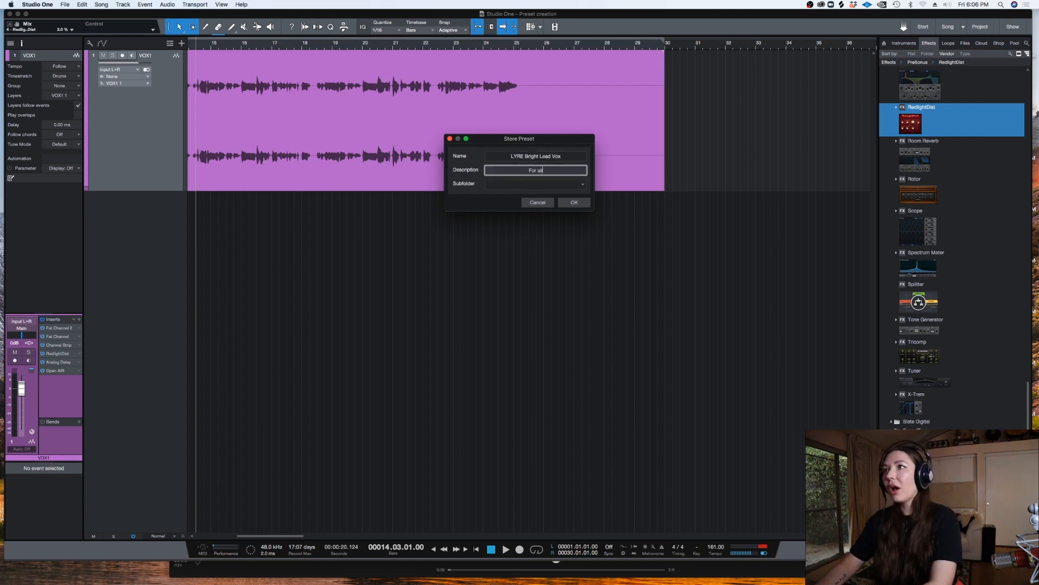
type(" of your pop diva's")
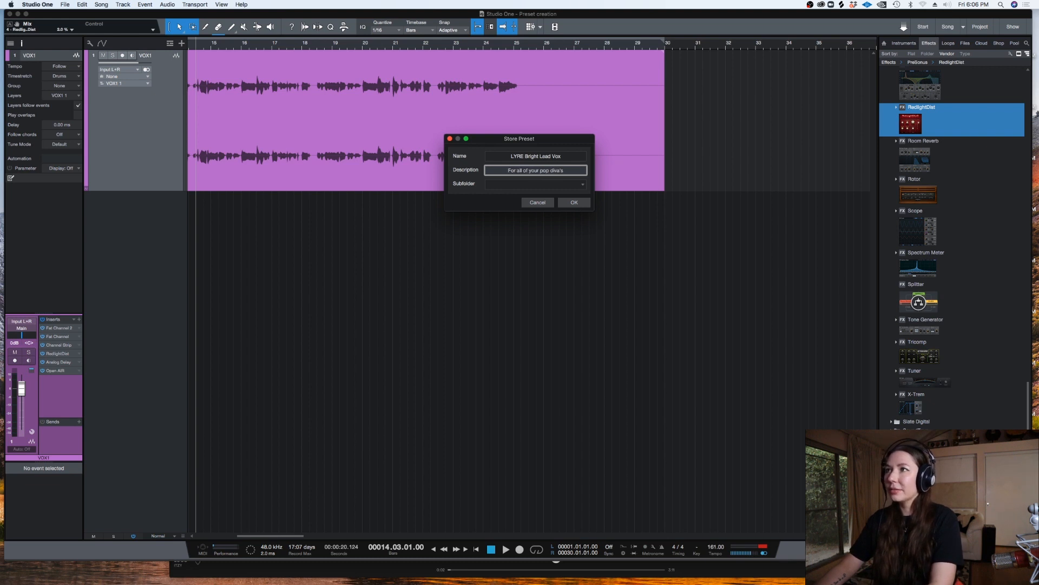
type("! Bright but lush")
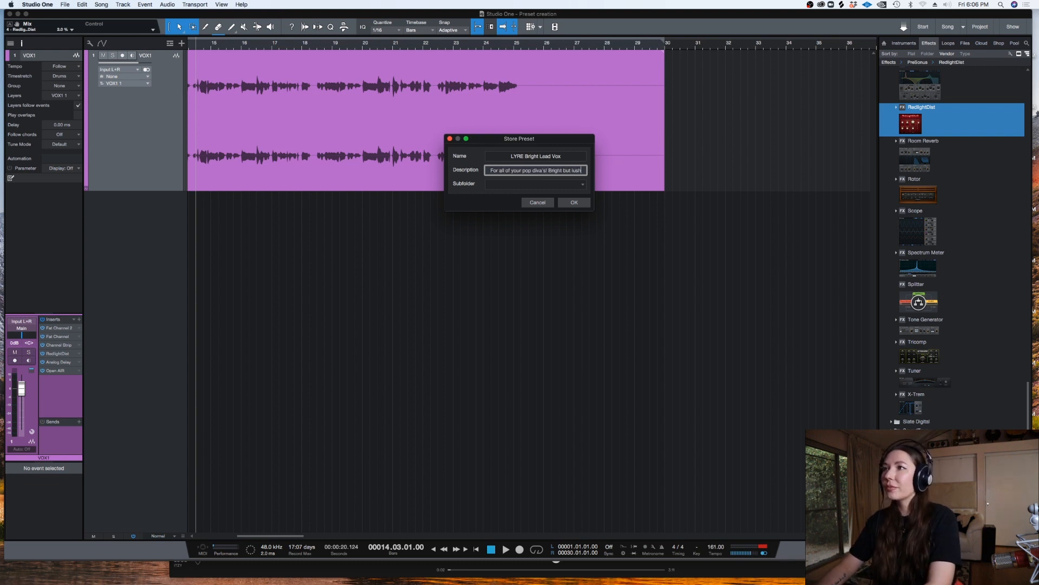
type("!")
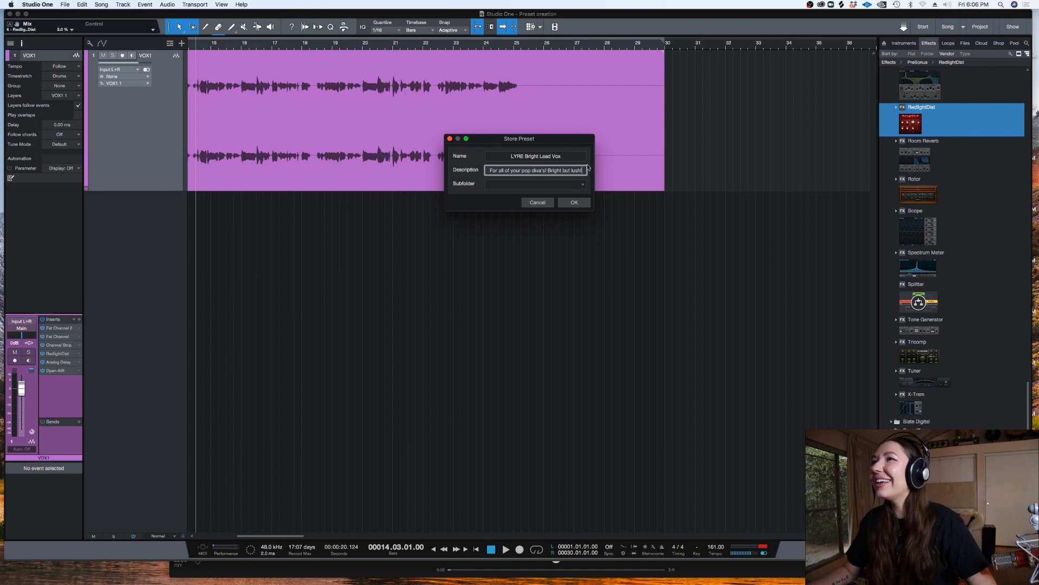
Assign the preset to the Vocals subfolder.
left_click(535, 184)
left_click(581, 184)
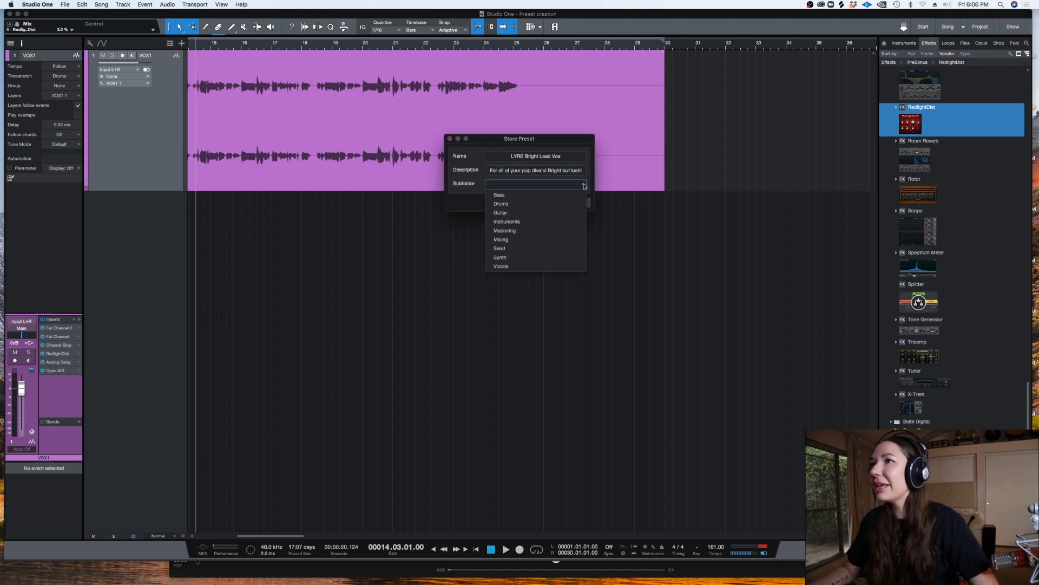
left_click(568, 184)
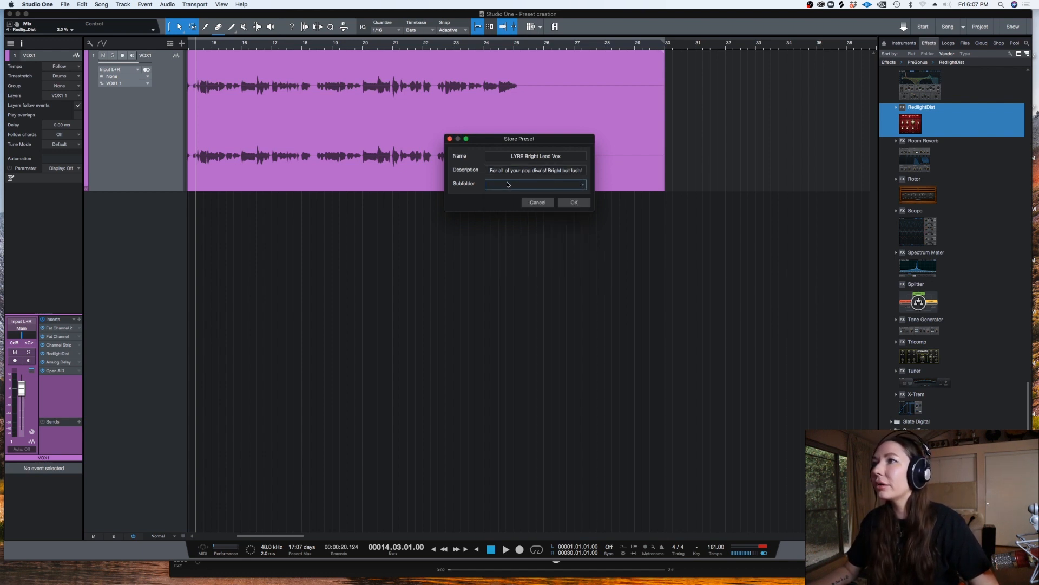
left_click(583, 184)
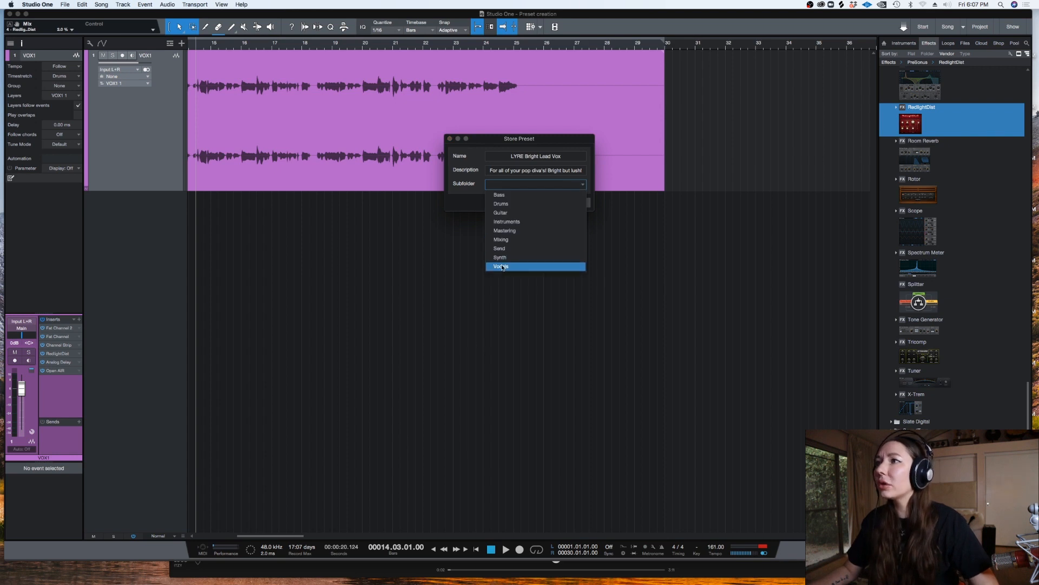
left_click(519, 266)
Correct "diva's" to "divas" in the preset description.
left_click(559, 168)
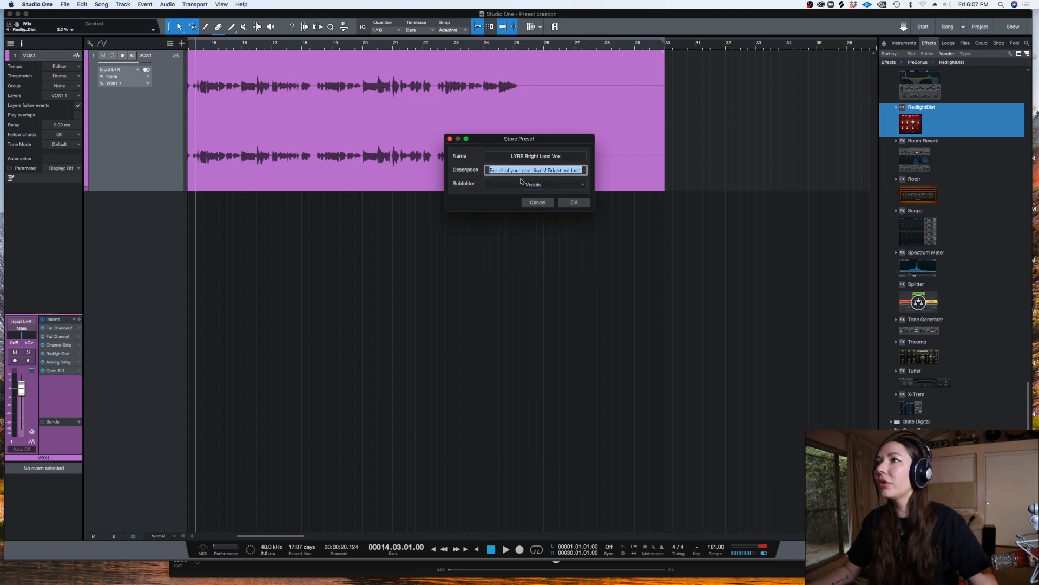
left_click(536, 171)
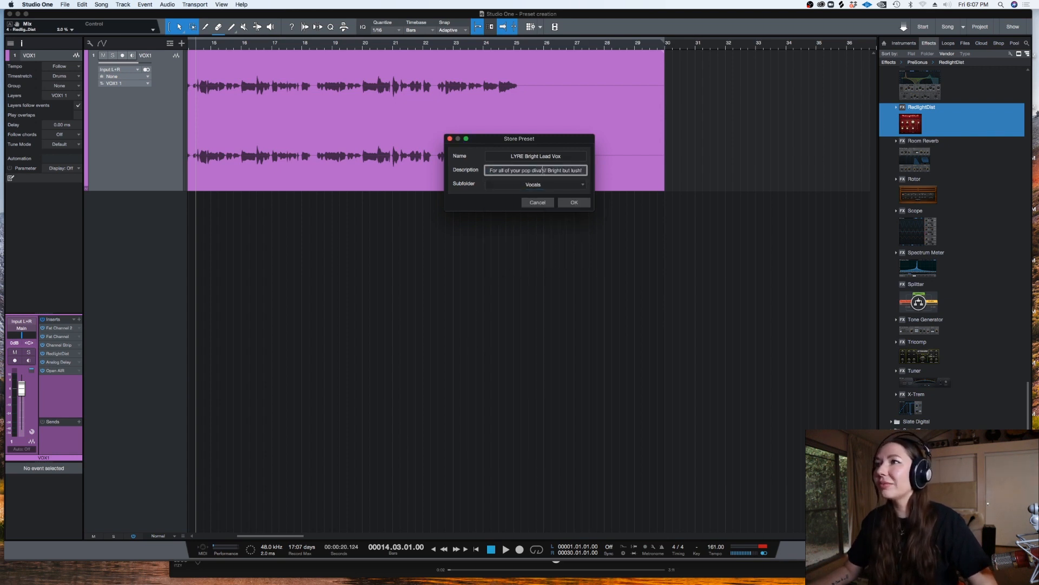
key("BackSpace")
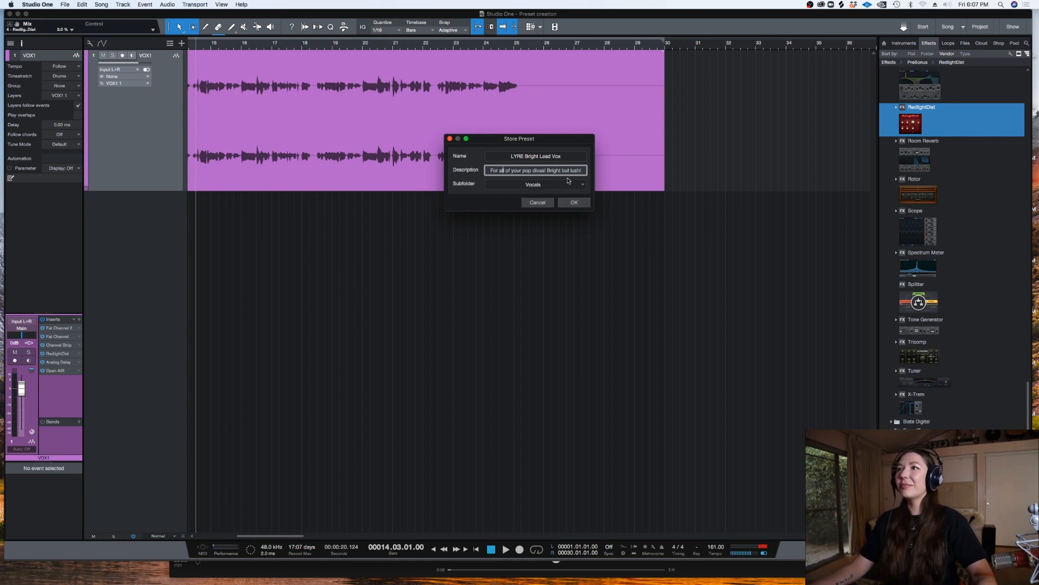
Confirm storing the LYRE Bright Lead Vox preset.
left_click(575, 203)
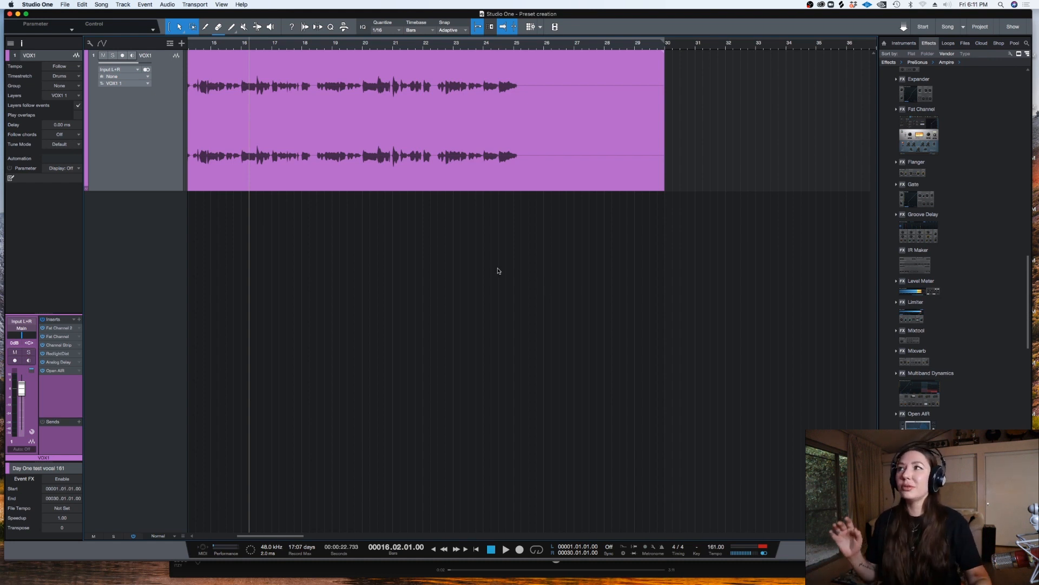
Open the Fat Channel 2 insert and soften its equalizer cuts to about -0.9 dB at 124.5 Hz and about -1.1 dB at 239 Hz.
scroll(246, 541, "left", 10)
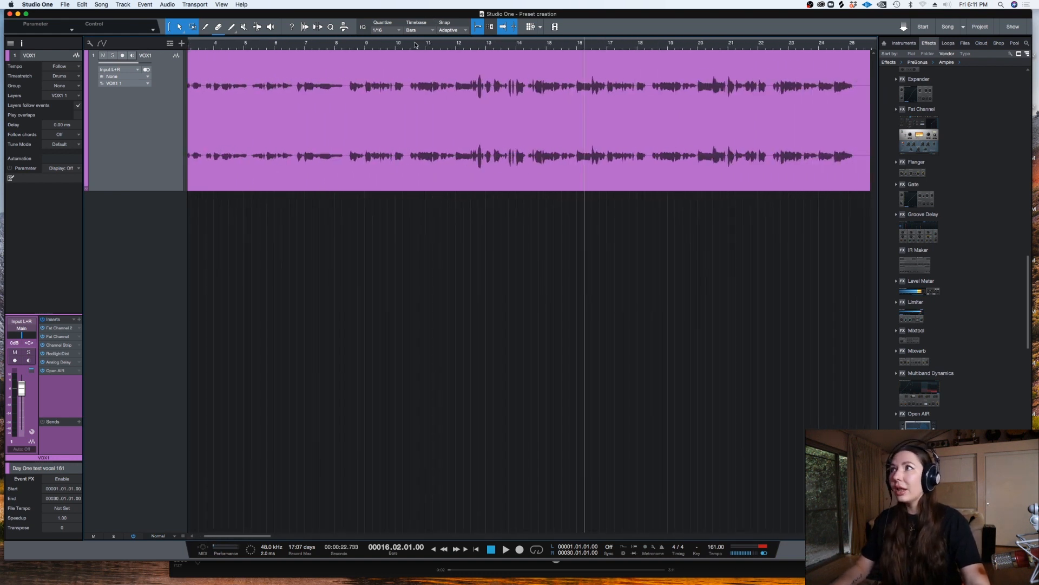
left_click(417, 44)
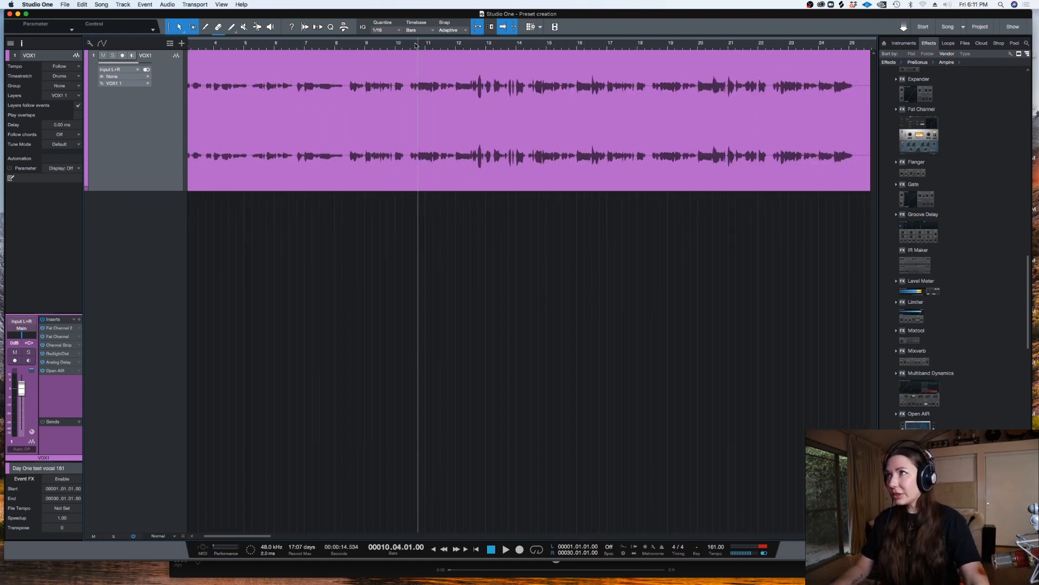
double_click(57, 328)
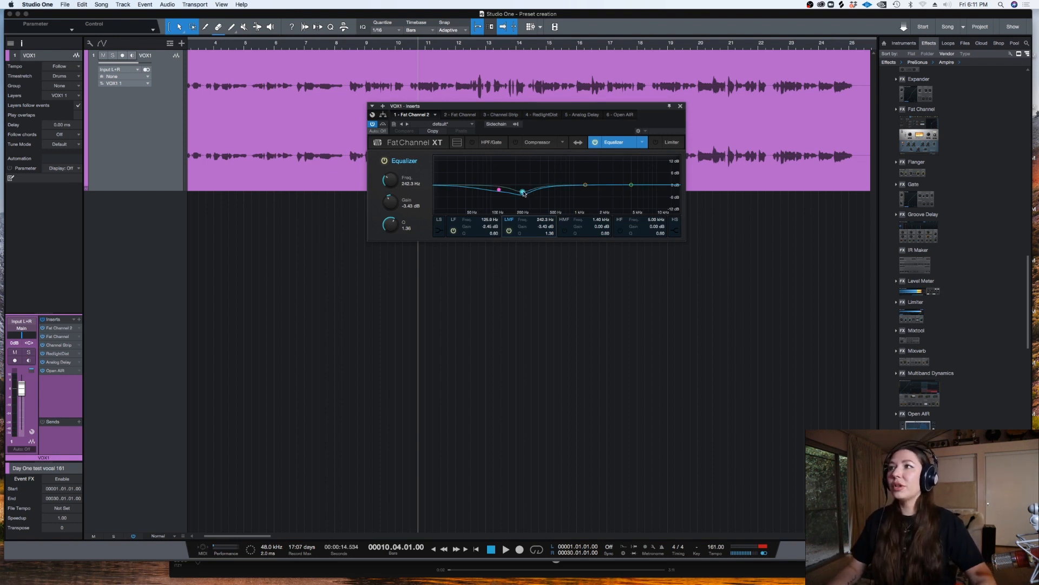
left_click_drag(524, 194, 500, 188)
left_click(500, 190)
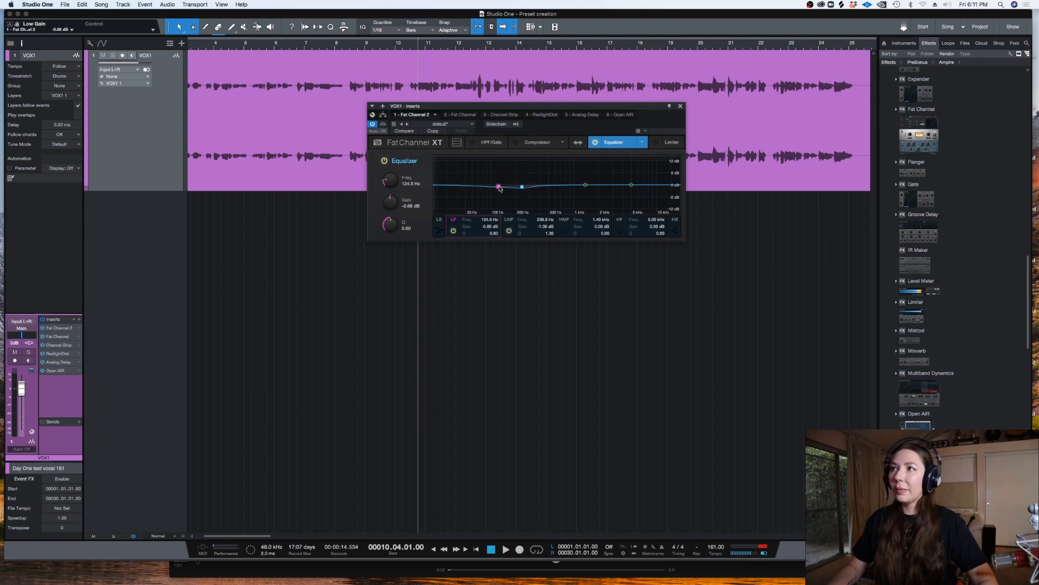
left_click(522, 186)
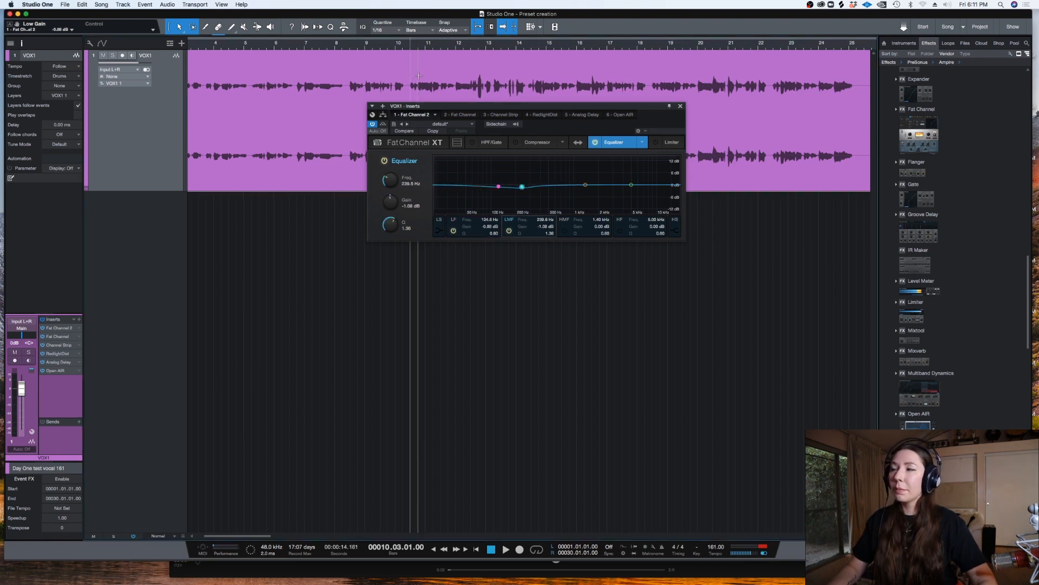
Audition the vocal and bypass the Open AIR, Analog Delay, RedlightDist and Channel Strip inserts.
key("space")
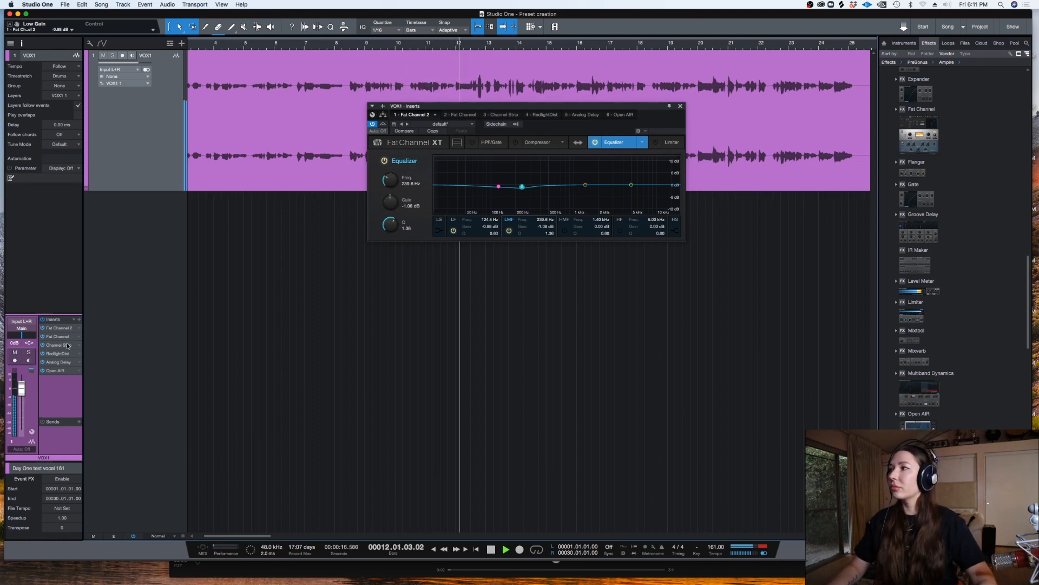
key("space")
left_click(43, 371)
left_click(43, 362)
left_click(42, 354)
left_click(42, 346)
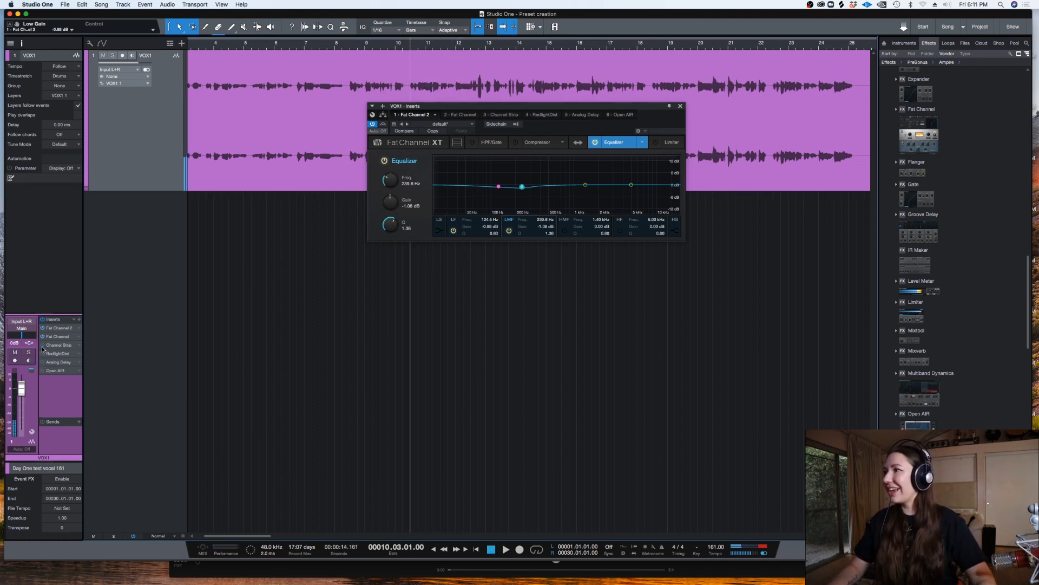
While the vocal plays, set Fat Channel 2's low-mid equalizer band to about -0.9 dB at 242.3 Hz.
key("space")
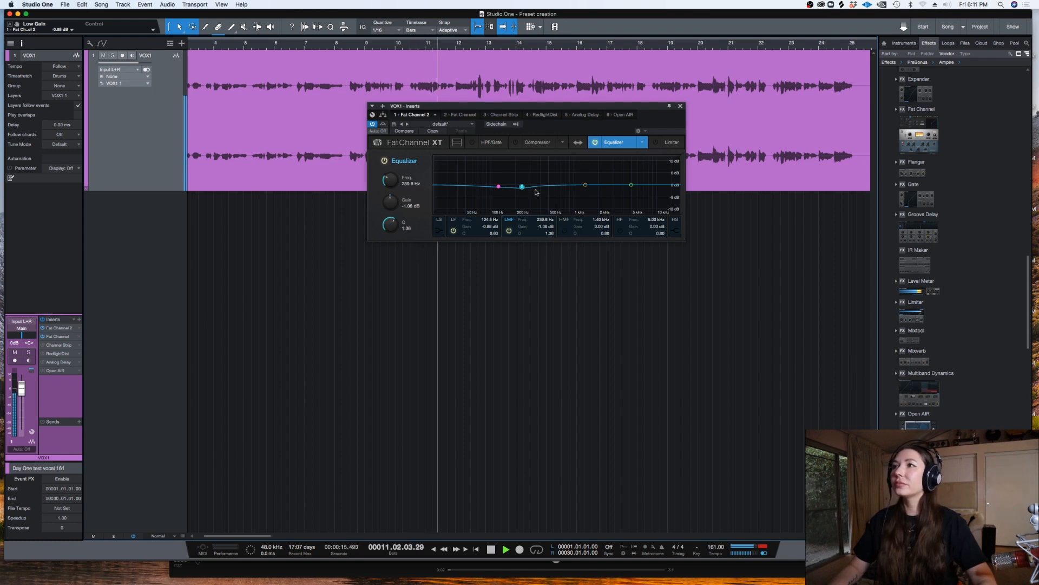
left_click_drag(522, 187, 523, 185)
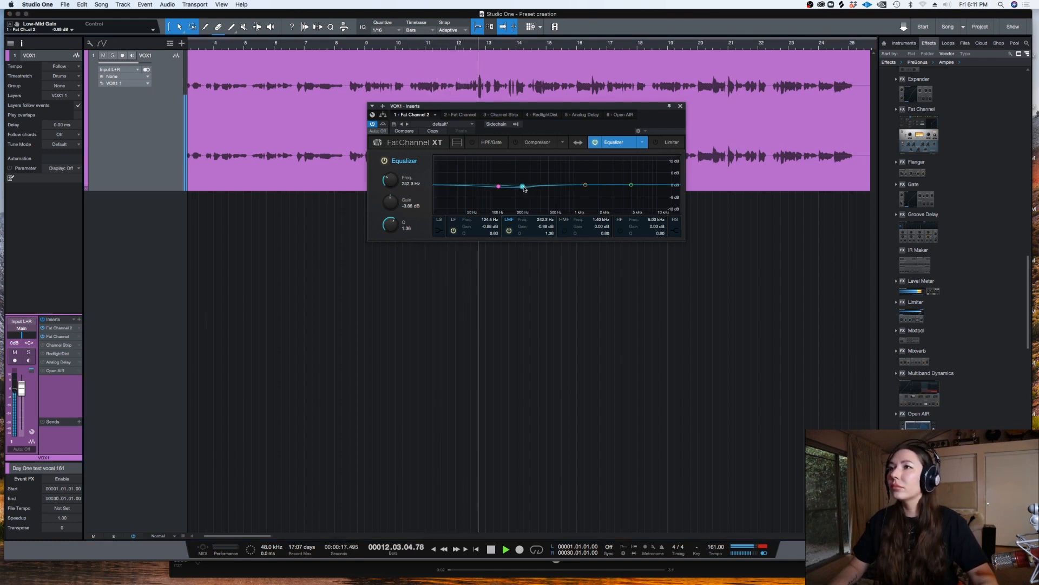
left_click(499, 187)
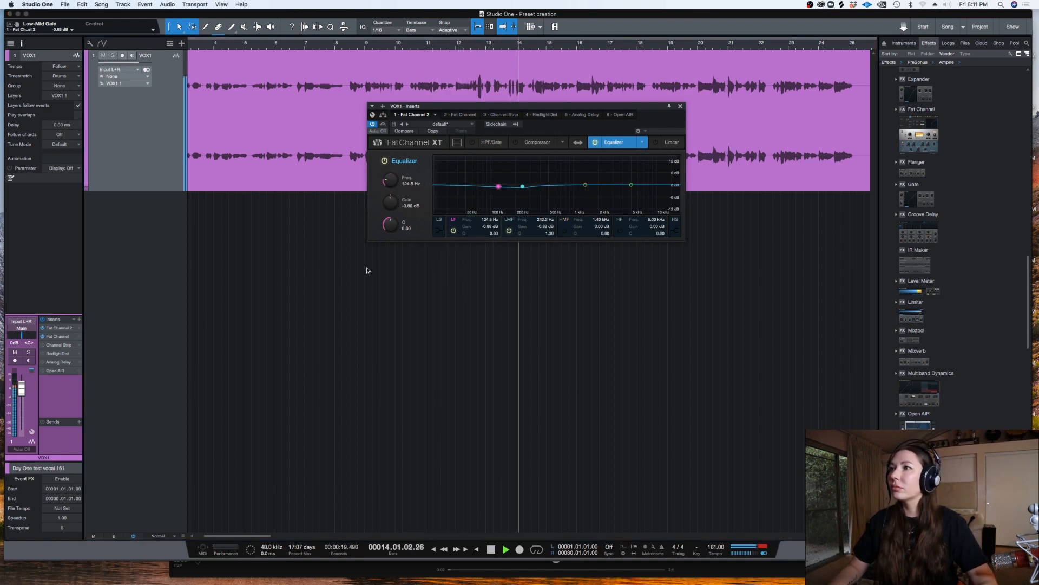
left_click(523, 186)
key("space")
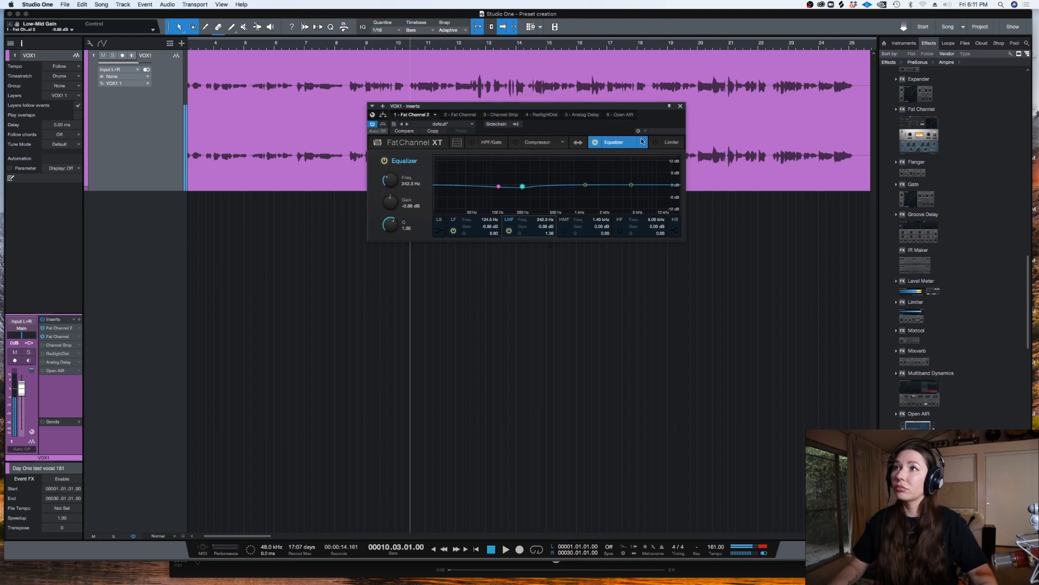
Compare the Vintage and Passive equalizer models in Fat Channel 2 and settle on Vintage.
left_click(641, 142)
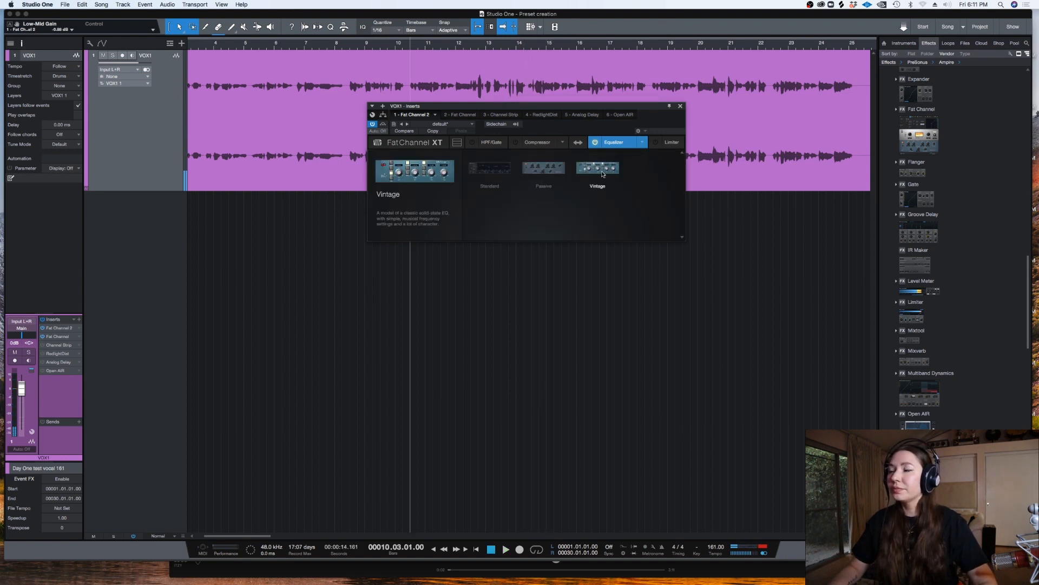
left_click(602, 173)
left_click(643, 142)
left_click(642, 142)
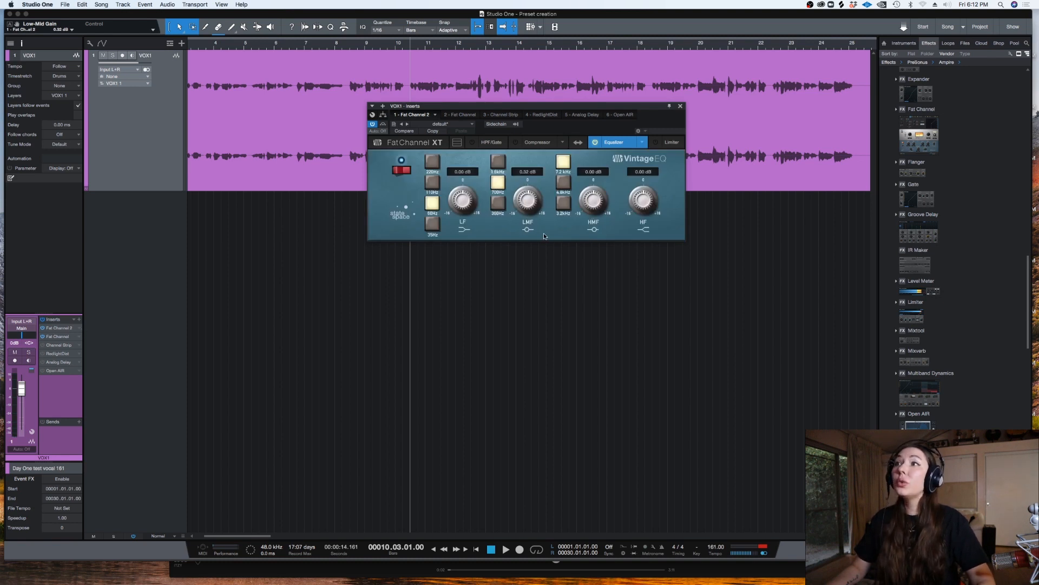
left_click(642, 141)
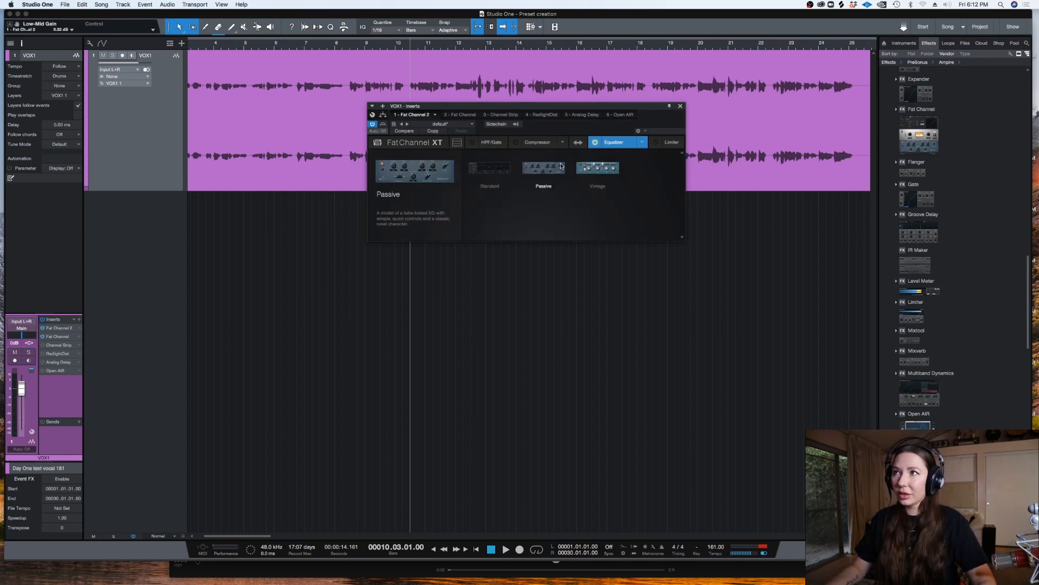
left_click(561, 166)
left_click(642, 147)
left_click(592, 168)
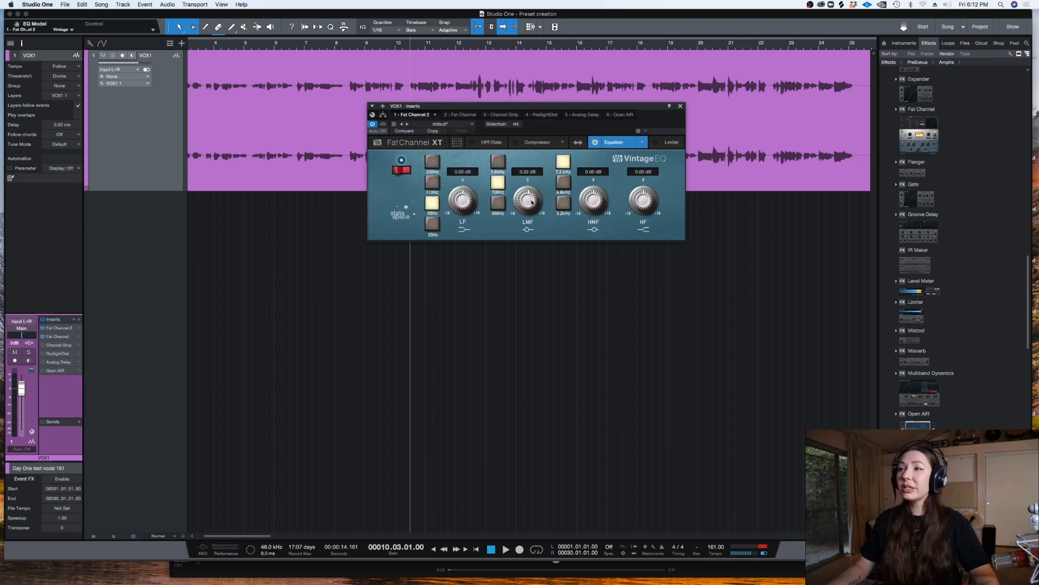
Set the Vintage EQ's low-mid gain to about 3.6 dB while auditioning the vocal, and close the insert window.
left_click_drag(532, 202, 528, 188)
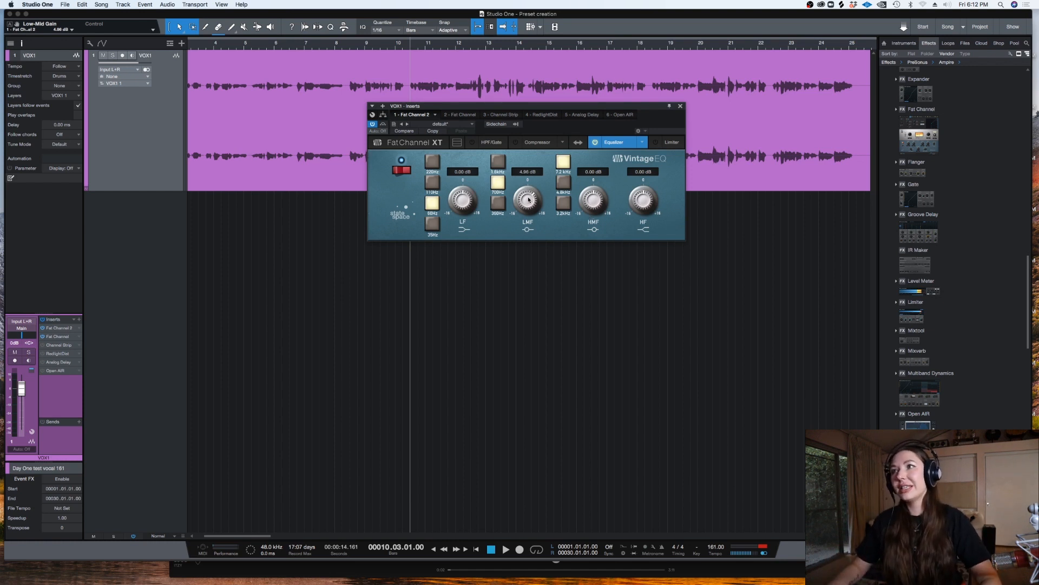
left_click_drag(529, 199, 528, 201)
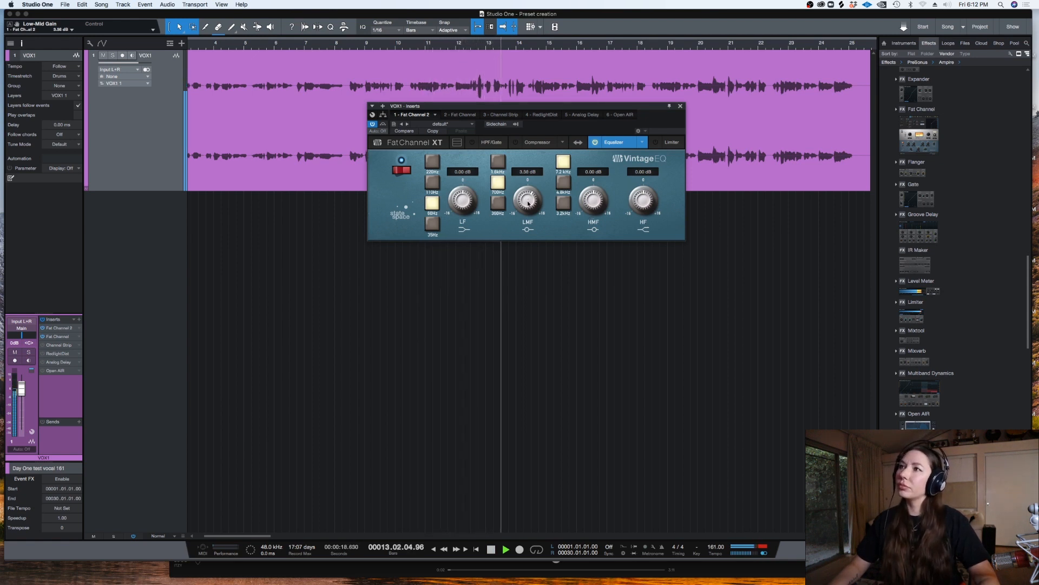
left_click_drag(528, 202, 528, 201)
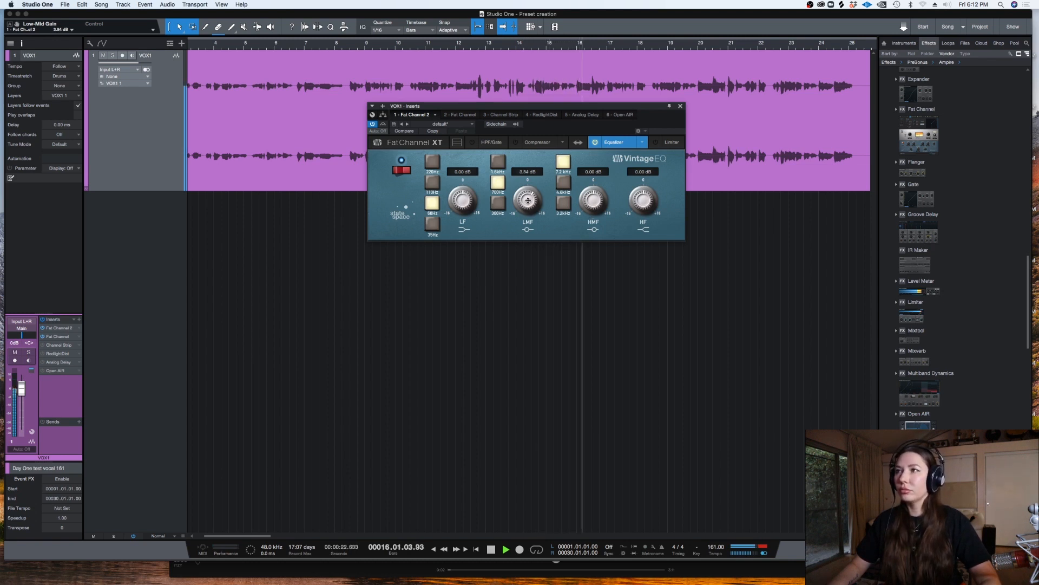
key("space")
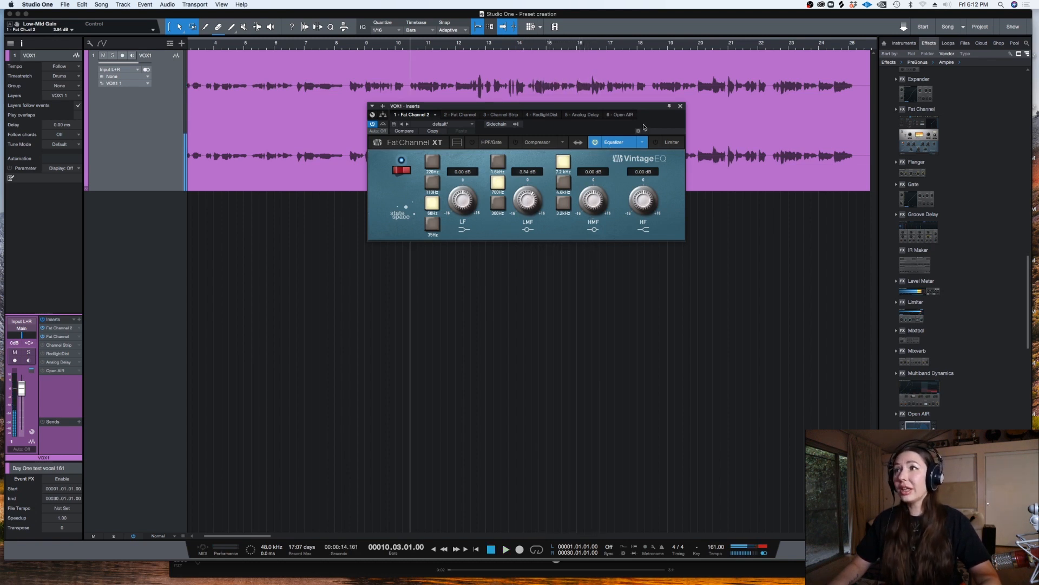
left_click(681, 105)
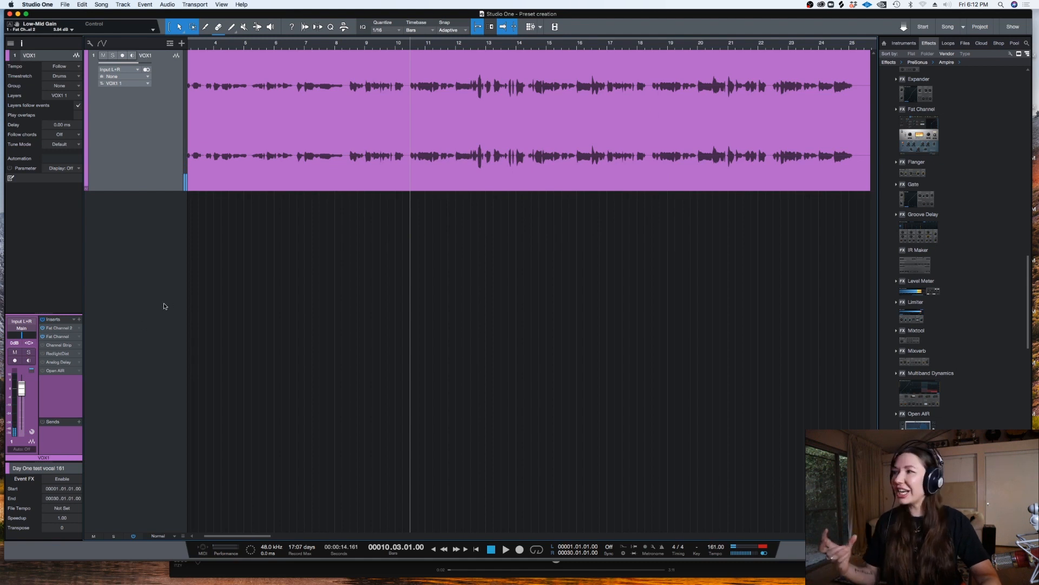
Set the Passive EQ's high frequency to 5 kHz and its high boost to 7.10 in the second Fat Channel insert, auditioning the vocal.
left_click(56, 337)
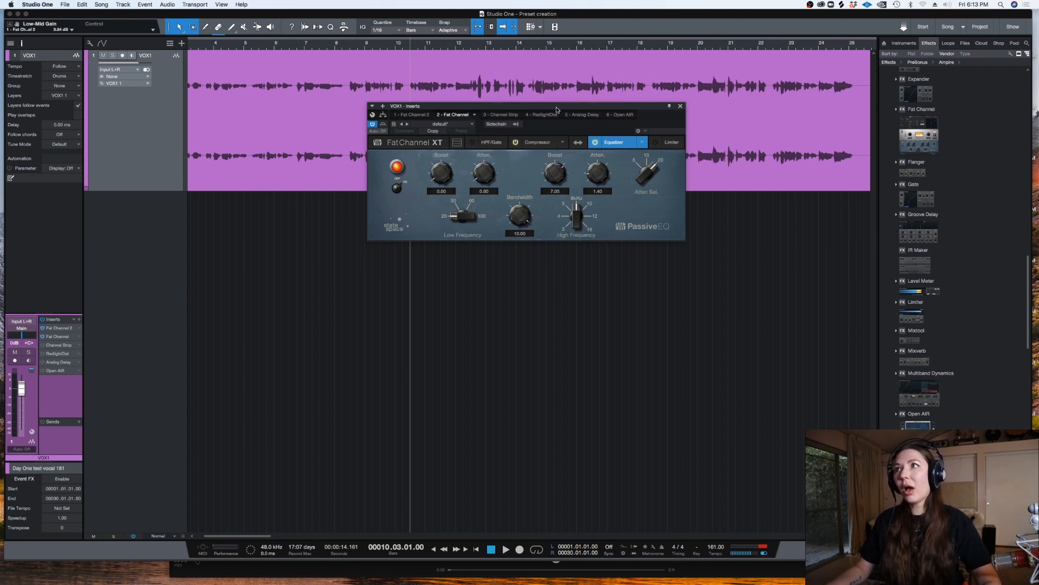
left_click_drag(556, 109, 580, 136)
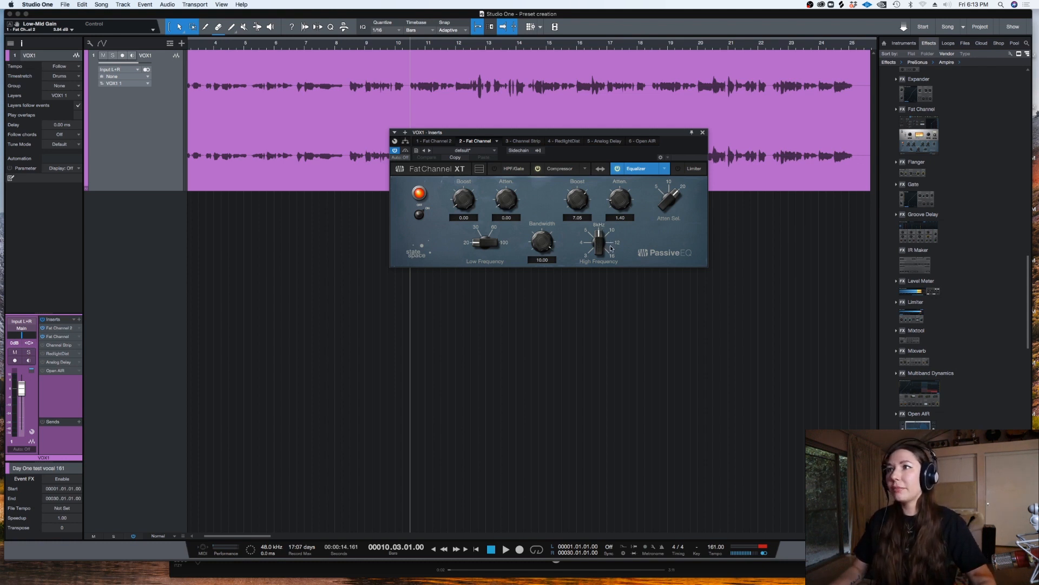
left_click_drag(610, 245, 592, 245)
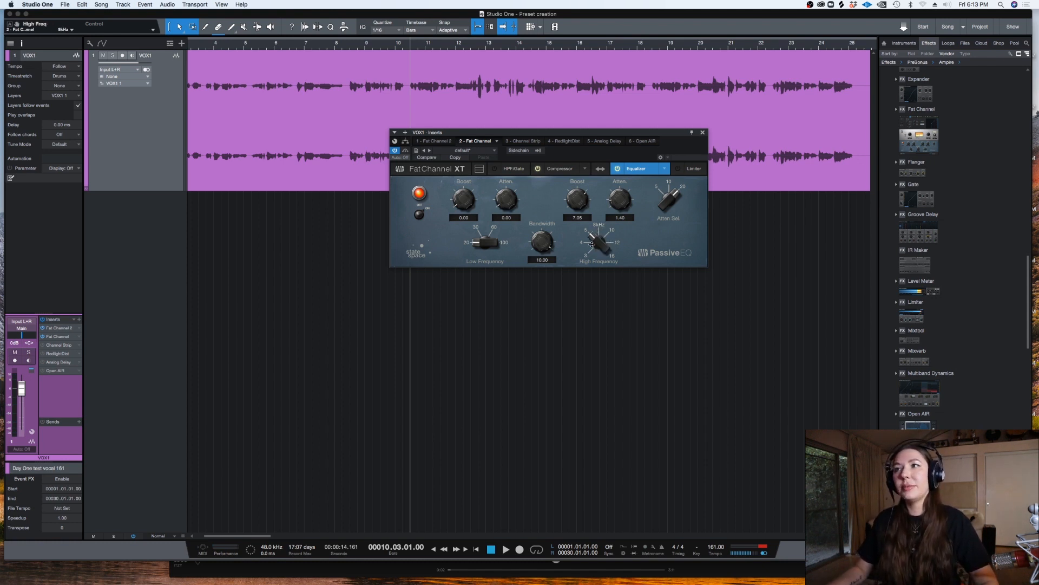
key("space")
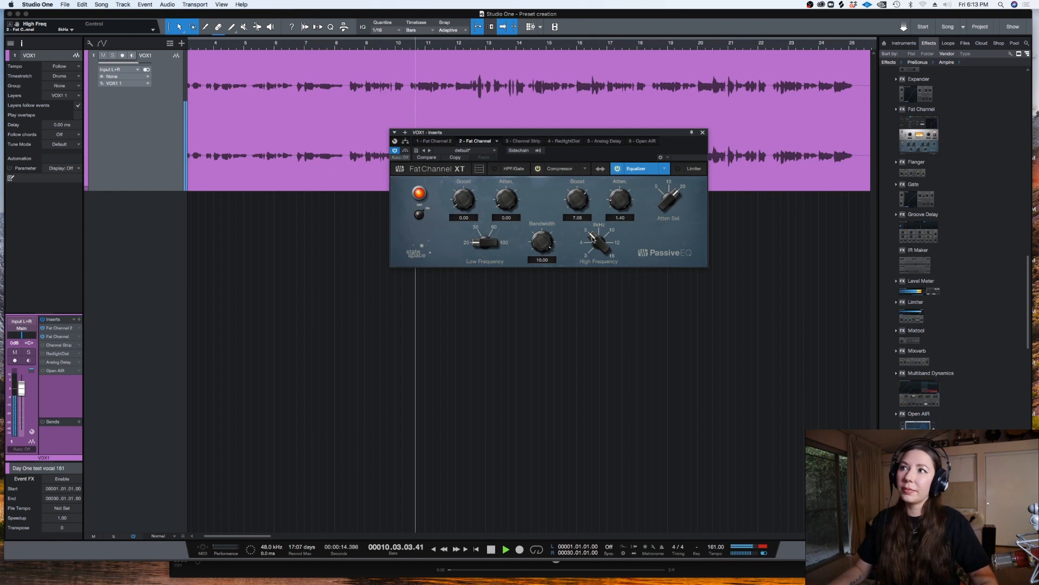
mouse_move(577, 203)
left_mouse_down()
mouse_move(569, 168)
mouse_move(595, 210)
left_mouse_up()
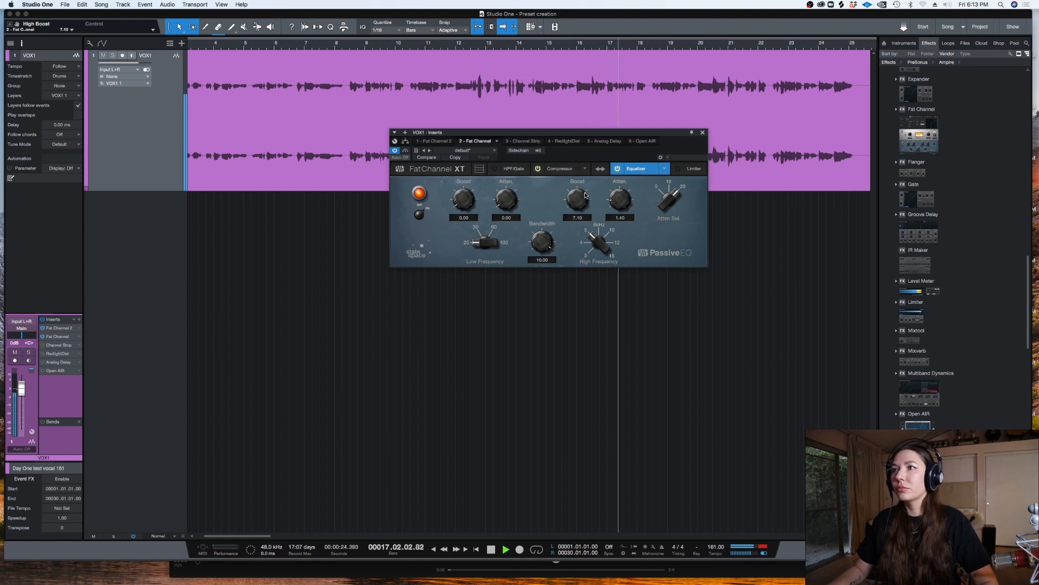
key("space")
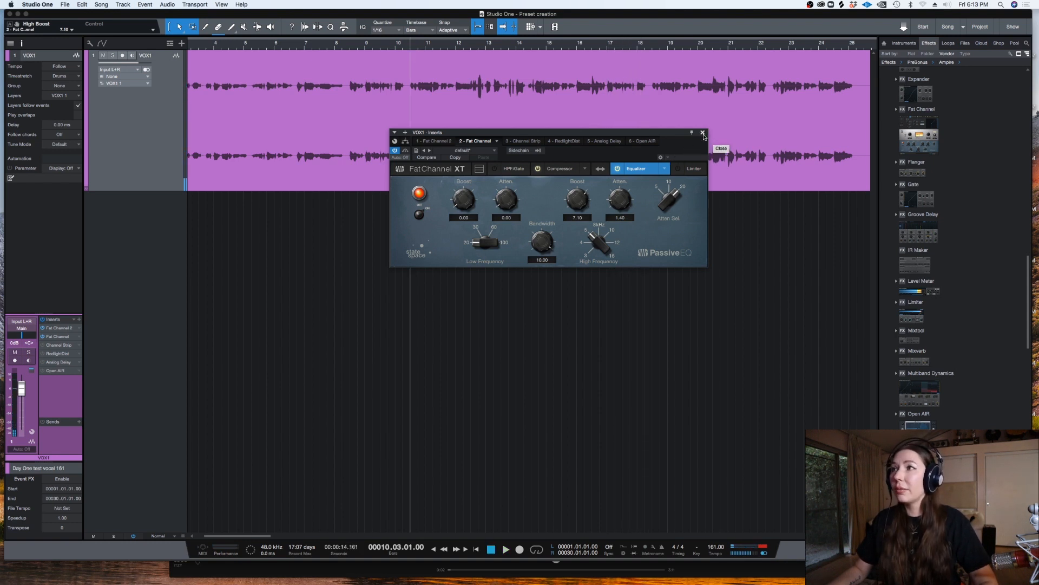
left_click(702, 133)
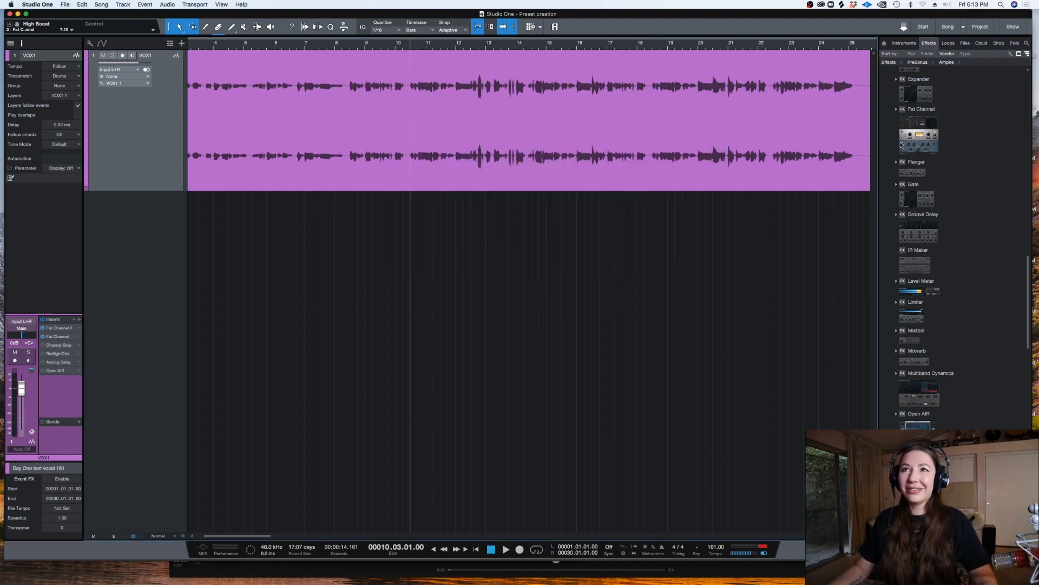
Insert a third Fat Channel ahead of the Channel Strip and switch its equalizer to the Vintage model.
left_click_drag(925, 132, 61, 343)
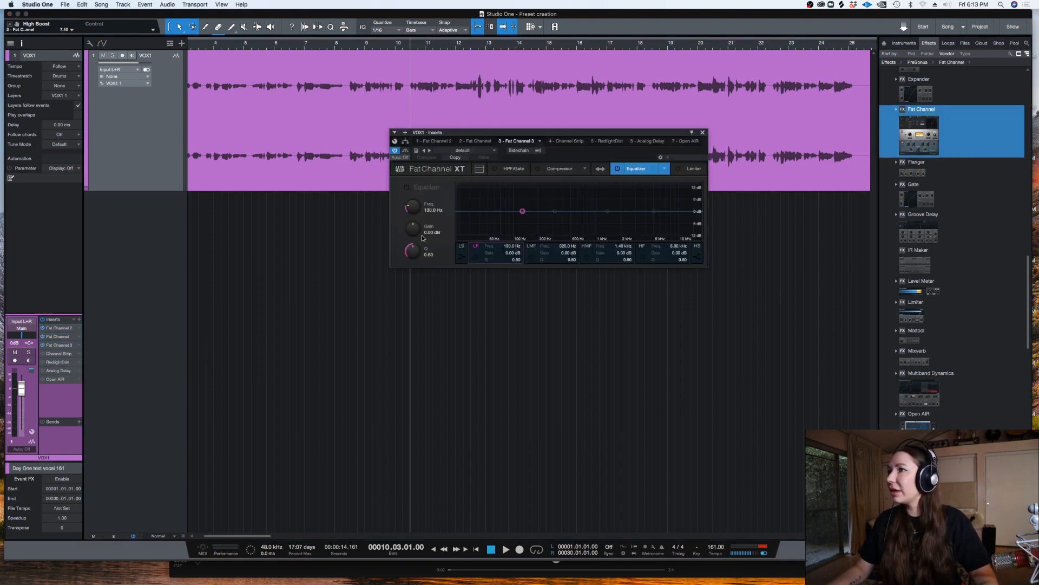
left_click(664, 171)
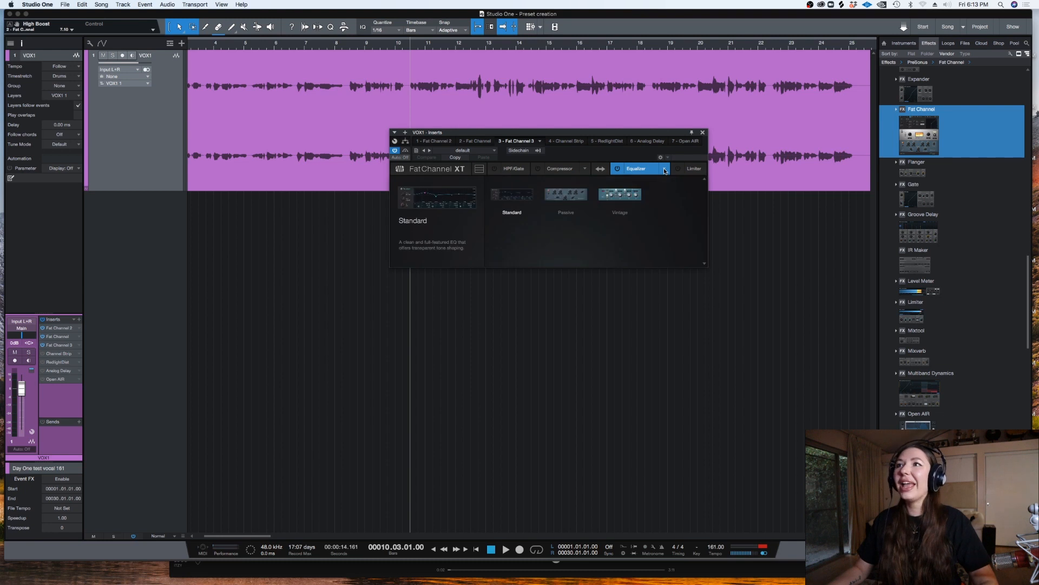
left_click(620, 194)
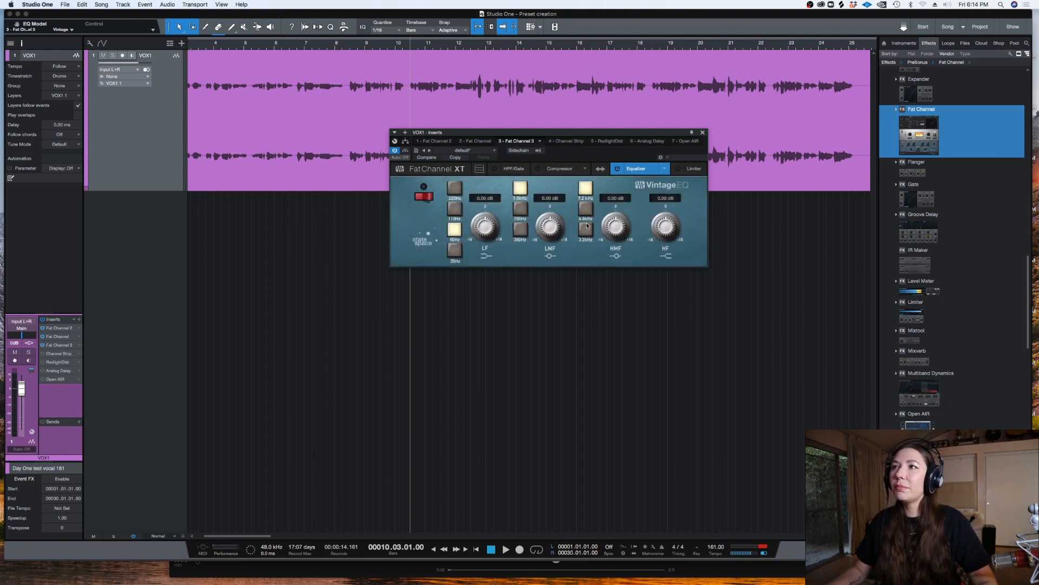
Enable the new Vintage EQ and boost its 7.2 kHz high-mid band by about 0.64 dB while auditioning the vocal.
left_click(583, 187)
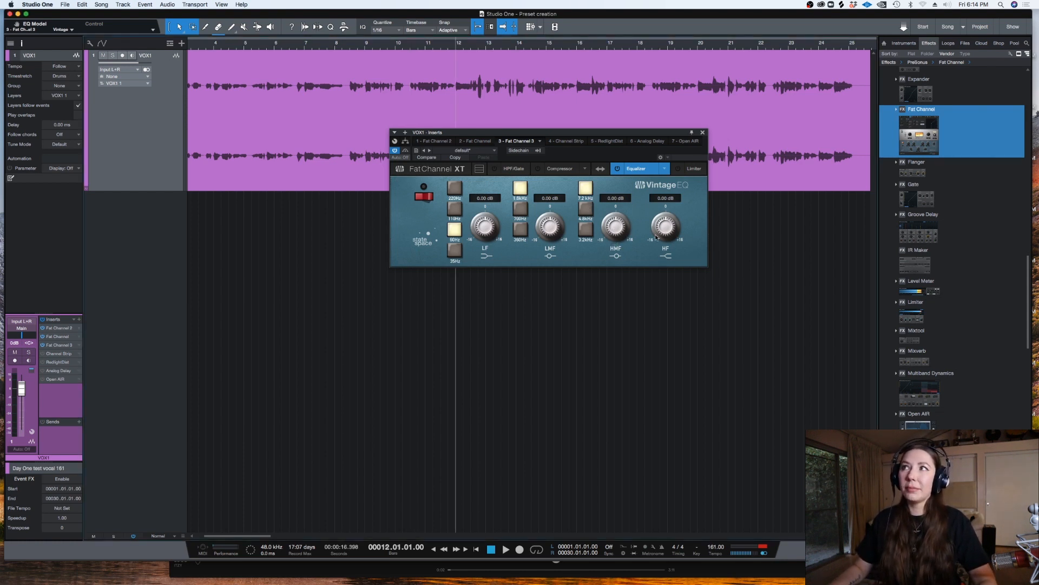
mouse_move(615, 231)
left_mouse_down()
mouse_move(608, 198)
mouse_move(610, 221)
left_mouse_up()
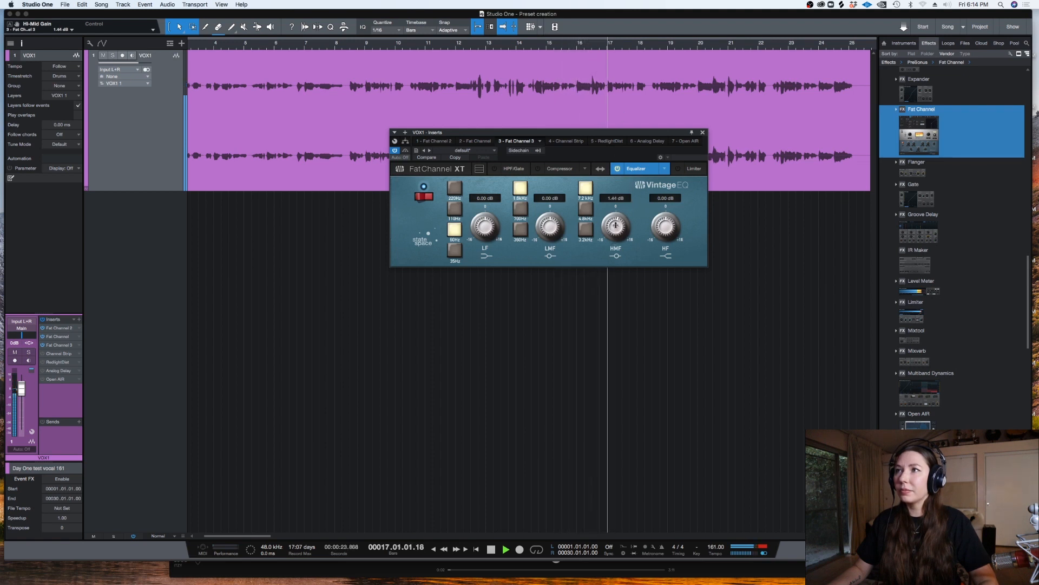
left_click_drag(615, 225, 616, 227)
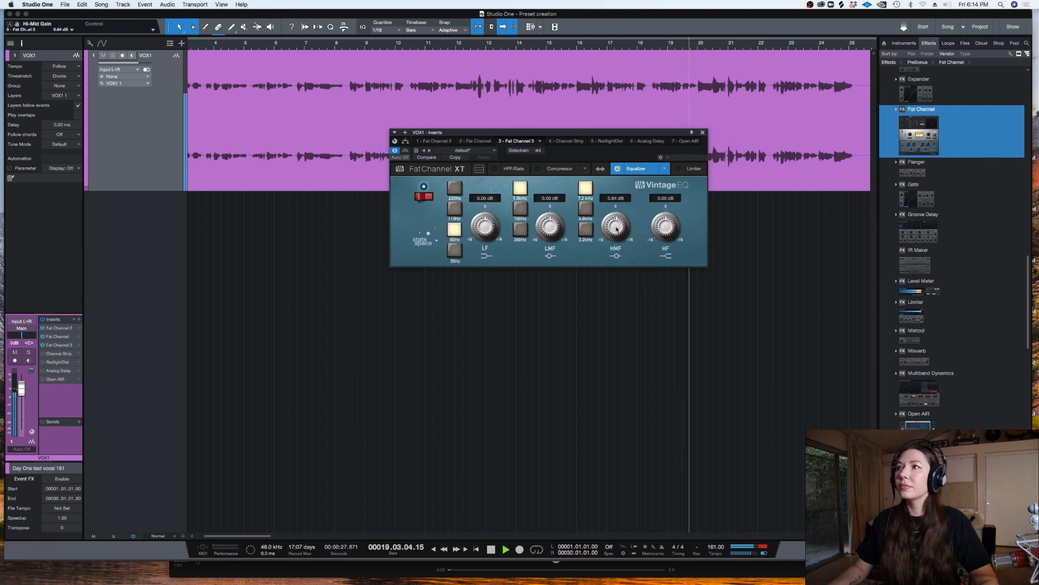
key("space")
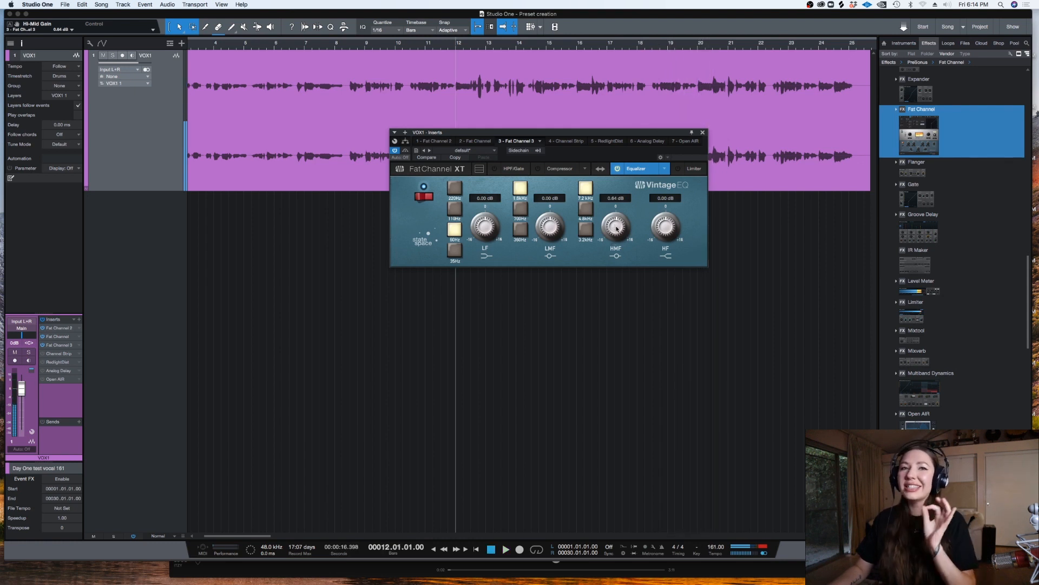
Raise the third Fat Channel's 7.2 kHz high-mid gain to just under 1 dB and close the insert window.
left_click_drag(617, 228, 615, 227)
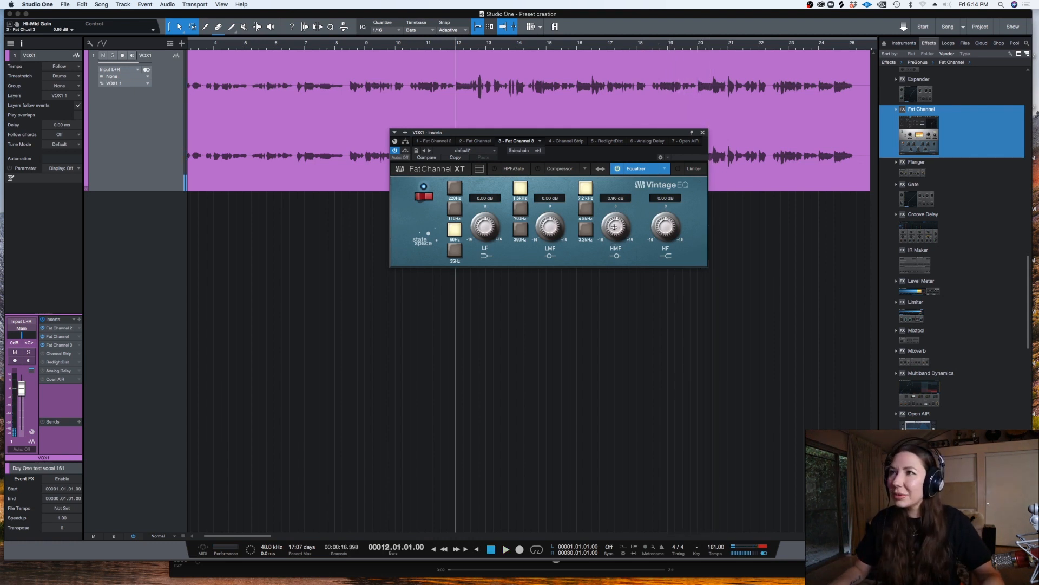
left_click(703, 132)
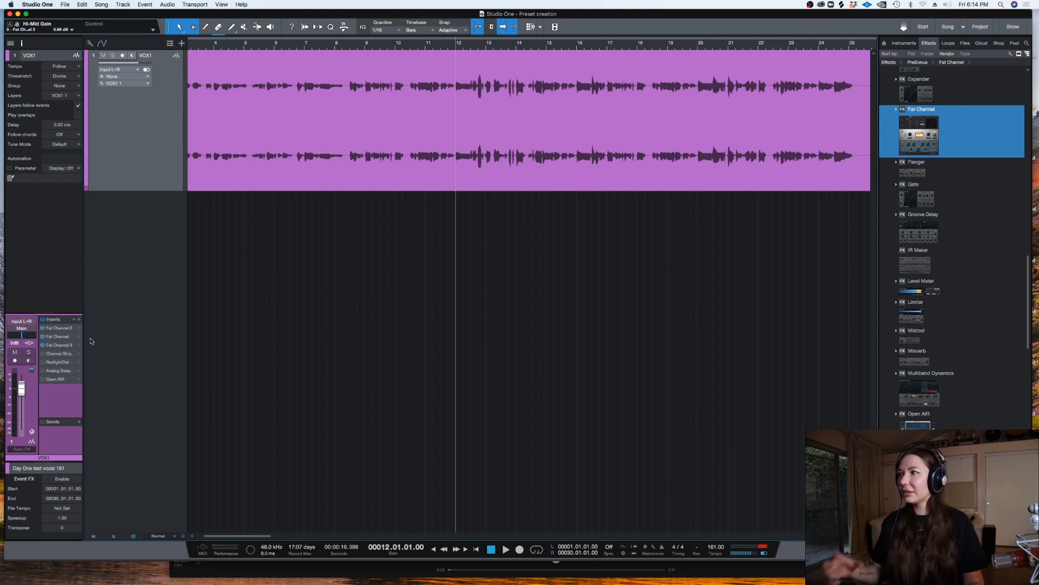
Audition the vocal with the Channel Strip bypassed, and remove the Channel Strip from the VOX1 inserts.
left_click(43, 353)
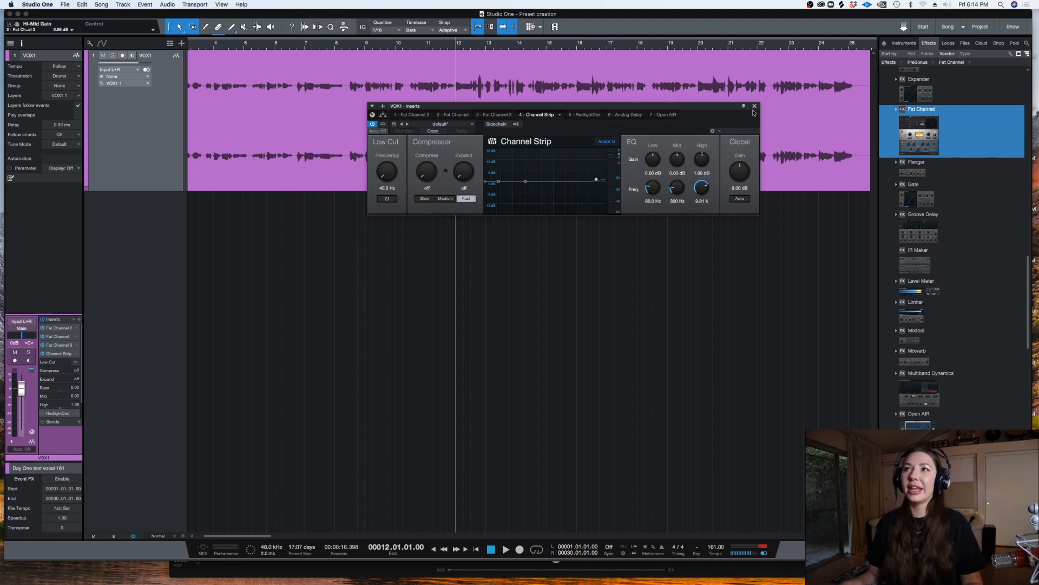
left_click(372, 124)
key("space")
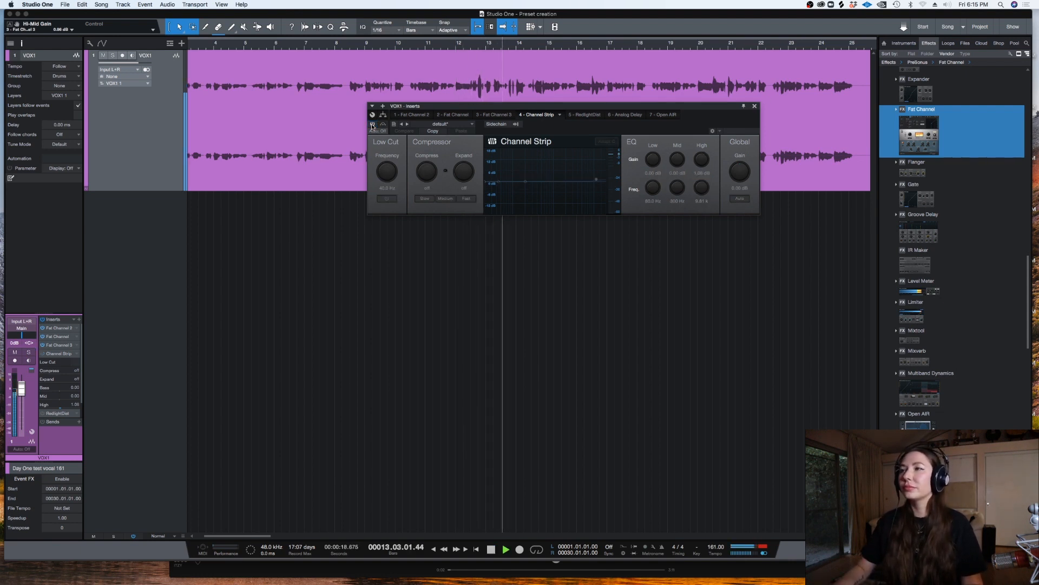
left_click(196, 46)
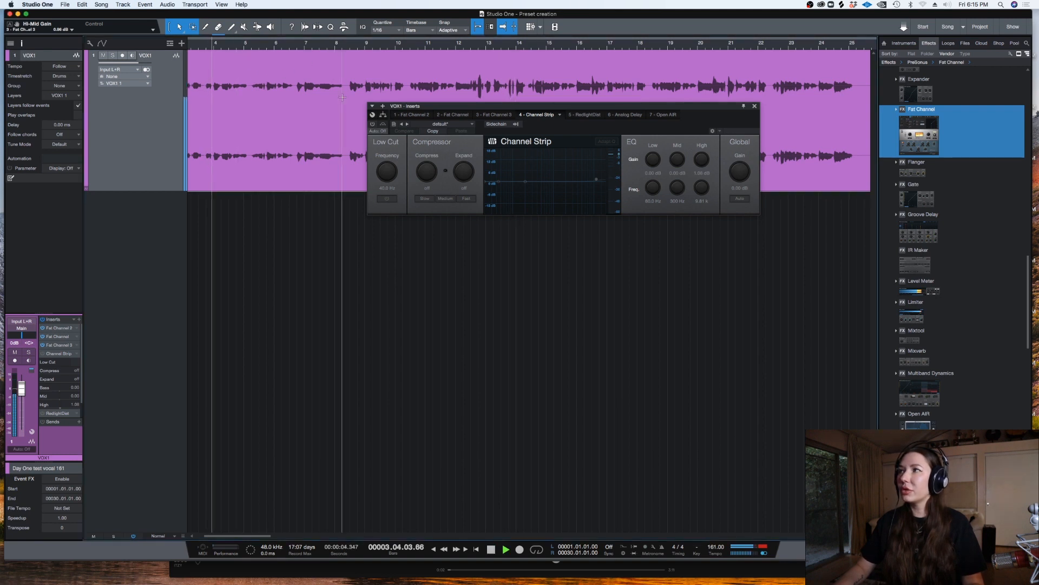
key("space")
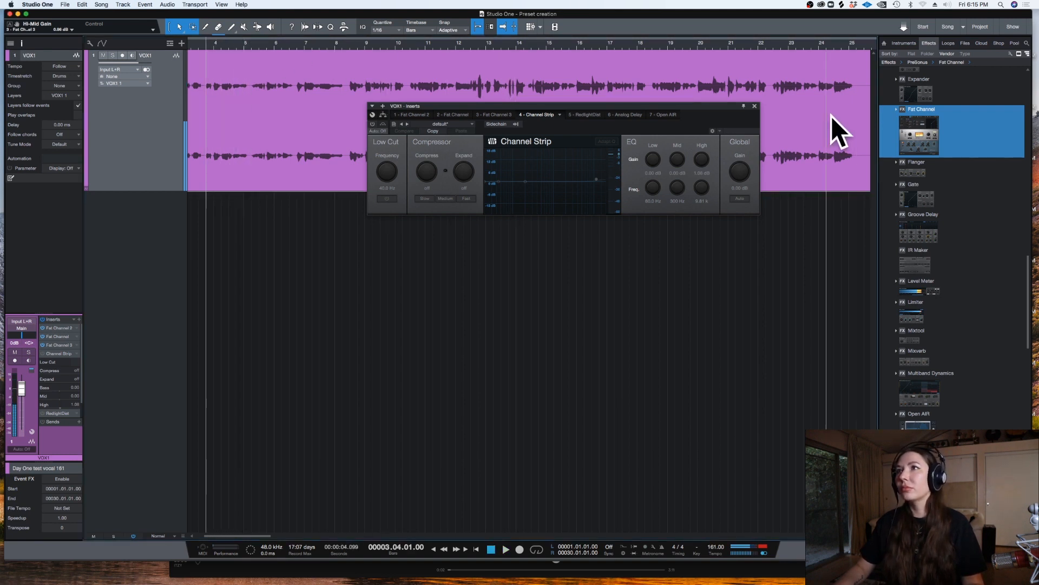
left_click(755, 106)
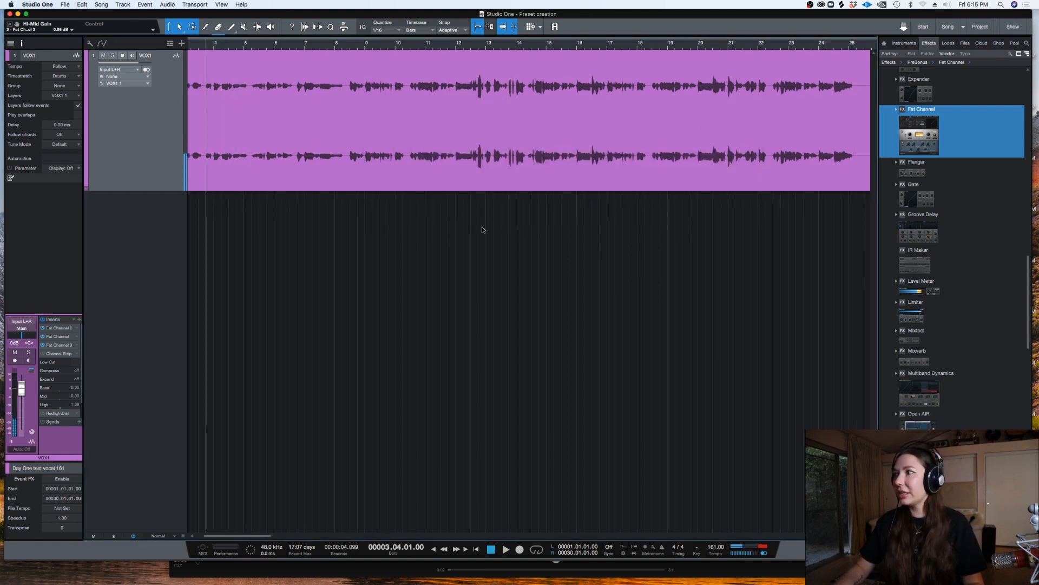
right_click(60, 353)
left_click(81, 431)
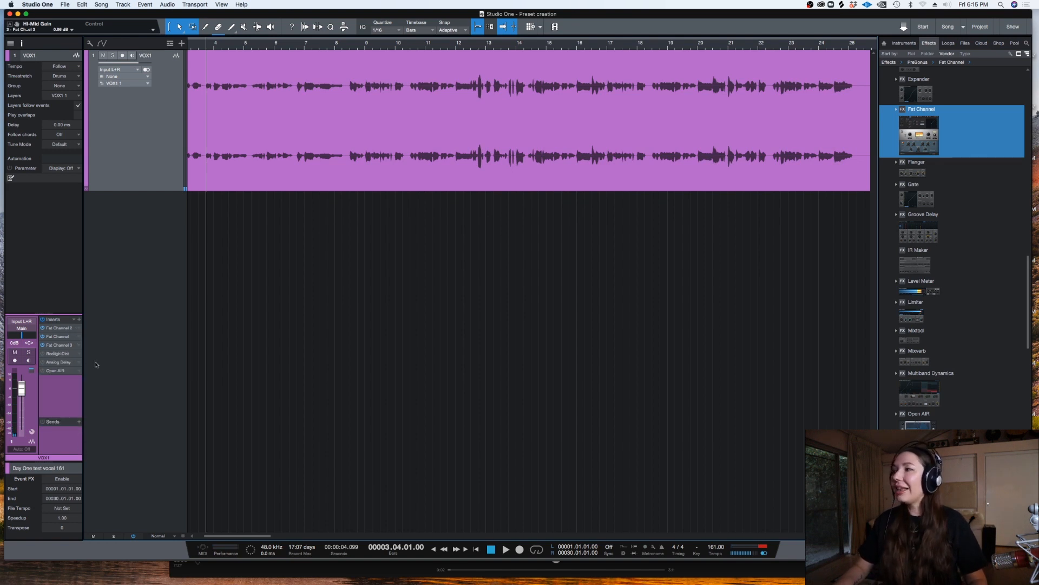
Enable RedlightDist and set its mix to 7.0 % while auditioning the vocal, closing its window when done.
left_click(51, 354)
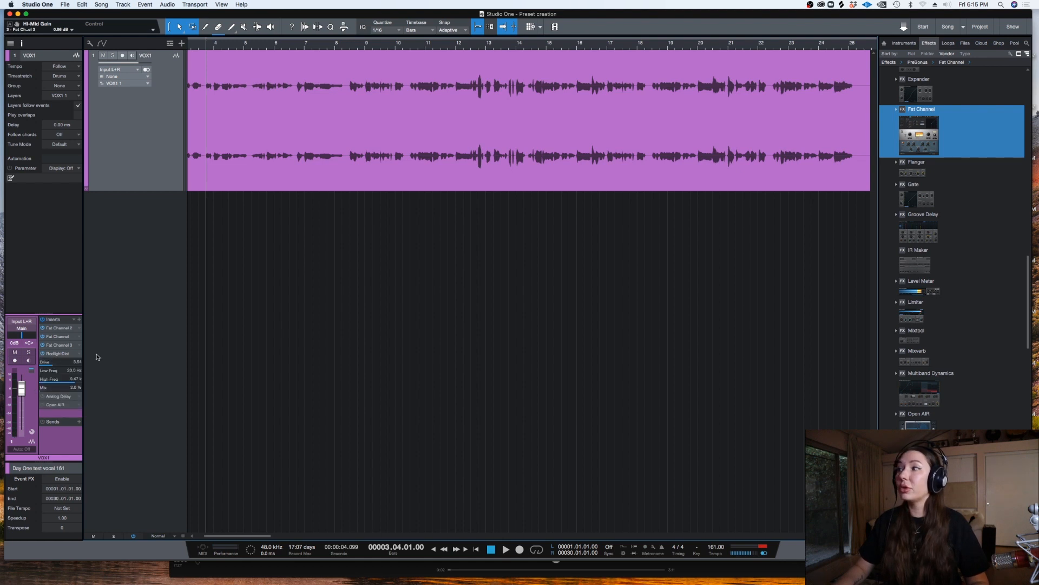
left_click(56, 353)
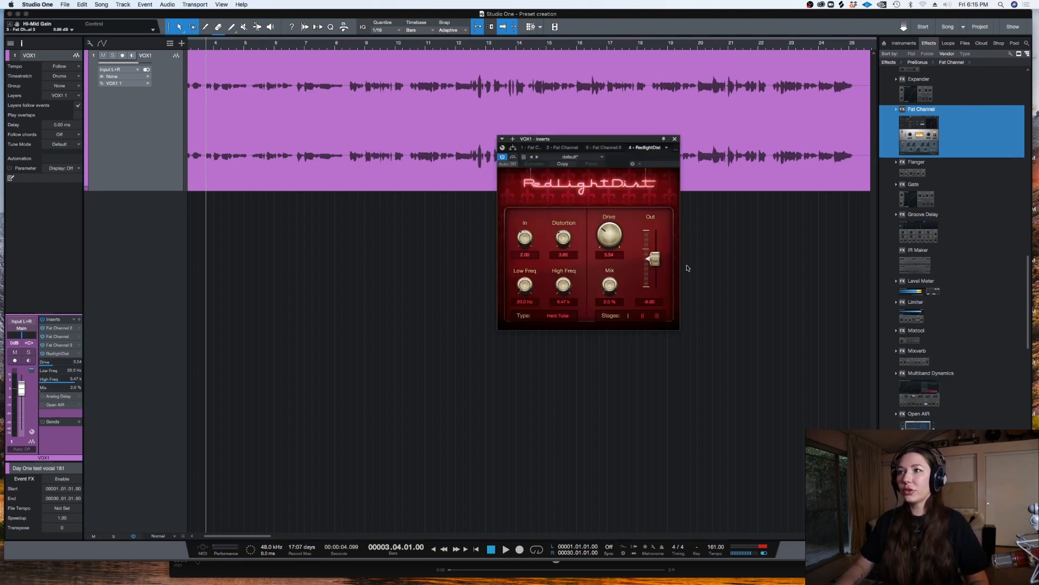
key("space")
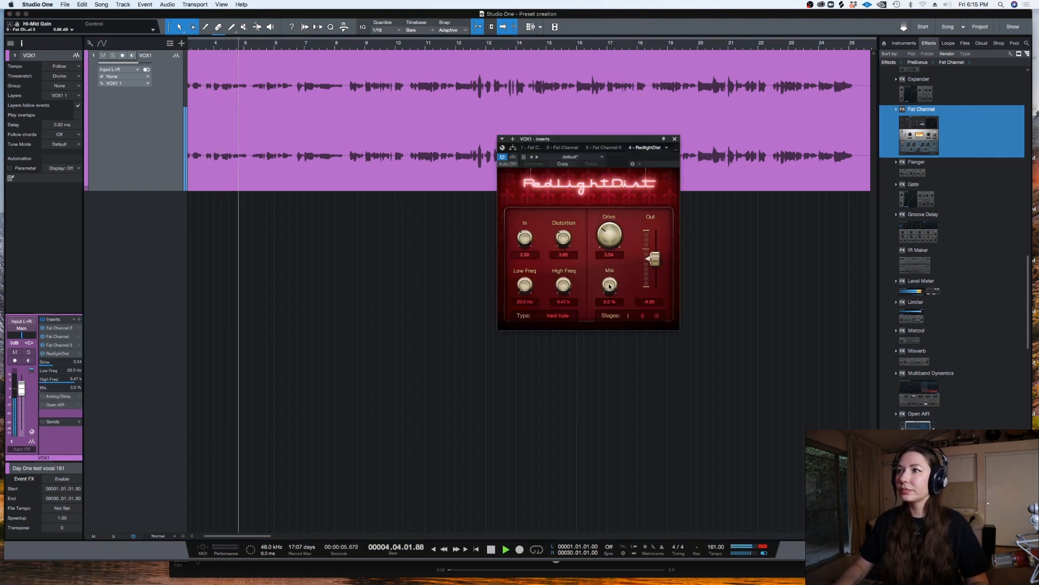
left_click_drag(609, 284, 608, 280)
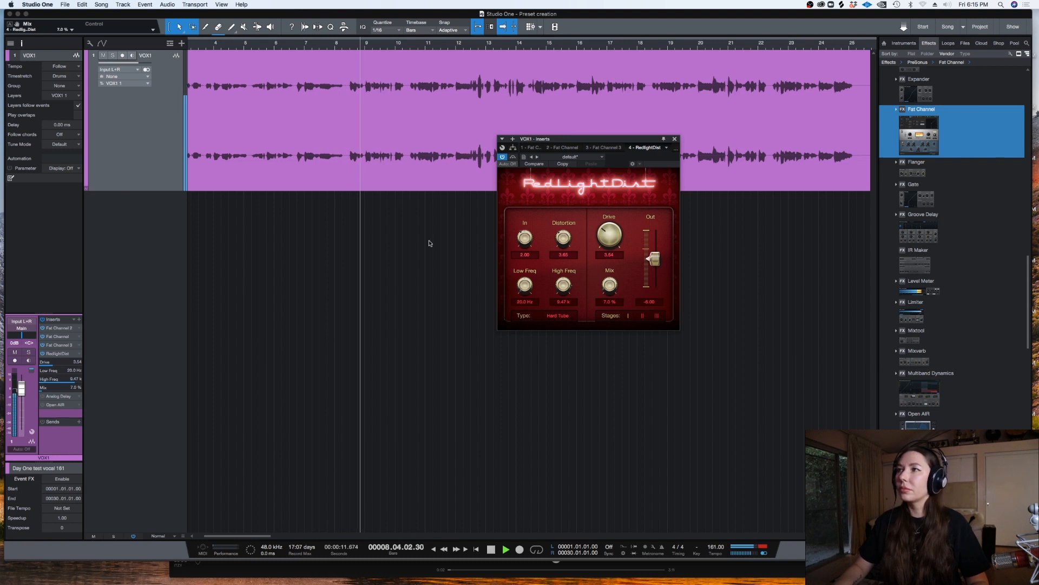
key("space")
left_click(674, 140)
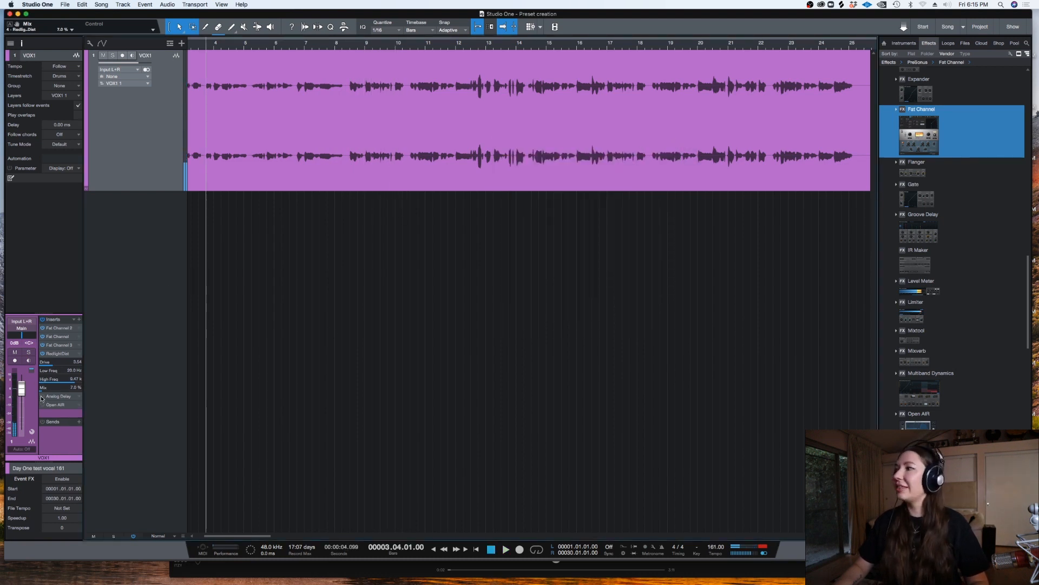
Enable the Analog Delay, set its feedback to 4.0 %, lower the high cut to about 1.7 kHz and add drive.
left_click(54, 398)
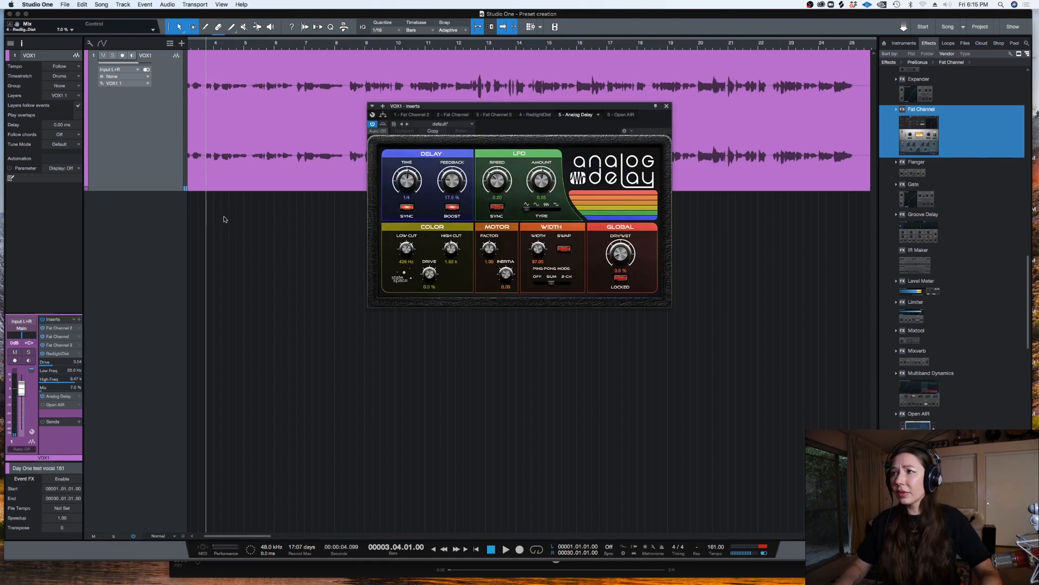
left_click_drag(553, 106, 562, 124)
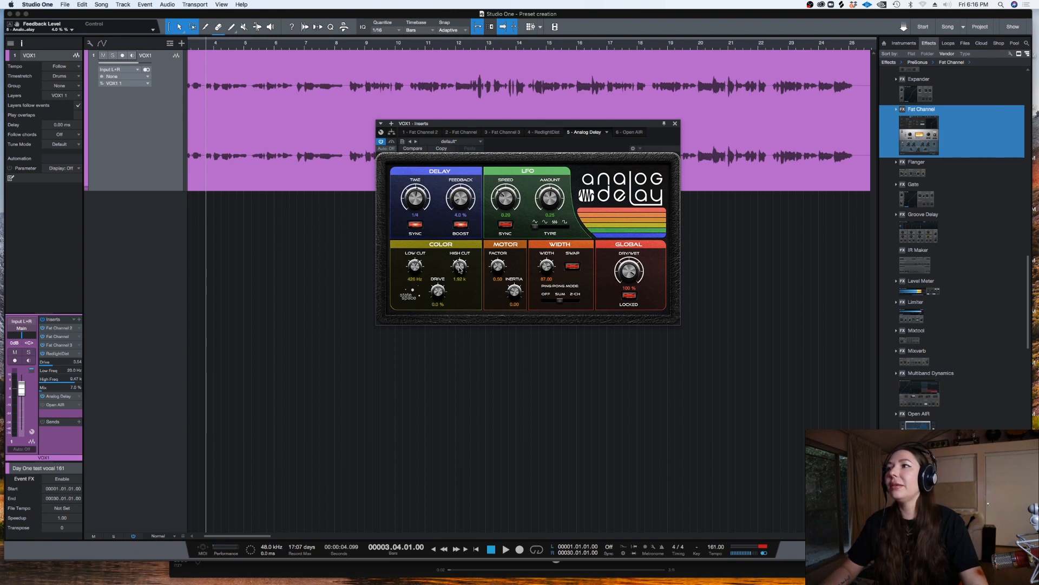
left_click_drag(459, 266, 440, 288)
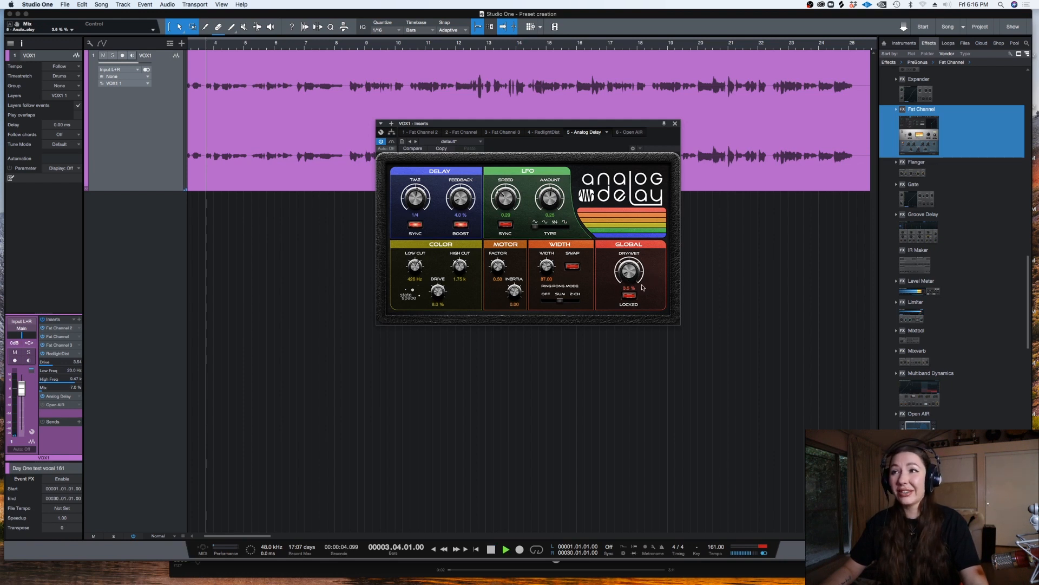
Fine-tune the Analog Delay's drive and dry/wet mix to about 5 % each while auditioning the vocal, and close its window.
left_click_drag(642, 287, 642, 281)
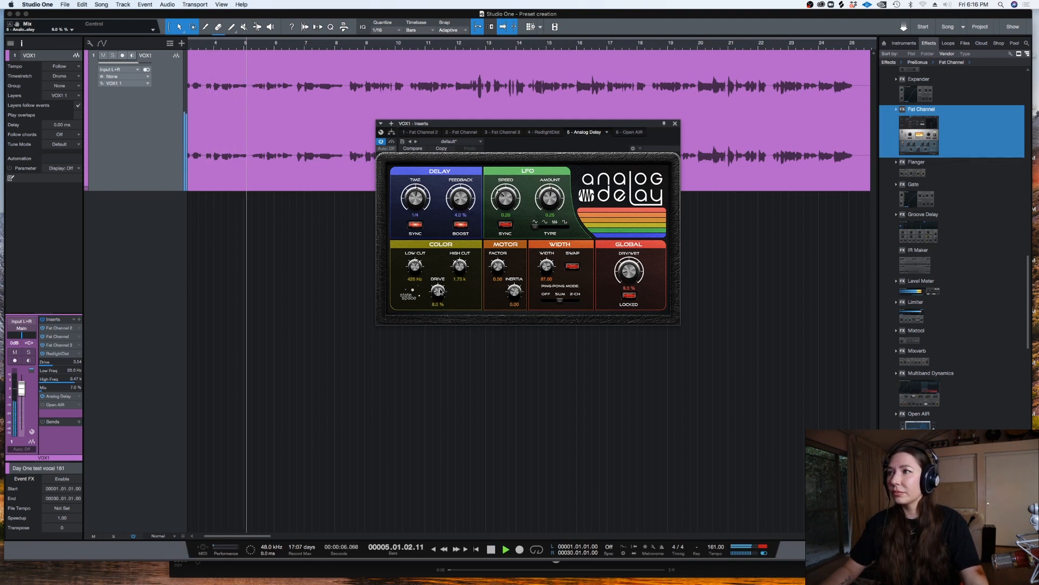
left_click_drag(439, 290, 439, 291)
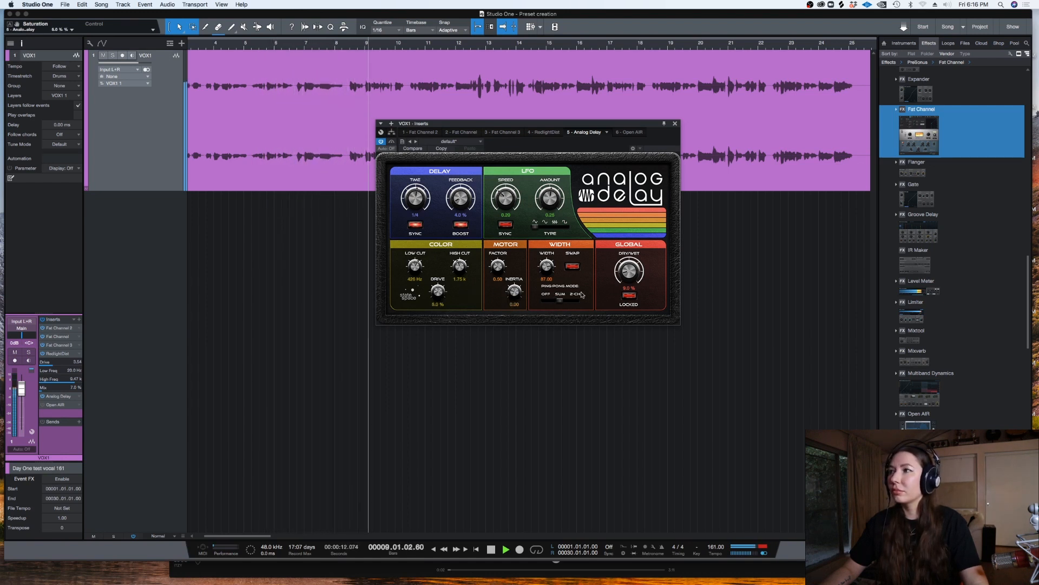
left_click_drag(628, 271, 628, 274)
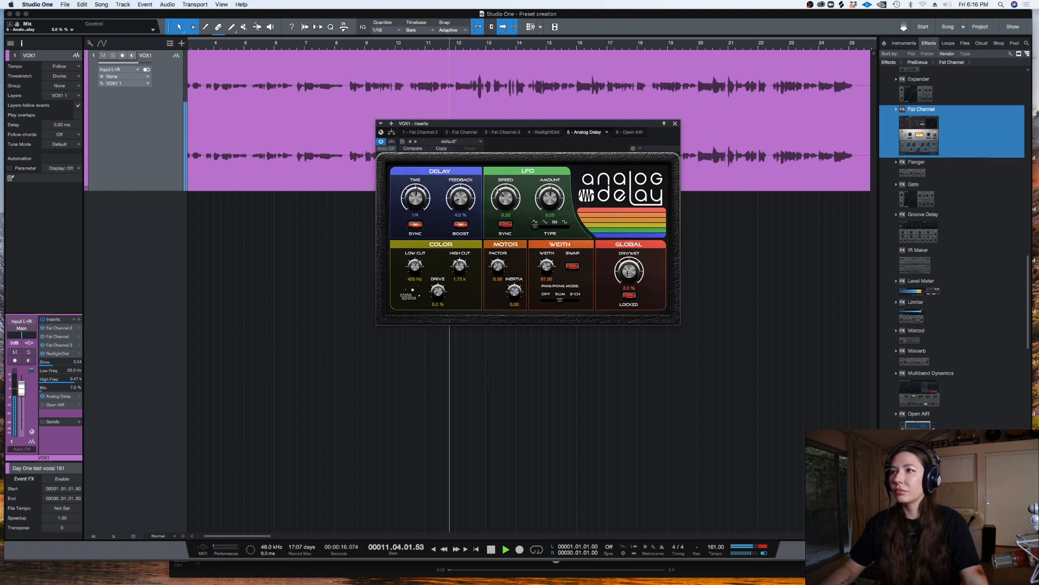
left_click_drag(628, 272, 638, 275)
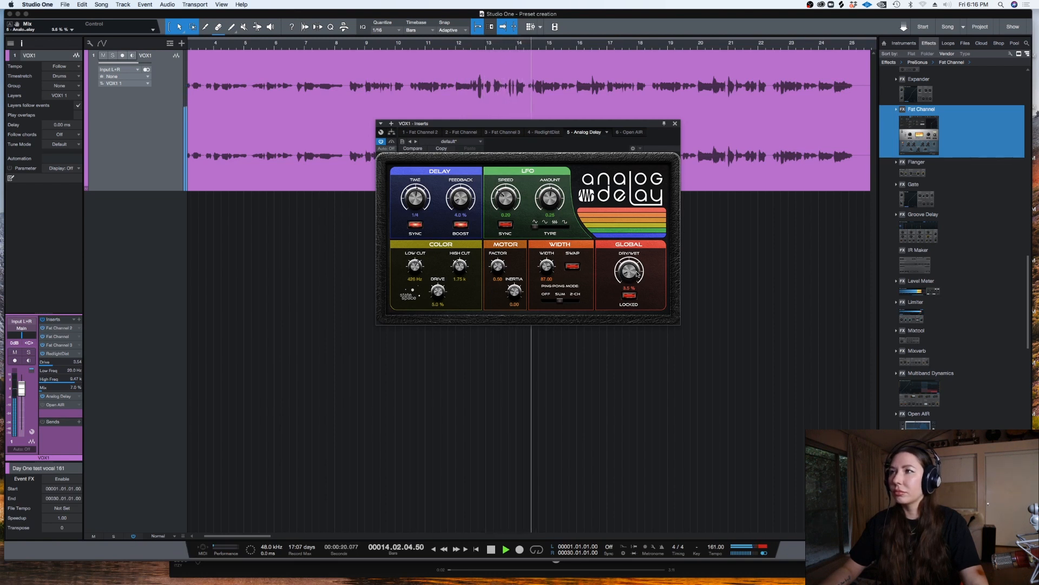
key("space")
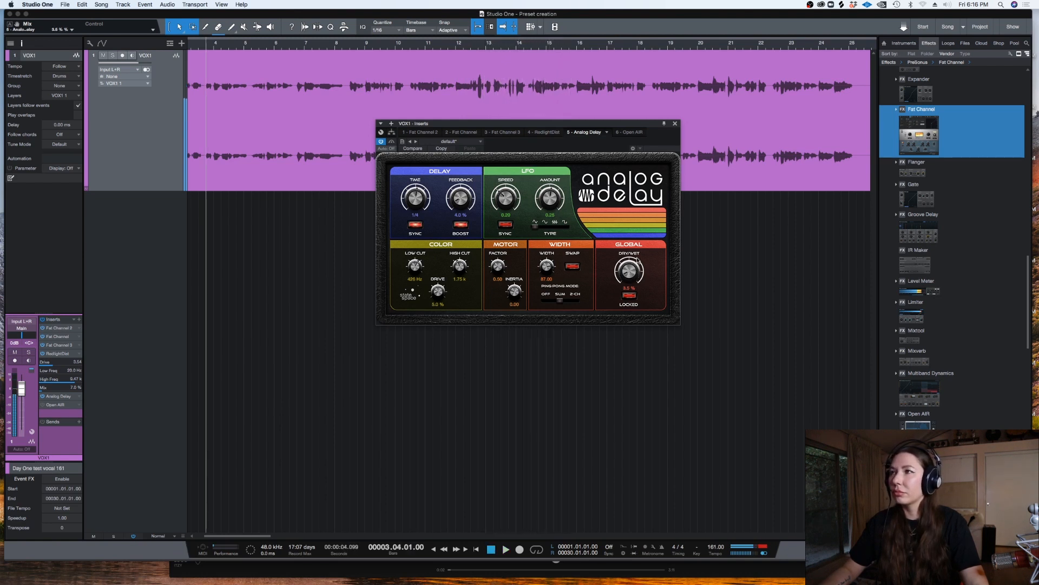
left_click(675, 124)
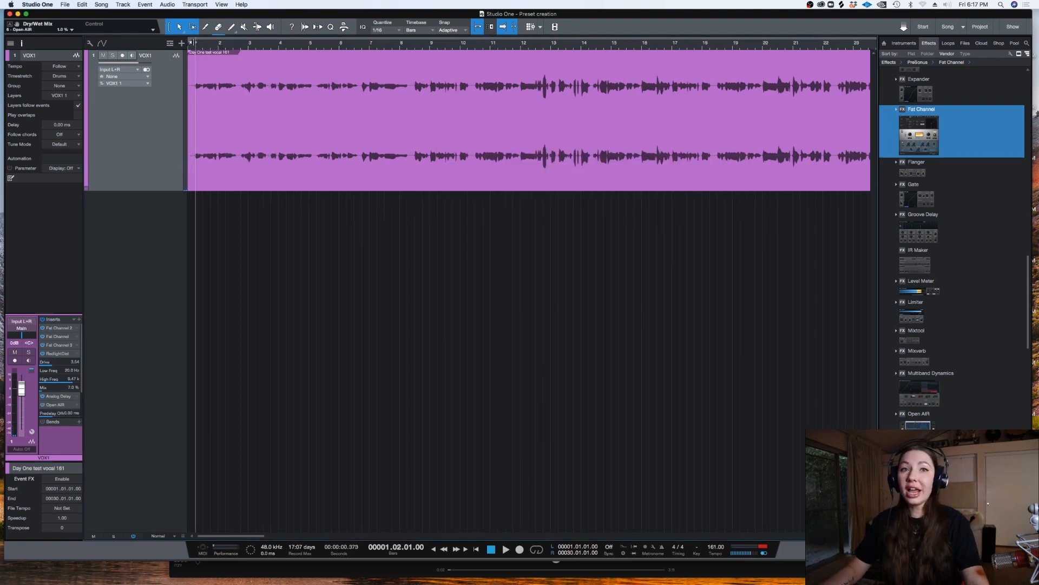
Audition the full insert chain and store it as a new FX chain named LYRE Warm Lead Vox in Vocals, starting a new description.
key("space")
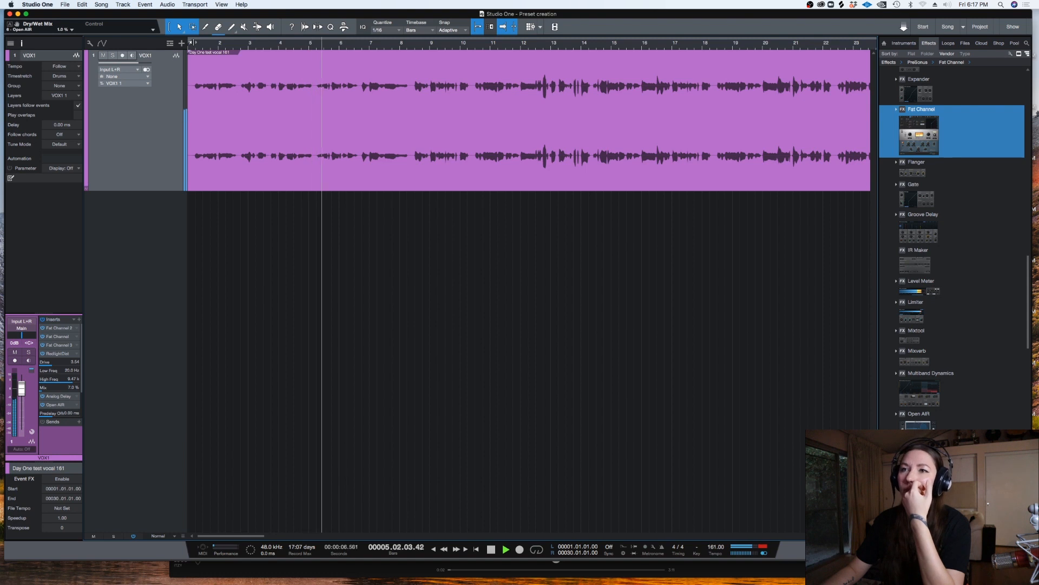
key("space")
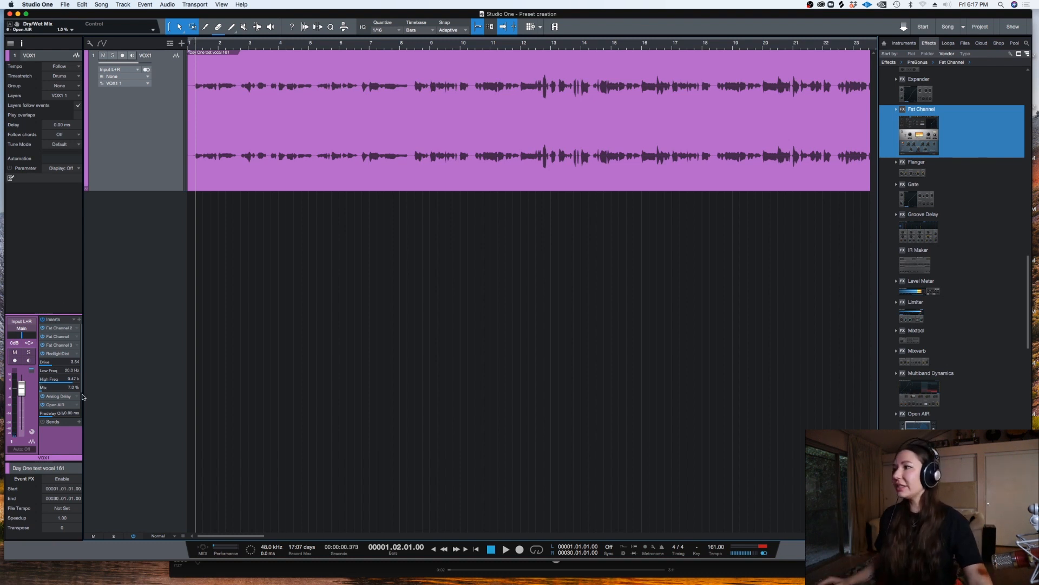
left_click(73, 321)
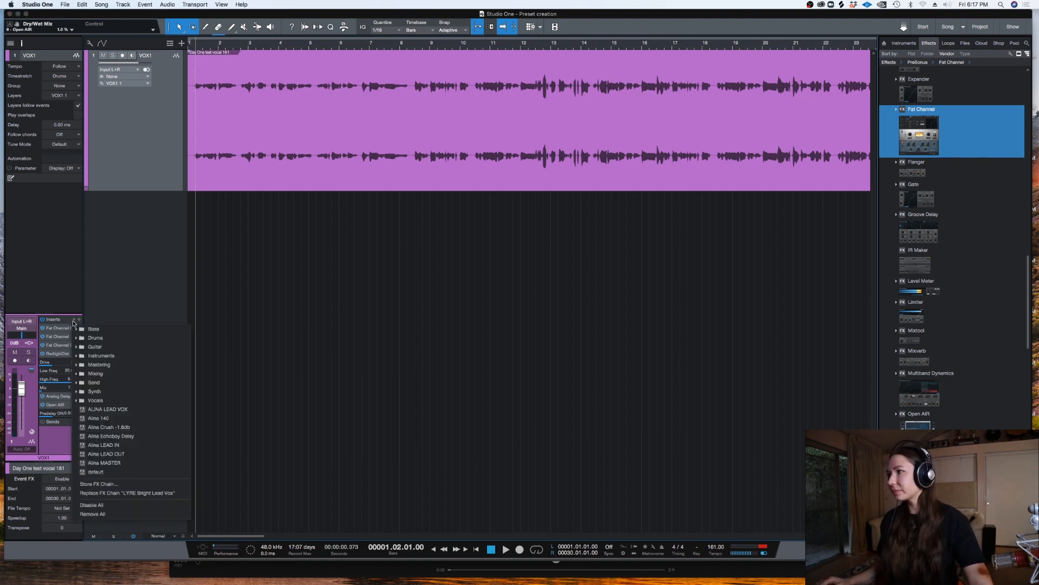
left_click(98, 484)
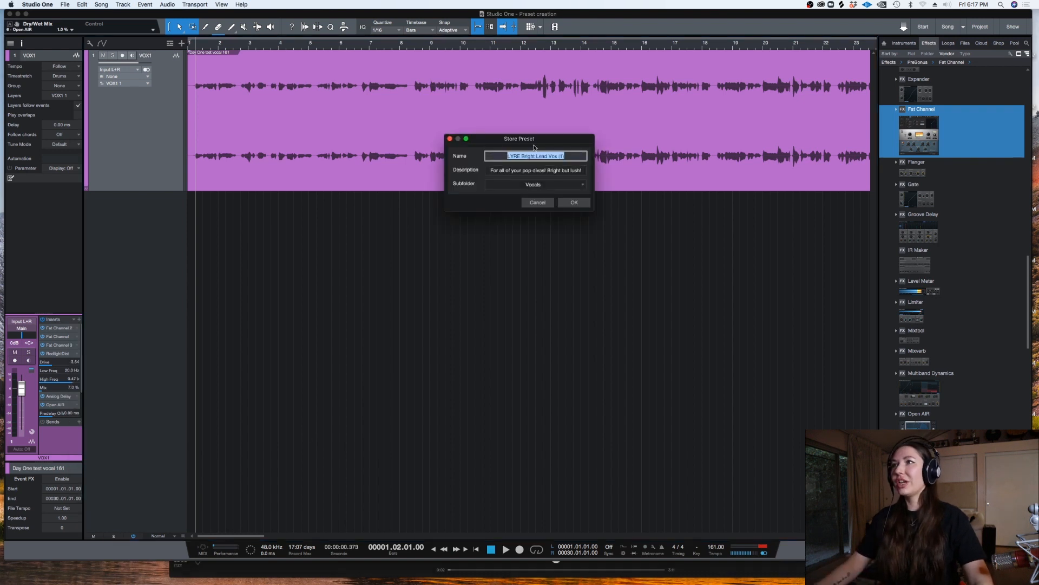
left_click(536, 156)
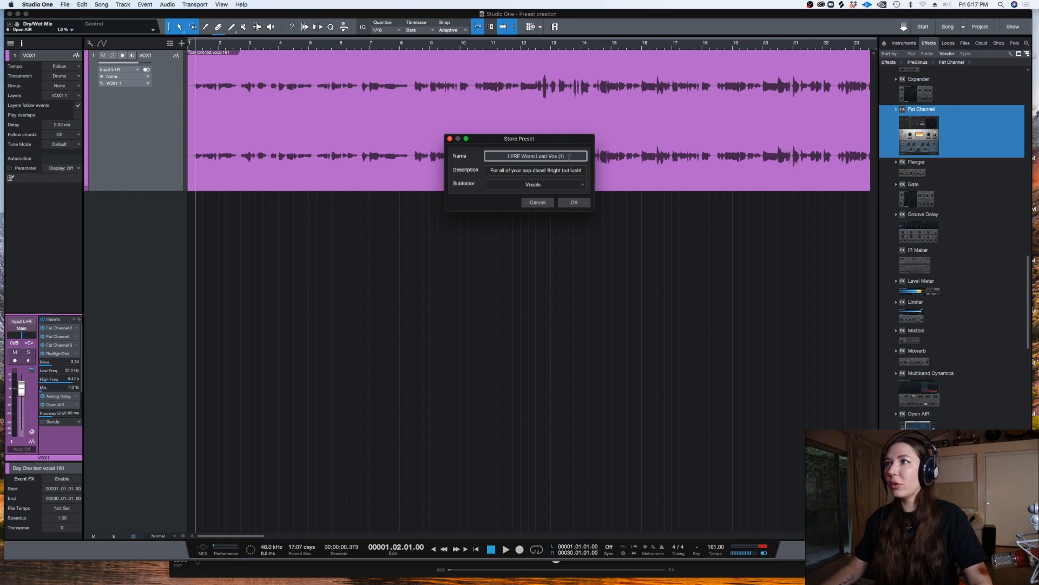
key("BackSpace")
key("BackSpace")
key("BackSpace")
key("BackSpace")
key("Tab")
type("Fpr")
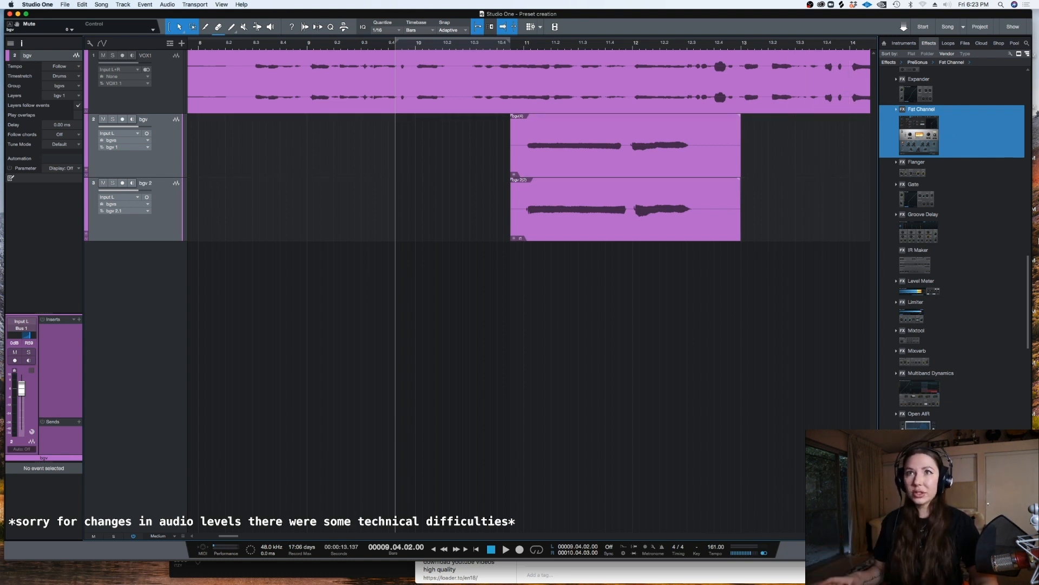
Audition the two background vocal tracks from bar 11, first with the lead and soloed together, and clear the solos.
mouse_move(1029, 271)
left_mouse_down()
mouse_move(1029, 211)
mouse_move(1029, 260)
left_mouse_up()
left_click(519, 46)
key("space")
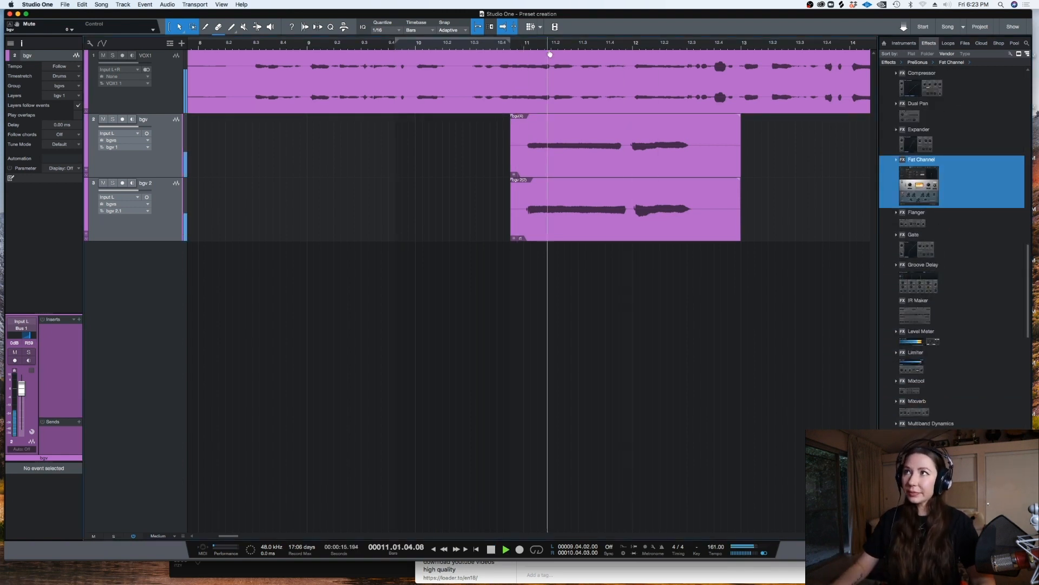
key("space")
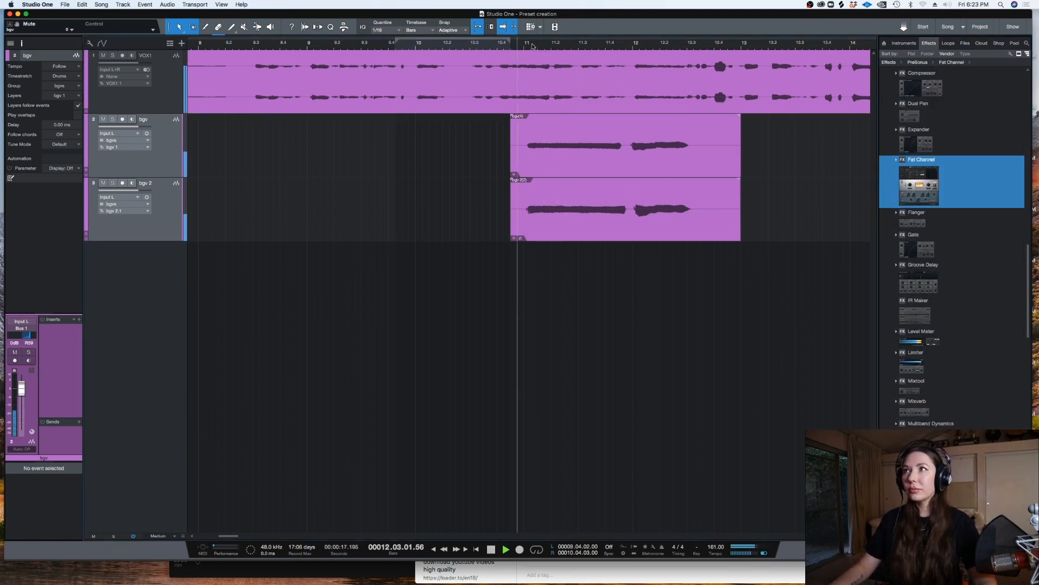
left_click(113, 120)
left_click(113, 183)
key("space")
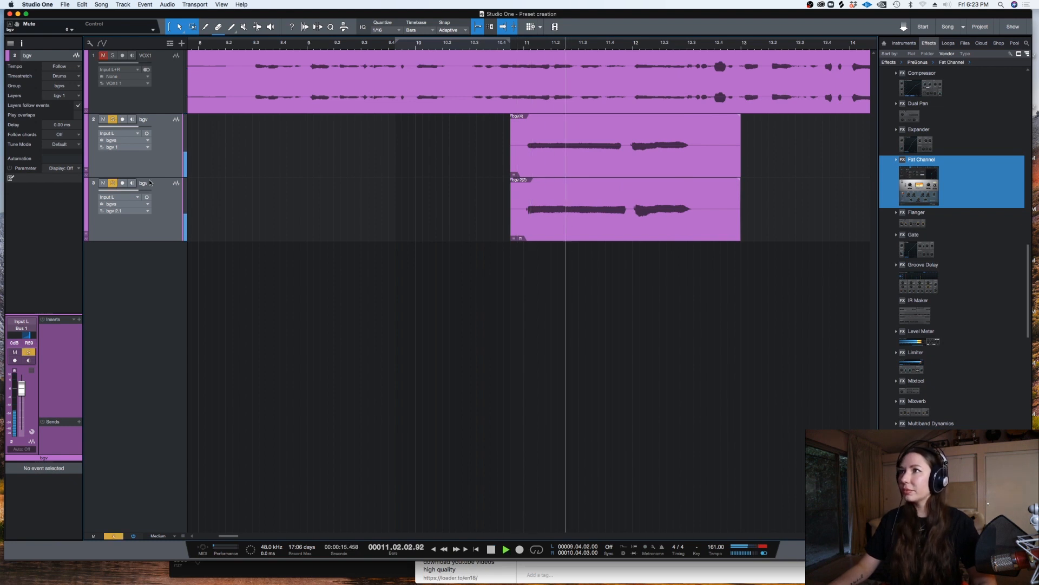
key("space")
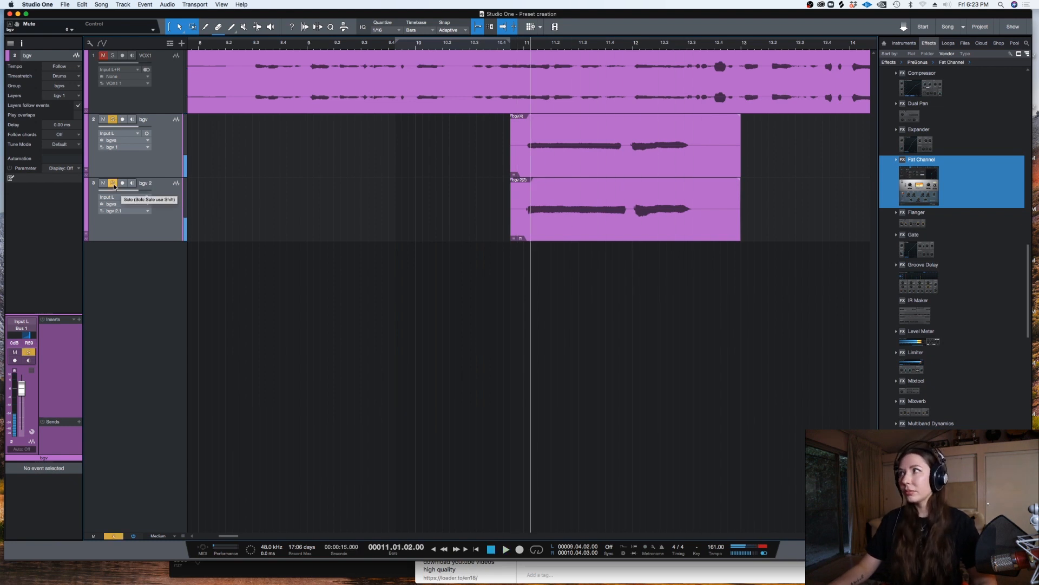
left_click(113, 183)
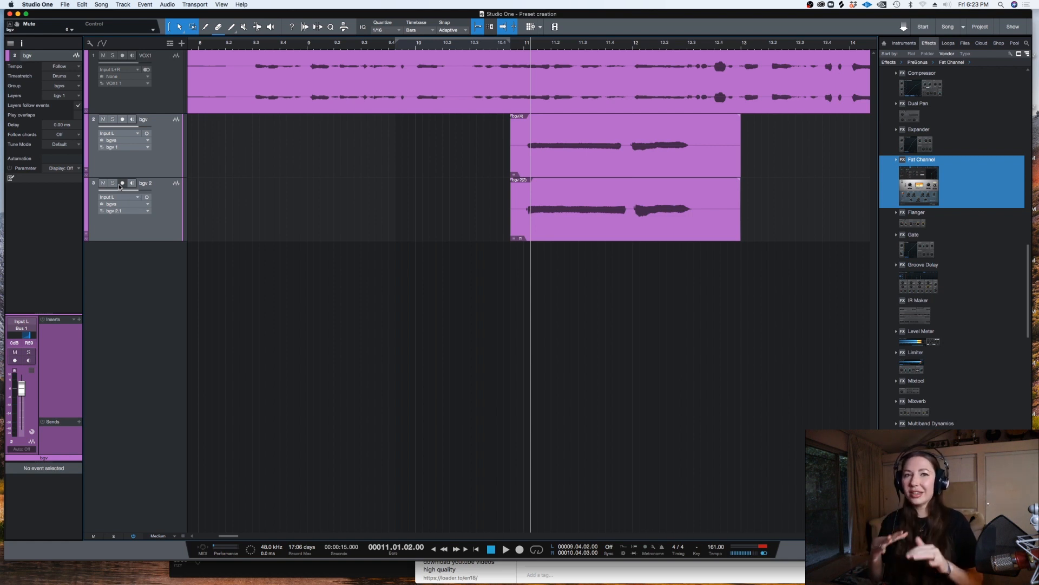
Add Tricomp to the first background vocal track, bgv, and audition it with the Female Ballad Vox preset and input gain raised to 4.14 dB.
left_click(161, 165)
left_click(155, 217)
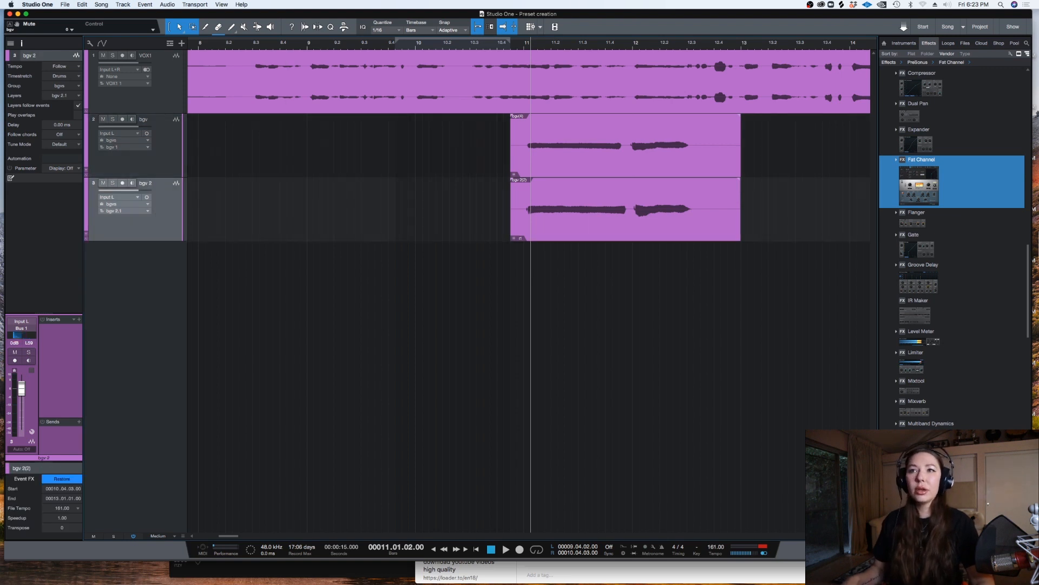
scroll(1027, 264, "down", 15)
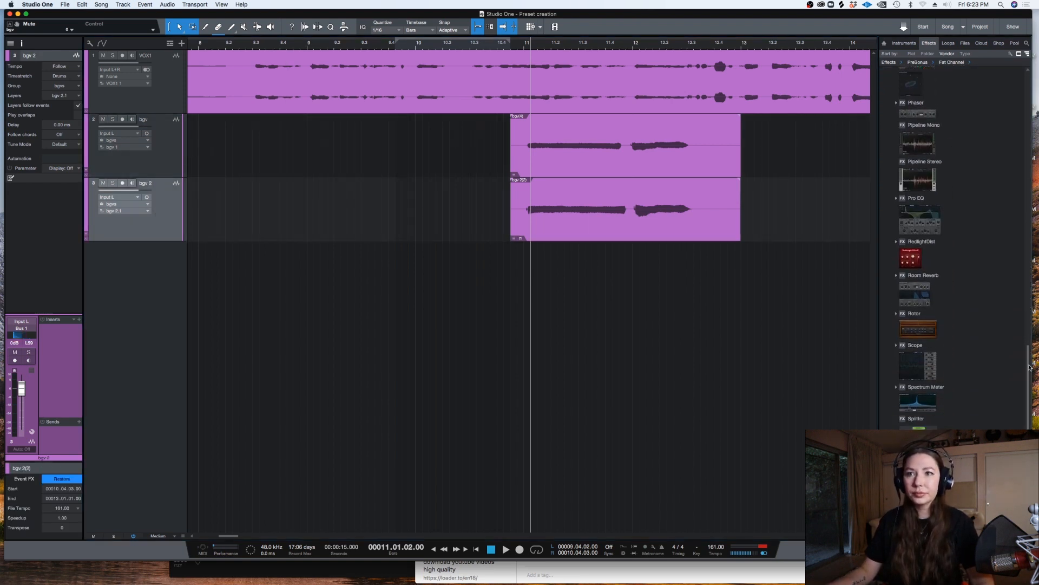
left_click_drag(927, 267, 167, 156)
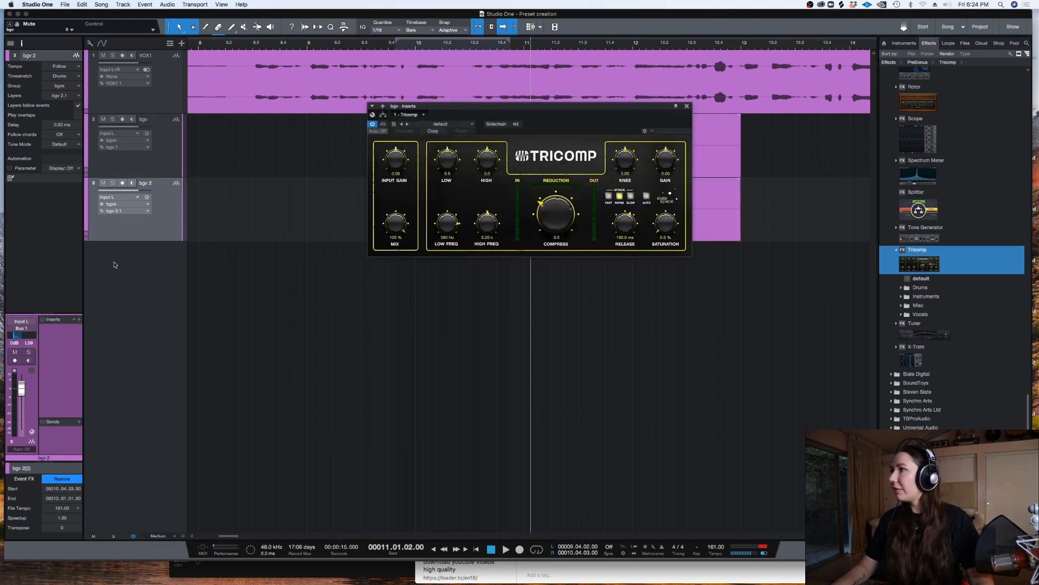
left_click(167, 151)
left_click(167, 219)
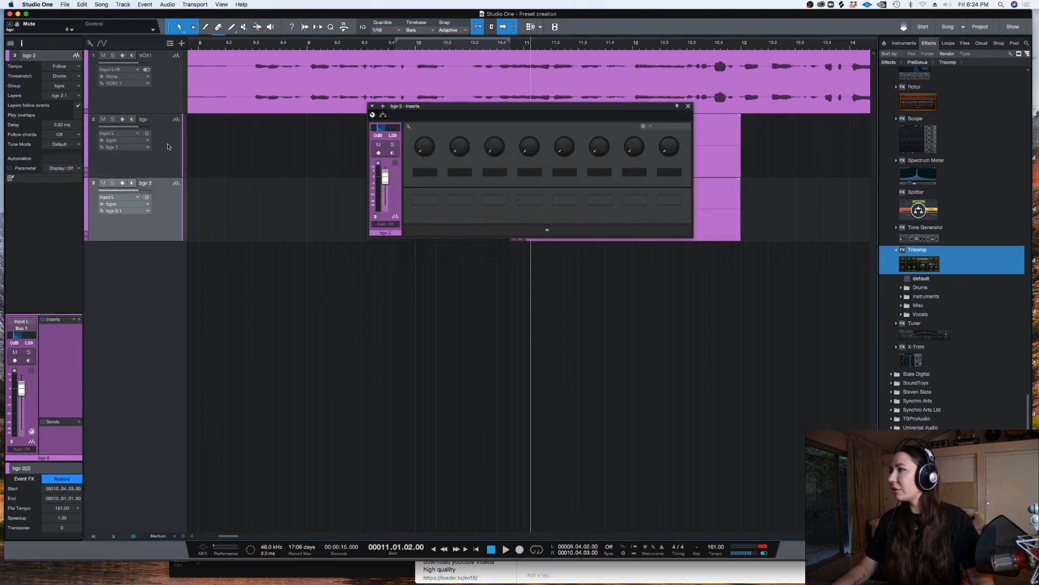
left_click(167, 145)
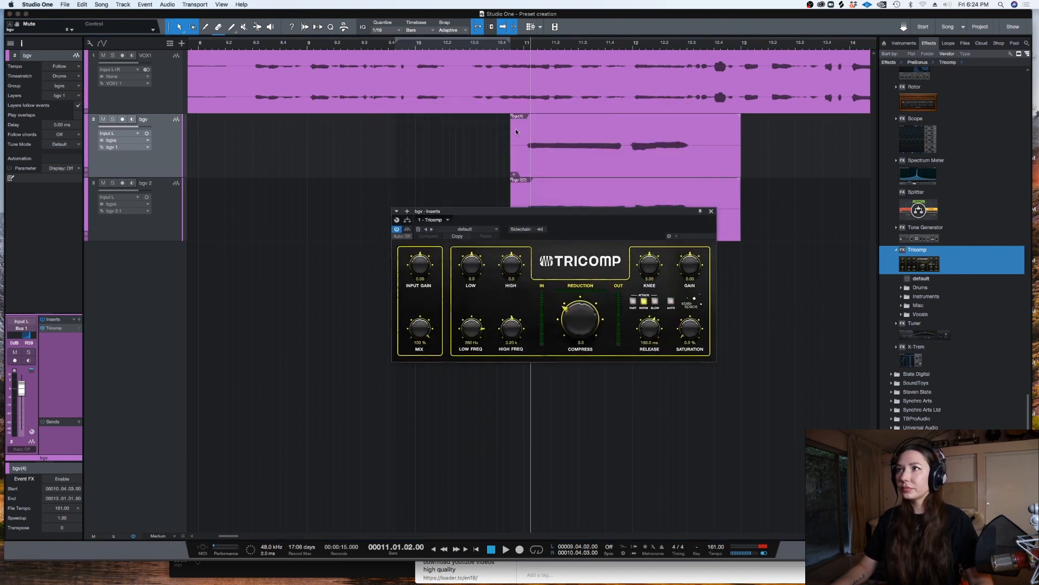
key("space")
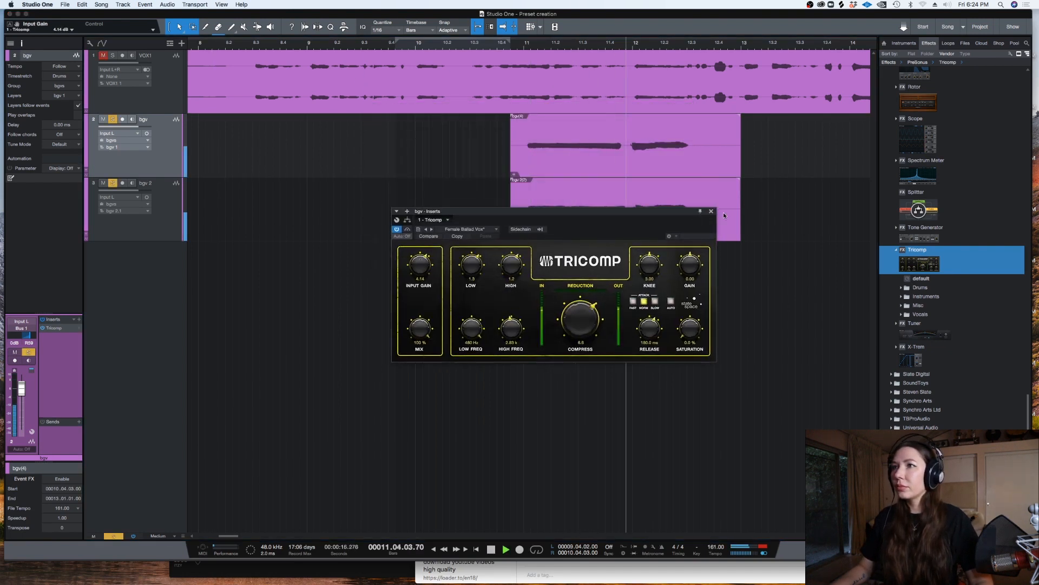
key("space")
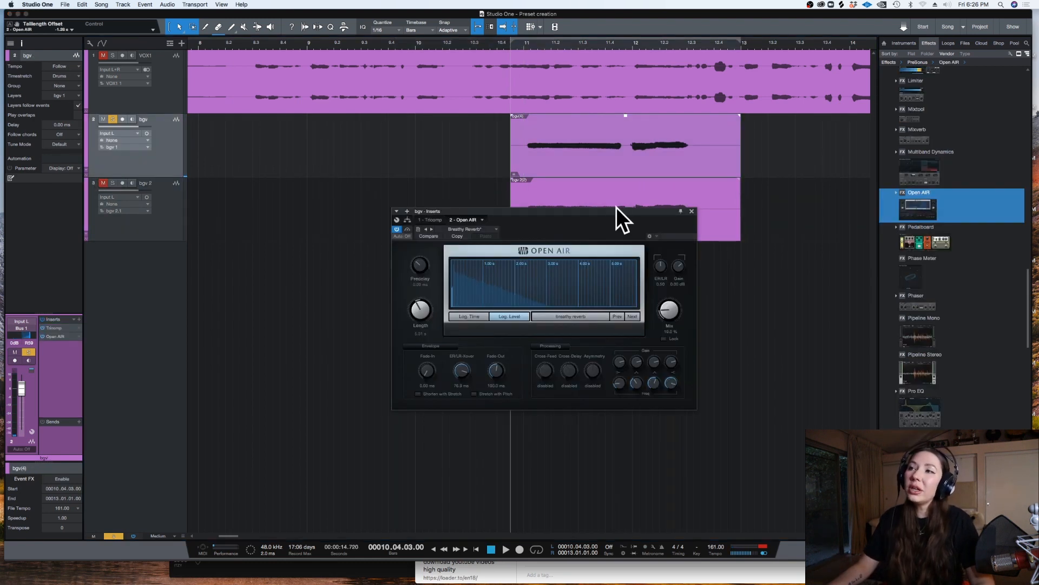
Raise the Open AIR mix on the bgv track to about 30 % and audition the vocal from bar 11.
left_click_drag(616, 208, 640, 211)
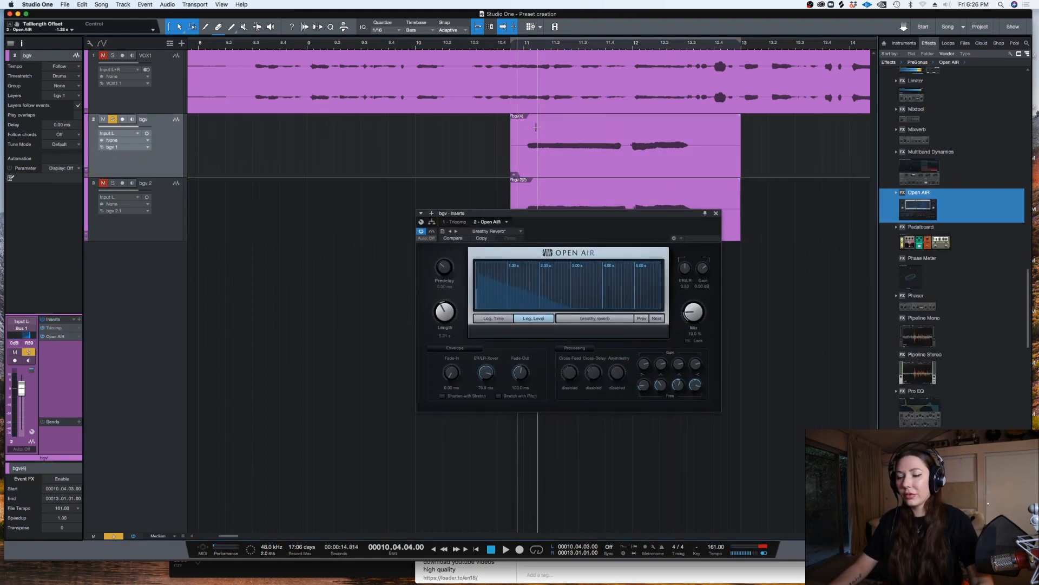
key("e")
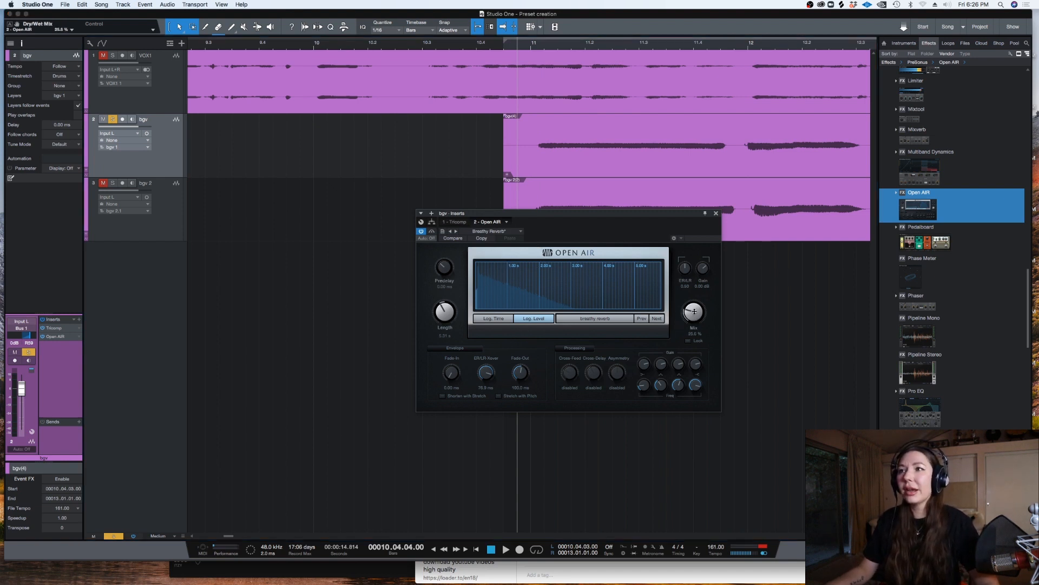
left_click_drag(693, 313, 694, 307)
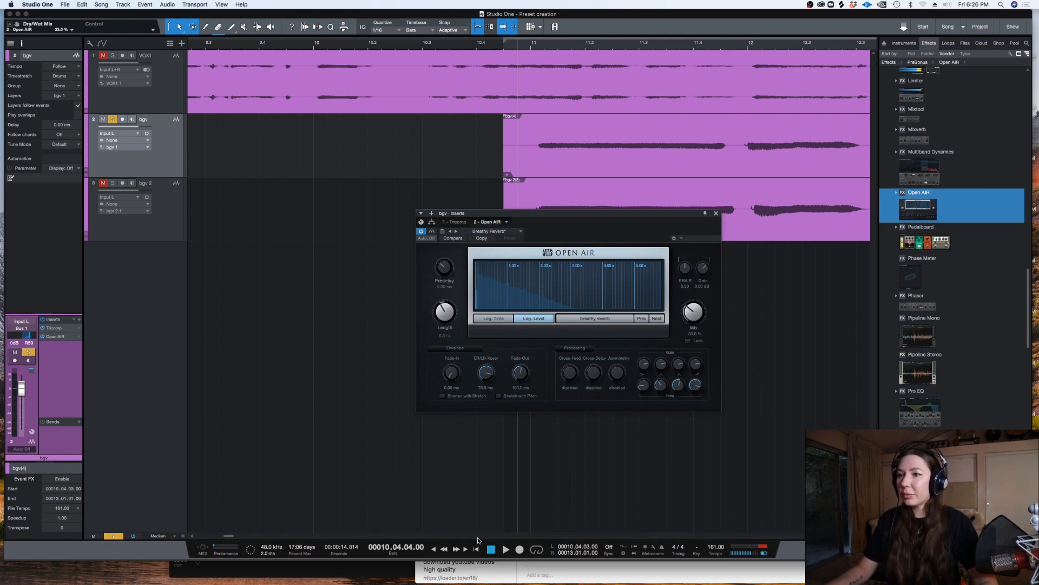
left_click(533, 147)
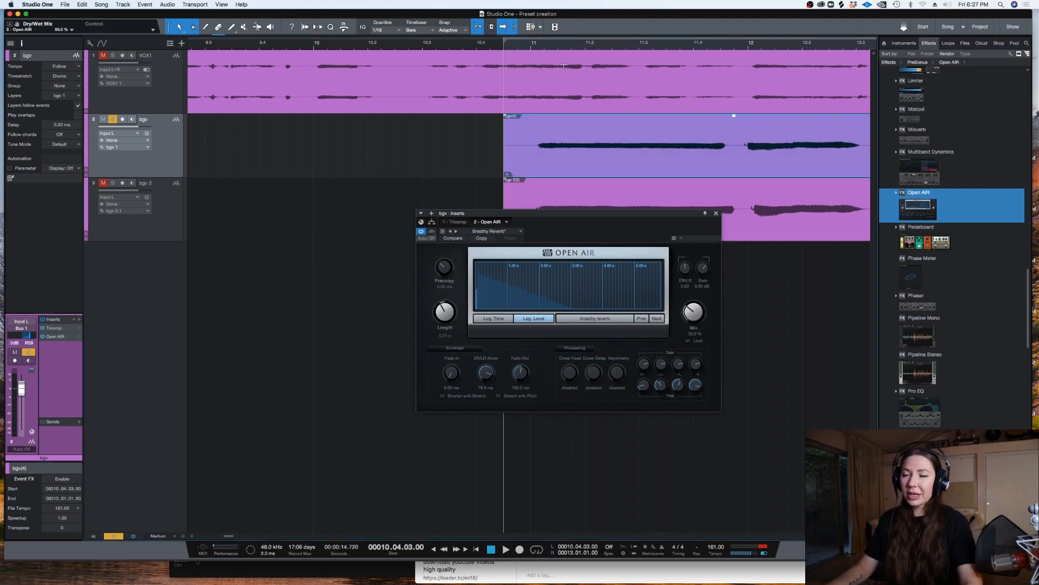
left_click(530, 47)
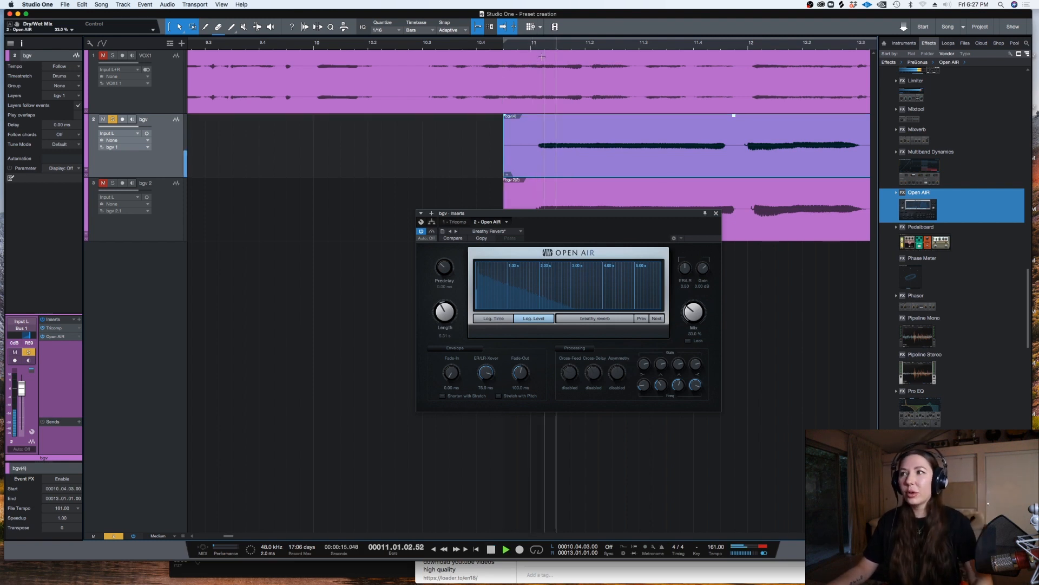
key("space")
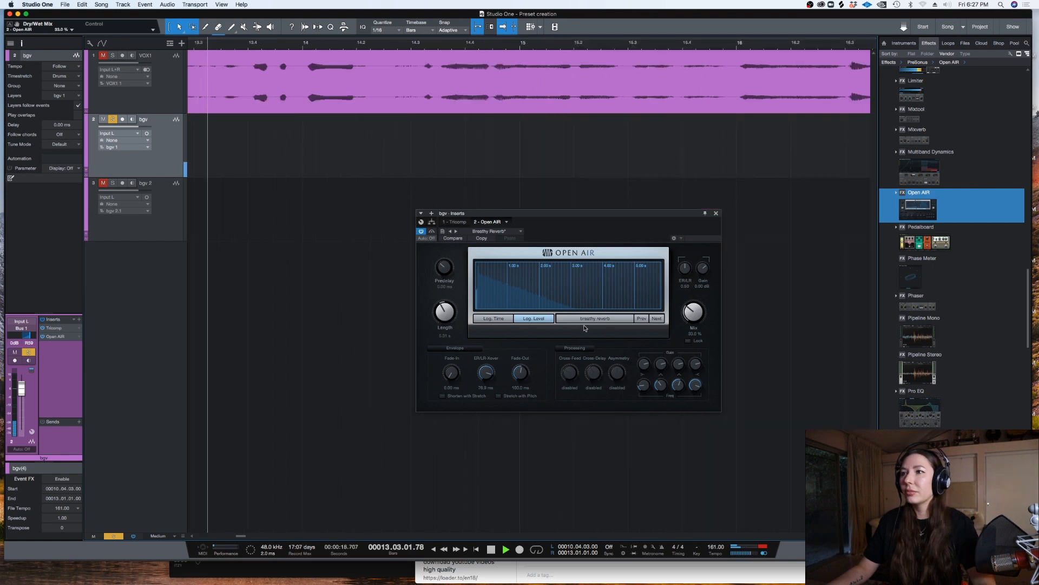
key("space")
Shorten the Open AIR reverb length and add a fade-in of under 1 ms while auditioning the vocal.
left_click_drag(445, 313, 445, 328)
key("space")
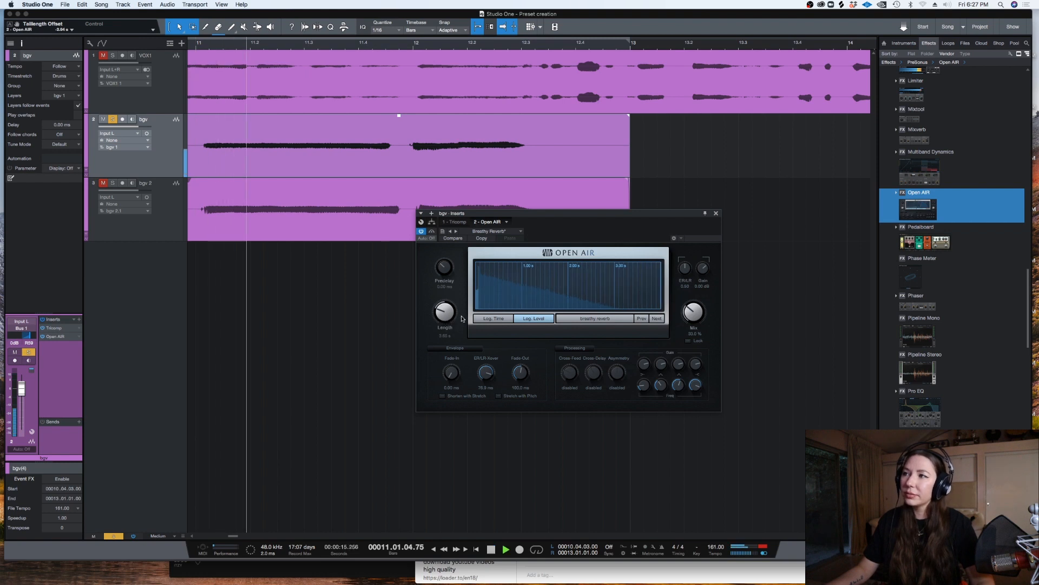
key("space")
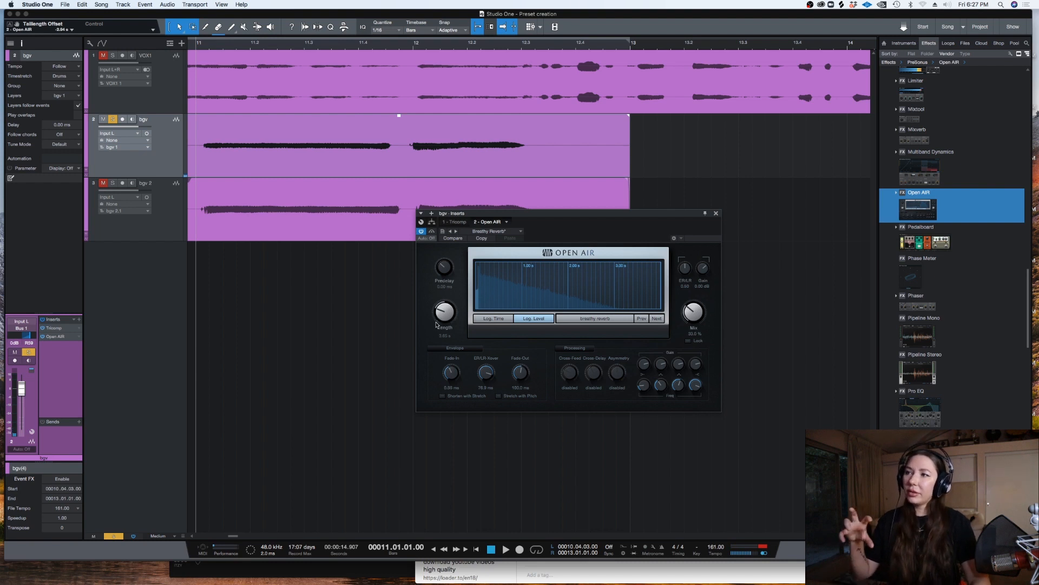
left_click_drag(450, 368, 449, 375)
key("space")
key("space")
key("space")
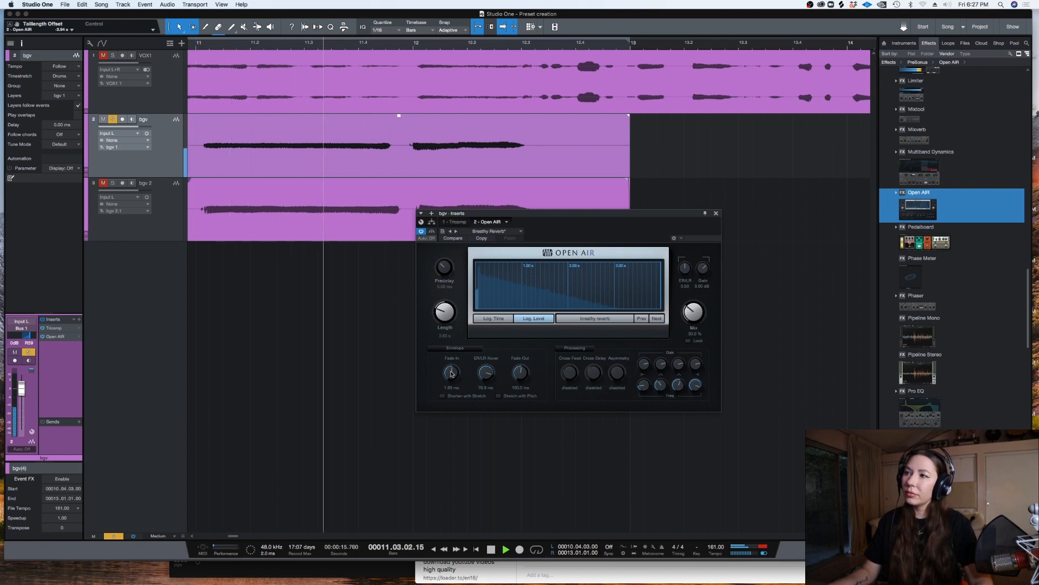
key("space")
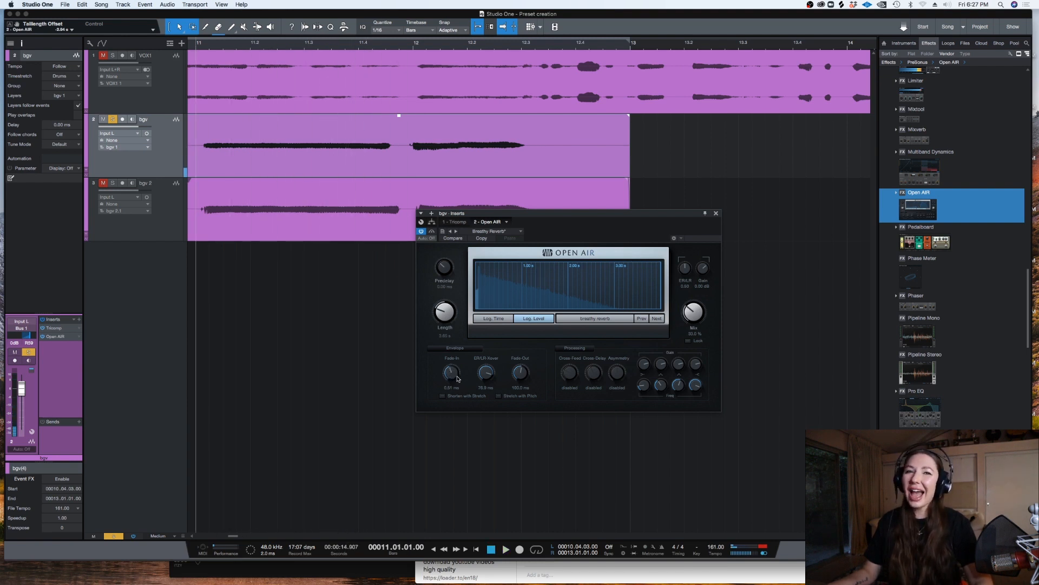
key("space")
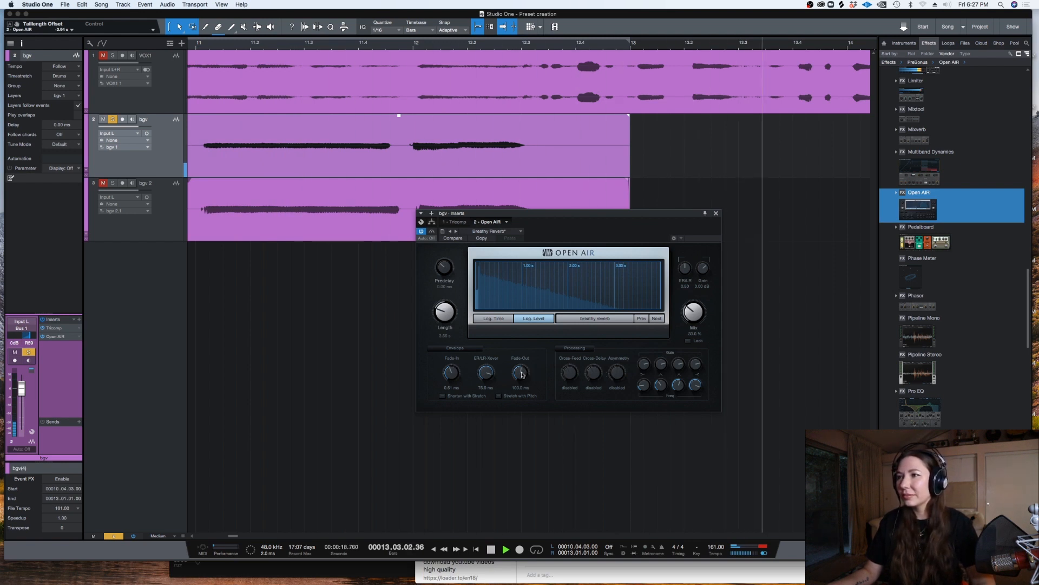
key("space")
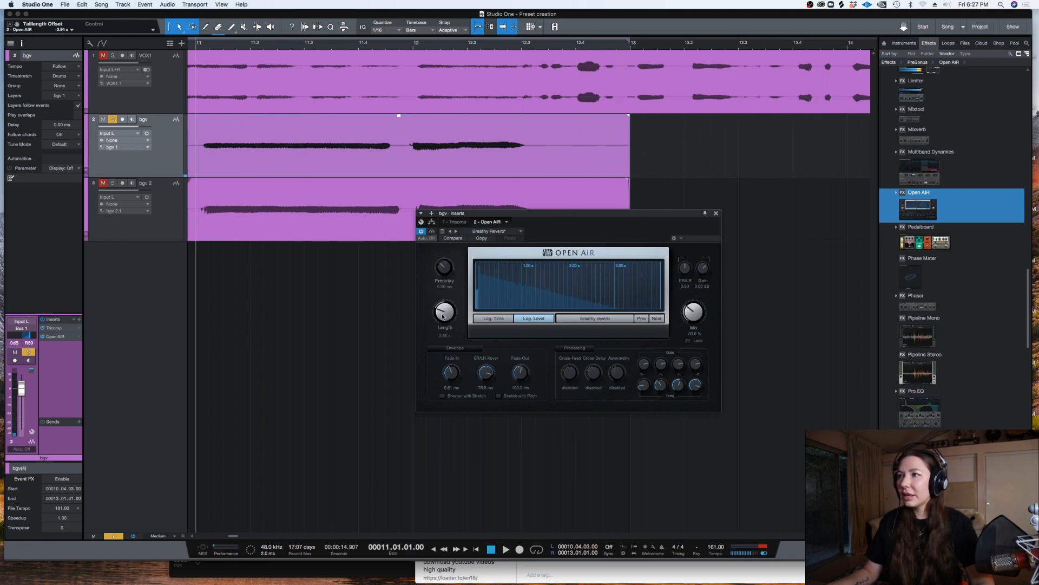
Shorten the Open AIR reverb length further and audition the vocal from bar 11.
left_click_drag(443, 317, 442, 326)
key("space")
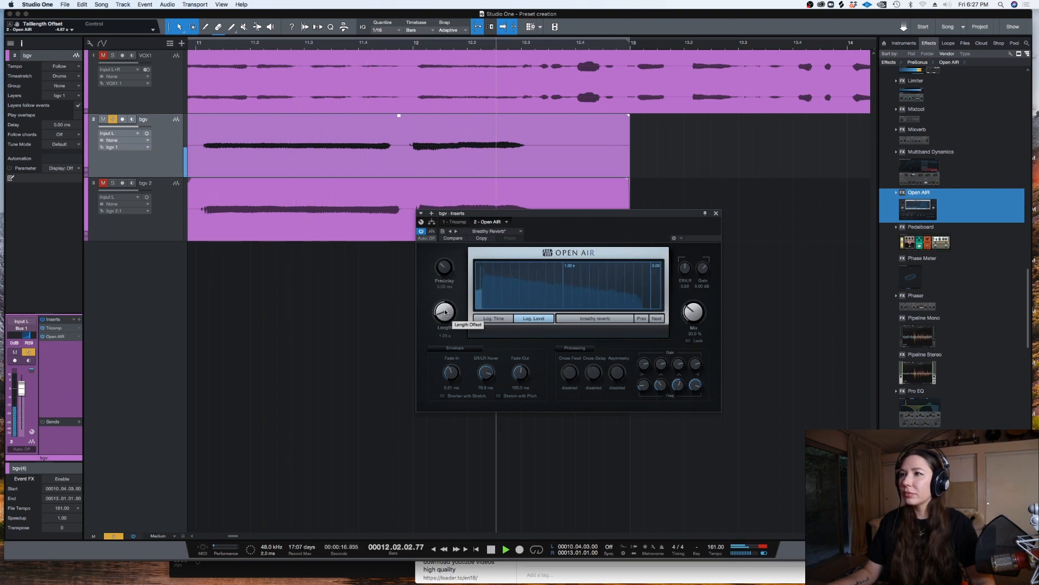
key("space")
Reduce the Open AIR fade-out and its ER/LR crossover time, audition the result, and close the effect window.
left_click_drag(519, 370, 520, 375)
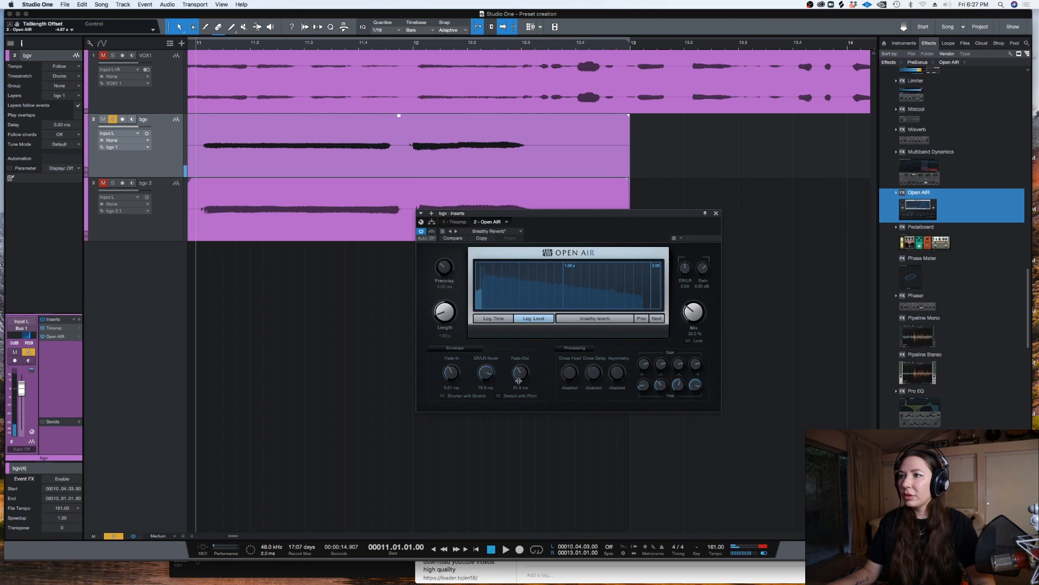
key("space")
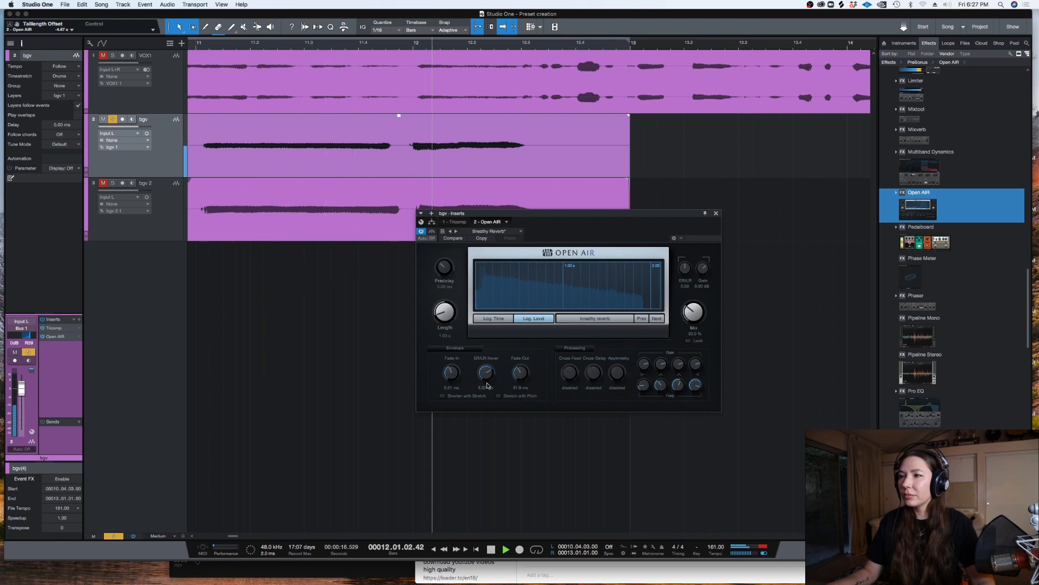
key("space")
key("space")
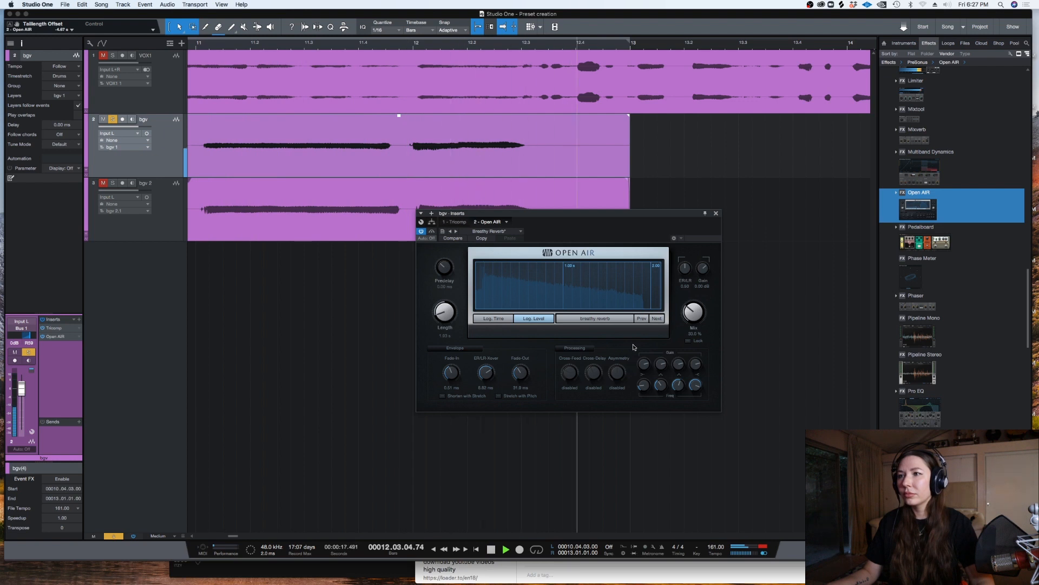
key("space")
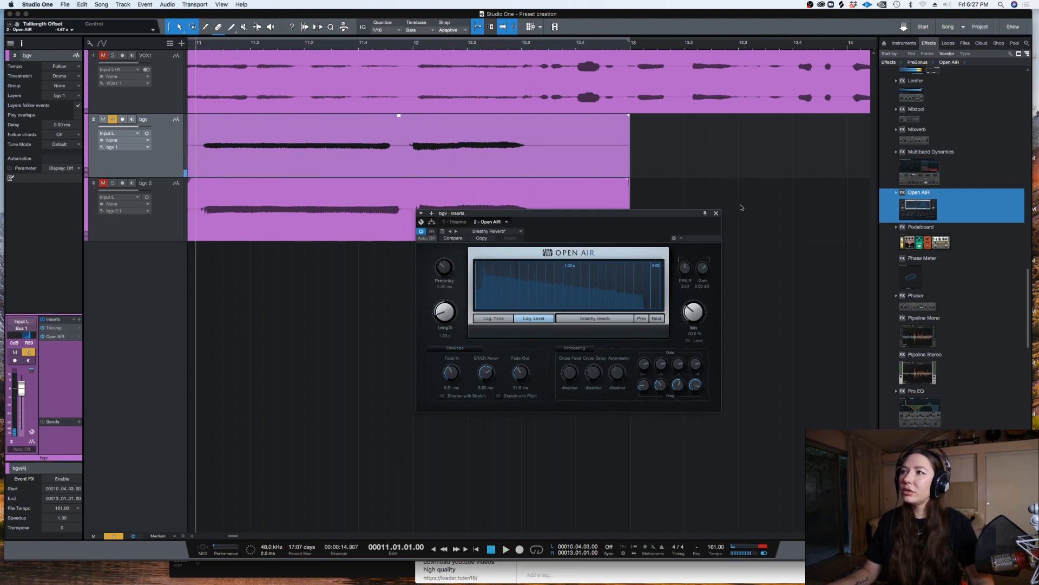
left_click(717, 214)
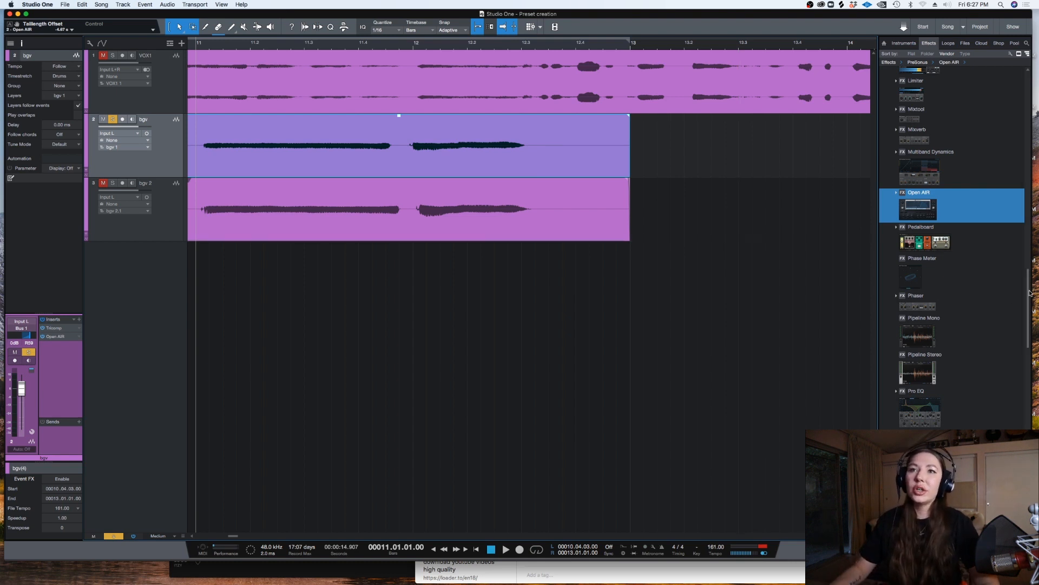
Add Fat Channel to the bgv track after Open AIR.
left_click_drag(1029, 293, 1030, 298)
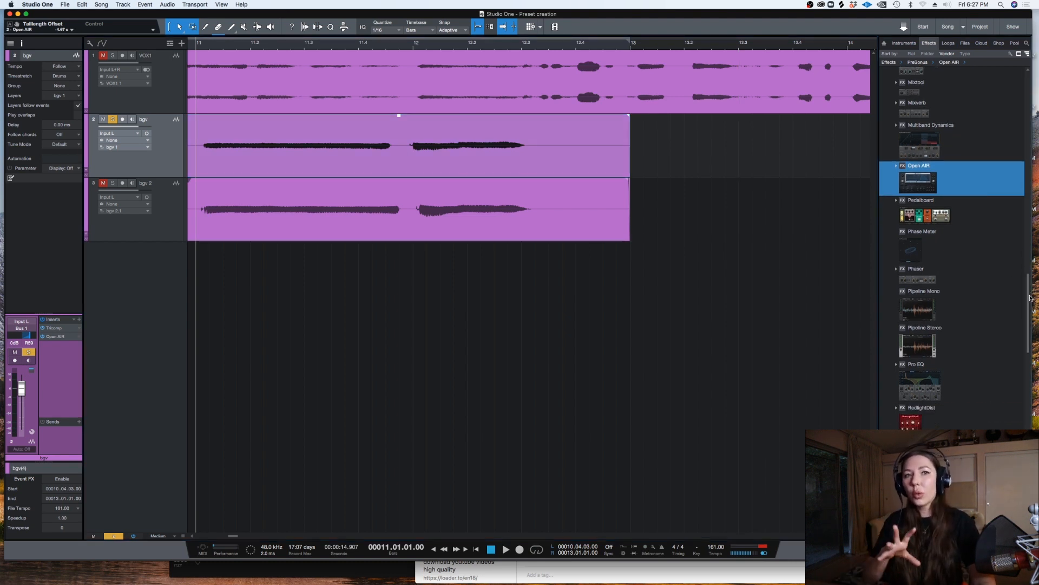
left_click_drag(1031, 298, 1029, 211)
left_click_drag(901, 369, 350, 147)
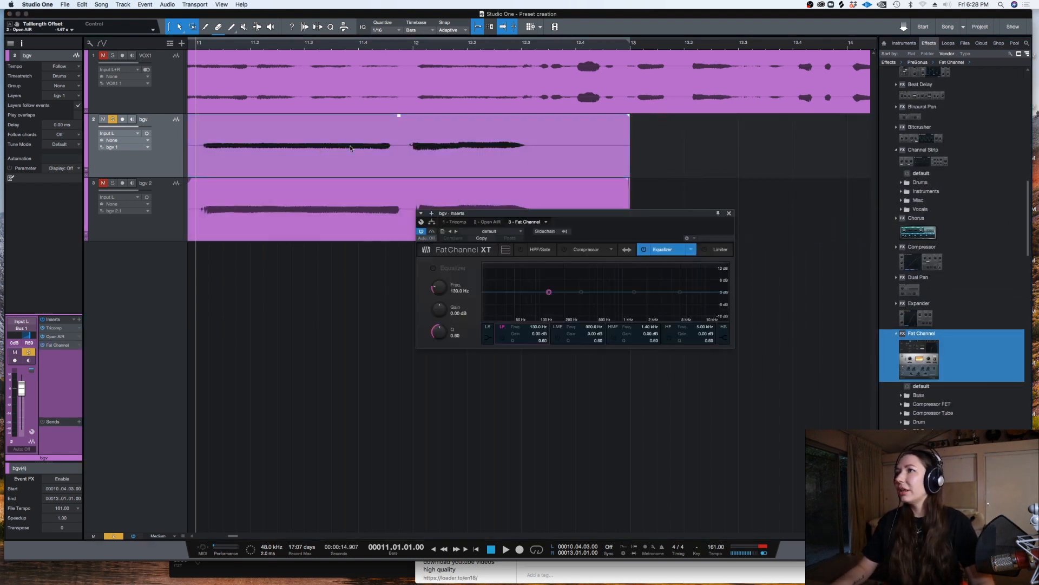
left_click(691, 249)
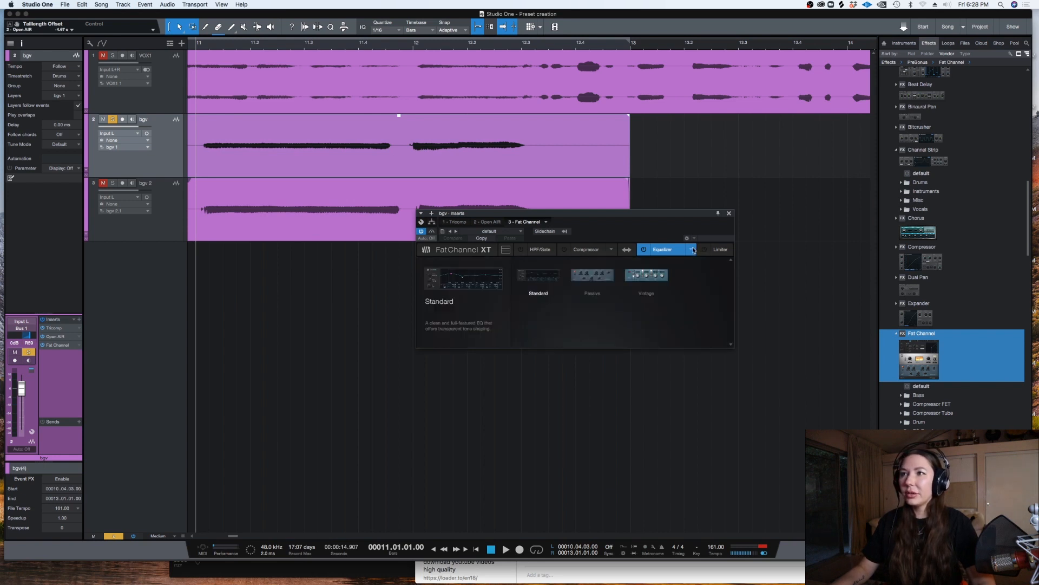
left_click(647, 271)
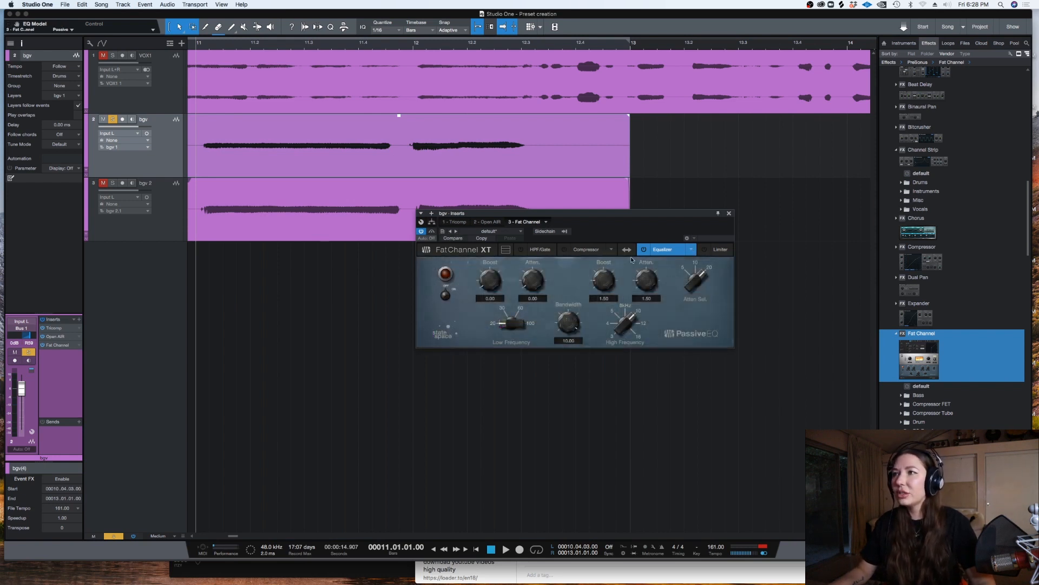
left_click(691, 250)
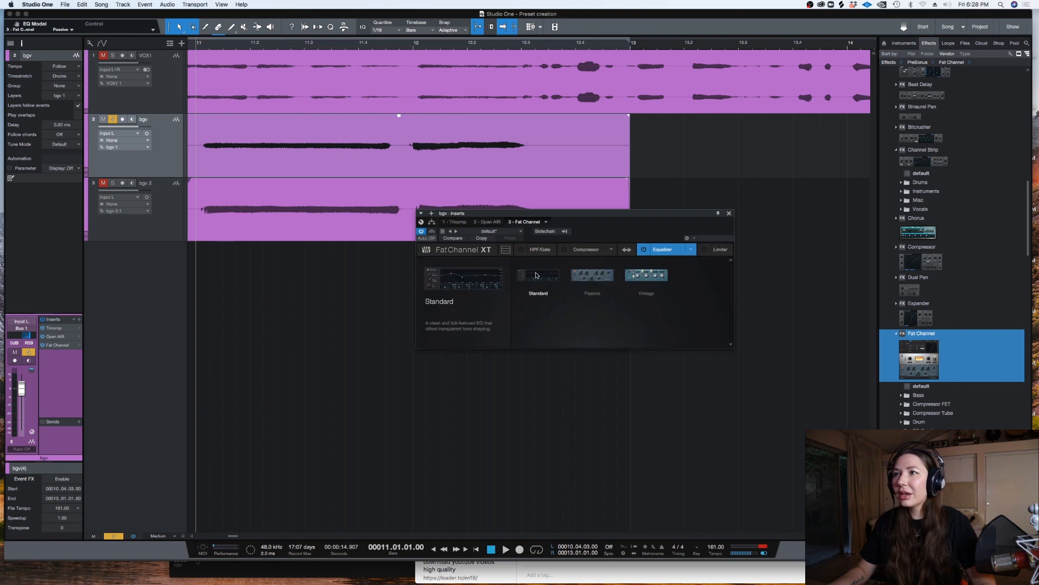
left_click(538, 275)
Enable the Standard equalizer with cuts of about 4 dB near 248 Hz and about 8 dB below 70 Hz, auditioning the vocal.
left_click_drag(581, 293, 572, 302)
left_click_drag(549, 293, 524, 309)
key("space")
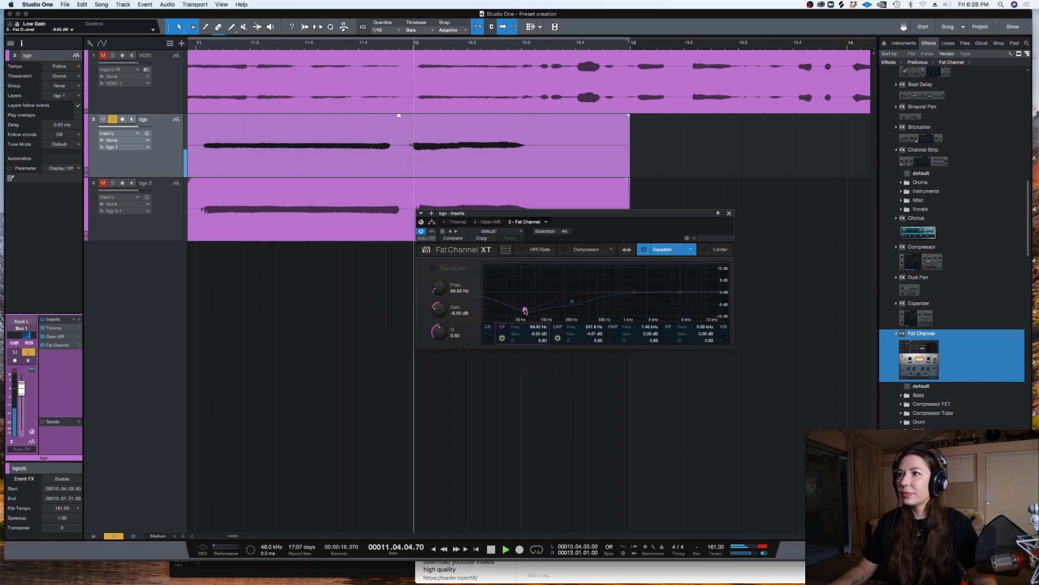
left_click(433, 268)
key("space")
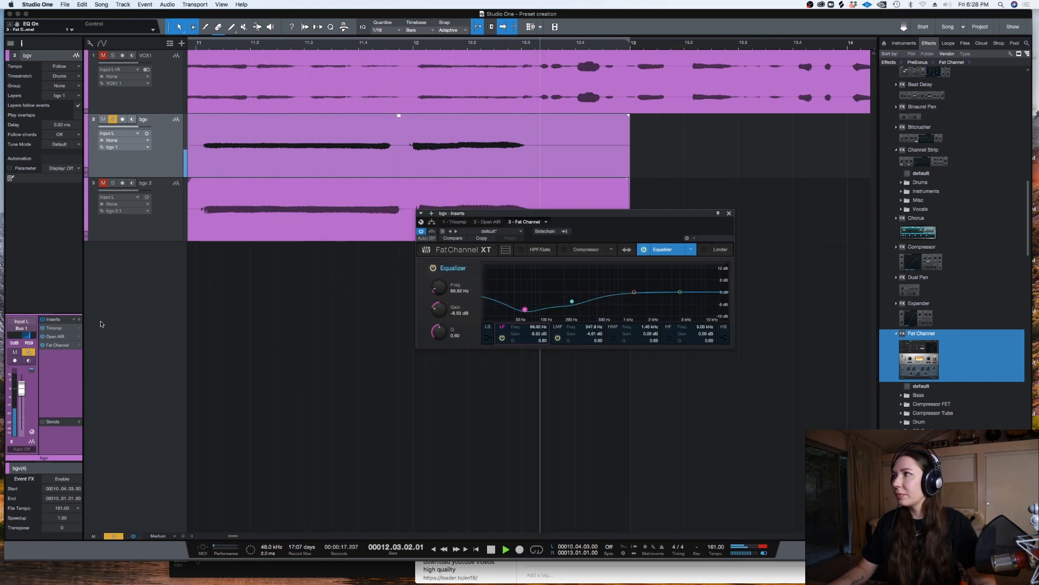
key("space")
Move Fat Channel to the start of the insert chain and slightly deepen its low and low-mid cuts while auditioning.
left_click_drag(59, 346, 56, 328)
key("space")
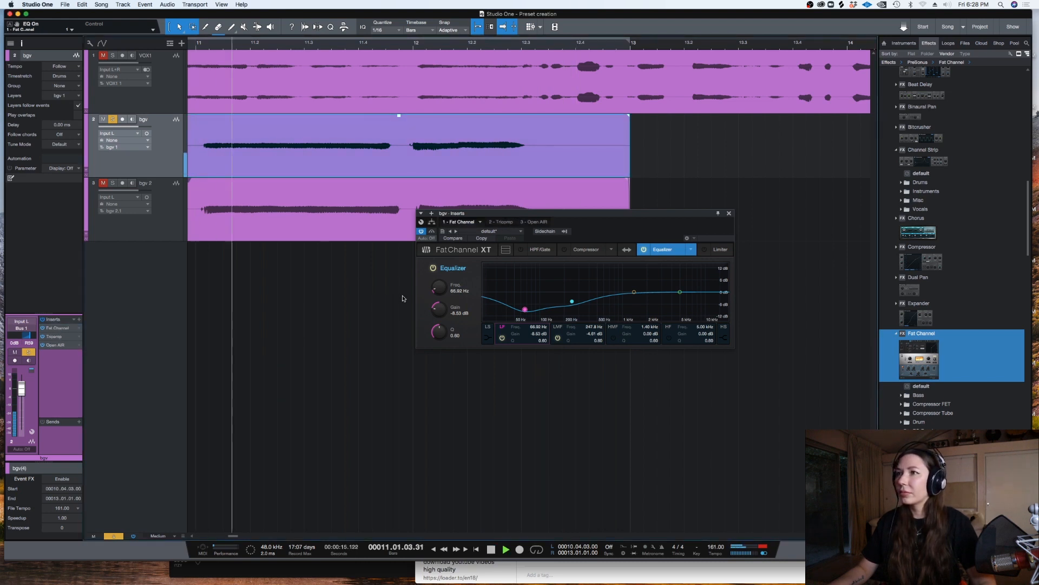
left_click_drag(525, 311, 575, 306)
key("space")
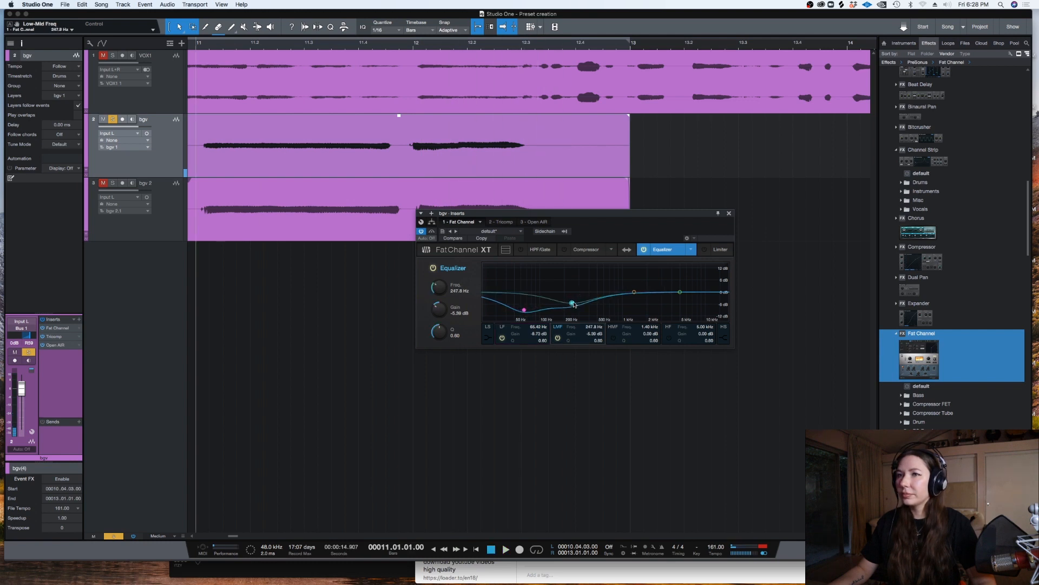
key("space")
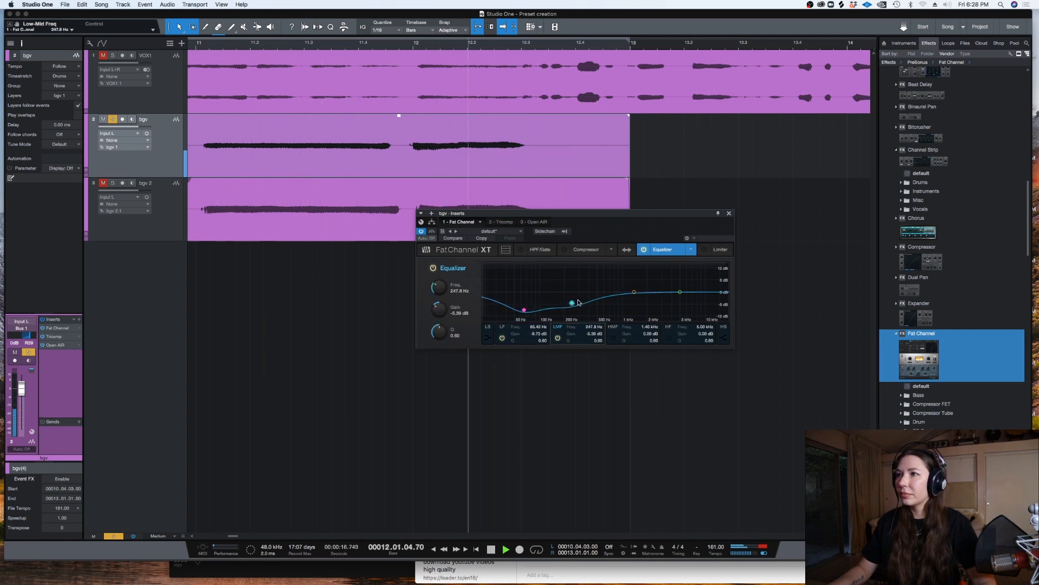
Fine-tune Fat Channel's low cut to about 10 dB near 71 Hz and its low-mid cut near 262 Hz while auditioning.
key("space")
mouse_move(572, 303)
left_mouse_down()
mouse_move(525, 311)
mouse_move(572, 307)
left_mouse_up()
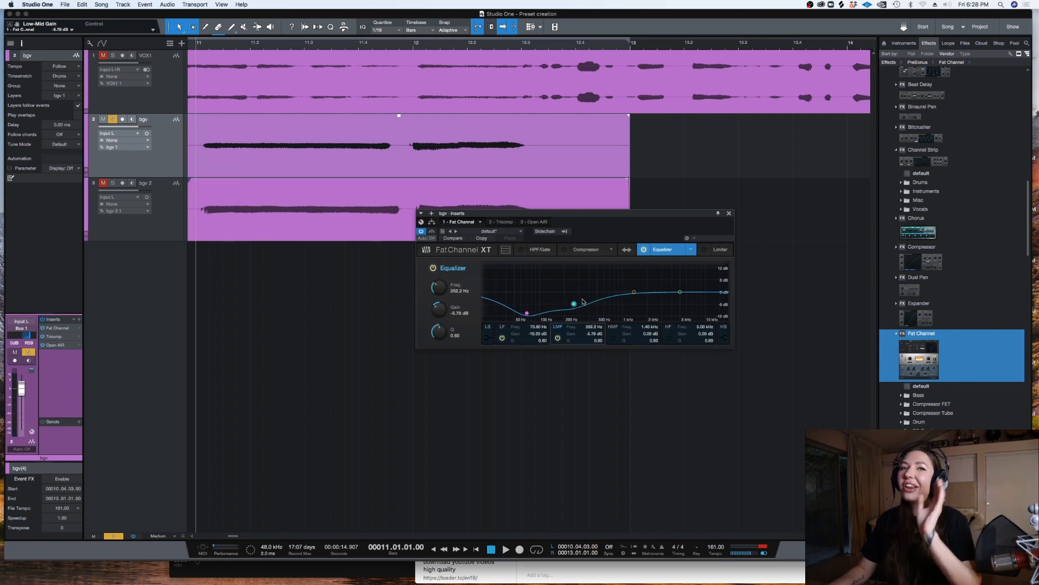
key("space")
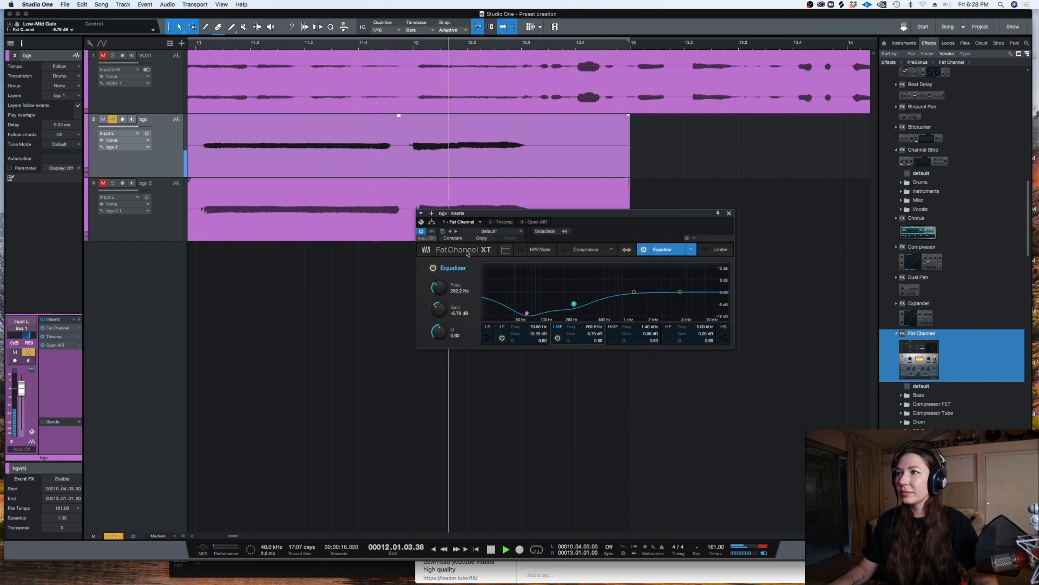
key("space")
left_click_drag(441, 313, 440, 313)
left_click(729, 213)
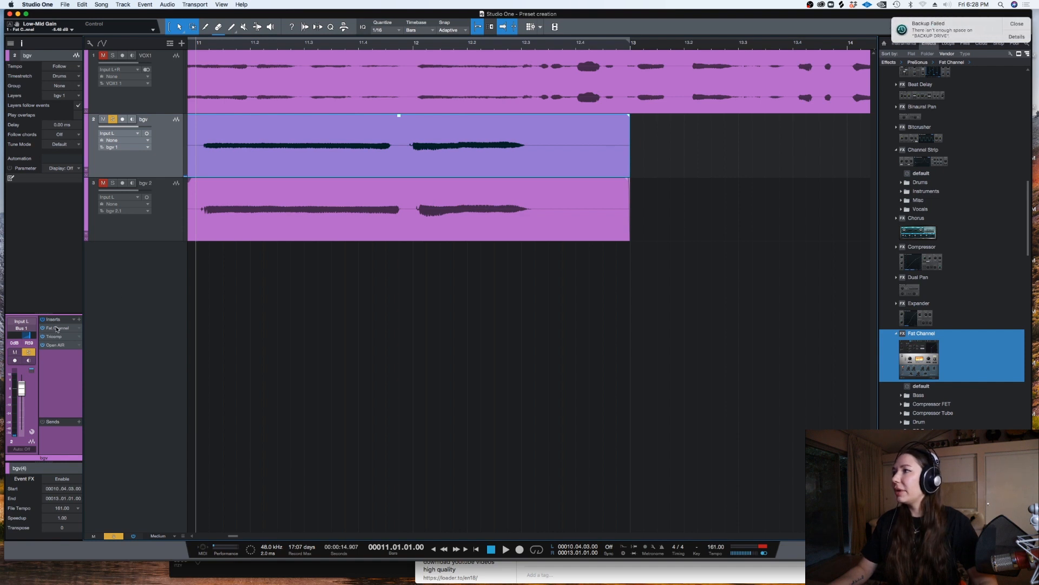
Raise the input gain of Tricomp on the bgv track to over 7 dB while auditioning, and close the effect window.
left_click(56, 329)
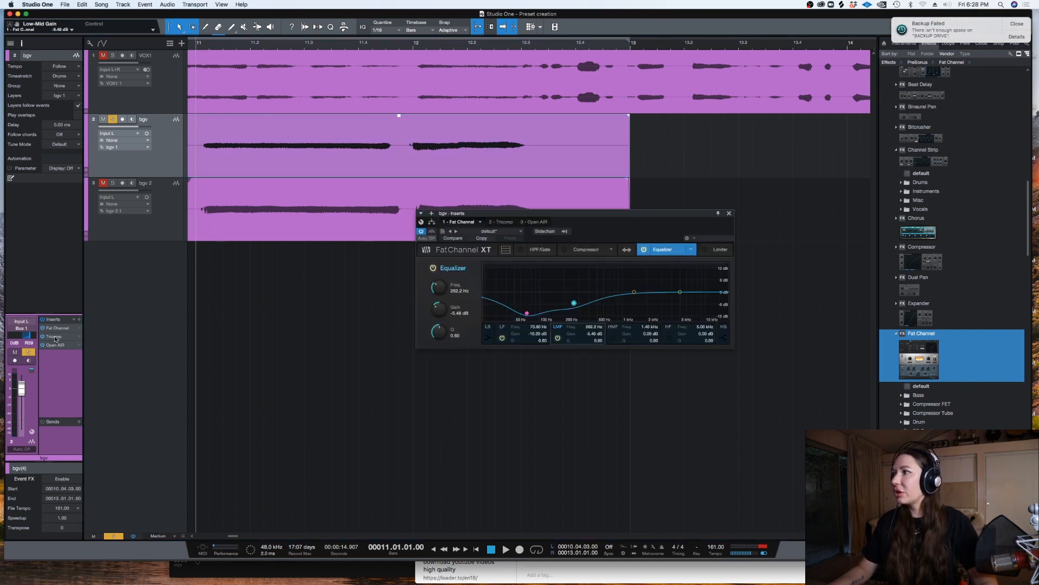
left_click(54, 337)
double_click(54, 336)
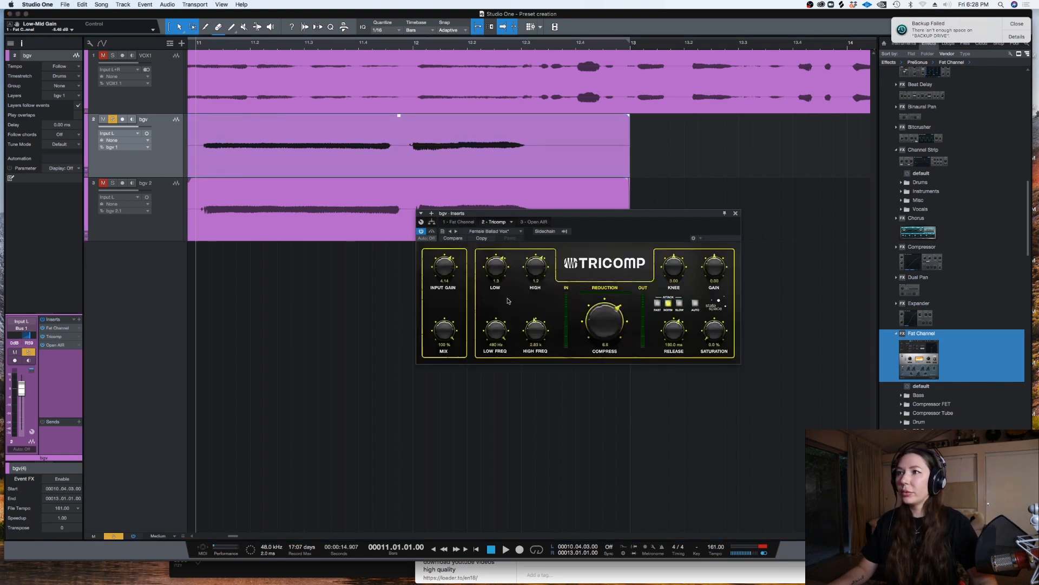
key("space")
left_click_drag(438, 273, 442, 259)
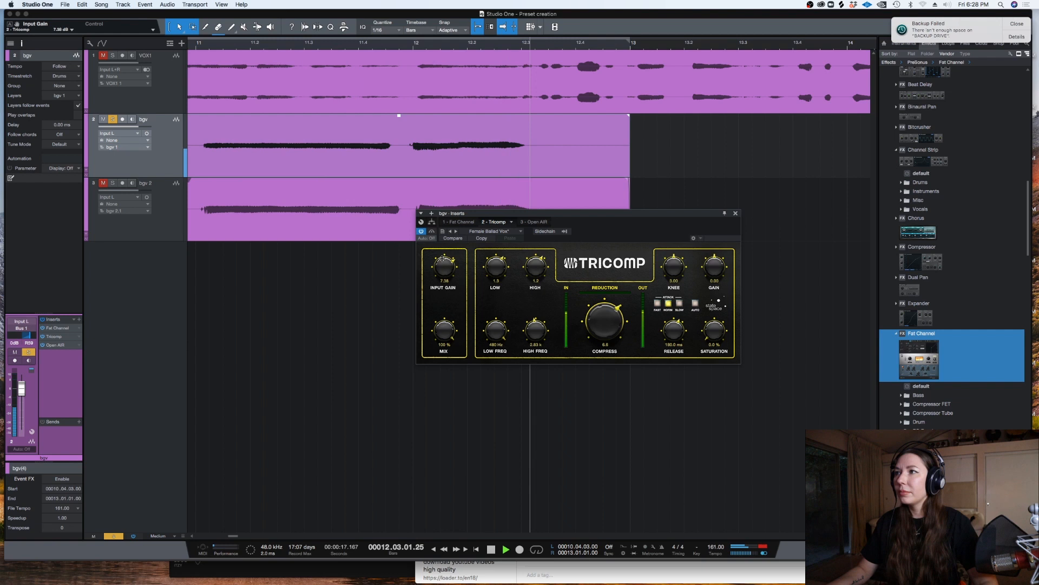
key("space")
left_click(736, 213)
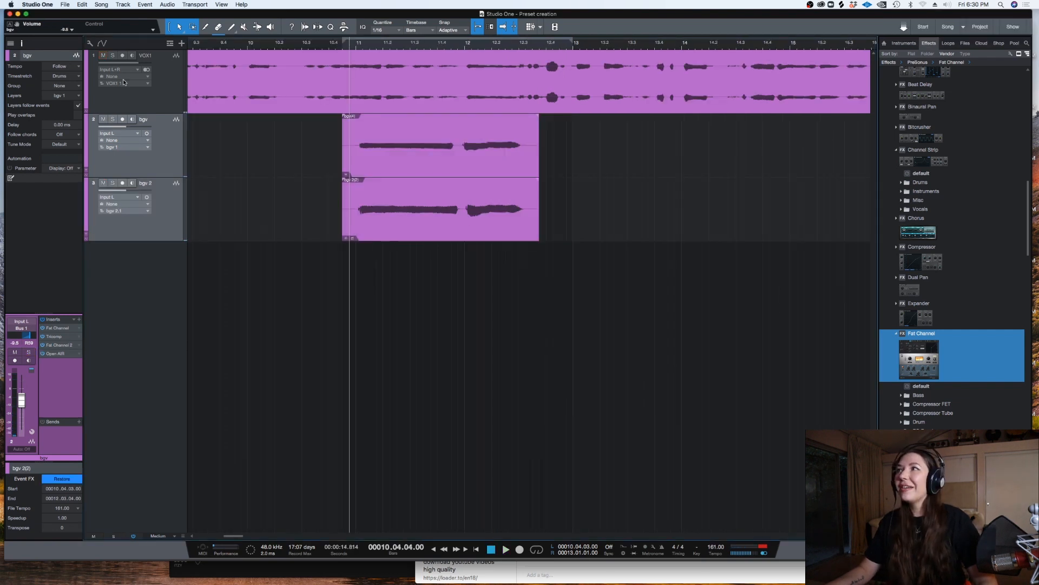
Inspect the Vintage EQ settings of the bgv track's second Fat Channel and play the background vocals together with the lead.
left_click(168, 158)
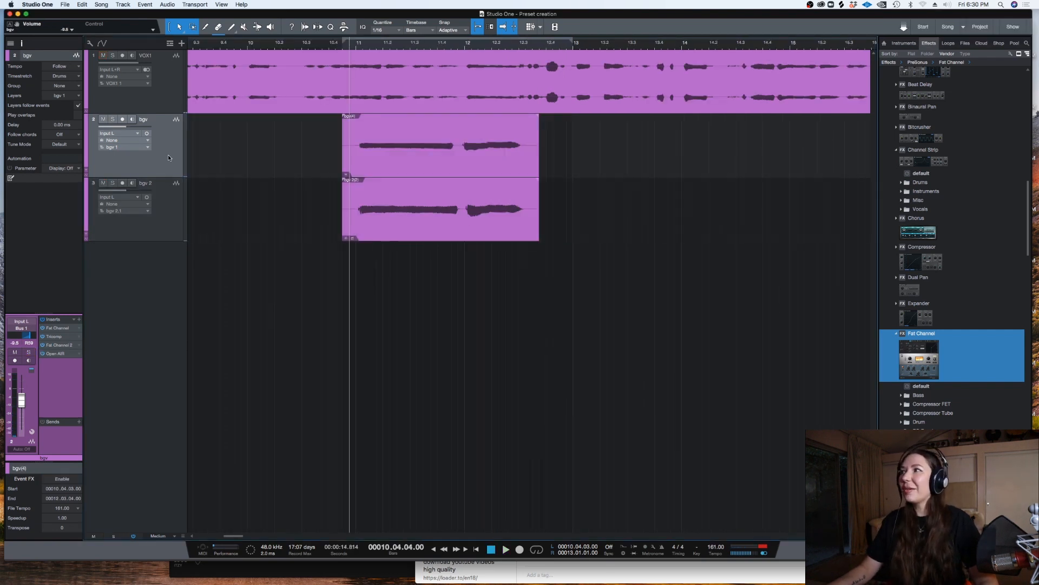
left_click(59, 345)
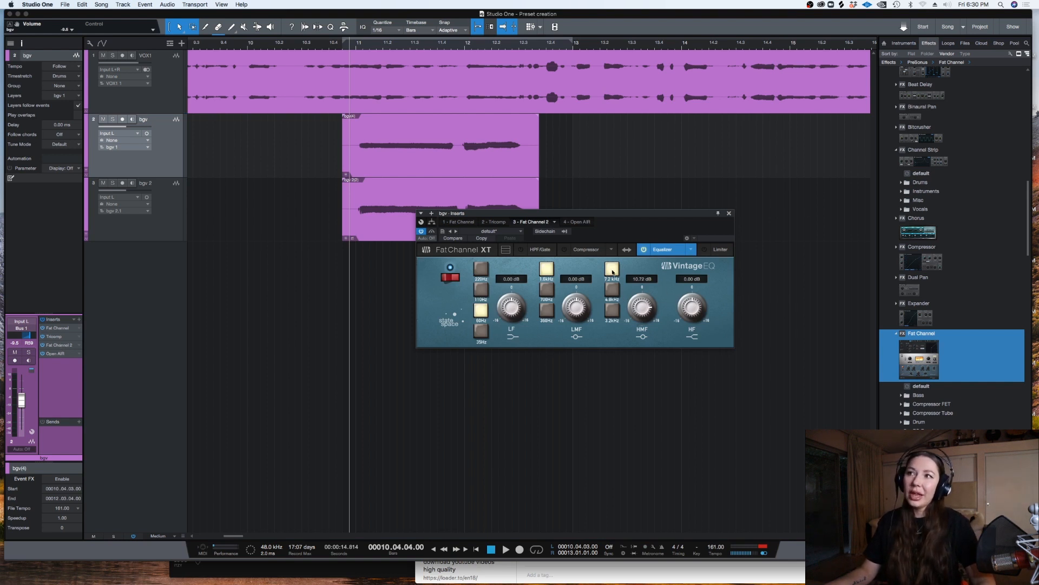
left_click(729, 214)
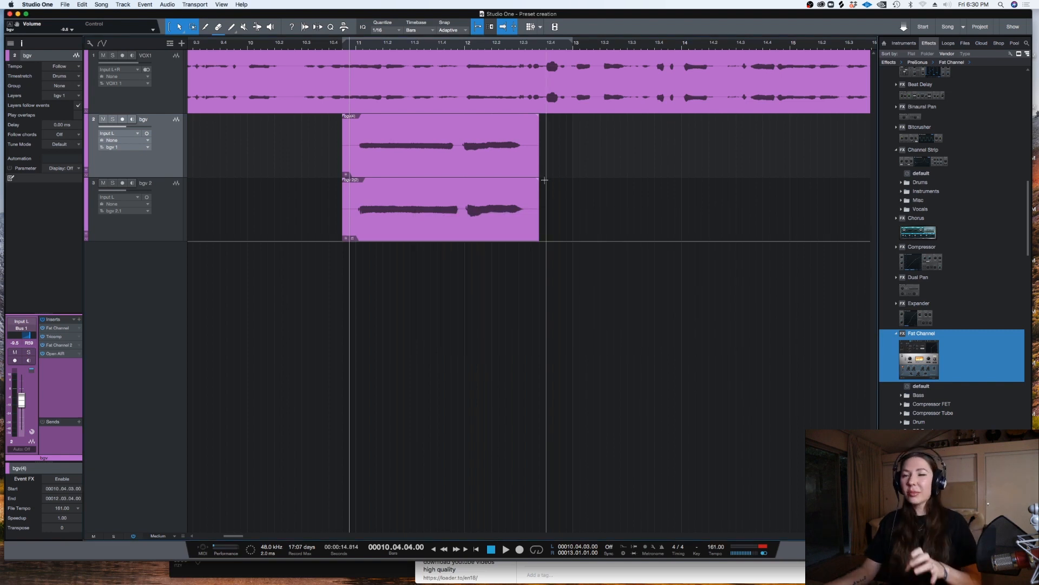
key("space")
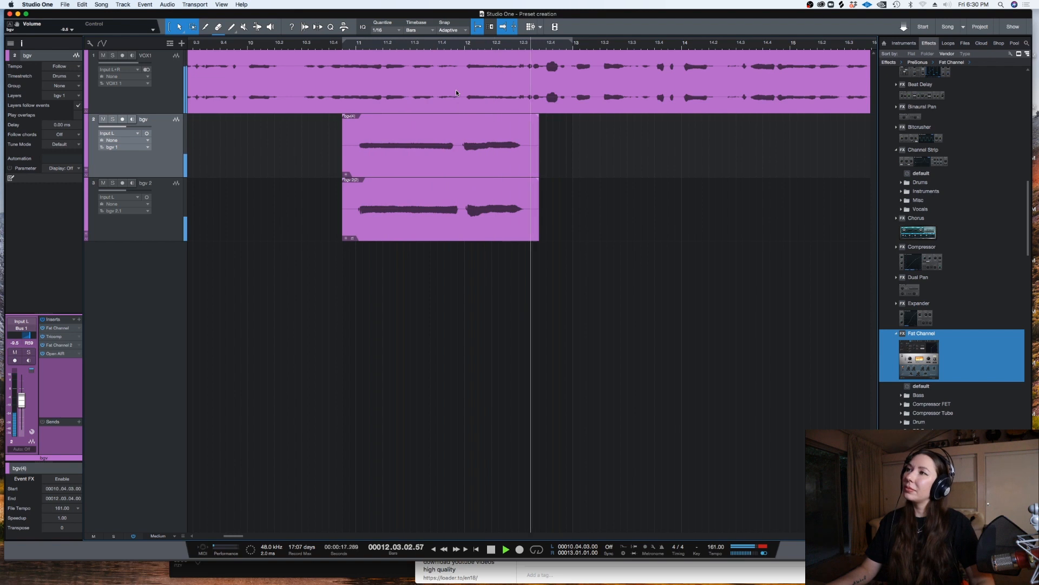
key("space")
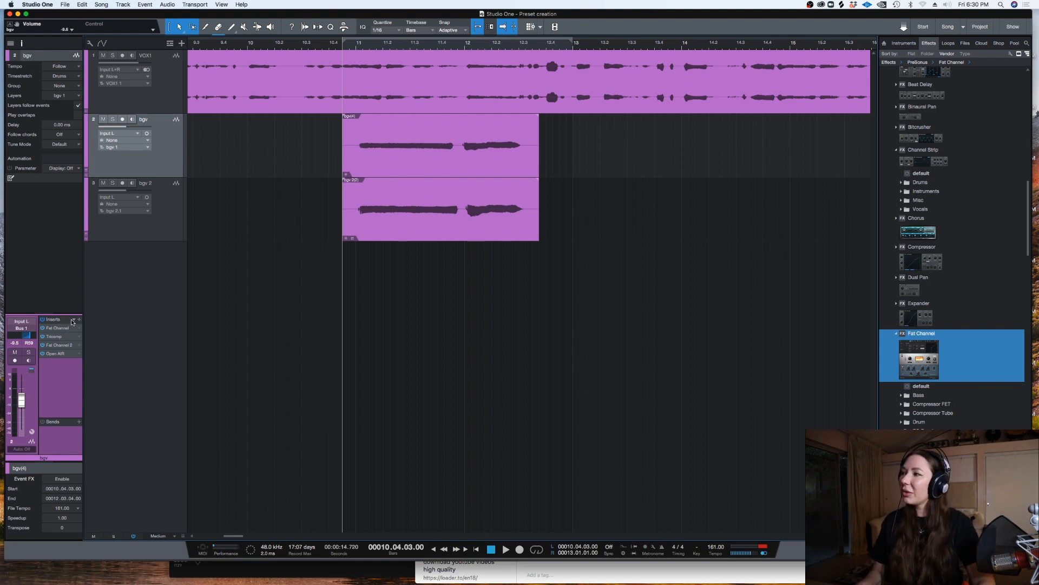
Start storing the bgv insert chain as a preset named "LYRE - Airy Heaven Bgvs".
left_click(73, 319)
left_click(114, 484)
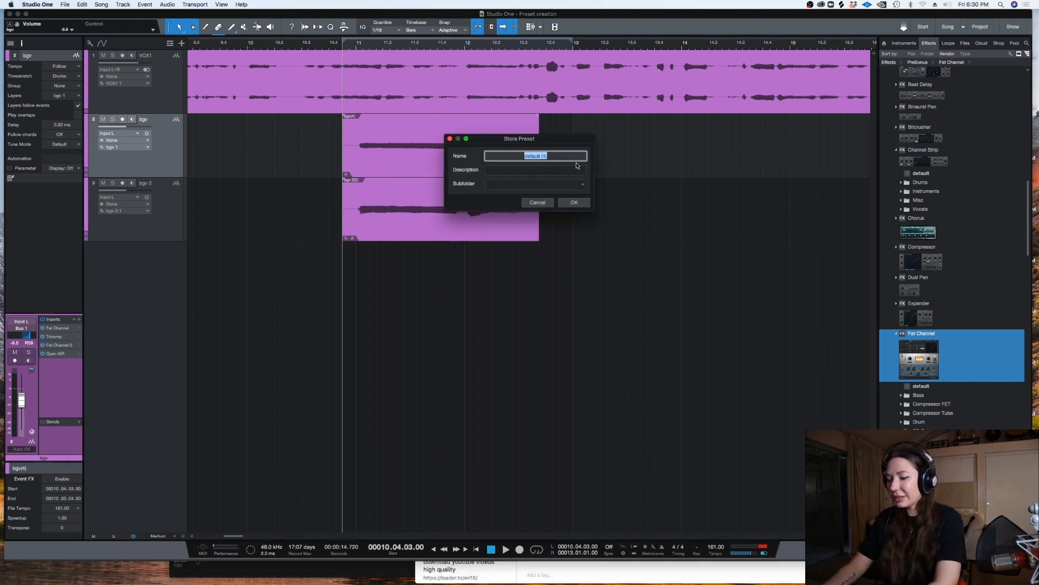
type("Al")
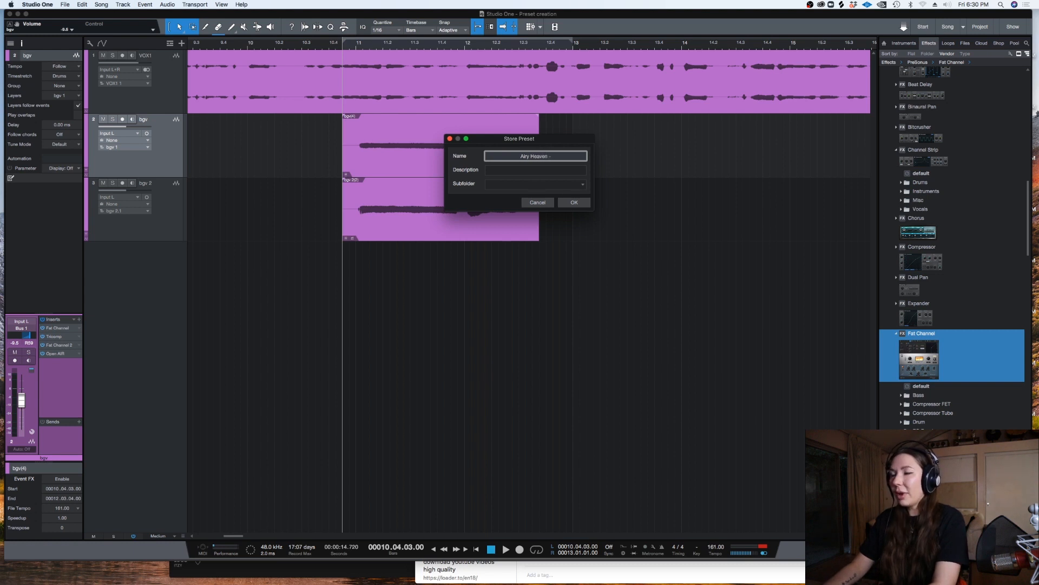
type("LYRE - ")
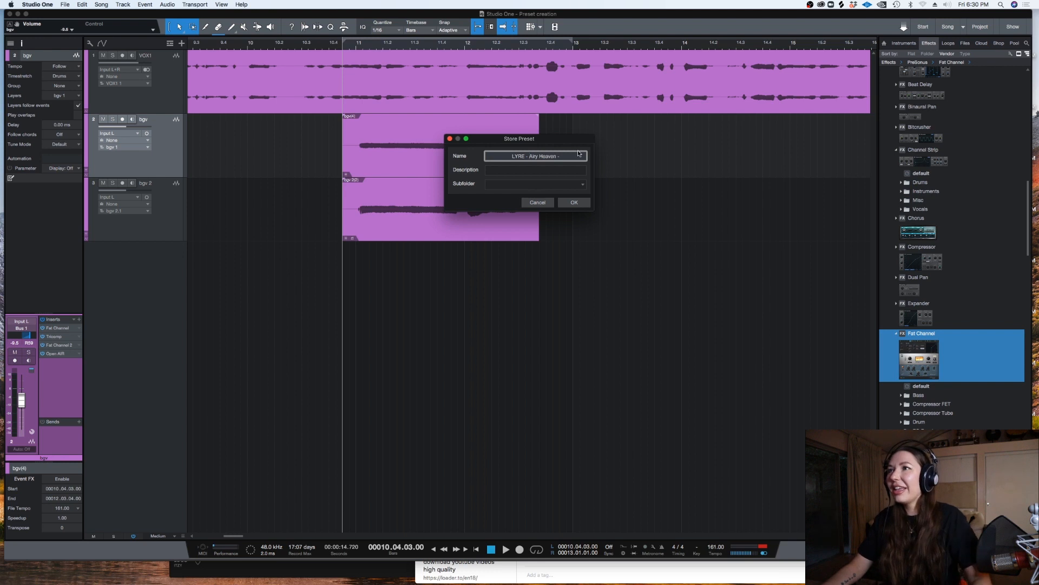
type("gvs")
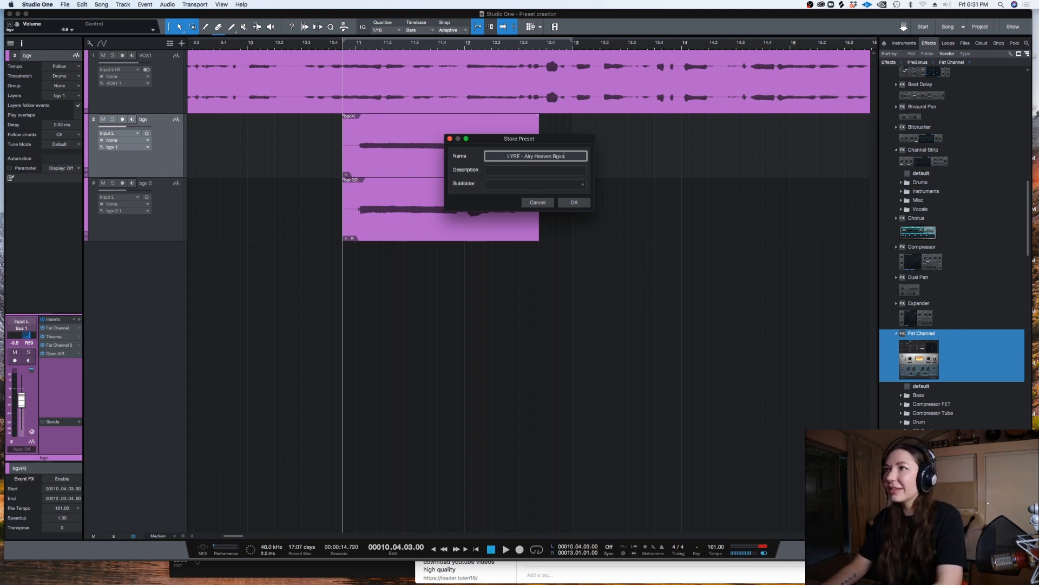
Describe the preset as "Make your bgvs sound like they're floating in the clouds!" and store it in the Vocals subfolder.
left_click(527, 169)
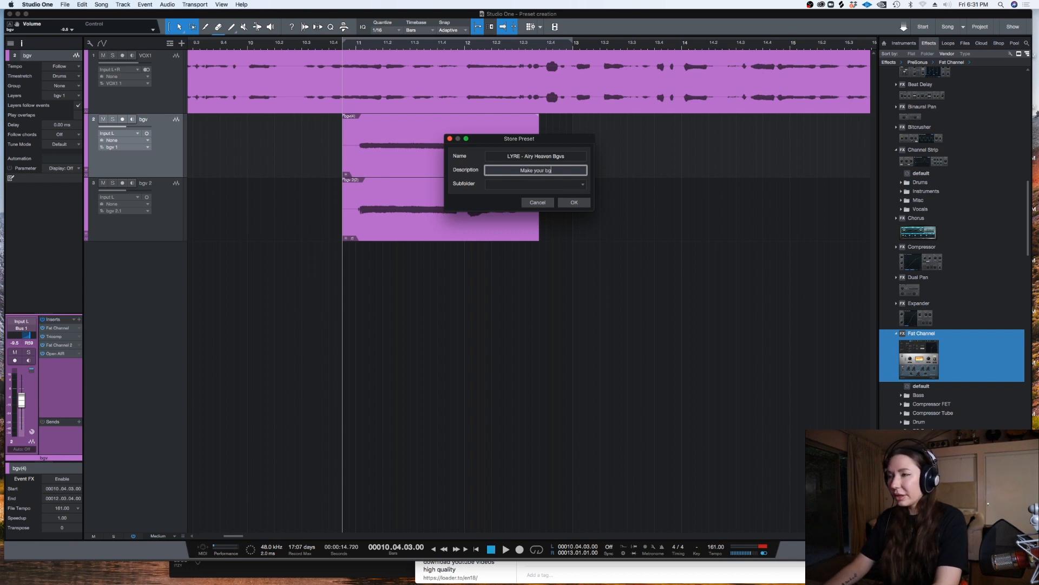
type("Make your bgvs sound like ")
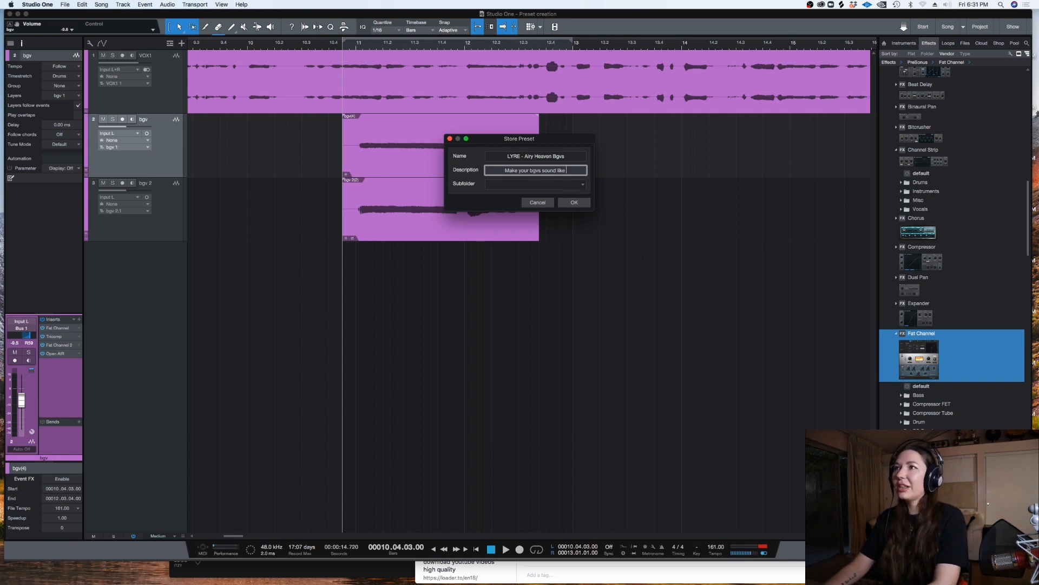
type("they're flo")
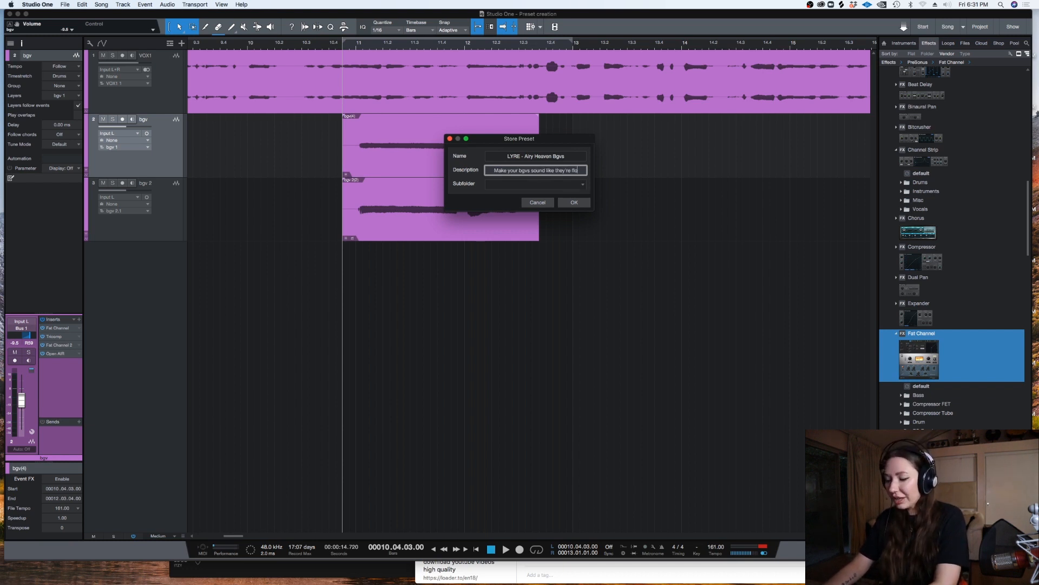
type("ating in the clouds!")
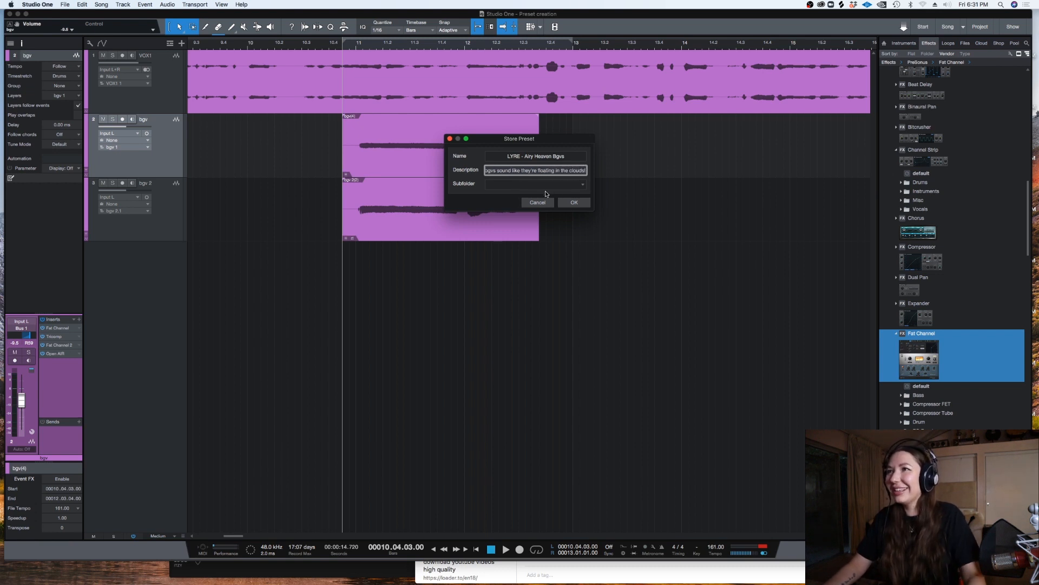
left_click(537, 184)
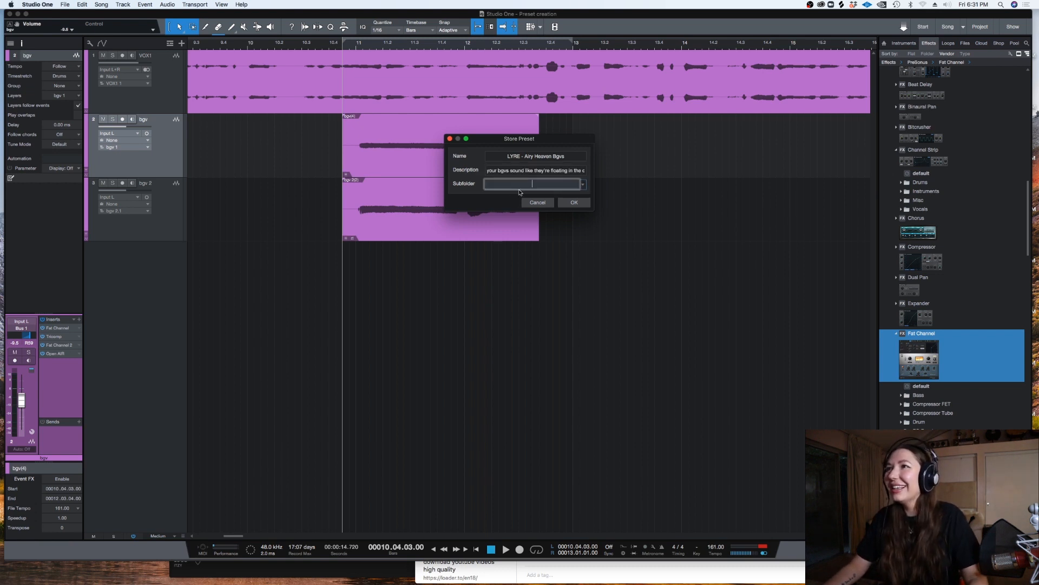
left_click(583, 185)
left_click(500, 264)
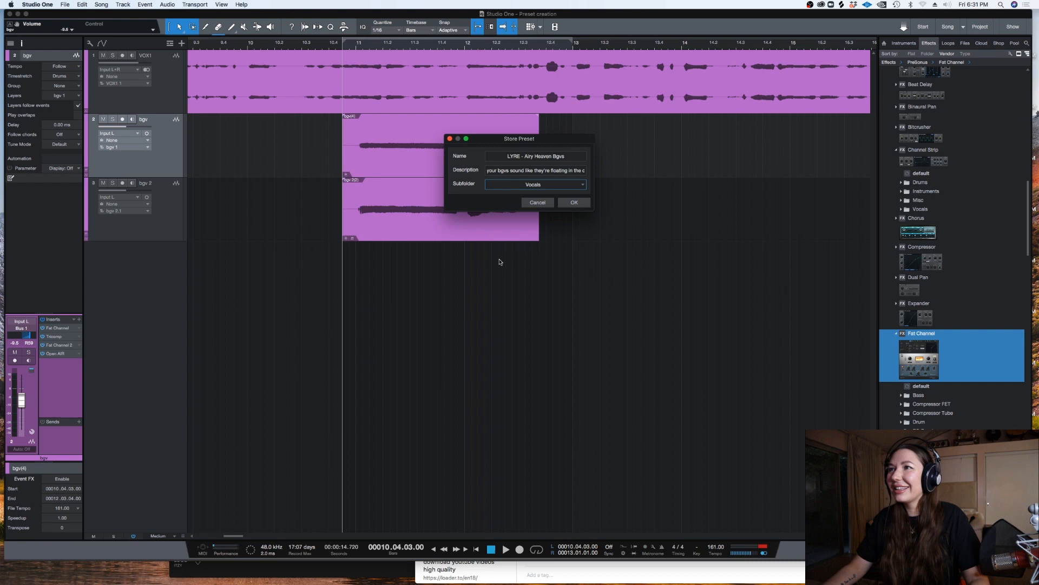
left_click(502, 171)
left_click(574, 202)
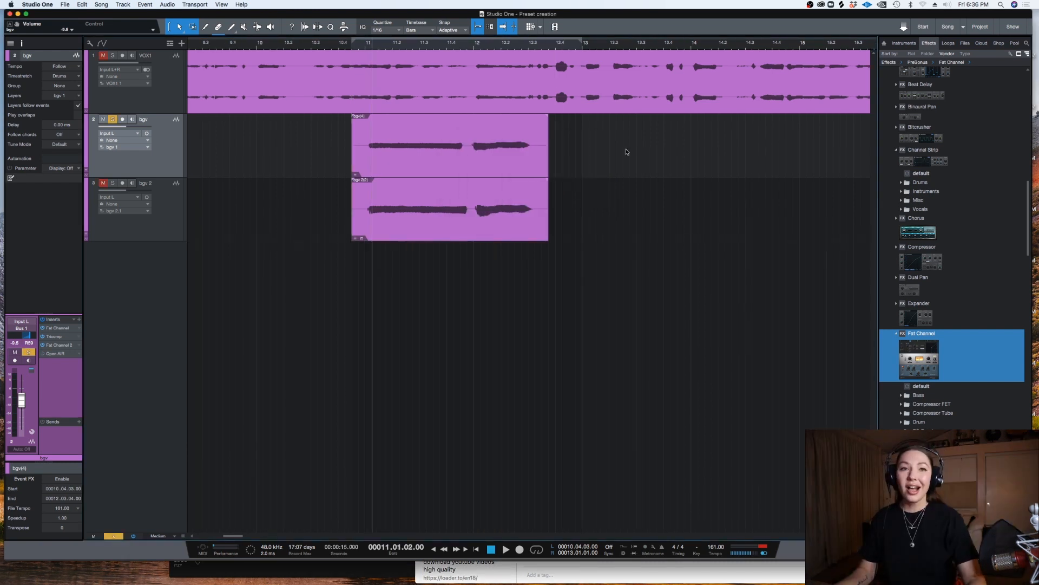
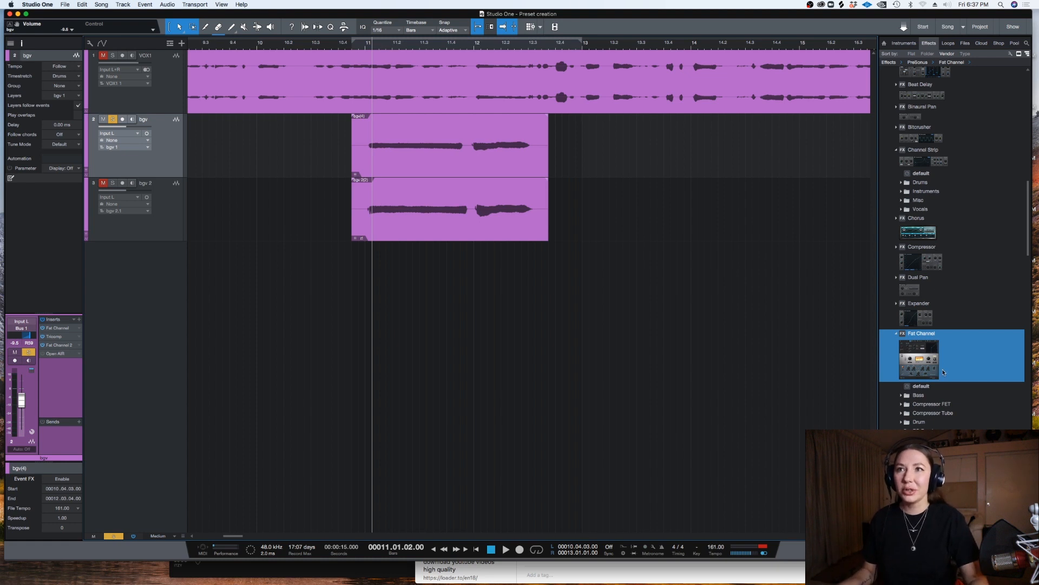
Add another Fat Channel after Open AIR on the bgv track and cut its highs by 15 dB from about 2.51 kHz.
mouse_move(1026, 211)
left_mouse_down()
mouse_move(1030, 172)
mouse_move(1028, 202)
left_mouse_up()
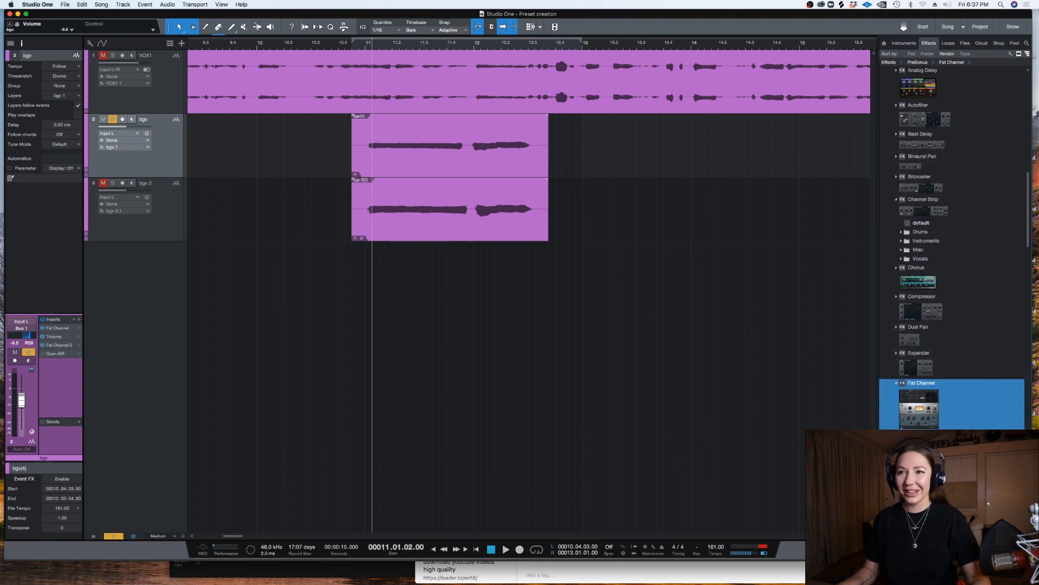
left_click_drag(921, 383, 486, 162)
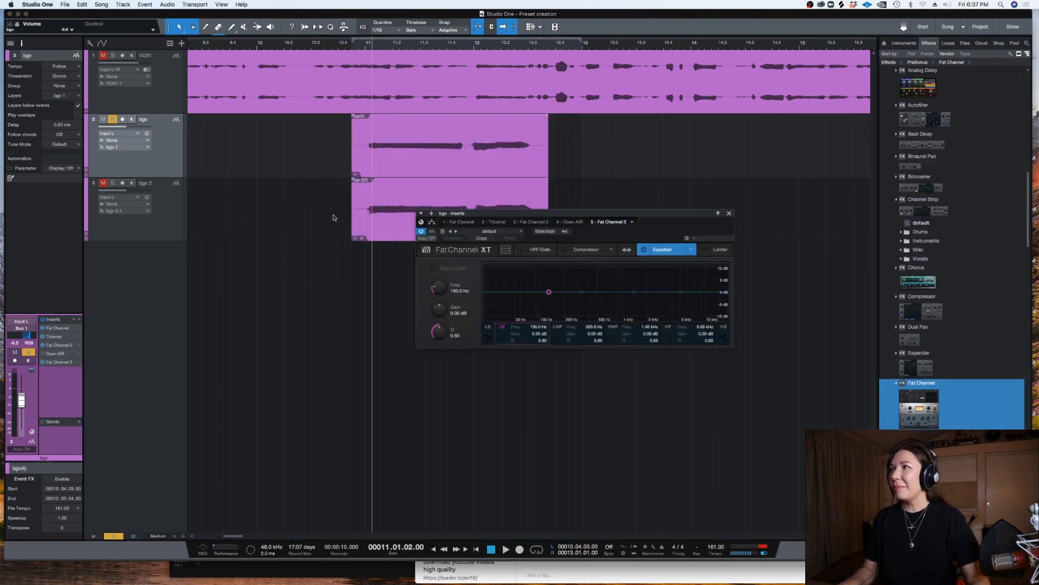
left_click_drag(680, 292, 657, 351)
Apply a 15 dB low-shelf cut at about 229 Hz in the new Fat Channel, audition it and enable the equalizer.
left_click(488, 338)
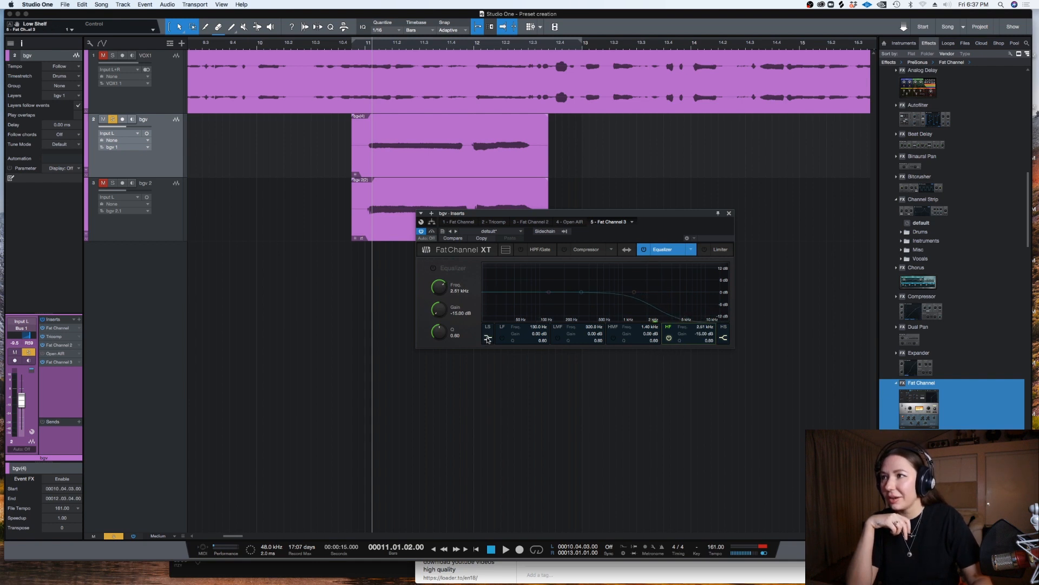
left_click_drag(550, 293, 533, 368)
key("space")
left_click_drag(534, 328, 566, 325)
key("space")
left_click(433, 268)
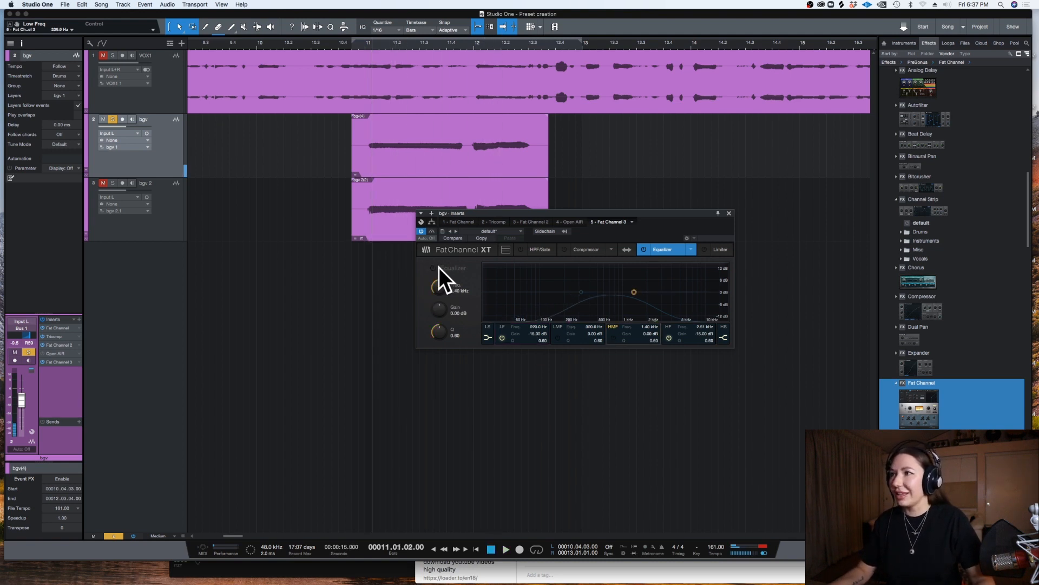
Boost the low mids by about 2 dB near 237 Hz and the high mids slightly near 1.77 kHz, auditioning the vocal.
left_click_drag(581, 292, 571, 291)
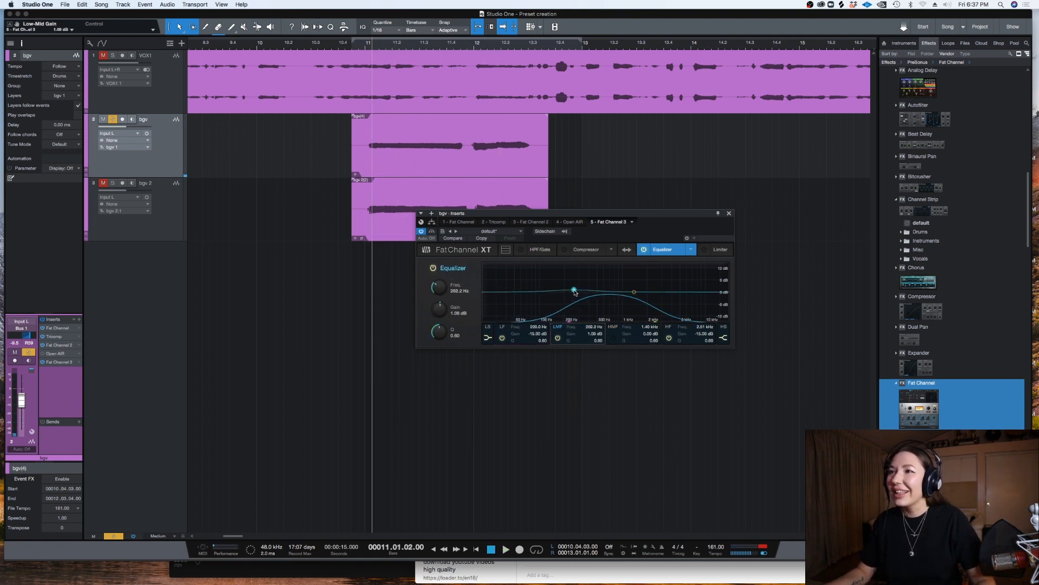
key("space")
left_click_drag(634, 291, 643, 292)
key("space")
left_click_drag(571, 292, 570, 288)
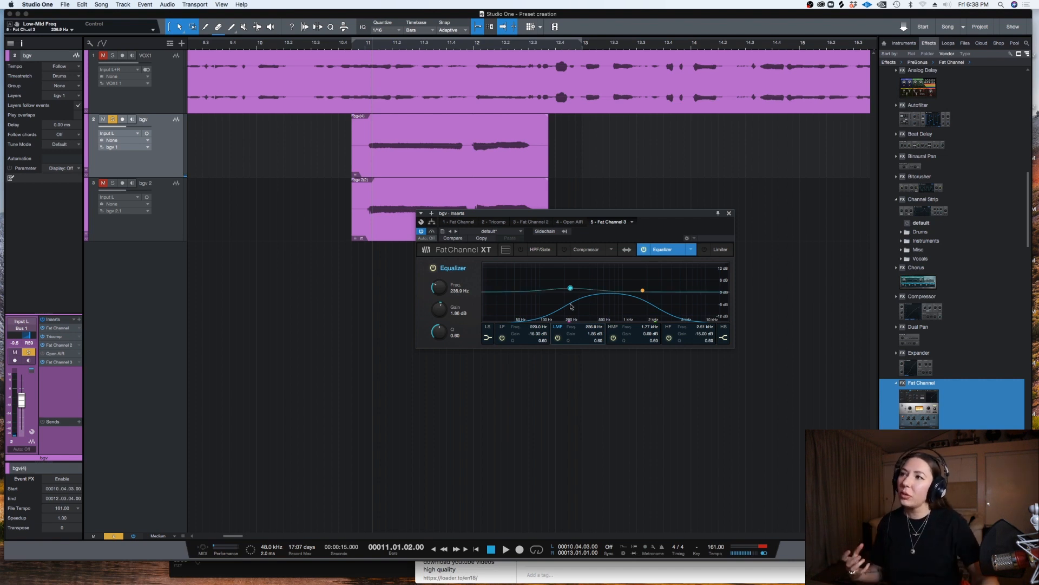
left_click(503, 326)
key("space")
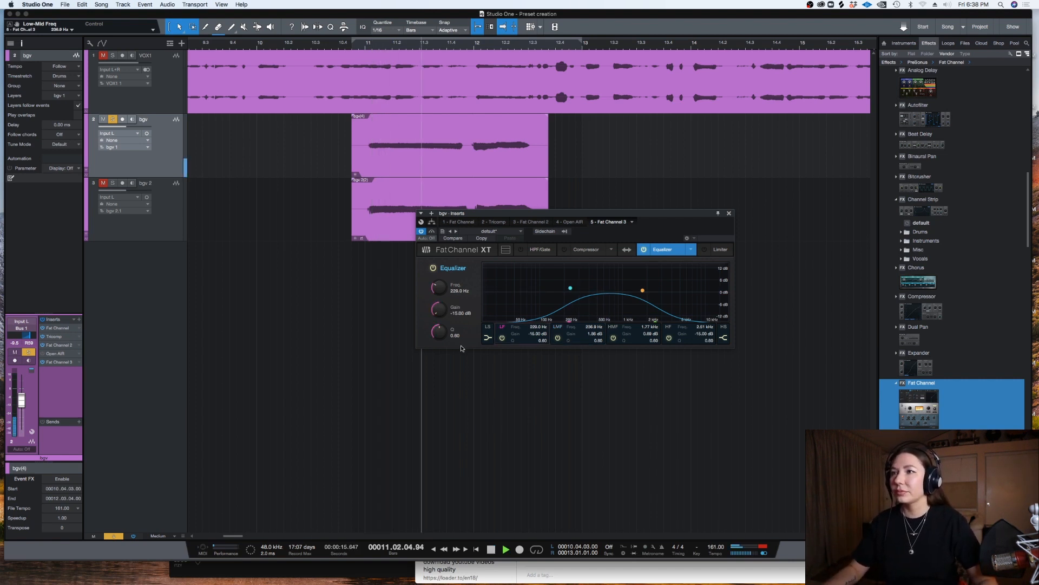
key("space")
Open the compressor section of the new Fat Channel.
left_click(583, 249)
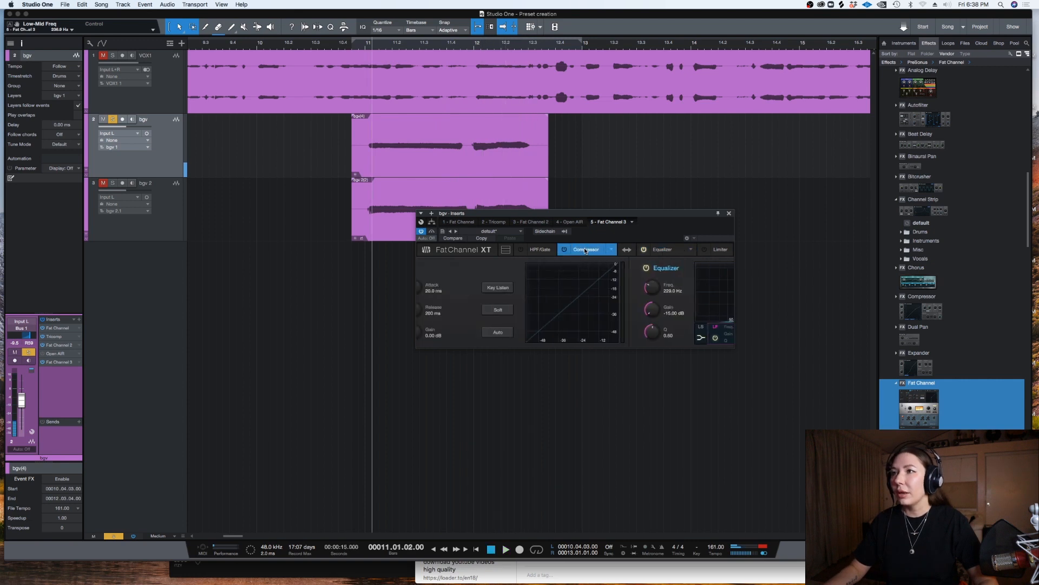
Switch the compressor in bgv's last Fat Channel to the Tube model, set its gain to 58 and audition it.
left_click(611, 250)
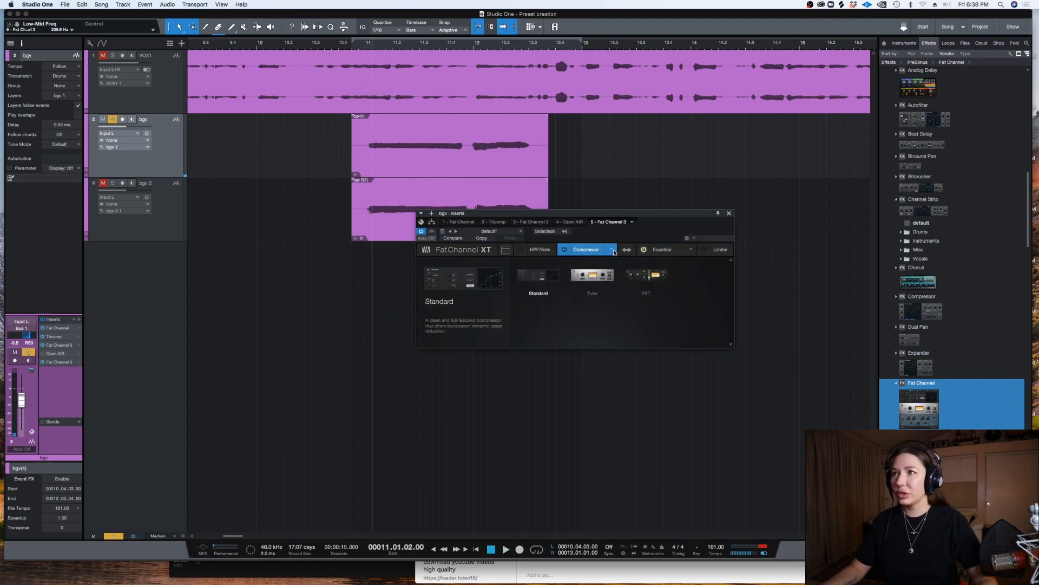
left_click(616, 281)
key("space")
left_click_drag(502, 299, 500, 278)
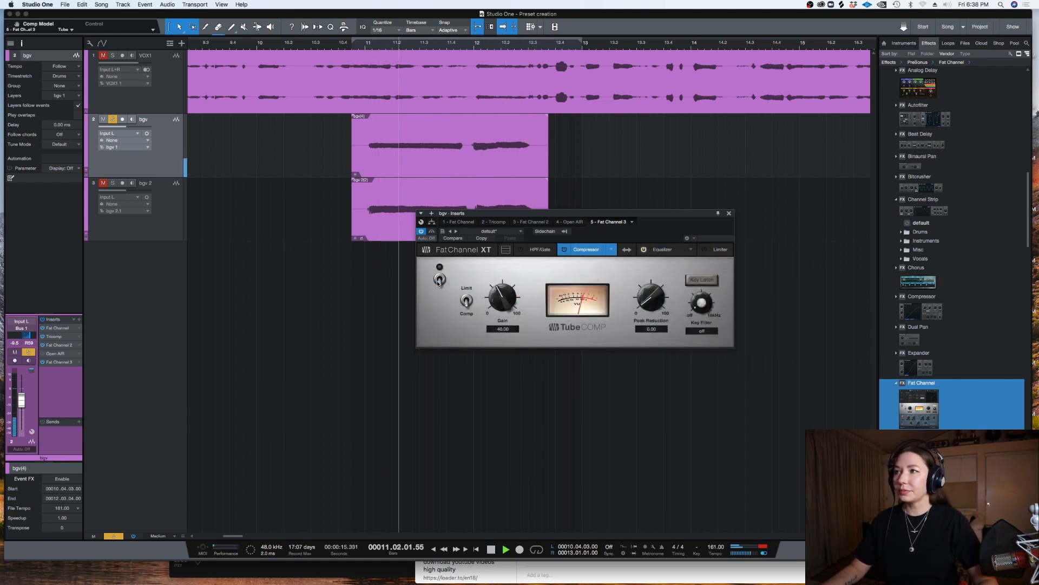
key("space")
key("space")
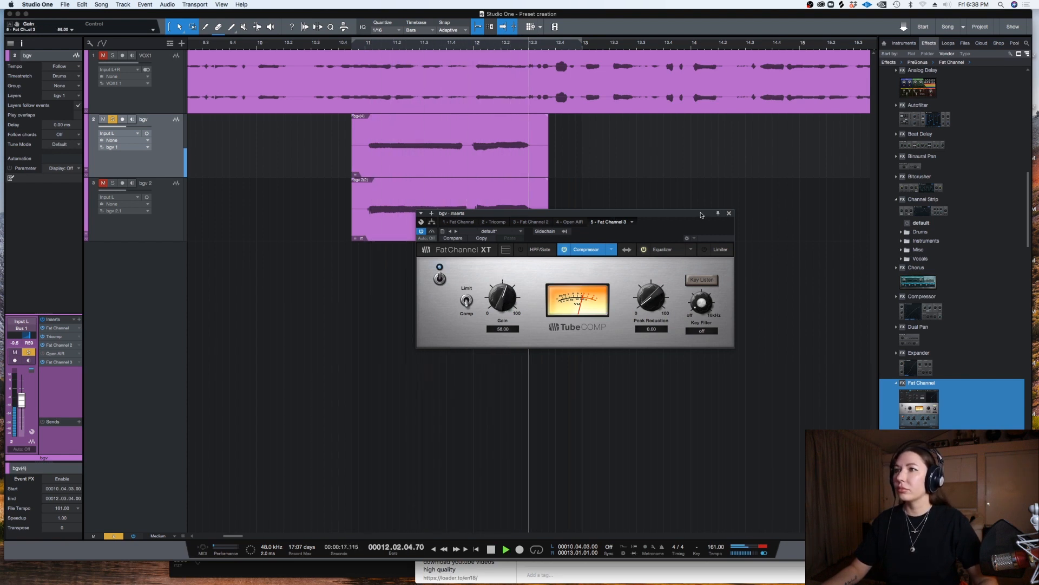
key("space")
left_click(729, 212)
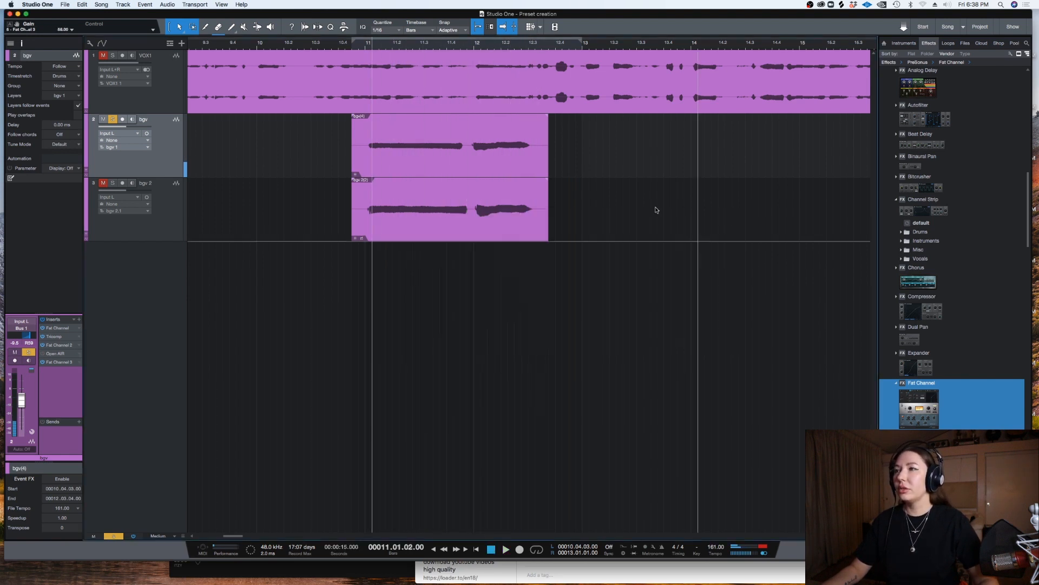
Play bgv 2 soloed and bgv soloed in turn to compare the two background vocals.
left_click(112, 119)
left_click(113, 183)
key("space")
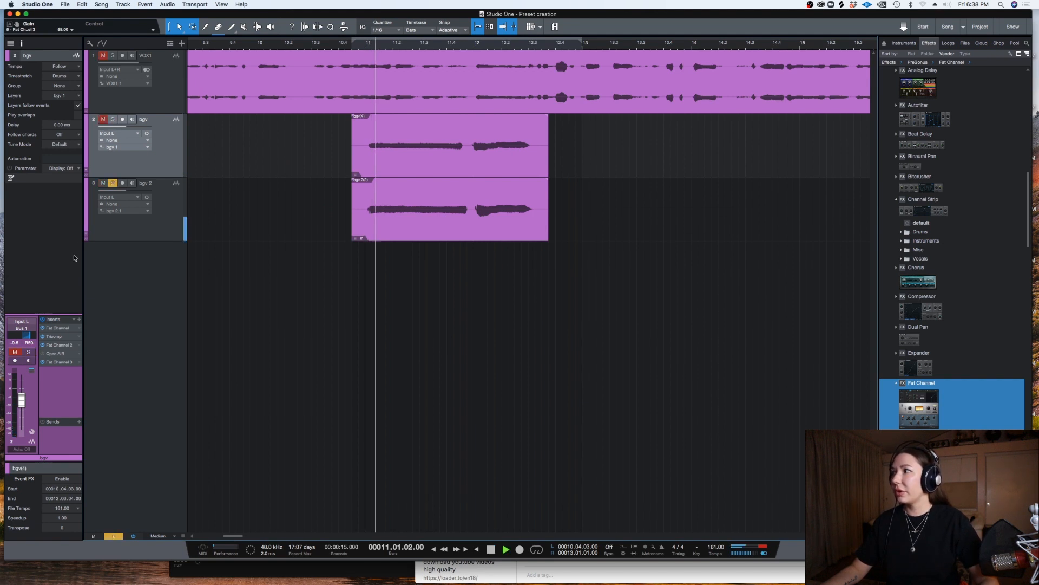
key("space")
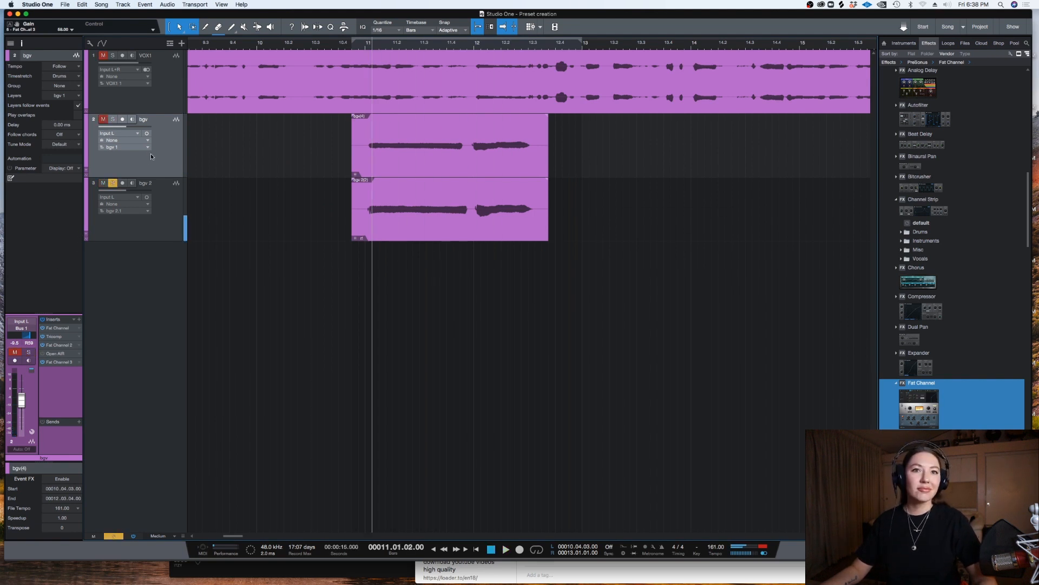
left_click(115, 184)
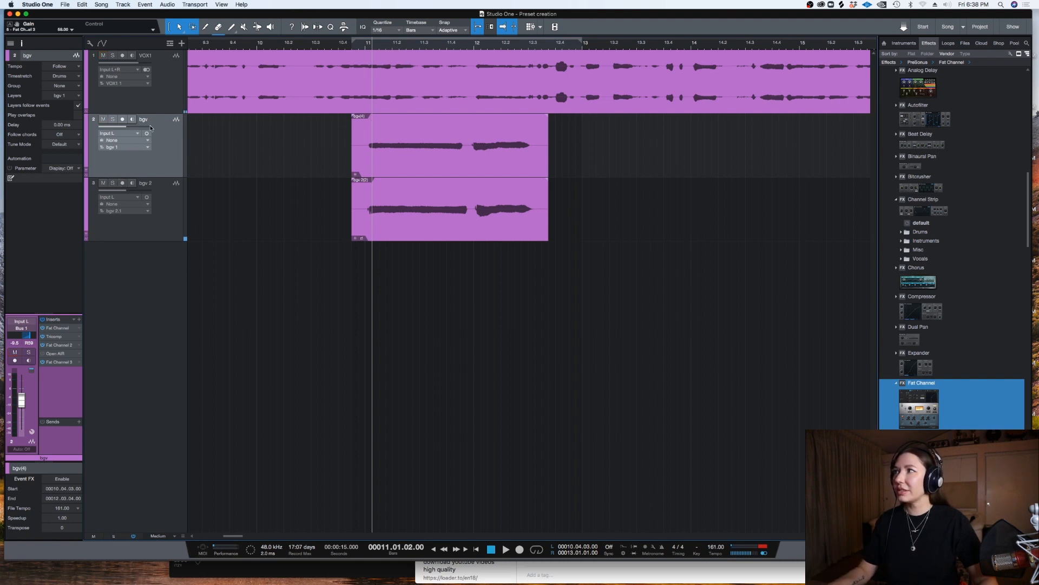
left_click(112, 119)
key("space")
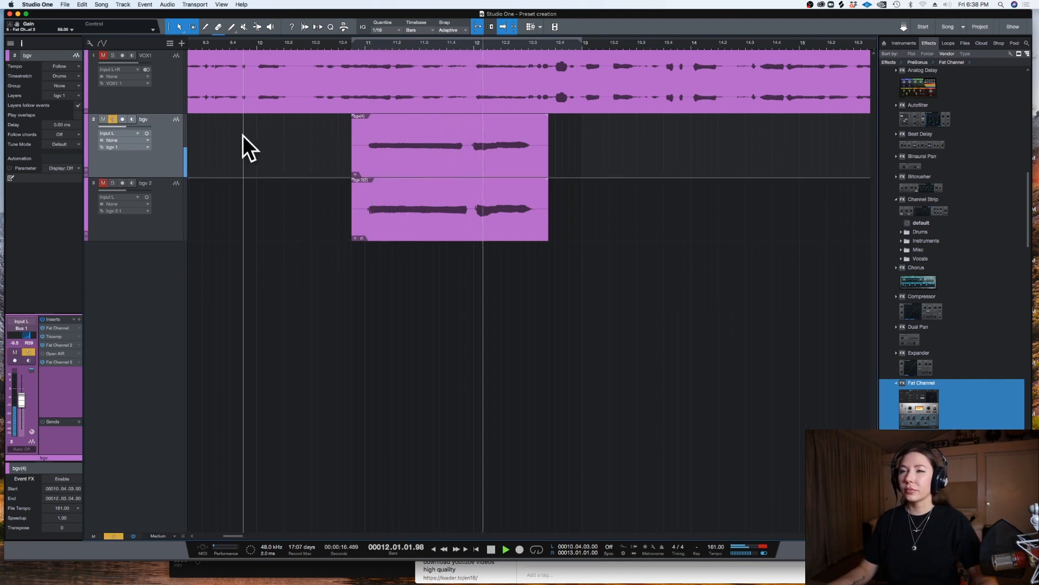
key("space")
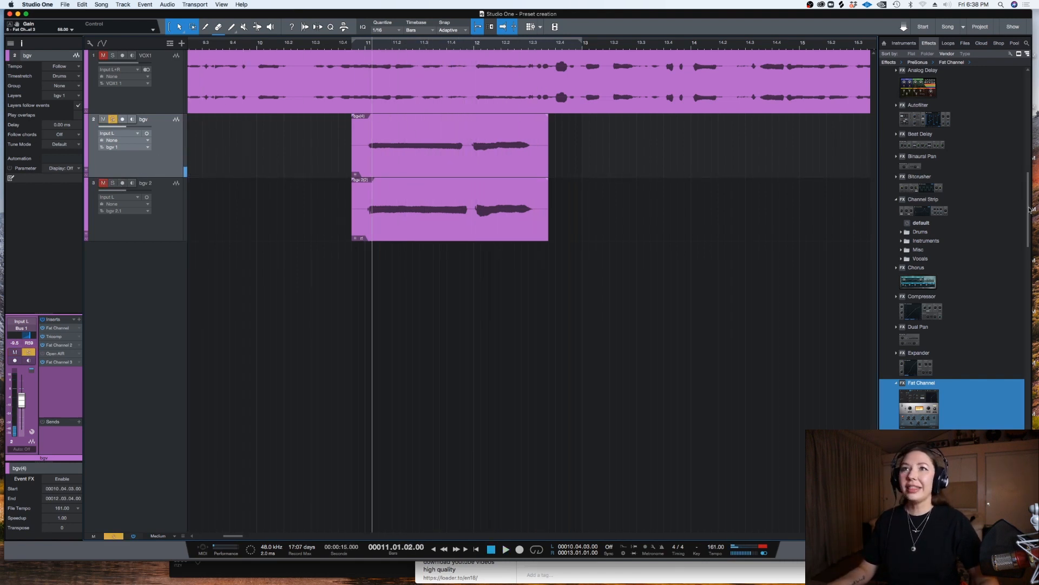
Add an Analog Delay as the sixth insert on the bgv track and briefly play it.
scroll(1029, 209, "up", 3)
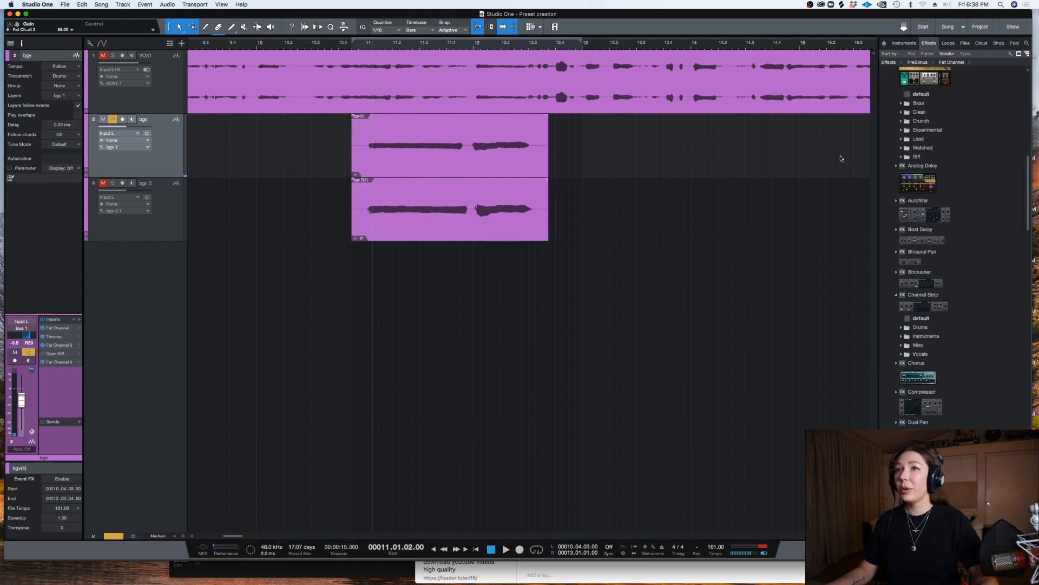
left_click_drag(921, 181, 470, 136)
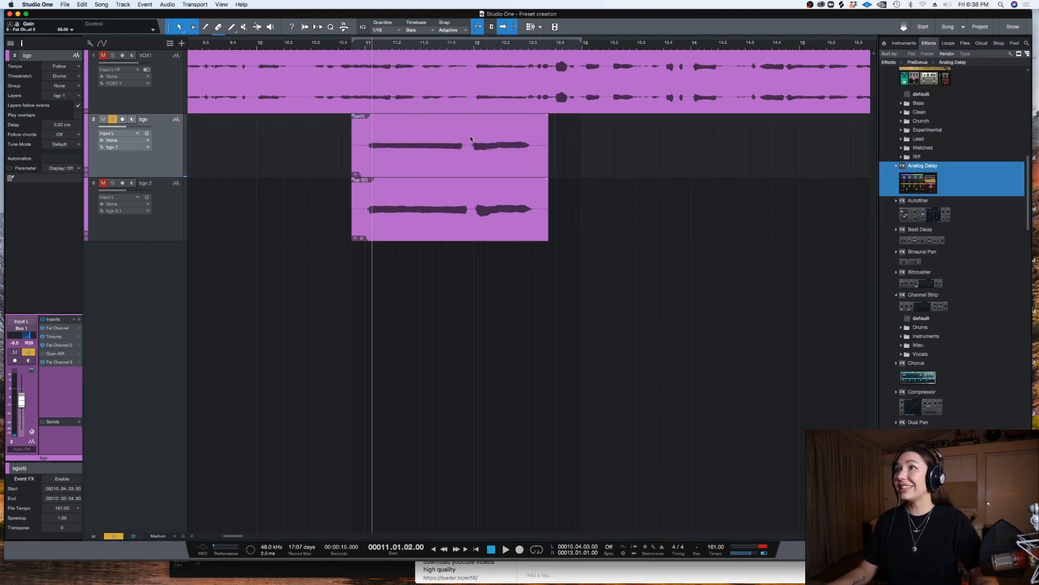
key("space")
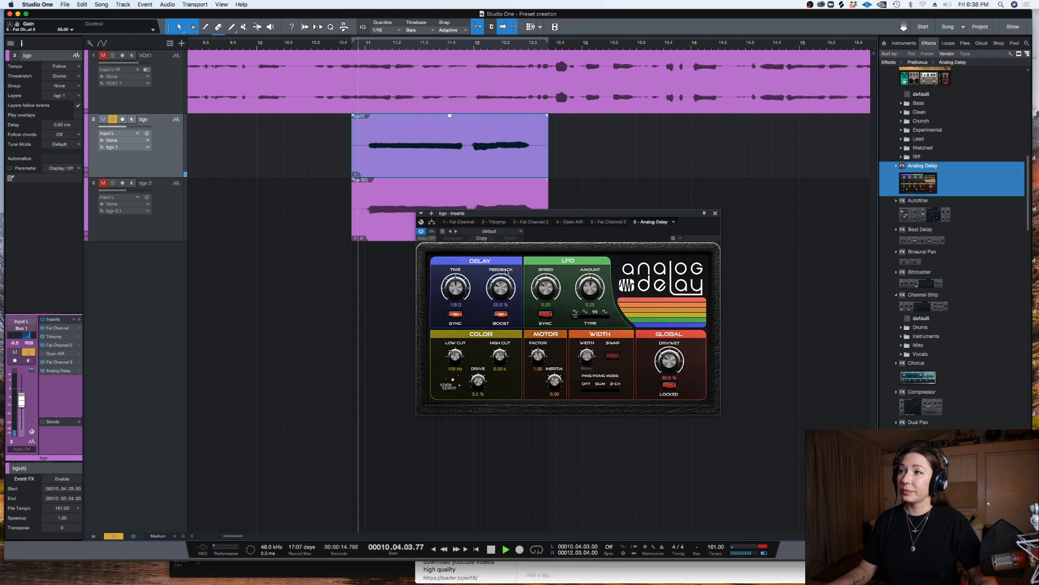
key("space")
Load the 1968 Old Analog preset in the Analog Delay and audition it on bgv.
left_click(495, 232)
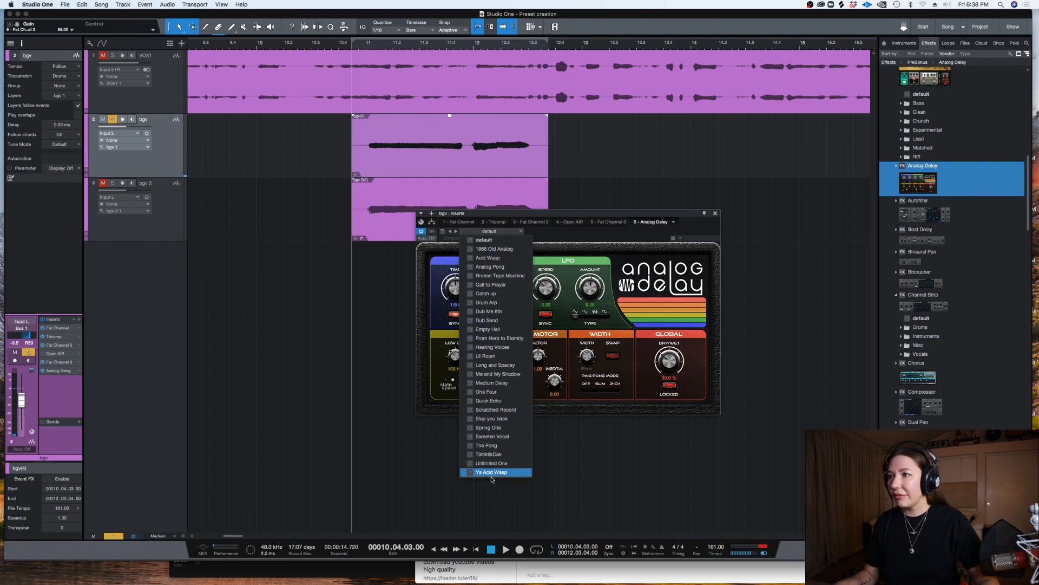
left_click(496, 249)
left_click(589, 240)
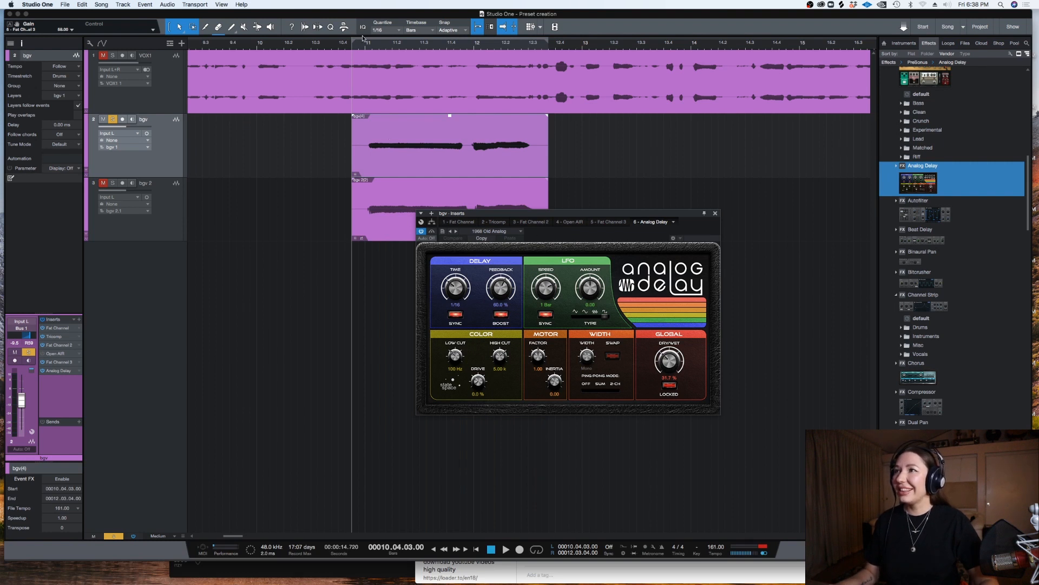
key("space")
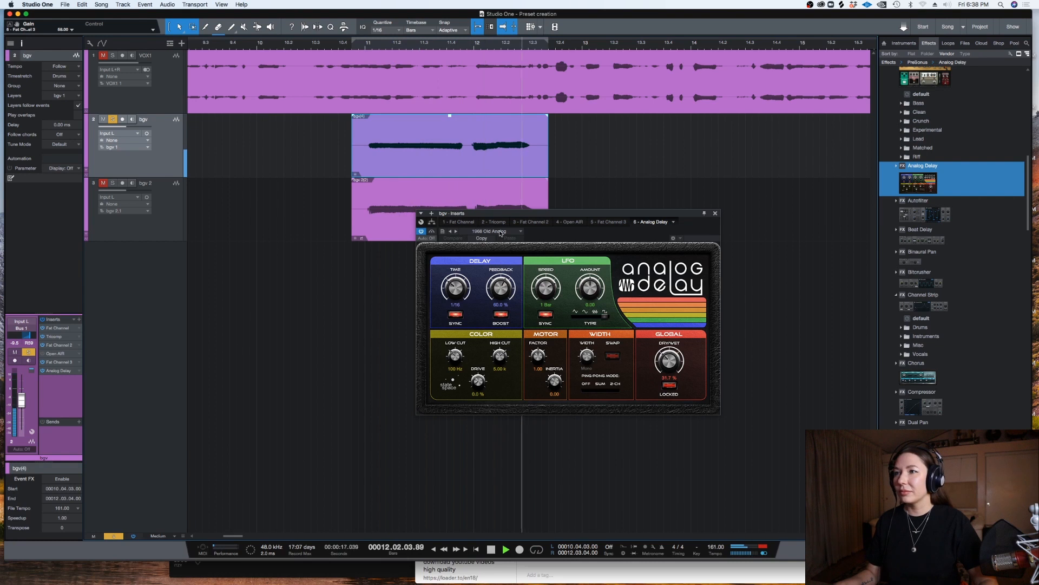
key("space")
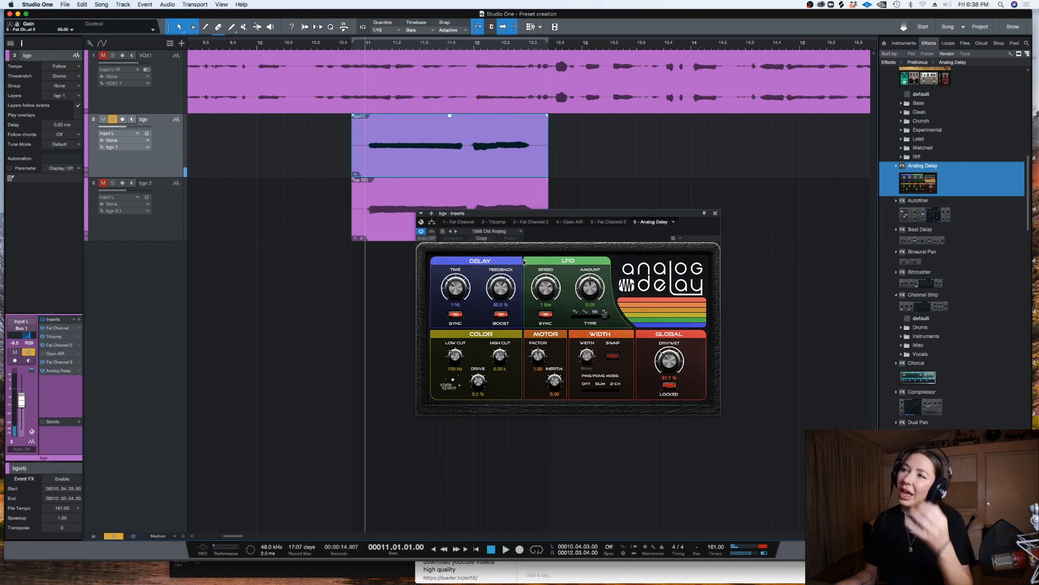
Set the Analog Delay's time to 1/4 and its feedback to about 11.5 %, and audition bgv.
left_click(453, 289)
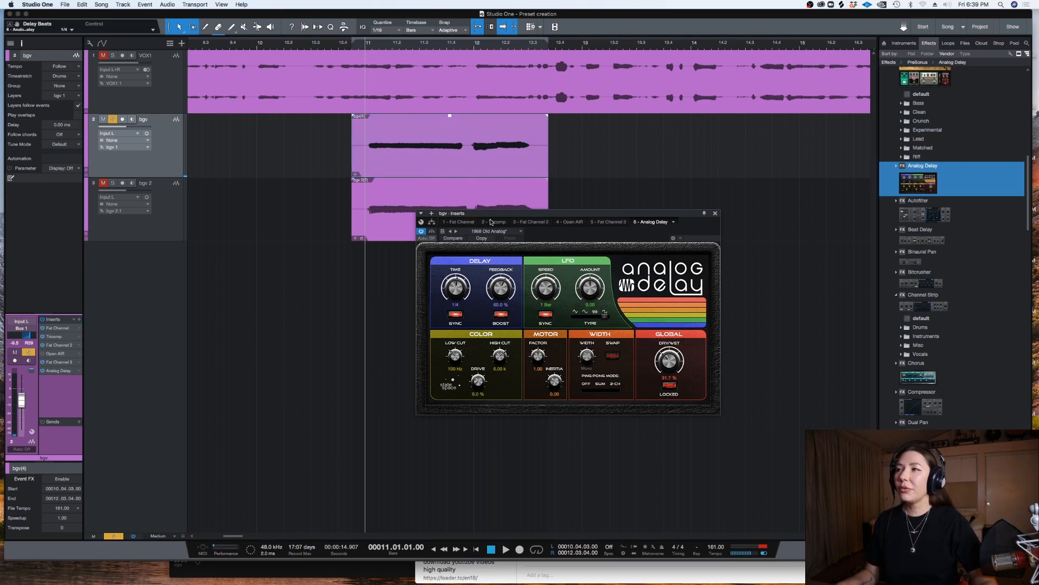
left_click_drag(508, 292, 492, 309)
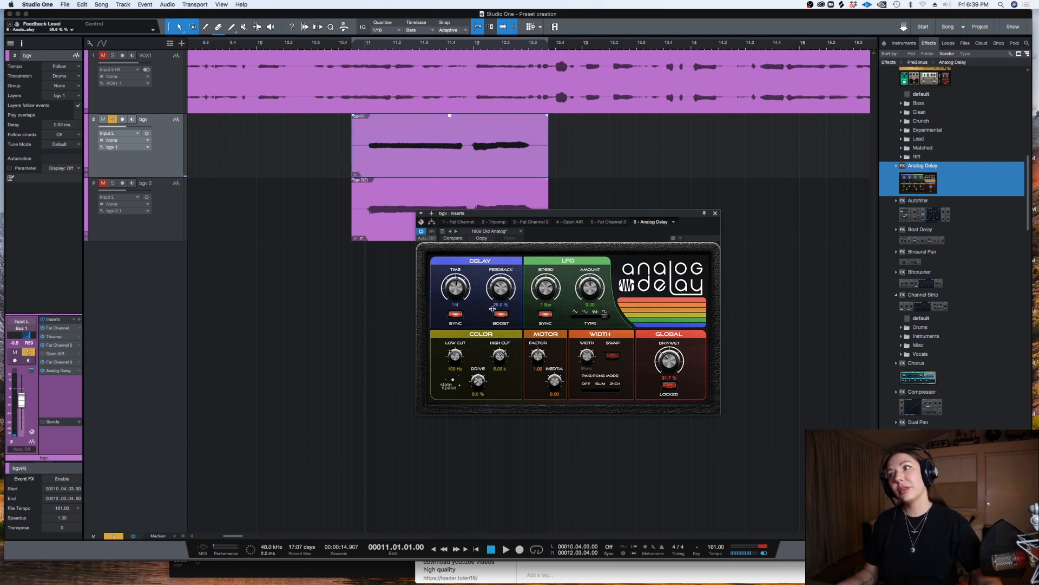
key("space")
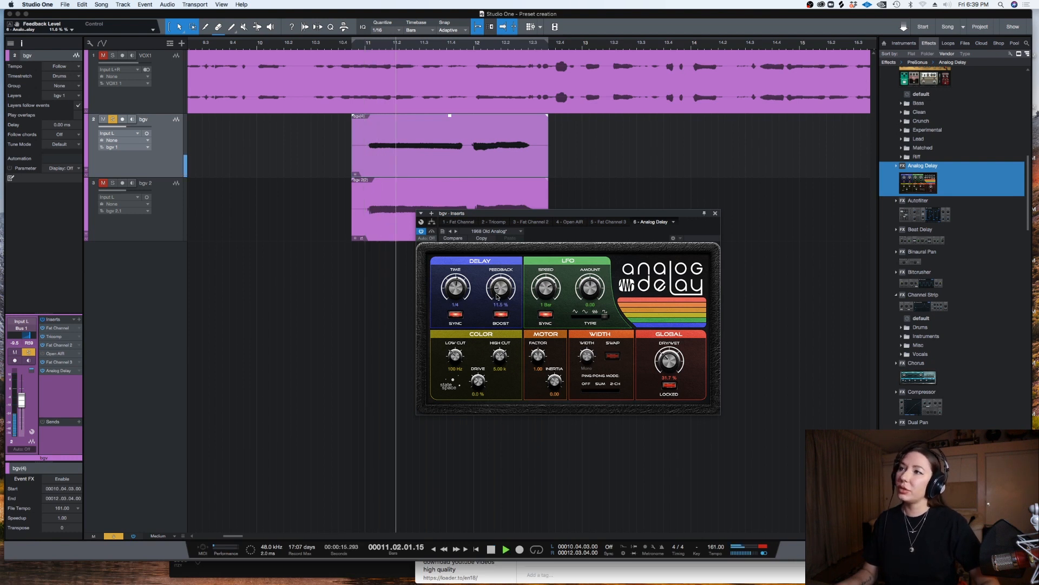
key("space")
Set the Analog Delay's time to 1/8 and its feedback to 9 % while auditioning bgv.
left_click_drag(465, 290, 452, 288)
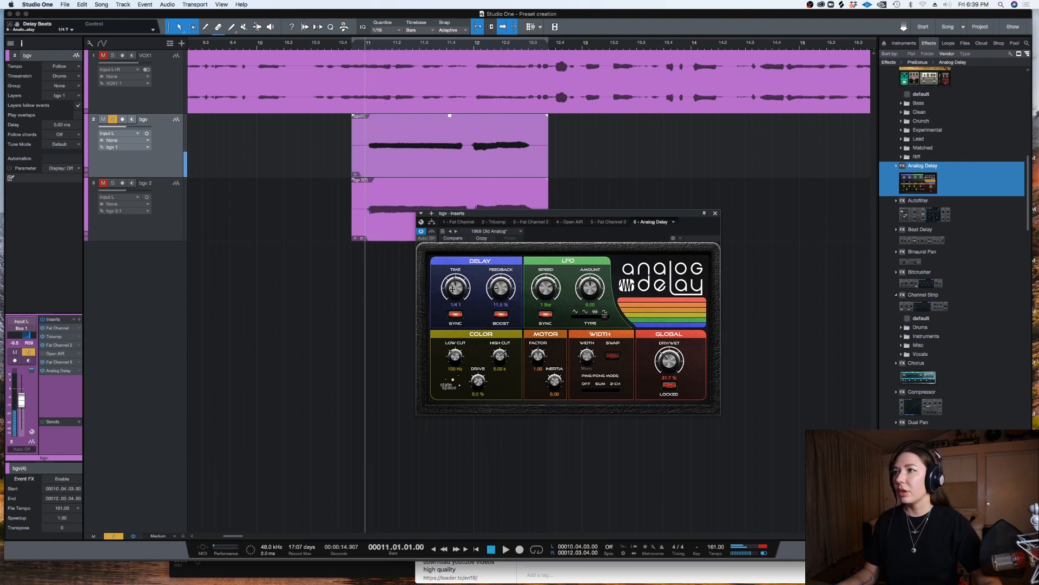
key("space")
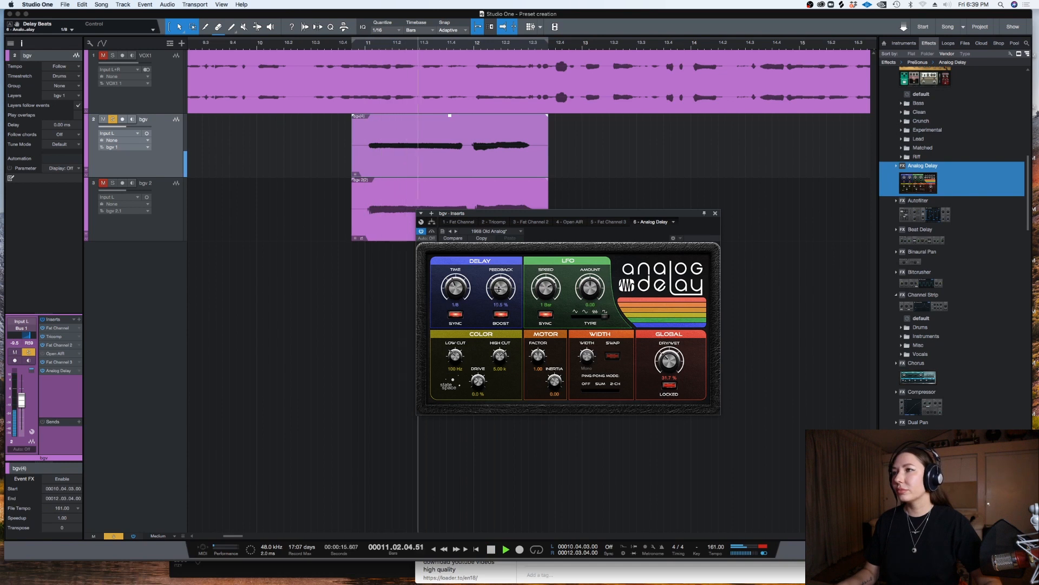
left_click_drag(498, 286, 501, 290)
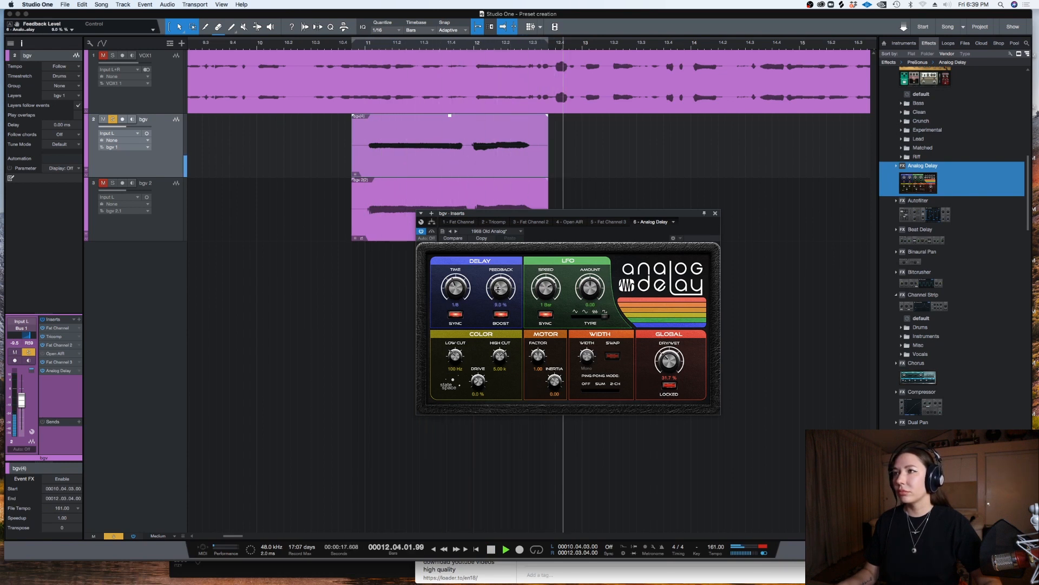
key("space")
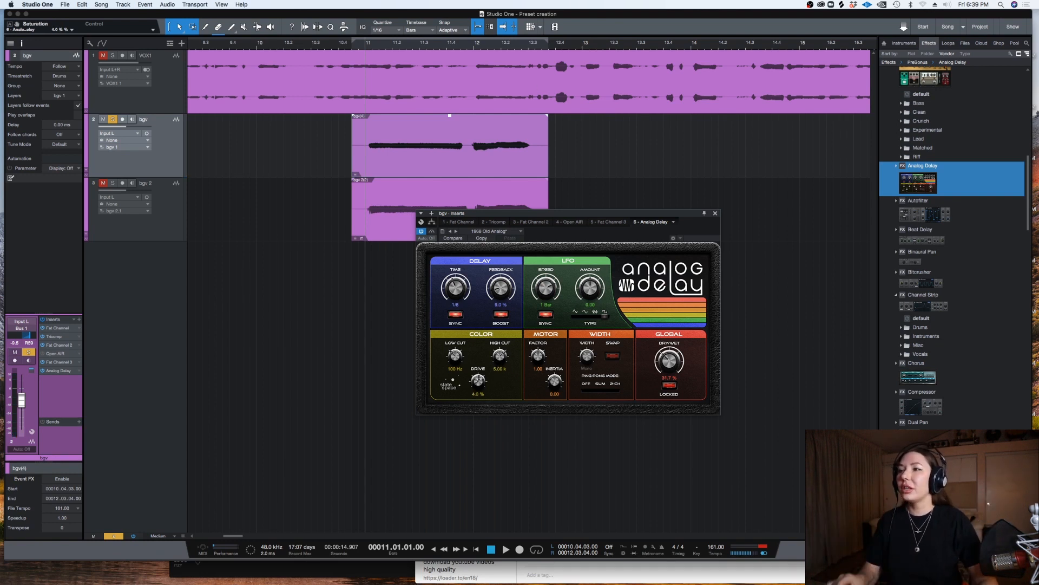
Set the Analog Delay's drive to 4.5 % and dry/wet mix to about 14.7 %, audition bgv and close the effect.
left_click_drag(479, 381, 479, 377)
key("space")
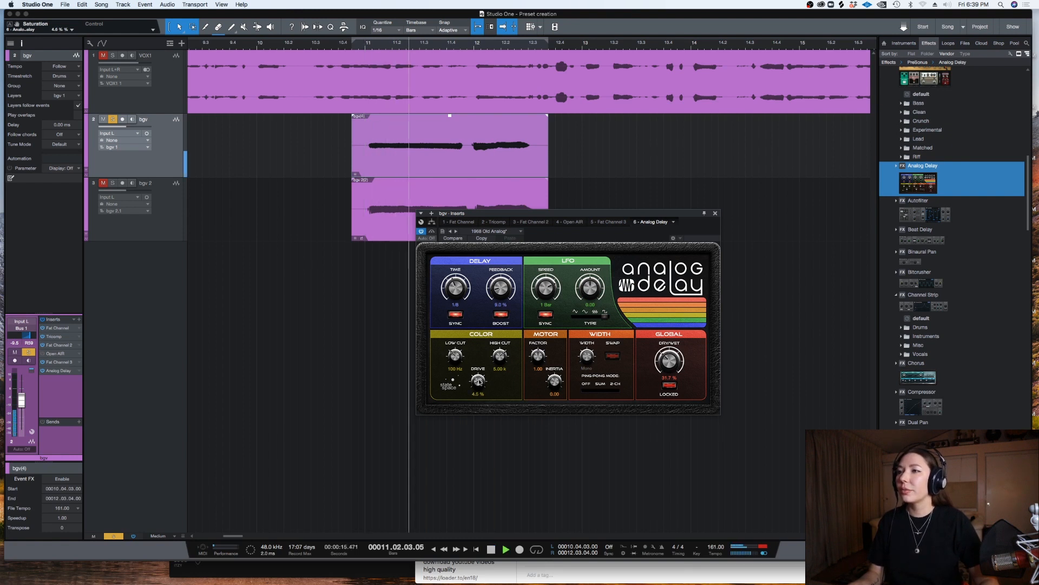
mouse_move(668, 361)
left_mouse_down()
mouse_move(667, 340)
mouse_move(670, 364)
left_mouse_up()
key("space")
key("space")
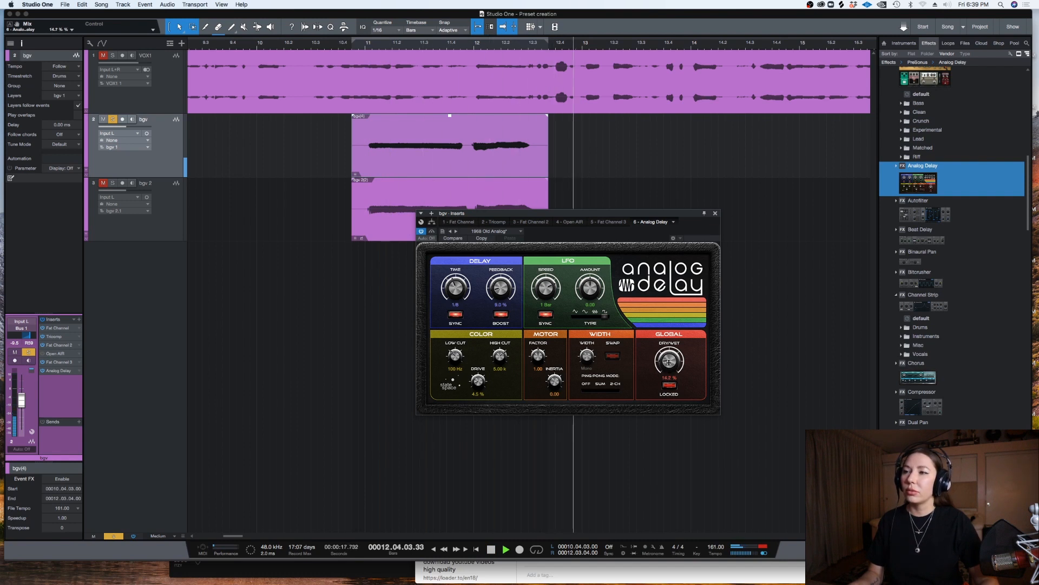
key("space")
left_click(715, 215)
For a new FX chain preset of the bgv inserts, enter the name "LYRE - Vtg Bgvs" and clear the carried-over description.
left_click(74, 318)
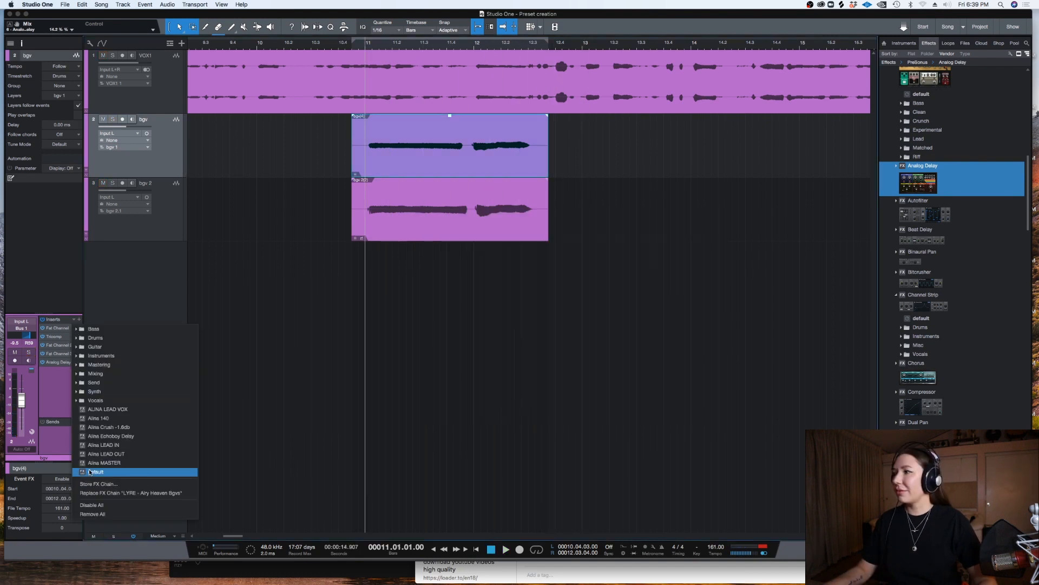
left_click(105, 485)
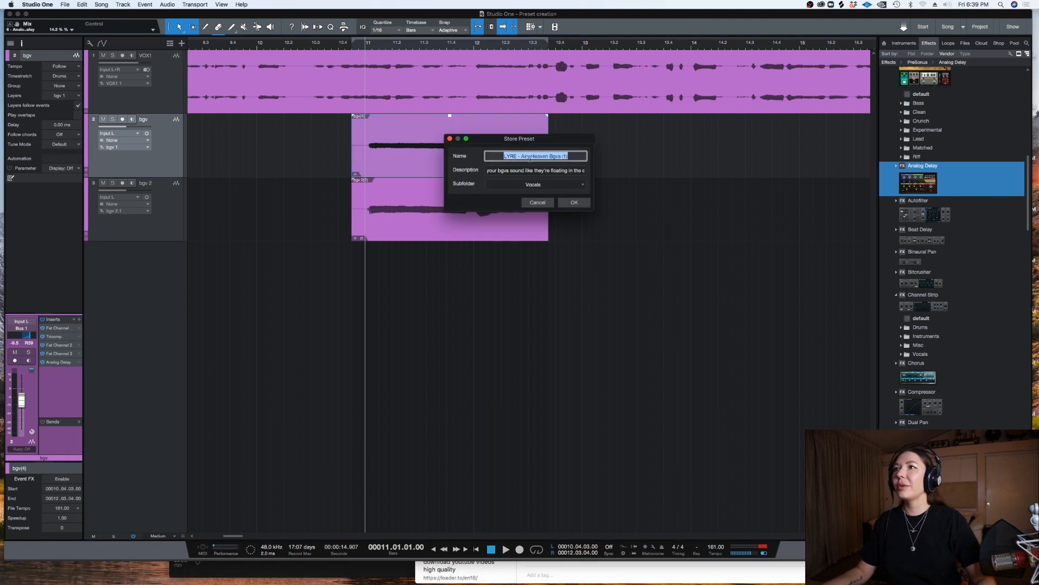
left_click_drag(569, 156, 530, 157)
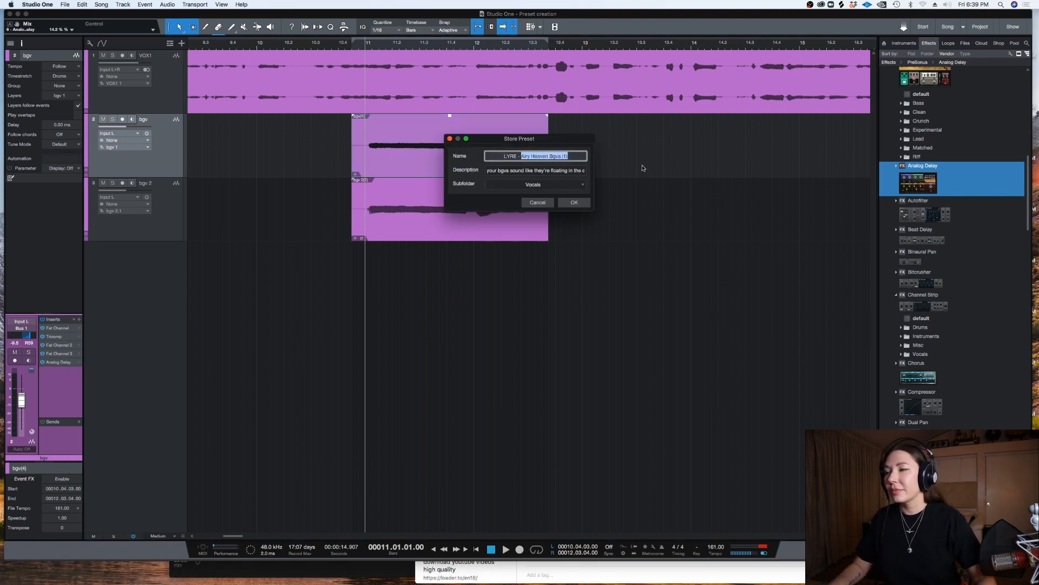
type("Vtg Bgvs")
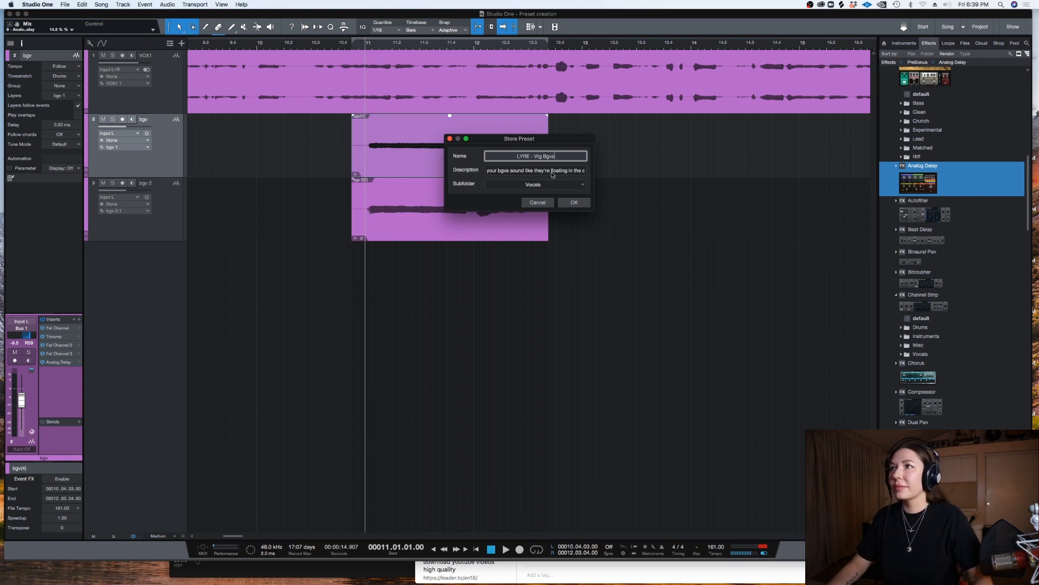
key("Tab")
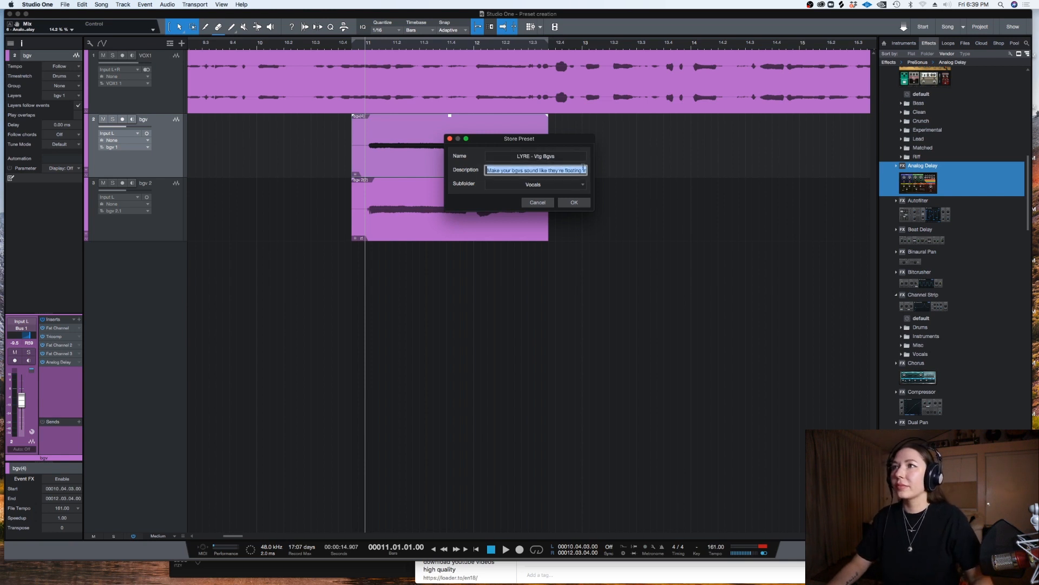
key("BackSpace")
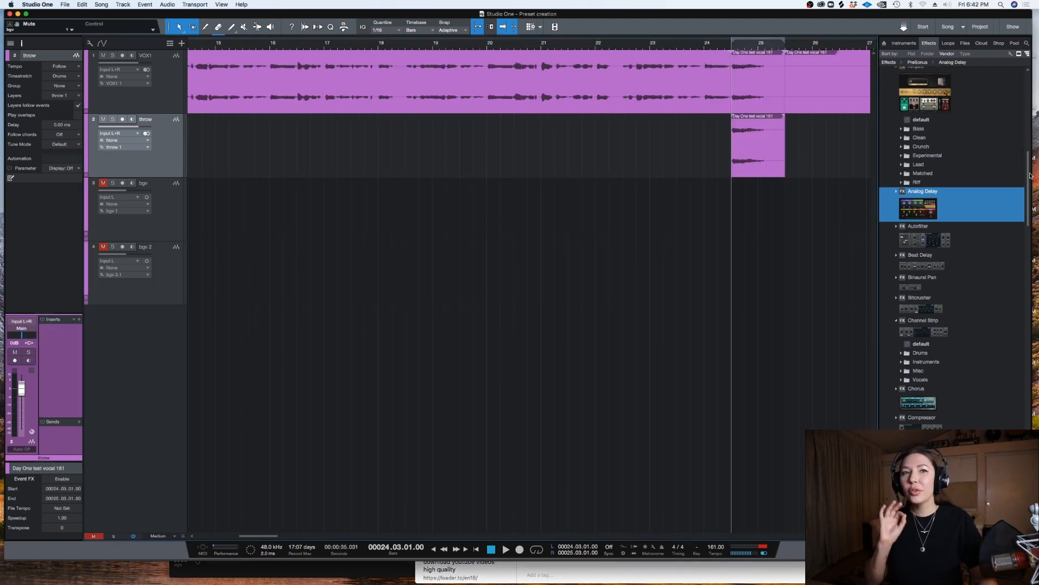
Solo VOX1, play it from the start of the throw clip at bar 24.3, and turn the solo off.
left_click_drag(1028, 177, 1010, 76)
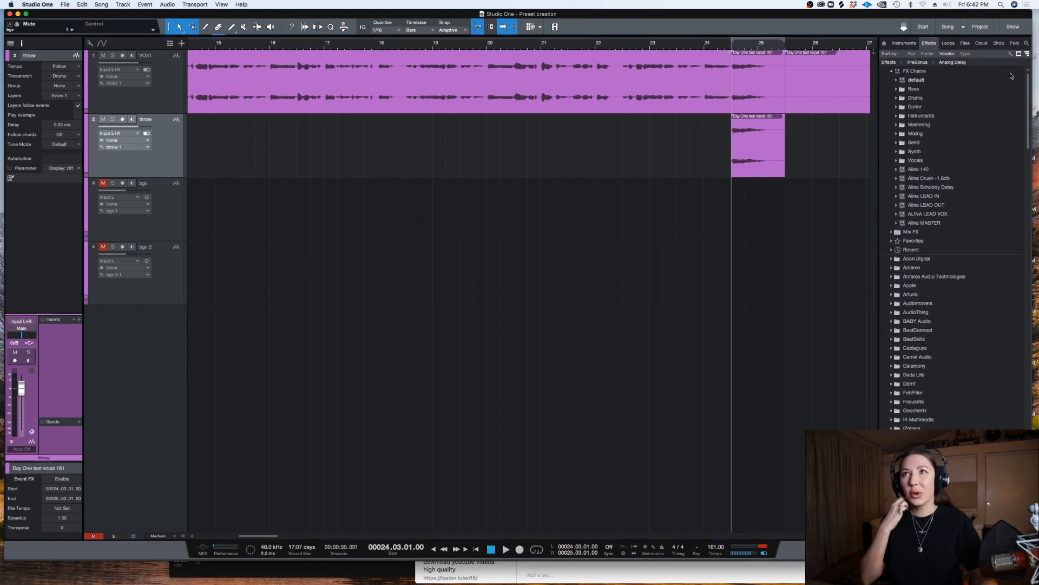
left_click(728, 45)
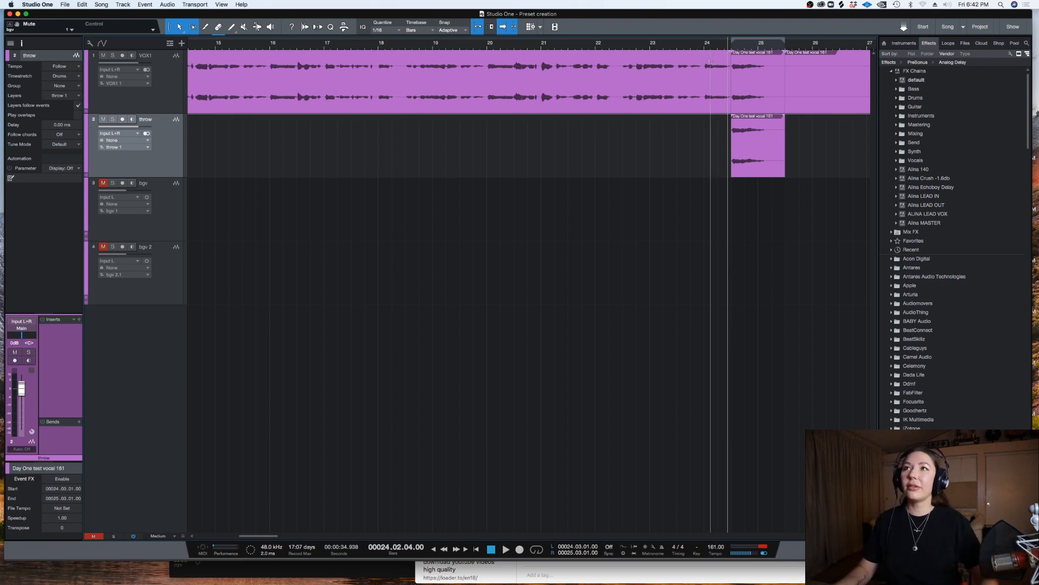
left_click(731, 44)
left_click(113, 57)
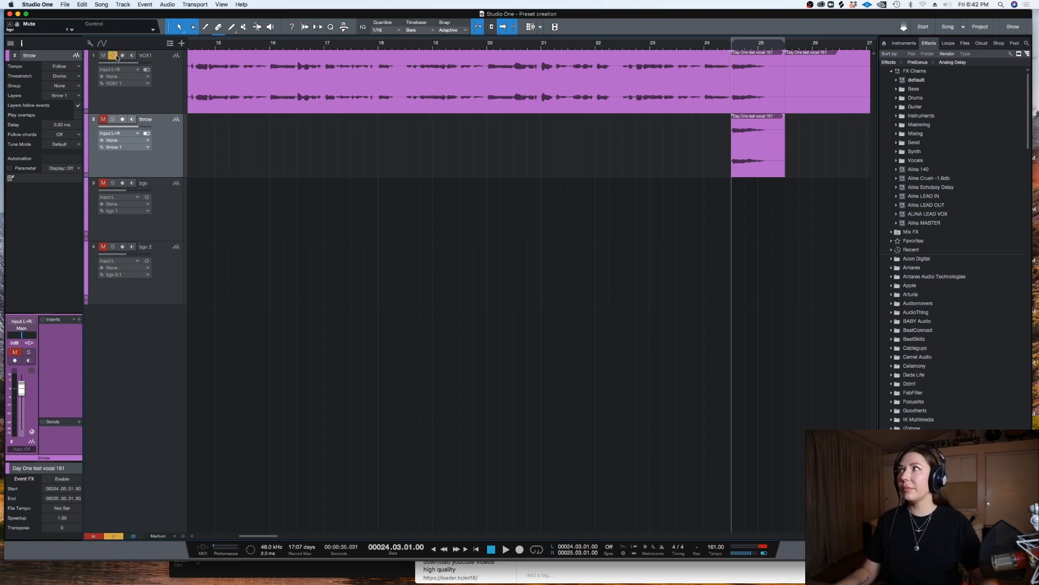
key("space")
key("space")
left_click(114, 56)
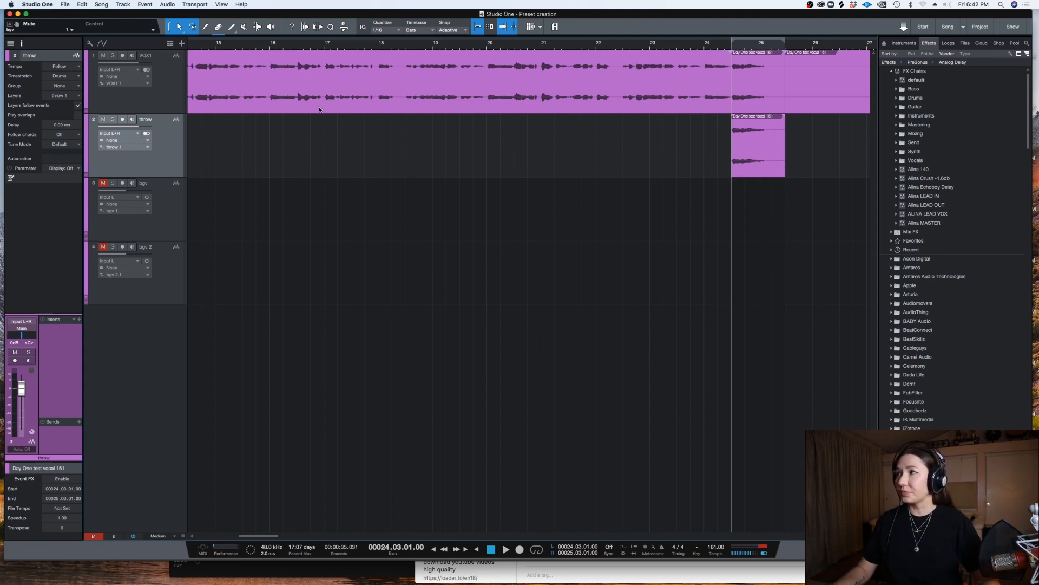
Load the "LYRE Warm Lead Vox" FX chain from the Vocals folder onto the throw track's inserts.
left_click(75, 321)
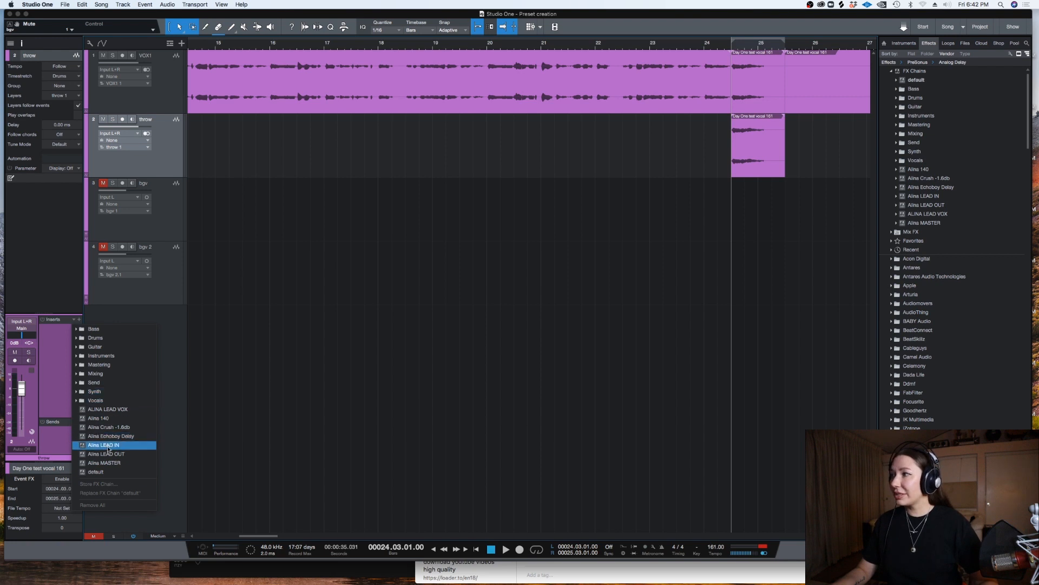
left_click(77, 398)
left_click(76, 396)
left_click(76, 395)
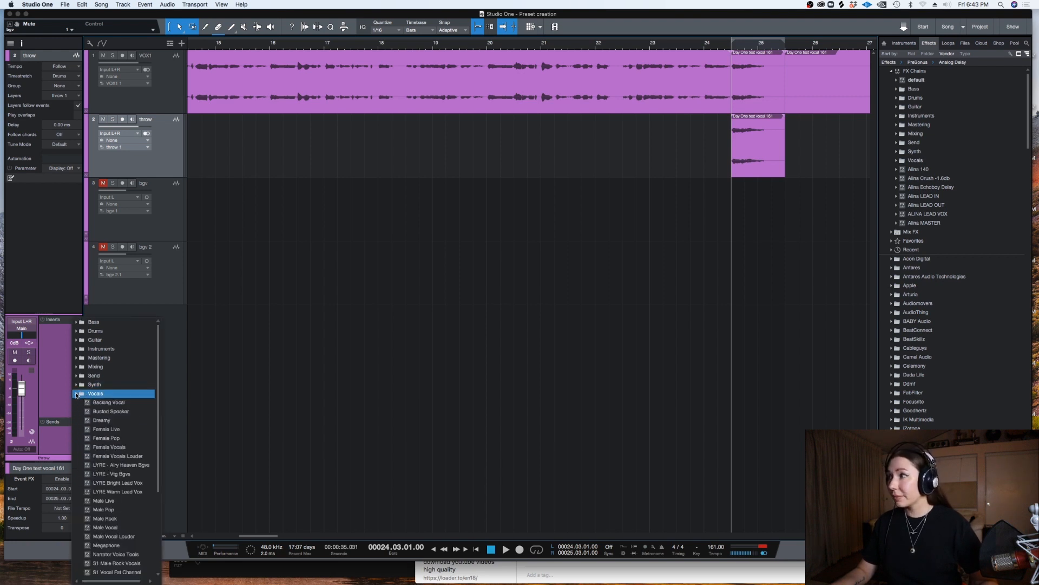
left_click(109, 493)
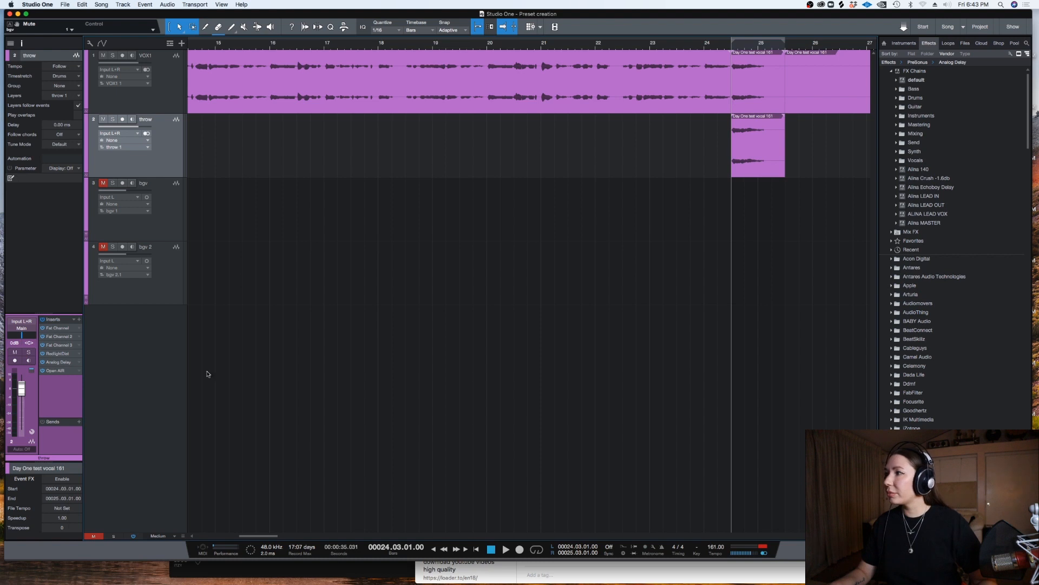
Solo and audition the throw track, and bypass its Analog Delay and Open AIR inserts.
left_click(112, 120)
key("space")
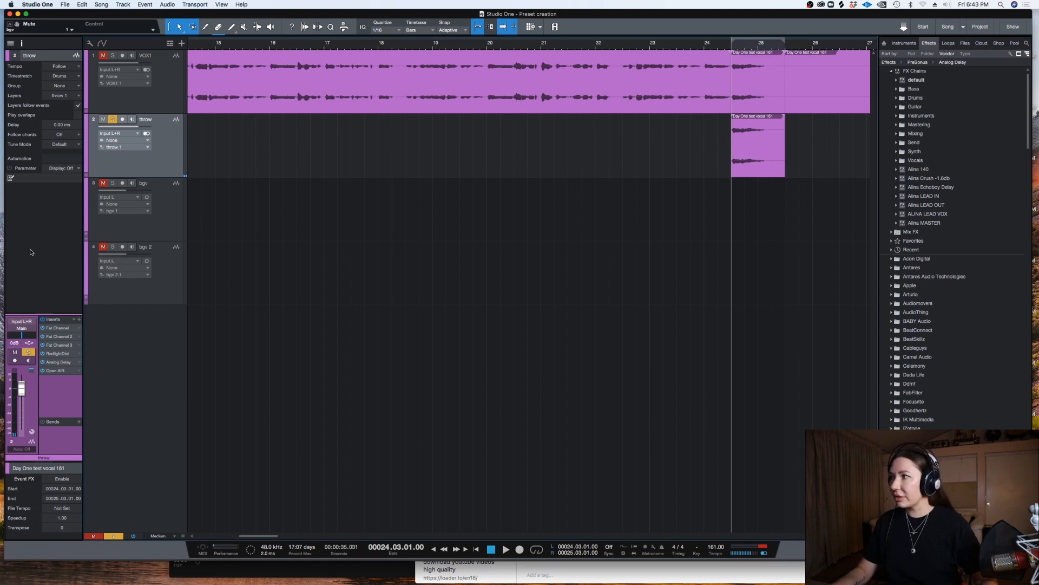
In throw's RedlightDist, raise the mix to about 55 % and set the distortion type to Soft Tube while auditioning the track.
left_click(55, 353)
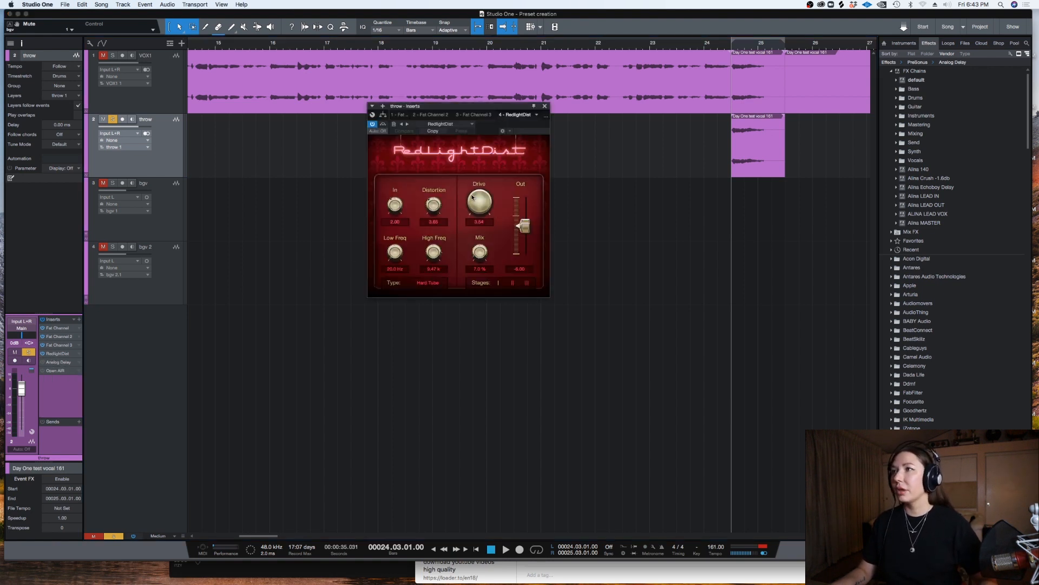
key("space")
key("space")
key("space")
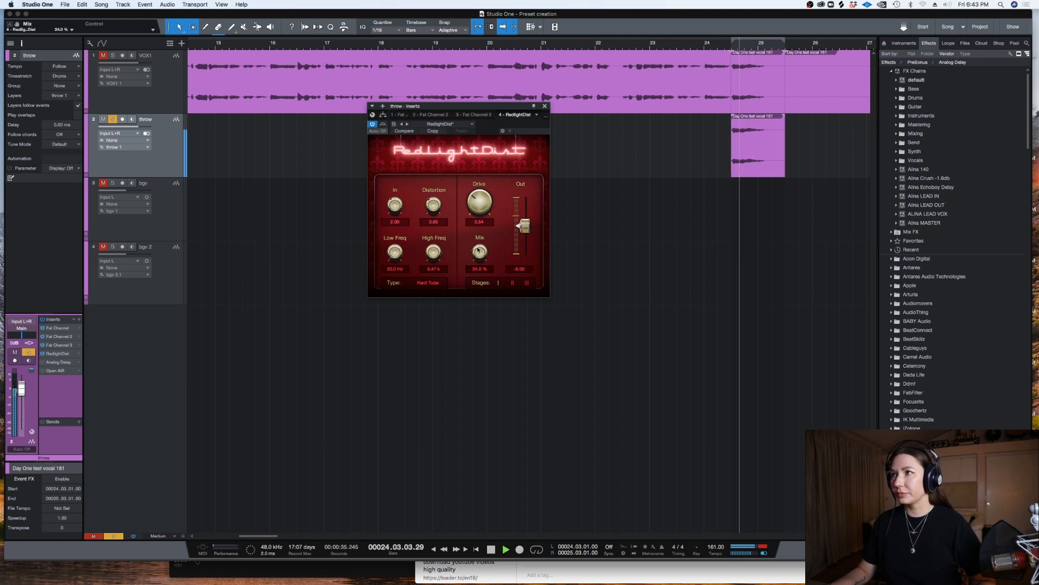
left_click_drag(479, 253, 477, 246)
key("space")
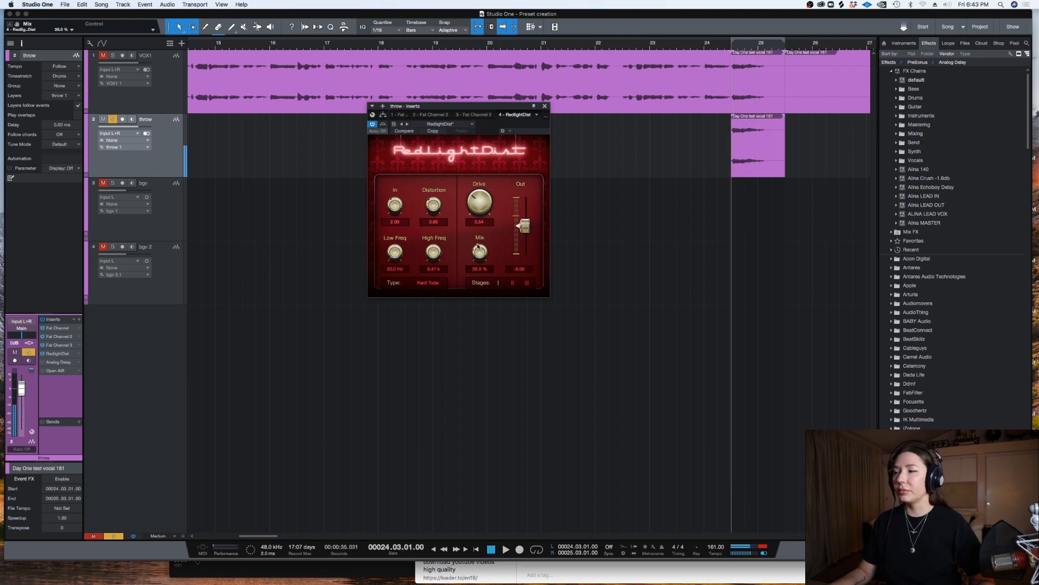
left_click(433, 283)
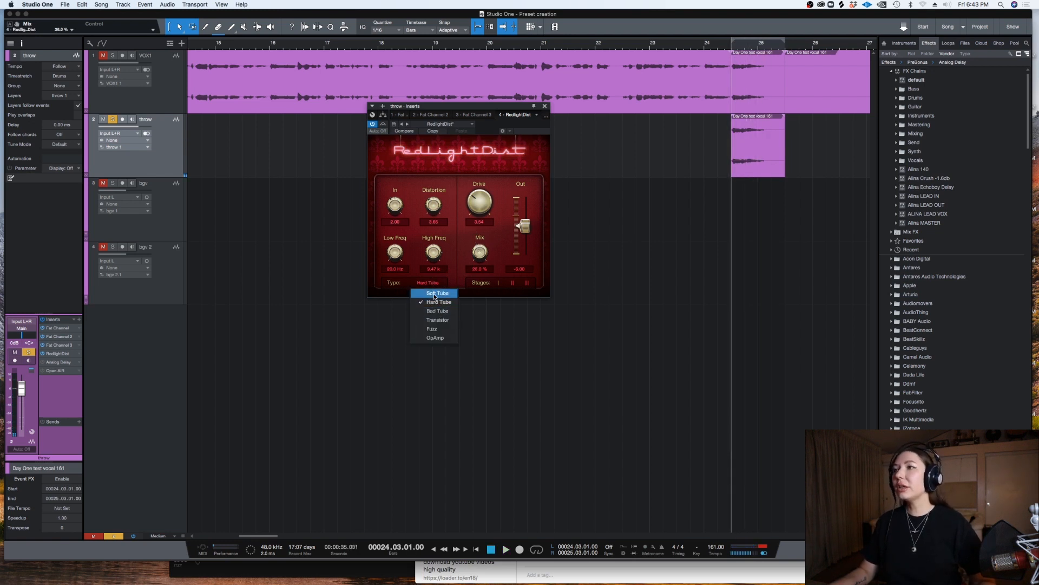
left_click(434, 292)
key("space")
key("space")
left_click(432, 286)
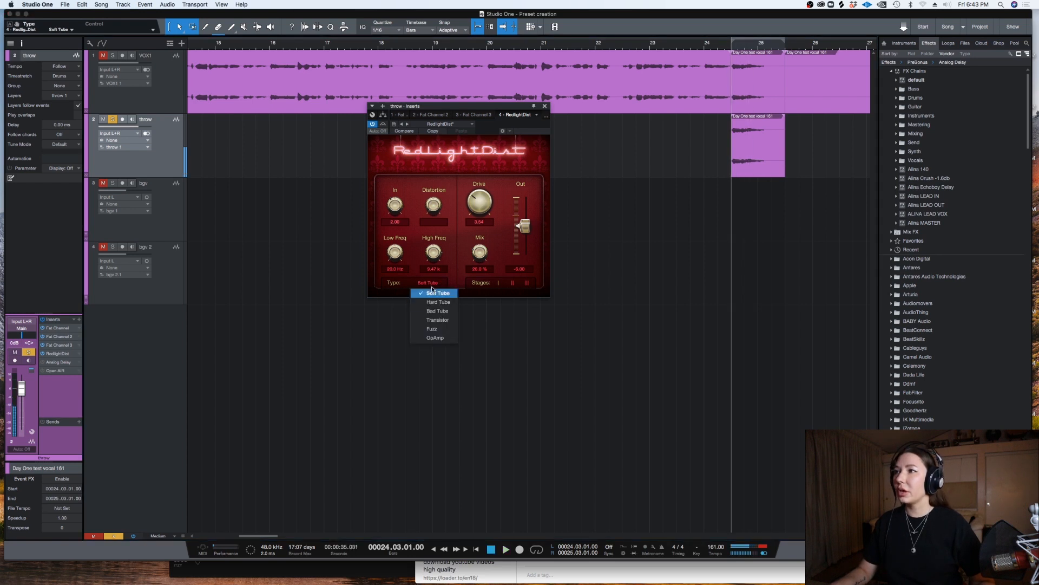
left_click(432, 289)
Set RedlightDist's mix to about 50 % and its high frequency to about 10.9 kHz, audition throw and close the effect.
left_click_drag(480, 240, 475, 232)
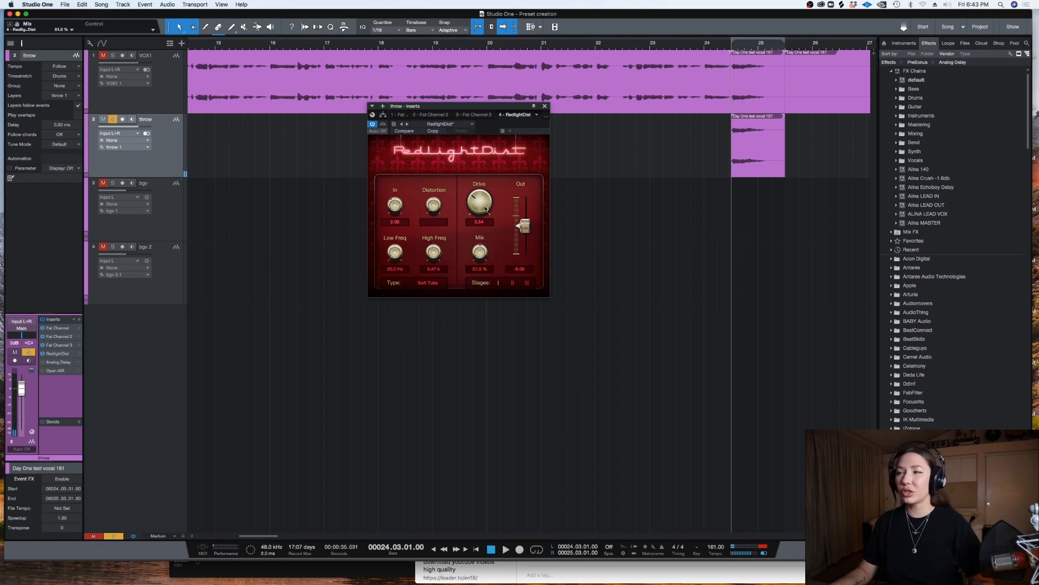
key("space")
key("space")
left_click(433, 284)
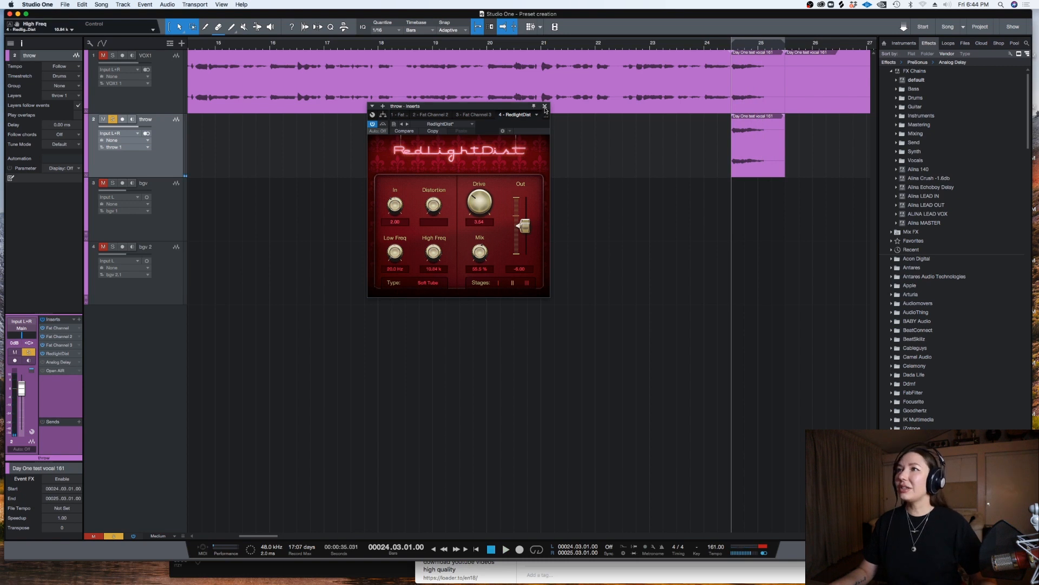
left_click(545, 107)
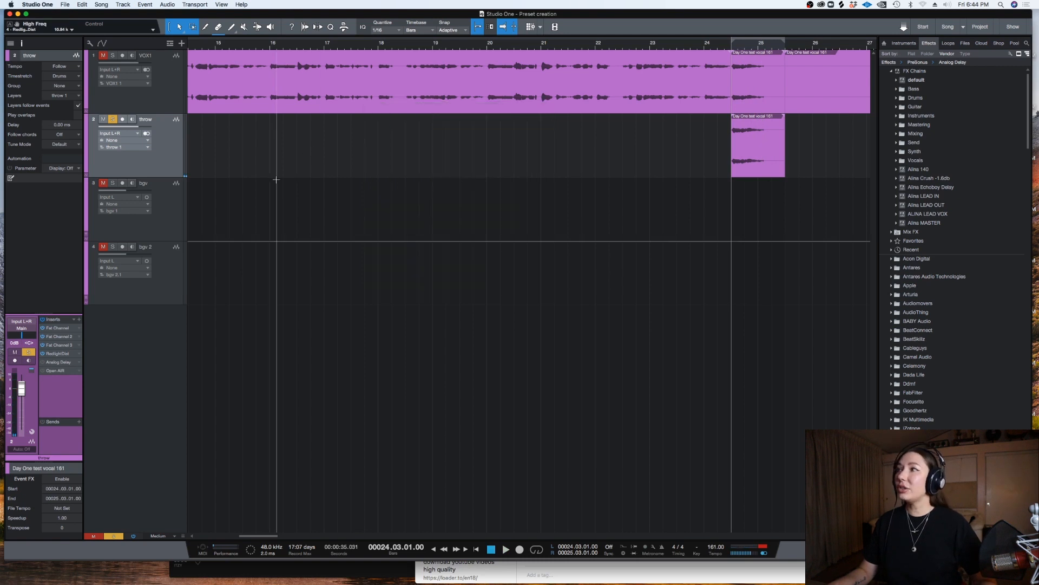
Reopen throw's RedlightDist, lower its mix to about 37 % while auditioning, and close the effect.
left_click(58, 354)
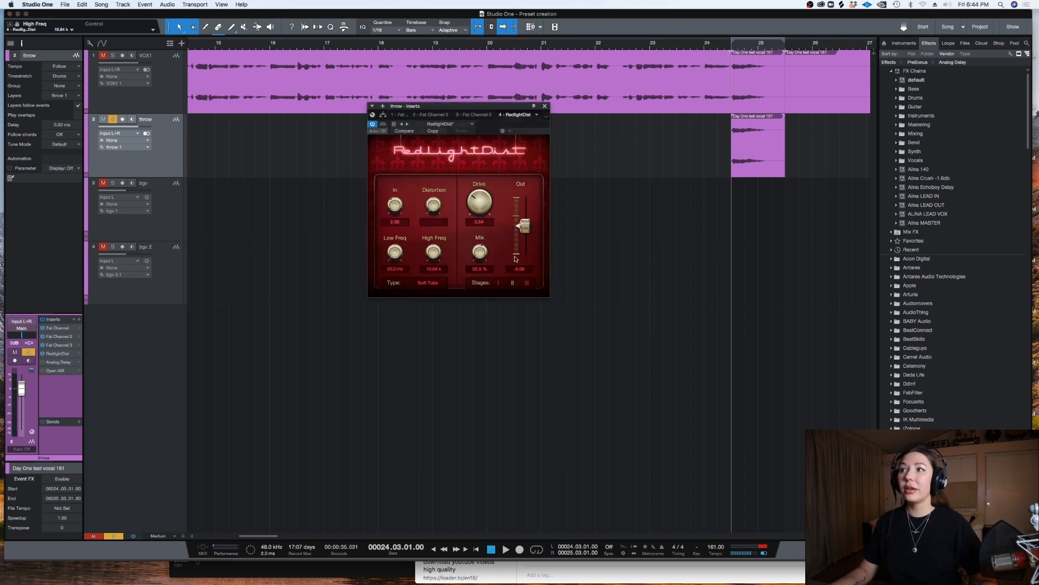
left_click_drag(475, 261, 475, 268)
key("space")
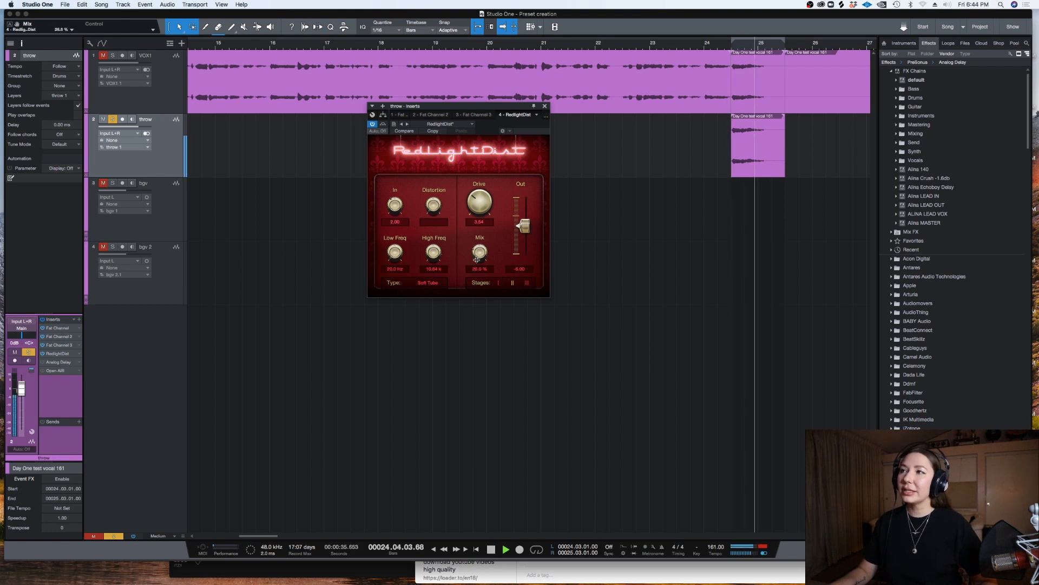
key("space")
left_click(545, 107)
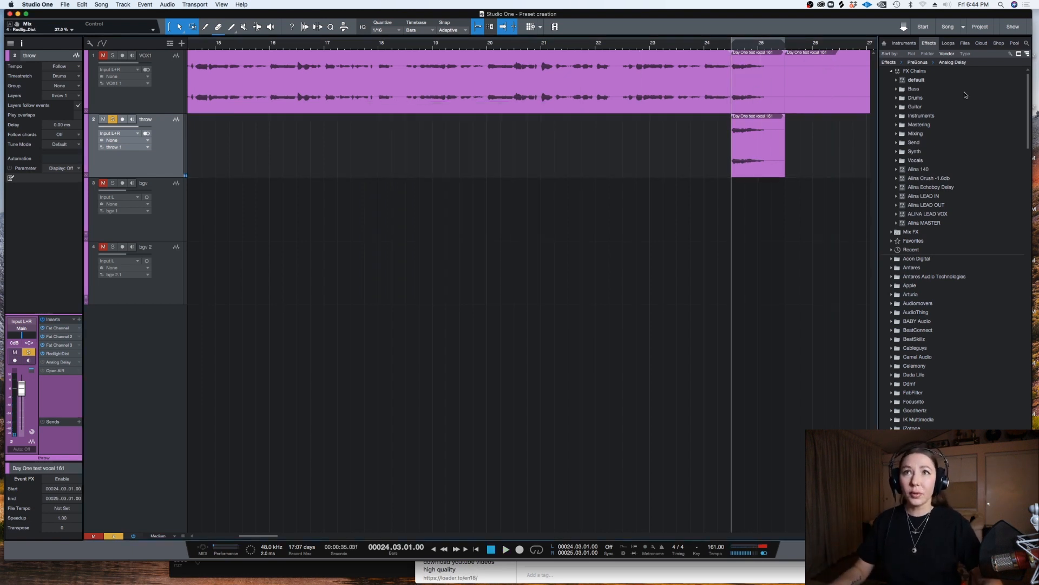
Reactivate and open throw's Open AIR reverb, and set its dry/wet mix to about 31 % while auditioning.
scroll(1029, 87, "down", 15)
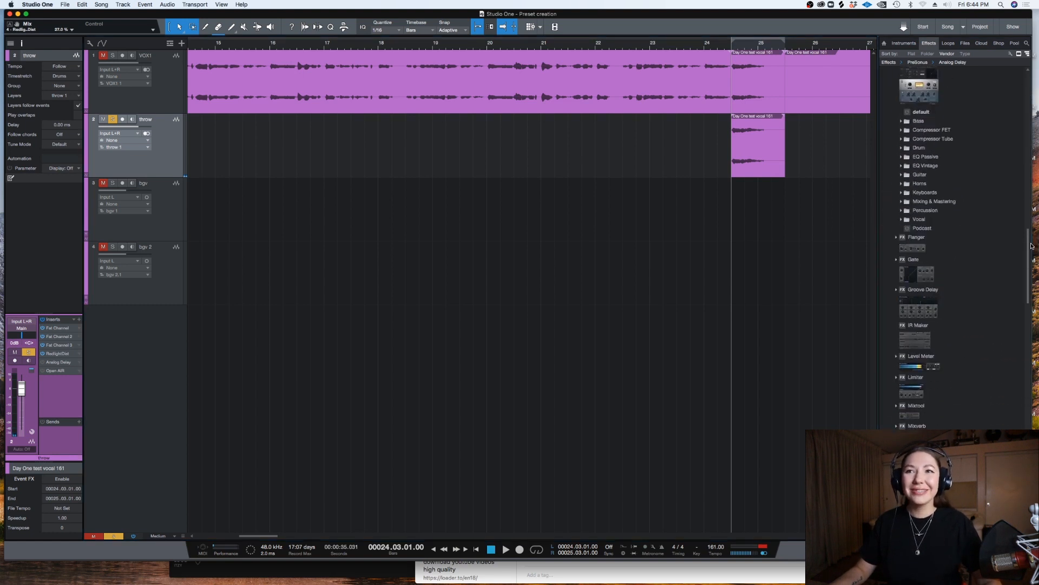
left_click(78, 371)
double_click(58, 372)
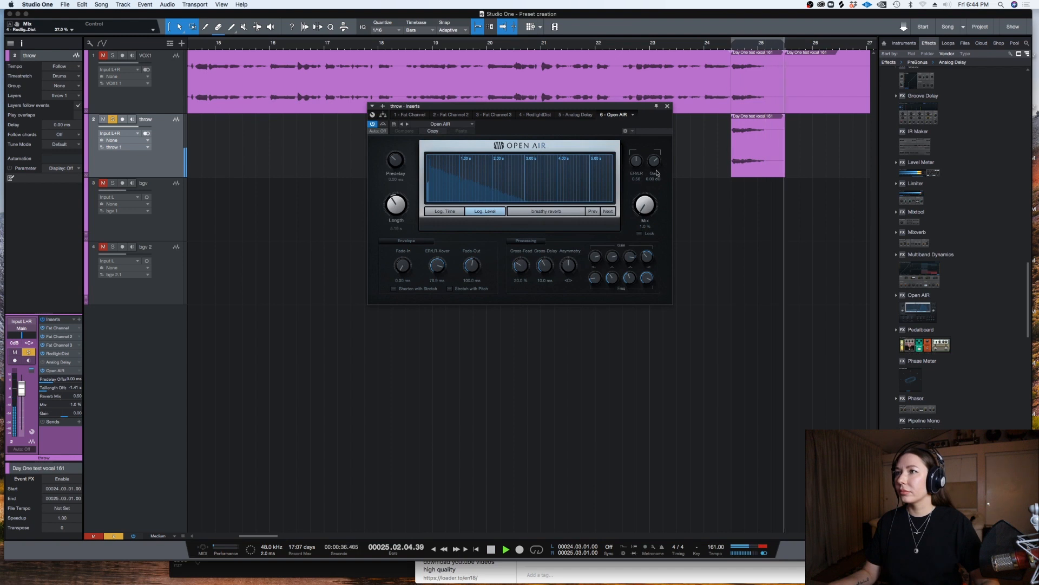
scroll(639, 208, "up", 2)
mouse_move(646, 206)
left_mouse_down()
mouse_move(640, 189)
mouse_move(643, 211)
left_mouse_up()
key("space")
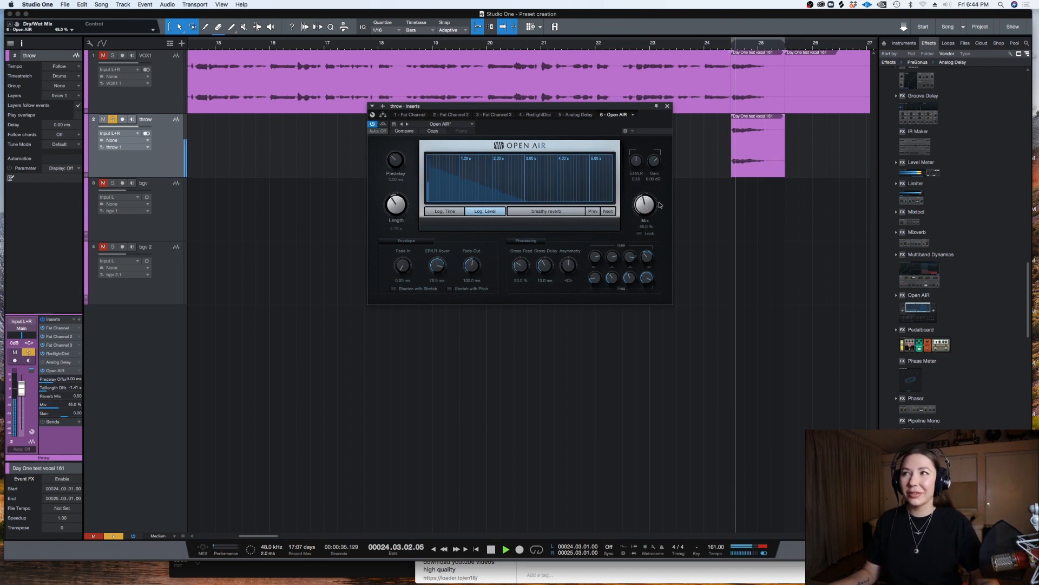
key("space")
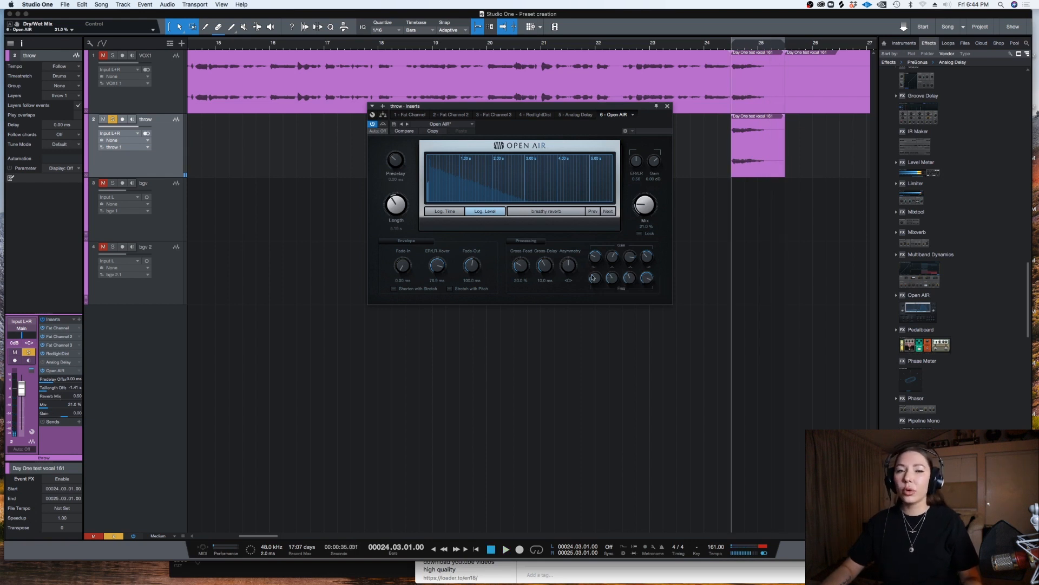
Cut Open AIR's low-mid gain to about -22.8 dB and audition the throw track.
left_click_drag(611, 256, 610, 270)
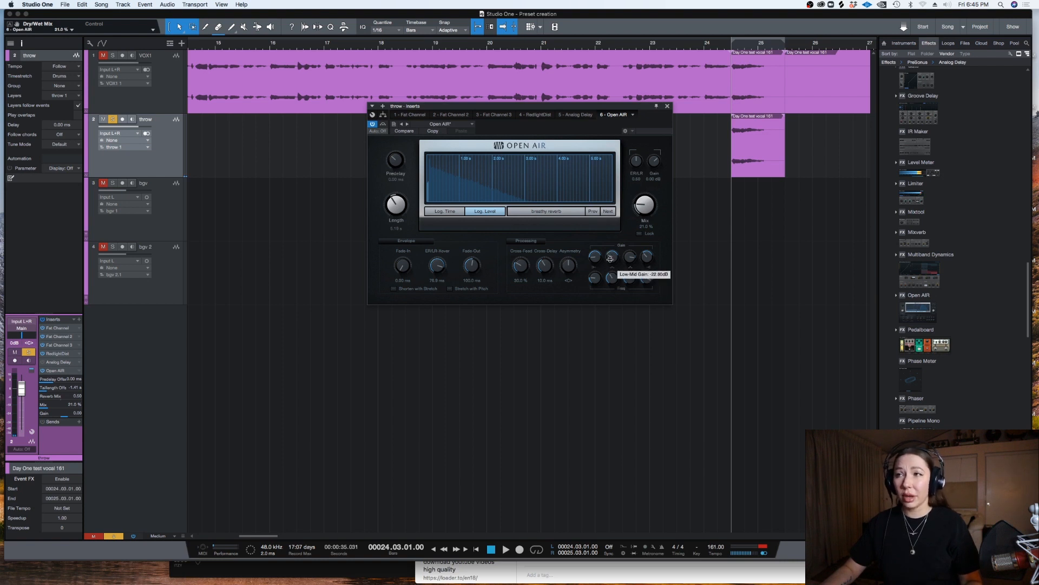
mouse_move(600, 261)
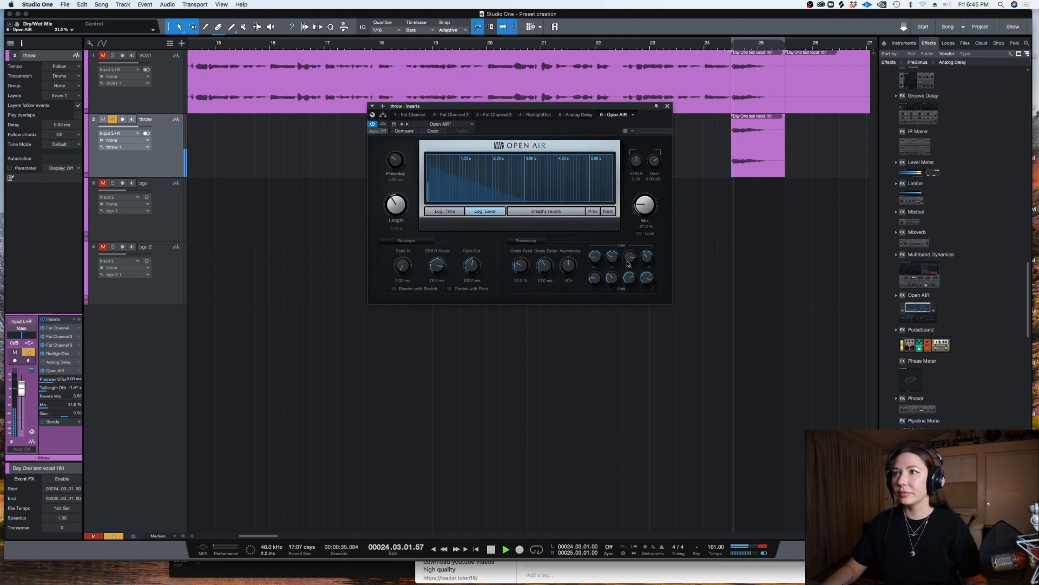
key("space")
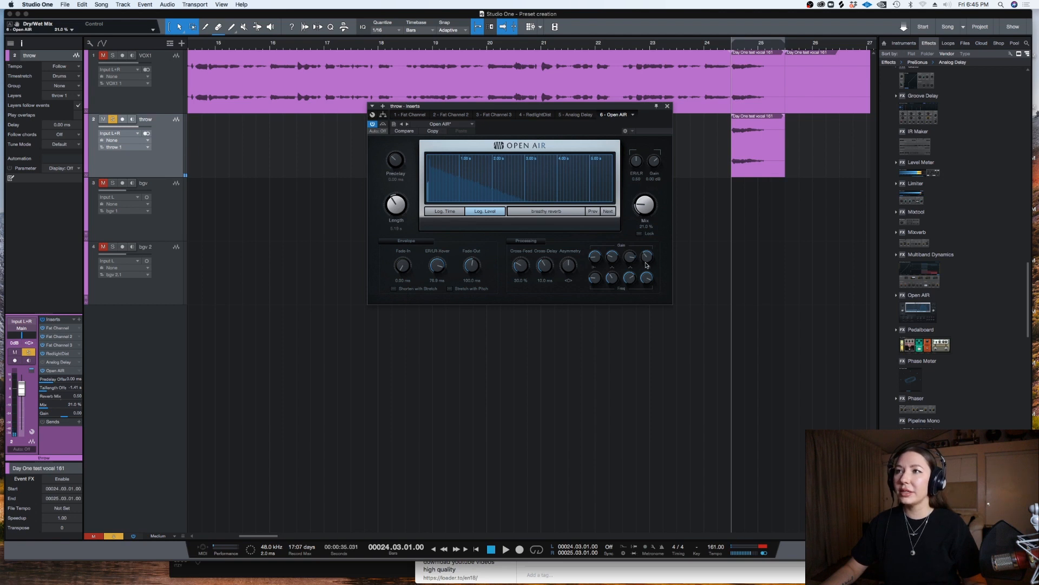
Set Open AIR's high-shelf gain to about -13.7 dB and its mid-high gain to about 8.2 dB while auditioning throw.
key("space")
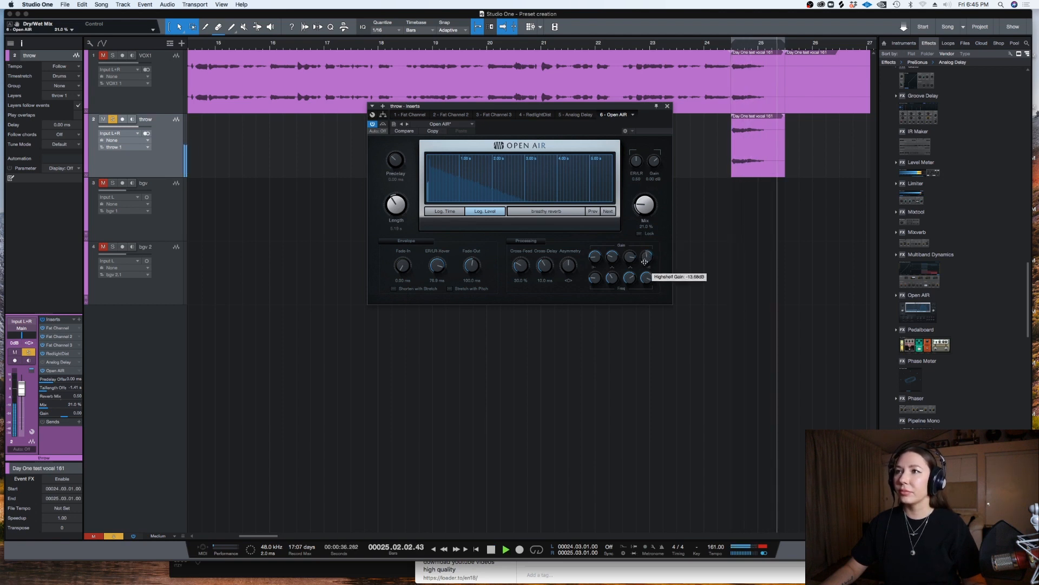
key("space")
mouse_move(630, 247)
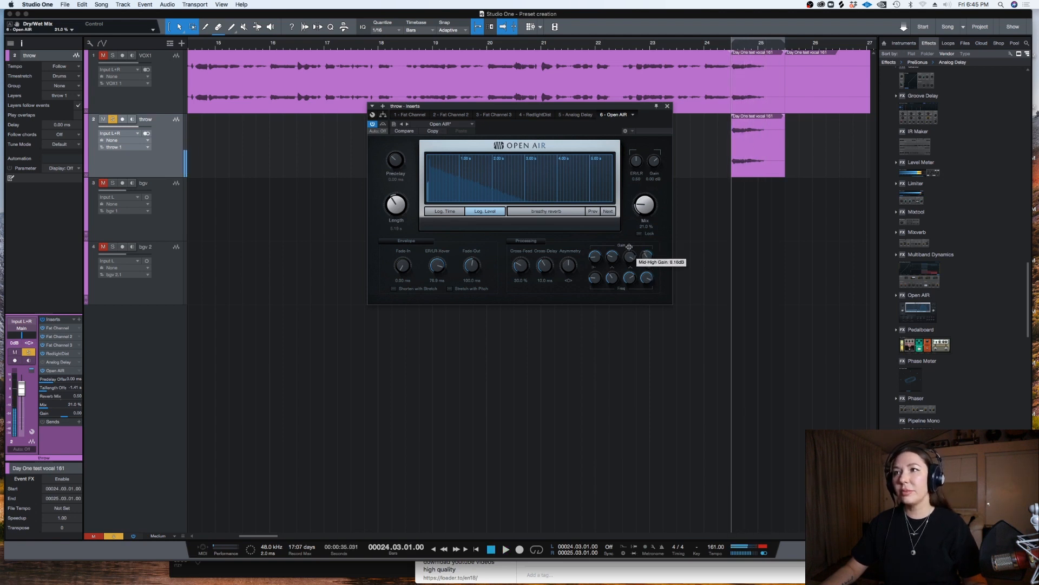
Fine-tune Open AIR's dry/wet mix to about 30 % while repeatedly auditioning throw, and close the effect.
key("space")
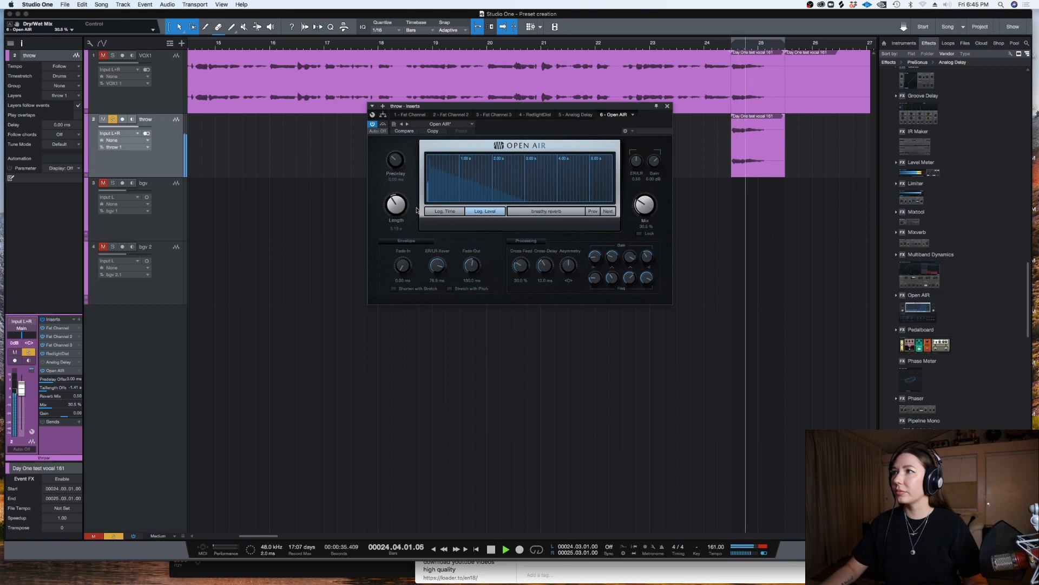
key("space")
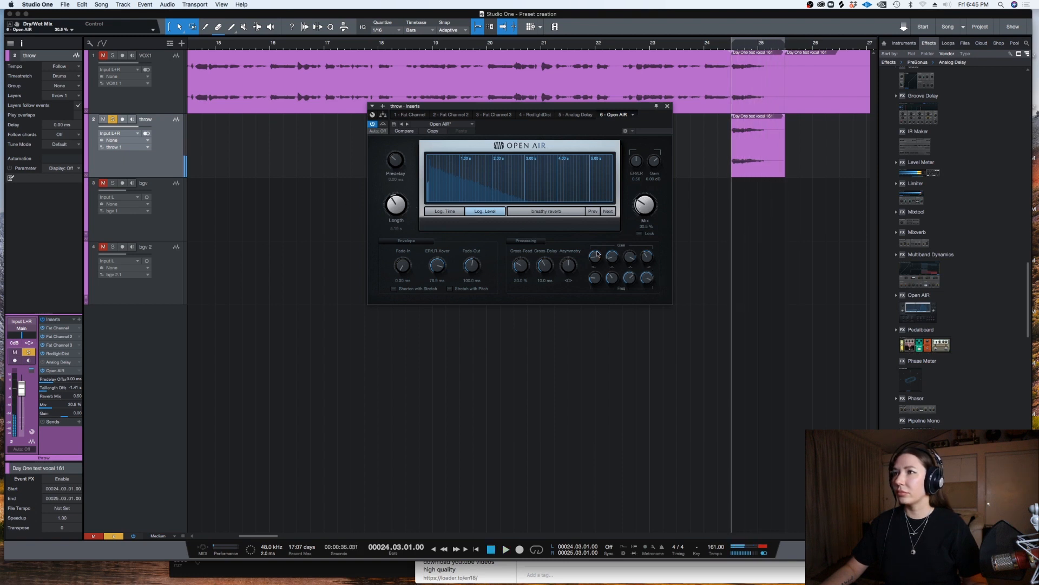
key("space")
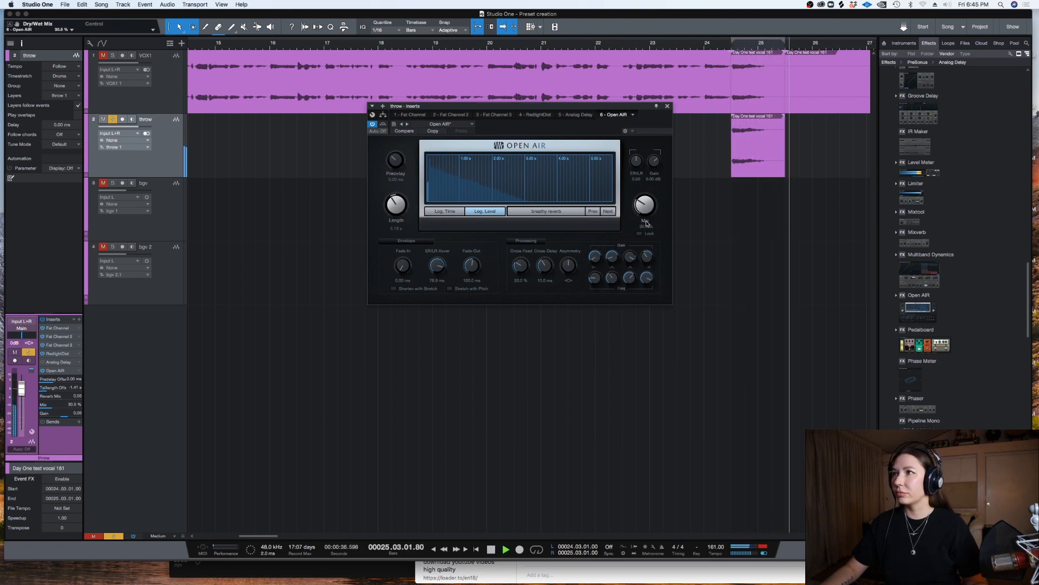
key("space")
key("space")
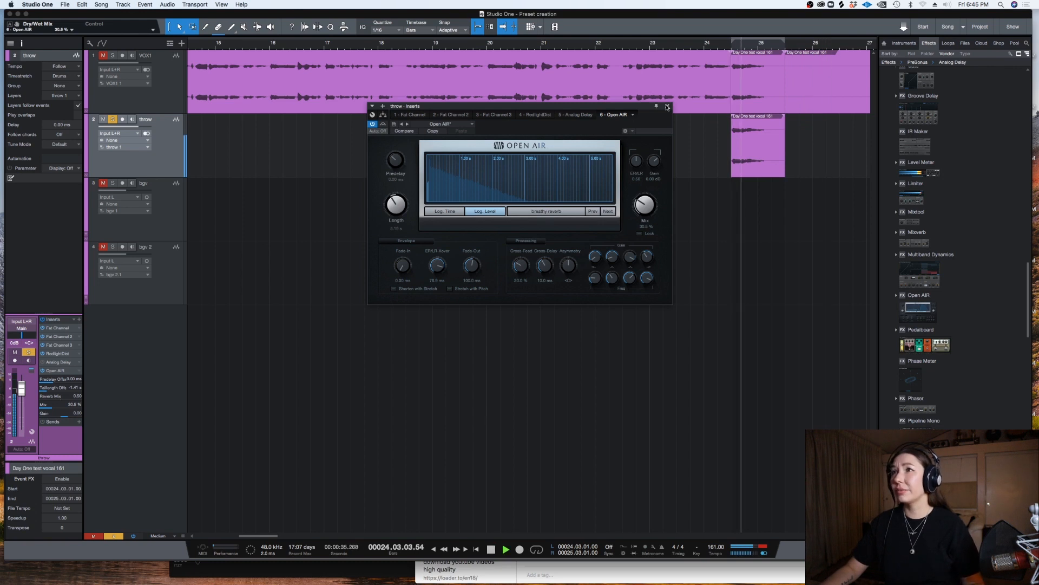
left_click(667, 107)
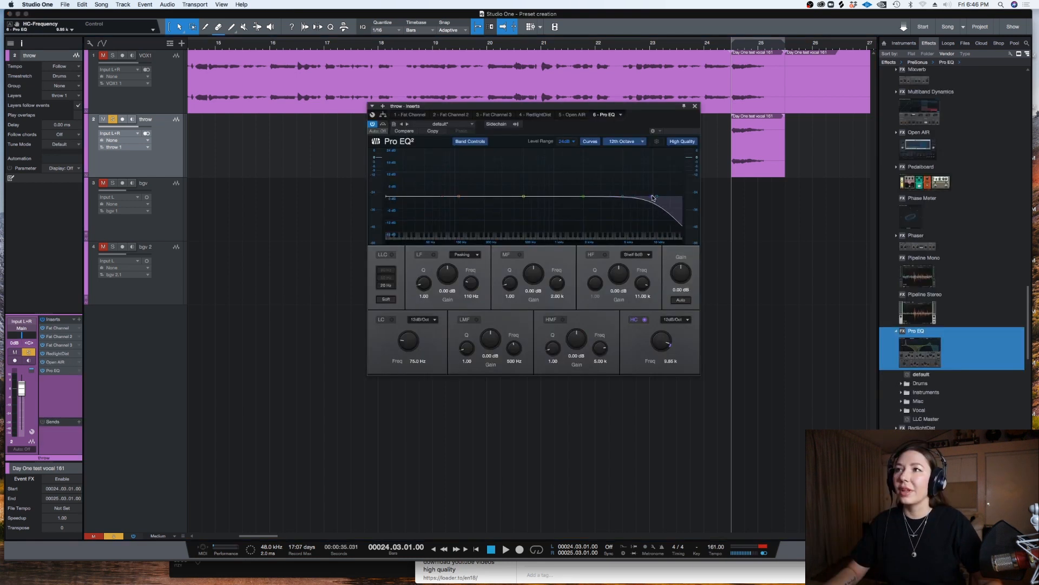
Set the high-cut filter of throw's Pro EQ to a 48 dB/Oct slope at about 3.1 kHz.
left_click_drag(653, 198, 632, 209)
left_click(676, 320)
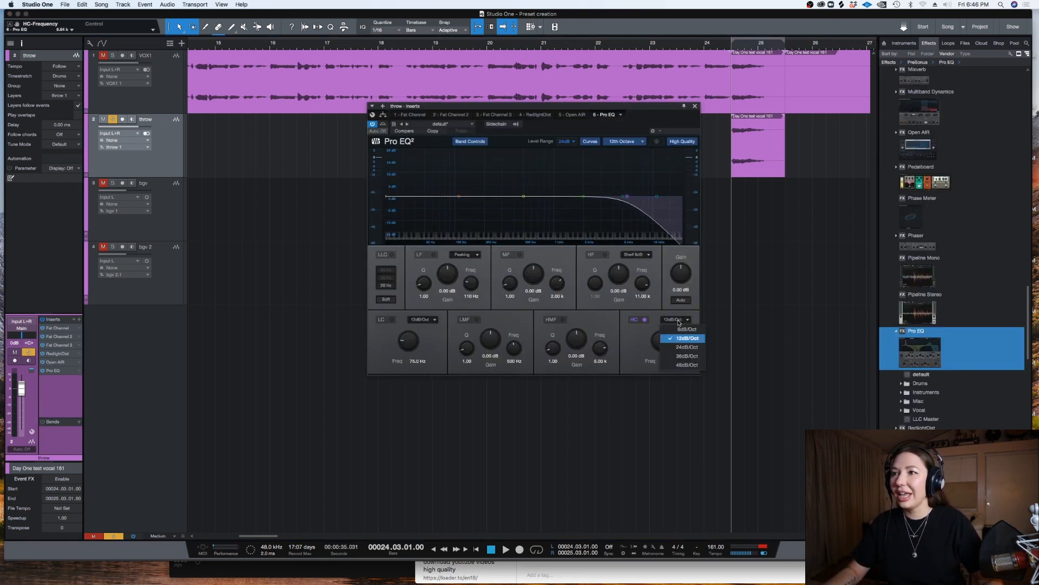
left_click(687, 367)
left_click_drag(627, 199, 606, 201)
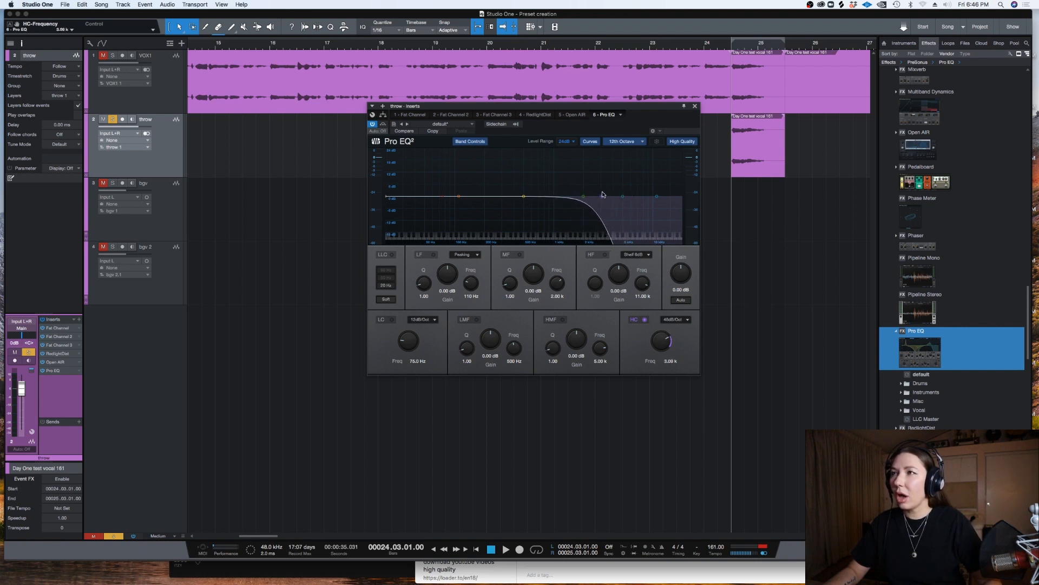
Move the Pro EQ window clear of the throw clip, select the clip and raise the high-cut frequency.
left_click_drag(635, 110, 711, 189)
left_click(729, 139)
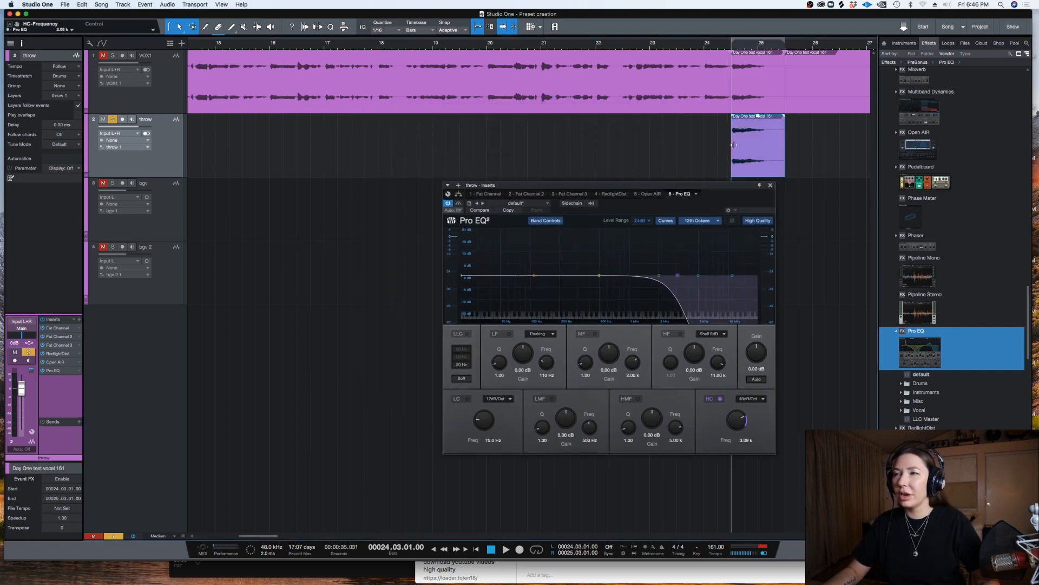
left_click_drag(678, 276, 710, 280)
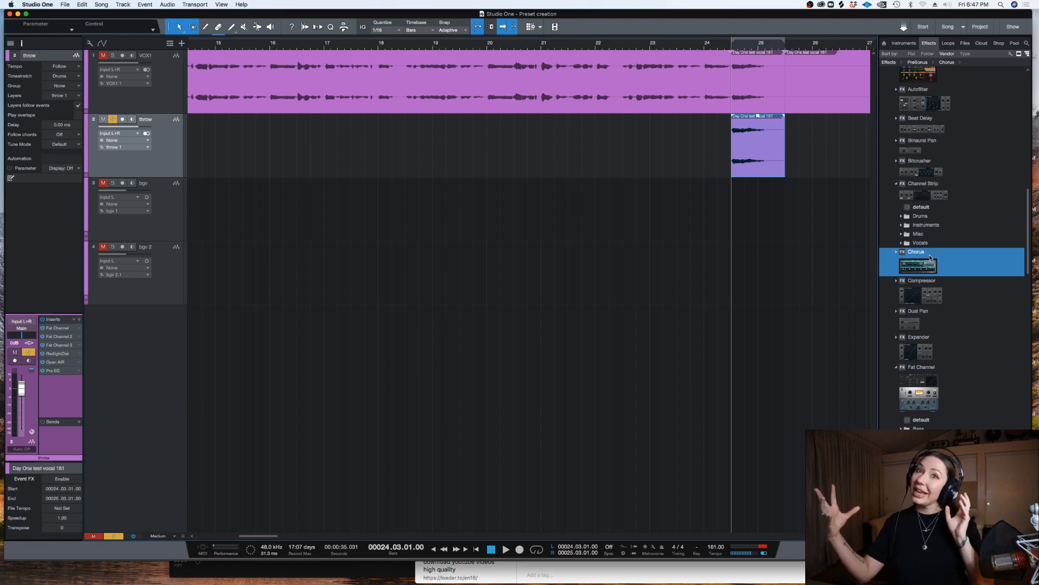
Add the Chorus effect to the throw track's inserts and switch its mode to Doubler.
left_click_drag(930, 258, 736, 147)
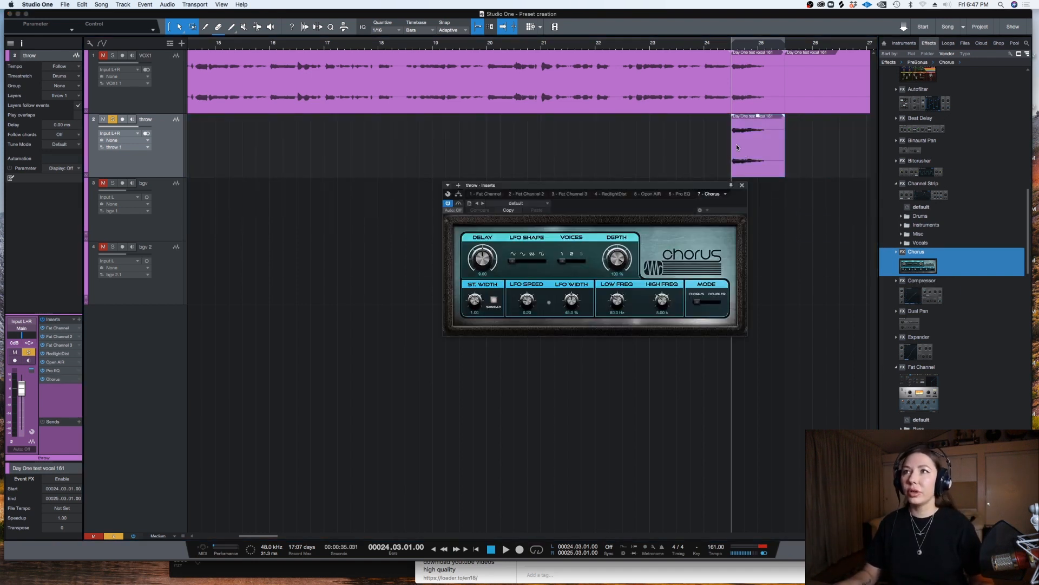
left_click(703, 306)
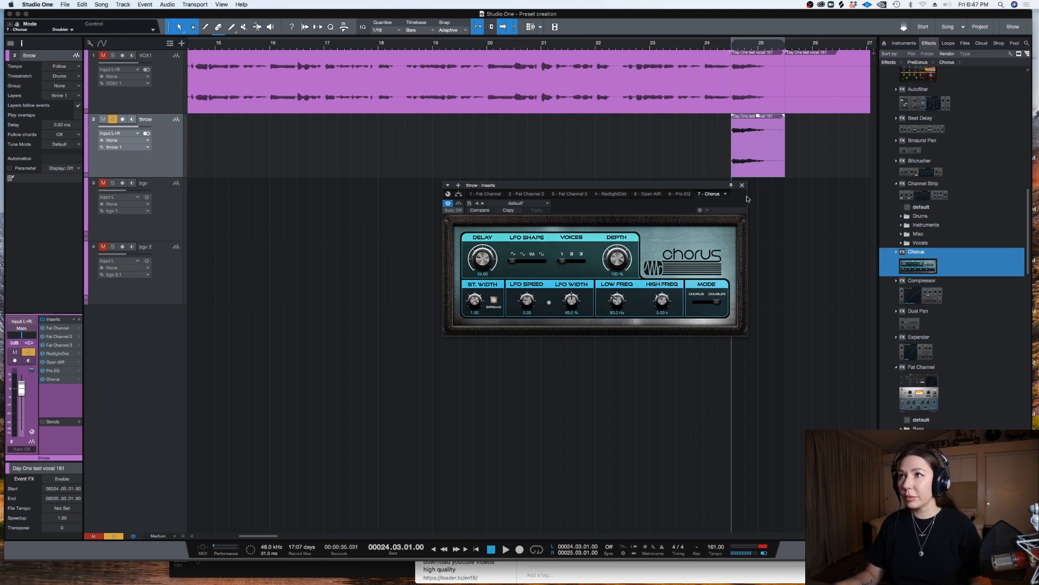
Unsolo the throw track, lower its volume to -4.8 dB while auditioning, and store its chain as a preset for a throw with attitude.
key("space")
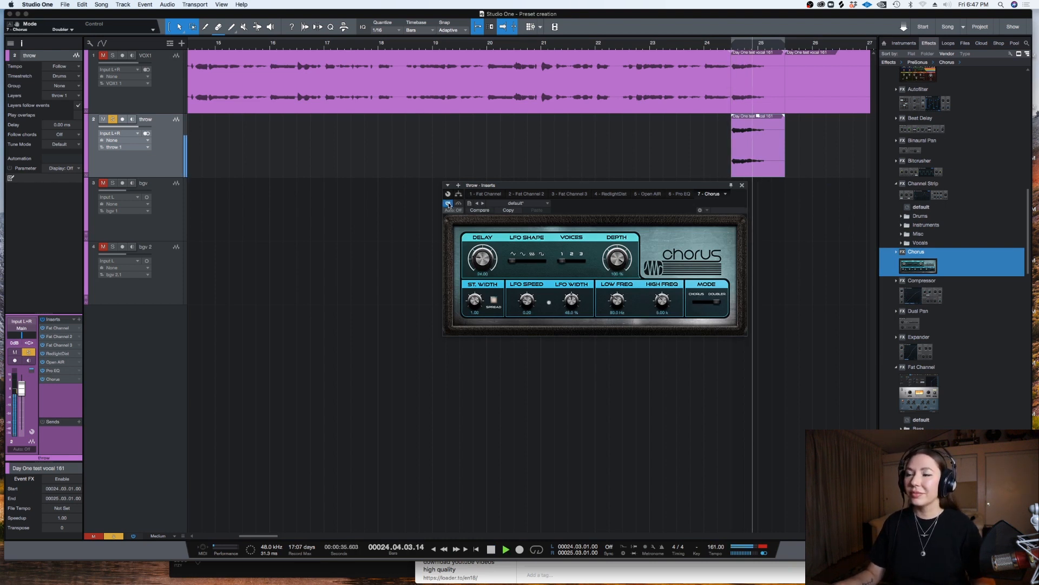
key("super+w")
left_click(112, 119)
left_click_drag(129, 127, 124, 126)
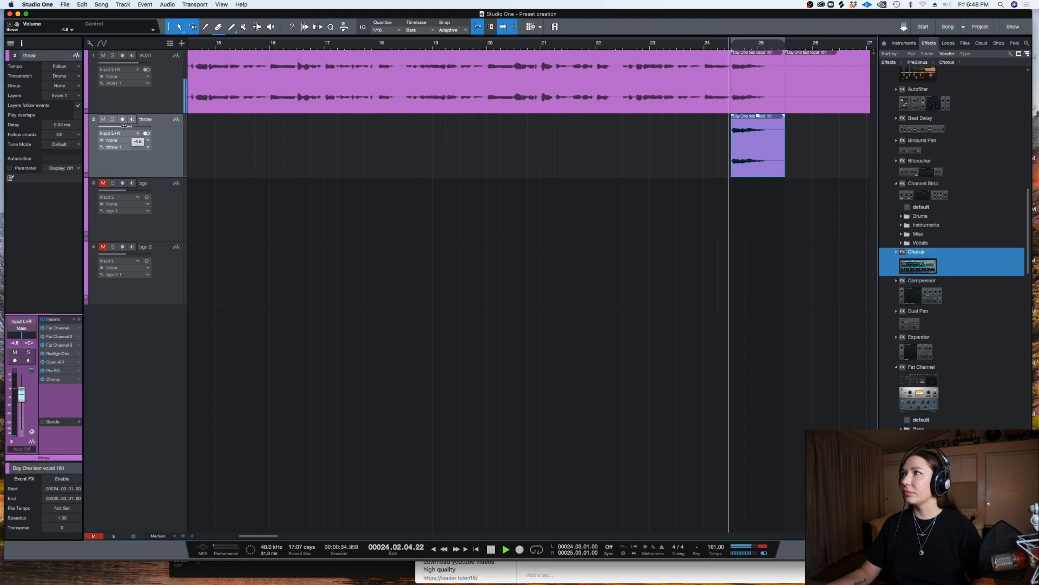
key("space")
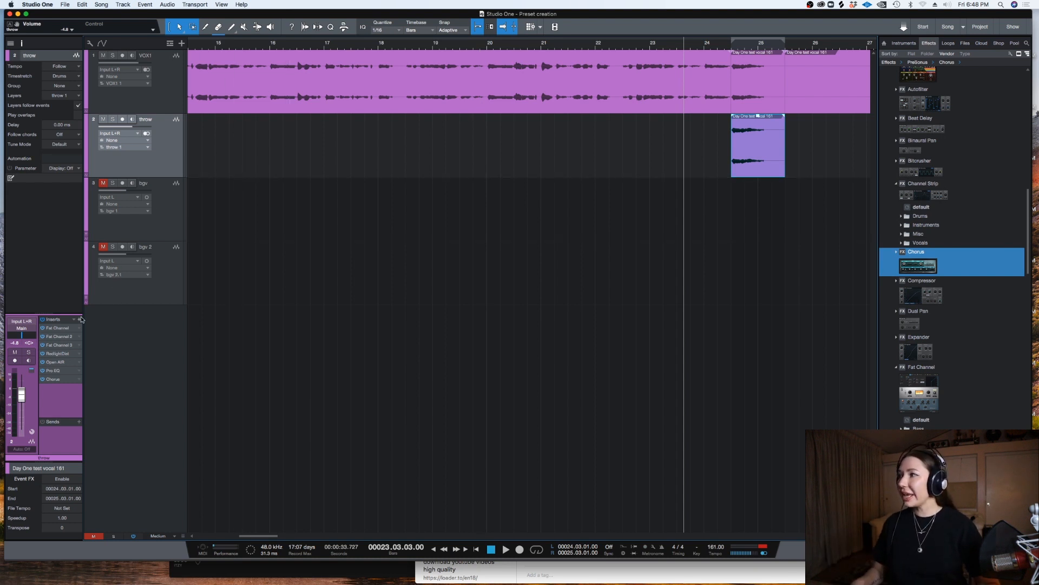
type("T")
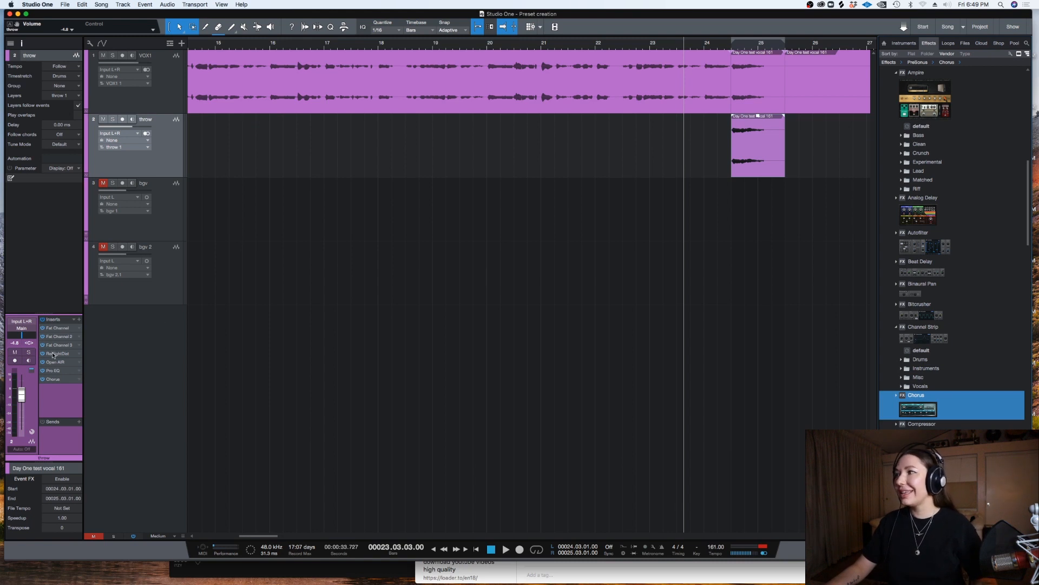
Solo the throw track, bypass RedlightDist and insert a Bitcrusher directly before it.
left_click(113, 119)
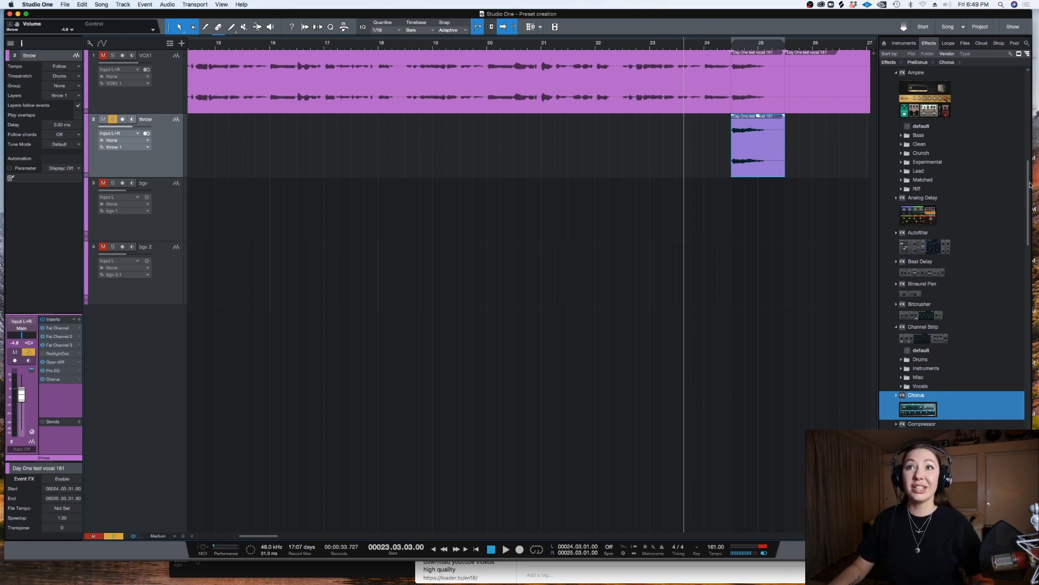
left_click_drag(932, 317, 51, 353)
key("space")
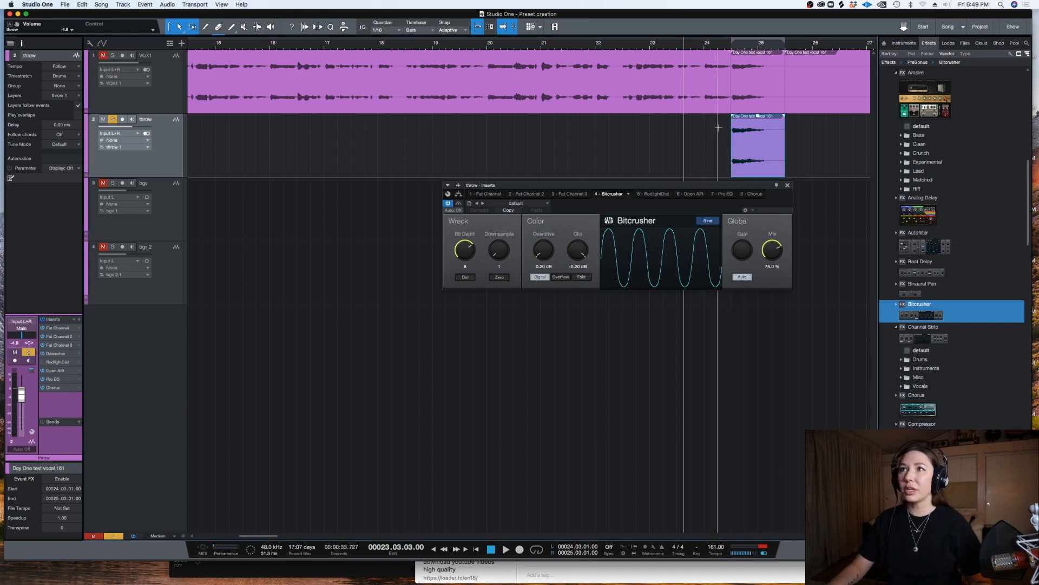
Set the Bitcrusher's downsampling to 17 and bit depth to 7 with some added overdrive while auditioning throw.
key("space")
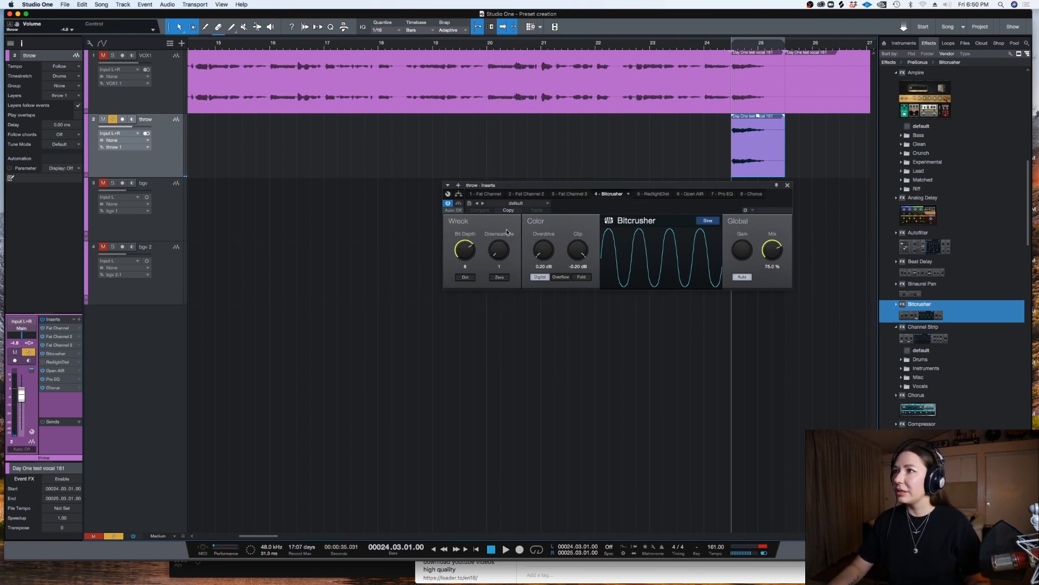
key("space")
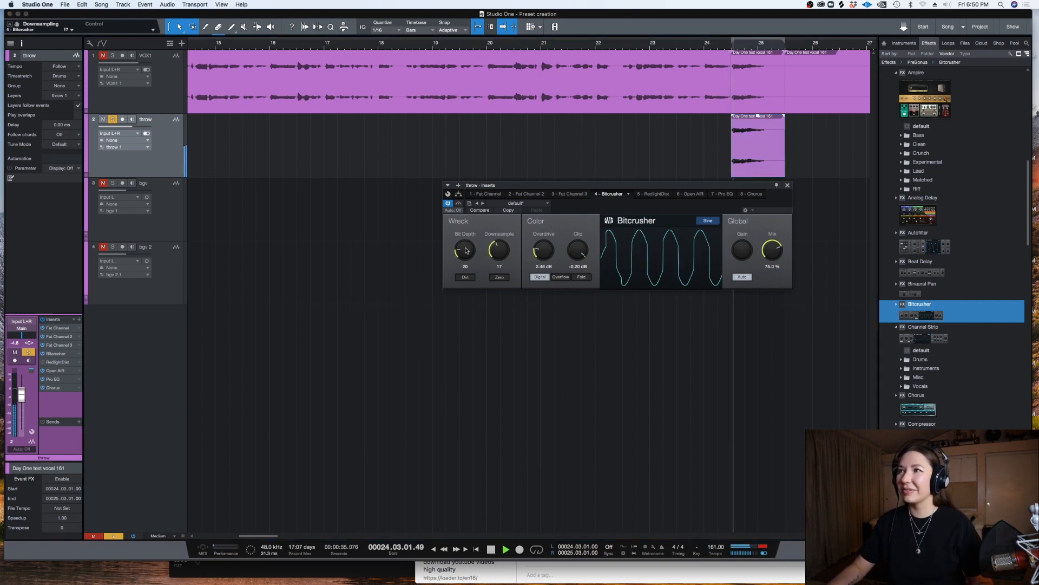
left_click_drag(465, 250, 465, 202)
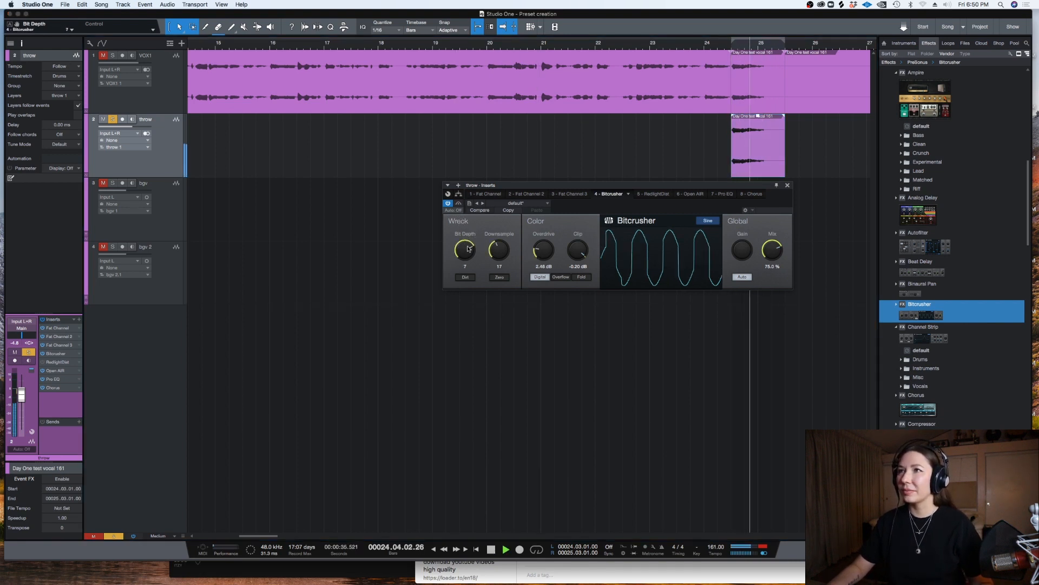
key("space")
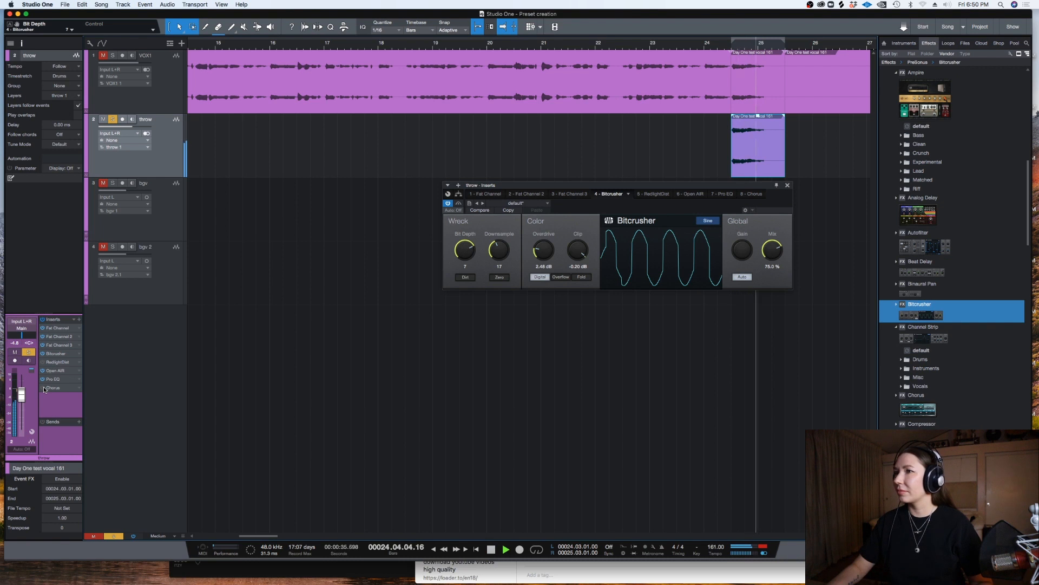
Bypass Chorus on the throw track and compare the sound with Pro EQ off, leaving Pro EQ enabled.
left_click(43, 380)
key("space")
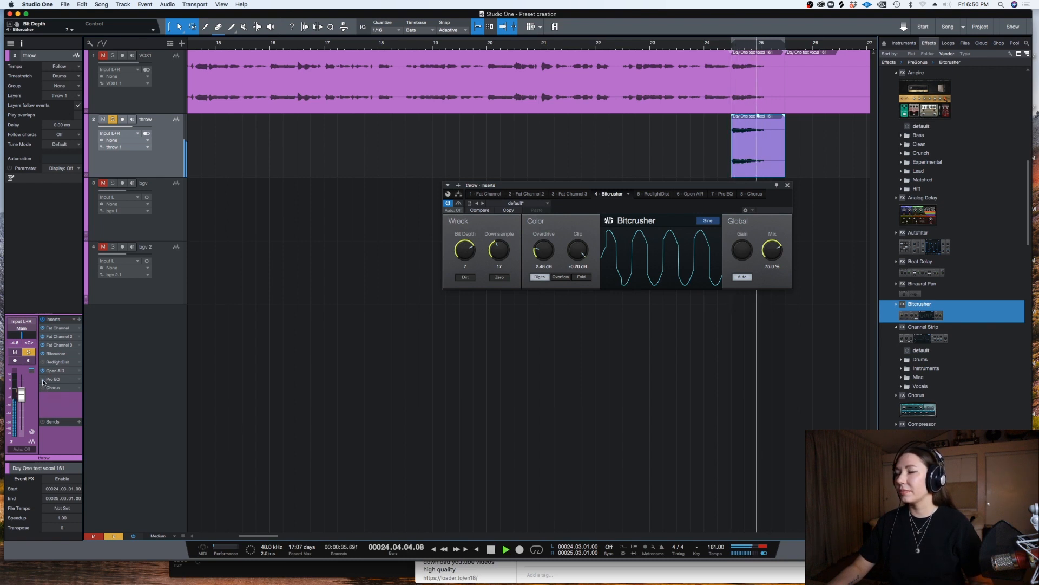
key("space")
left_click(52, 380)
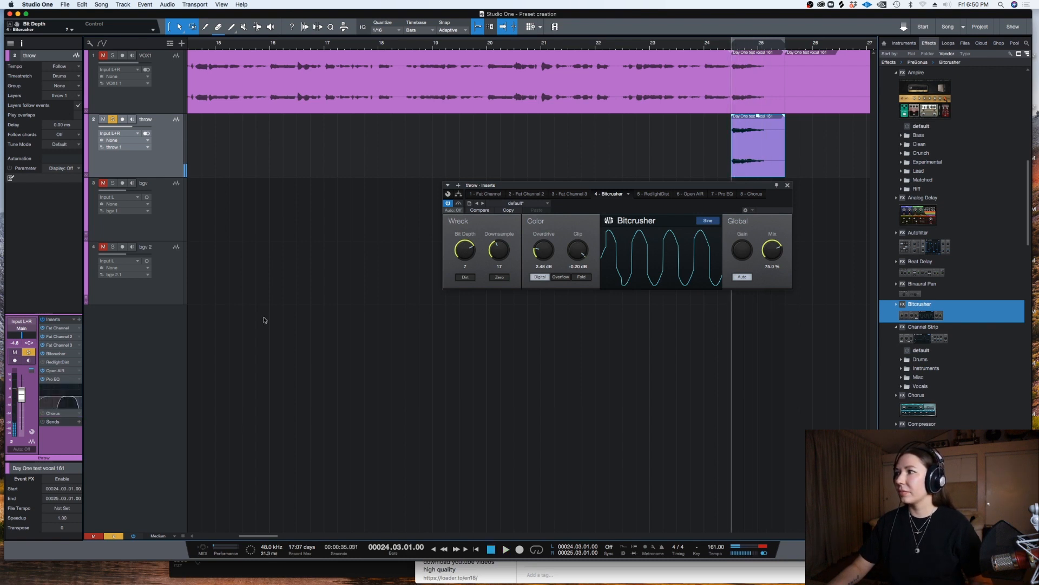
Open throw's Pro EQ and raise the high-cut frequency to 12.84 kHz while auditioning.
double_click(54, 382)
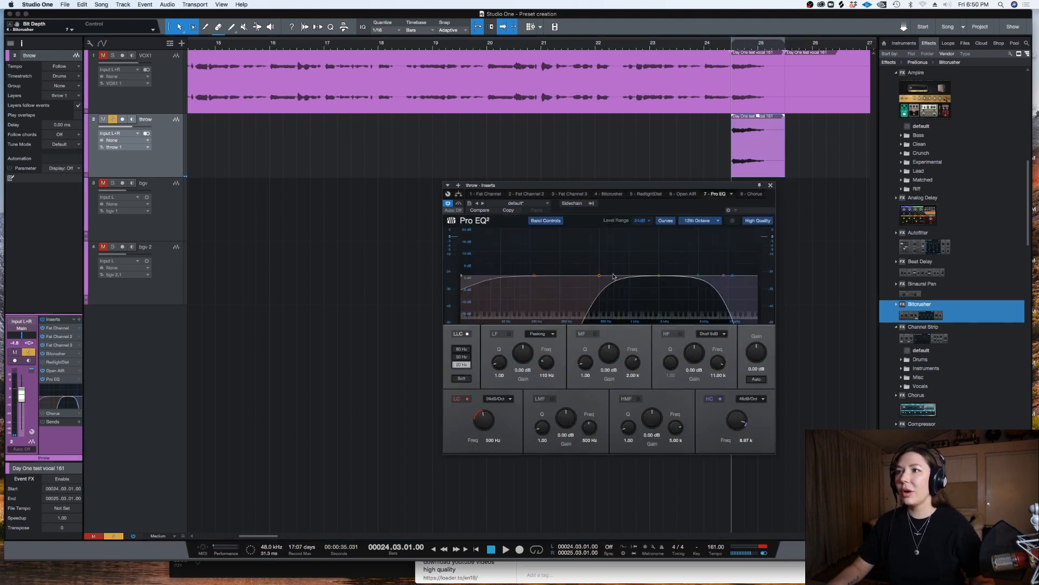
left_click_drag(731, 277, 740, 278)
key("space")
key("space")
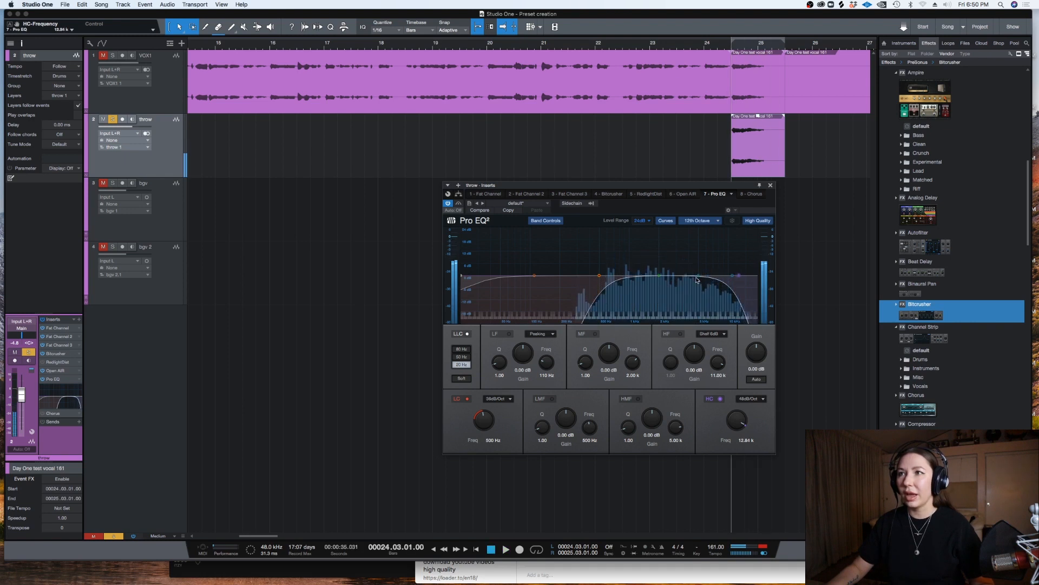
Cut the Pro EQ's mid band by about 8.7 dB near 1 kHz and fine-tune the low-cut frequency on throw.
left_click_drag(659, 277, 599, 276)
key("space")
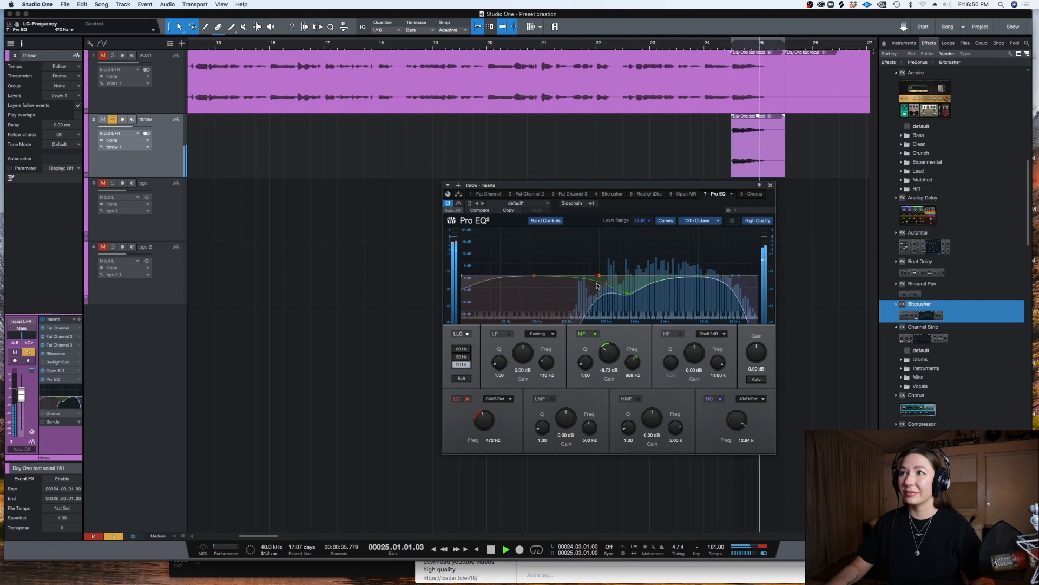
key("space")
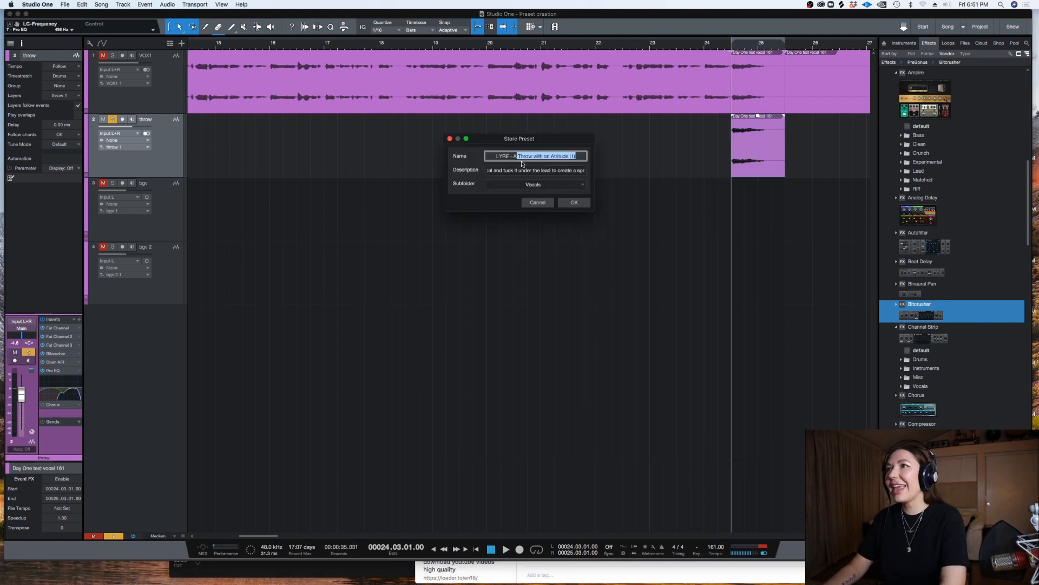
Store the chain in the Vocals subfolder as "LYRE - An Angry Throw!" with a description about giving a vocal some distressed vibes.
type("n Angry Throw!")
key("Tab")
type("This i")
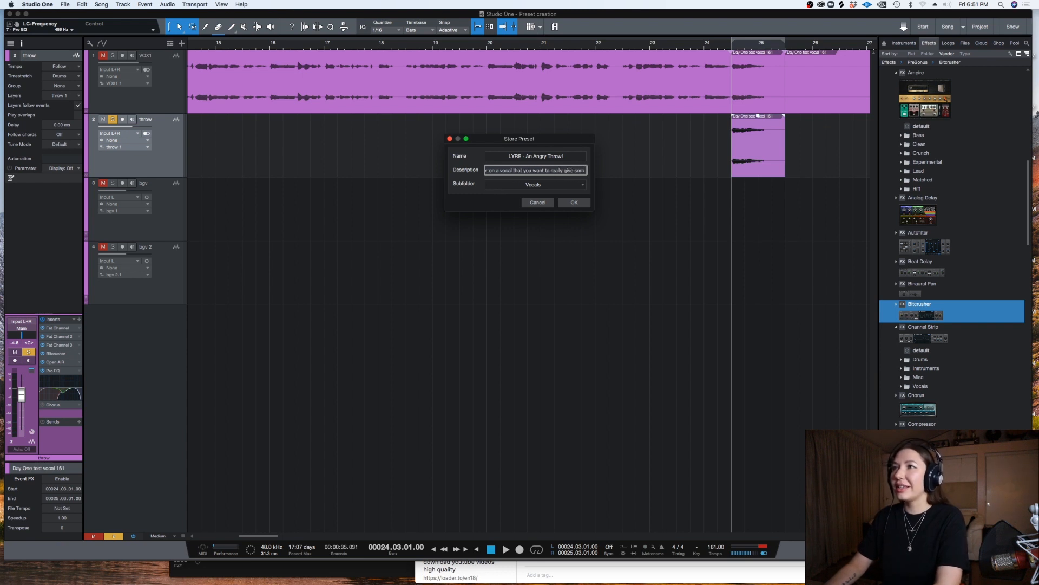
type("distressed vibes.")
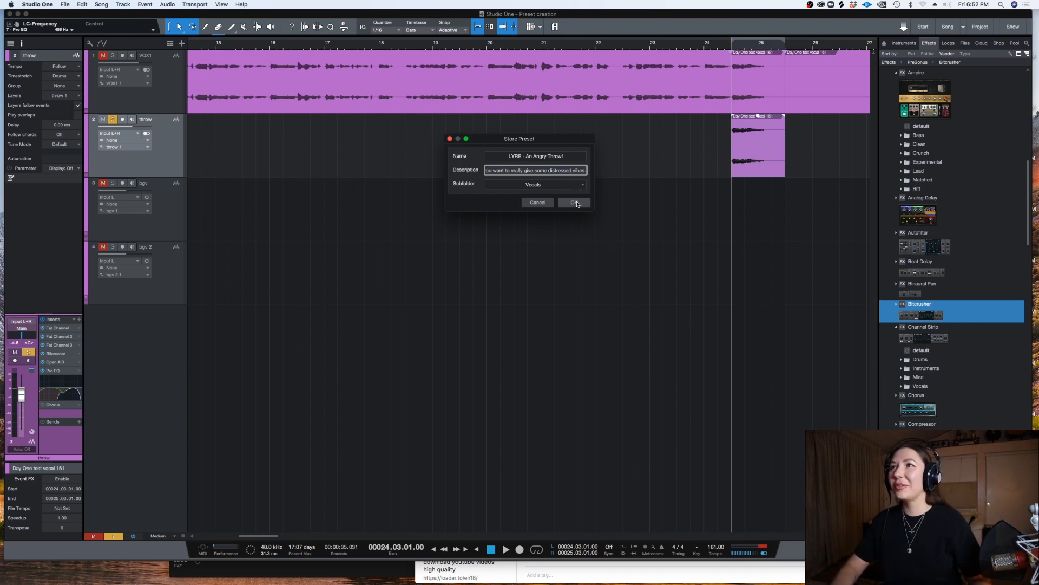
left_click(577, 203)
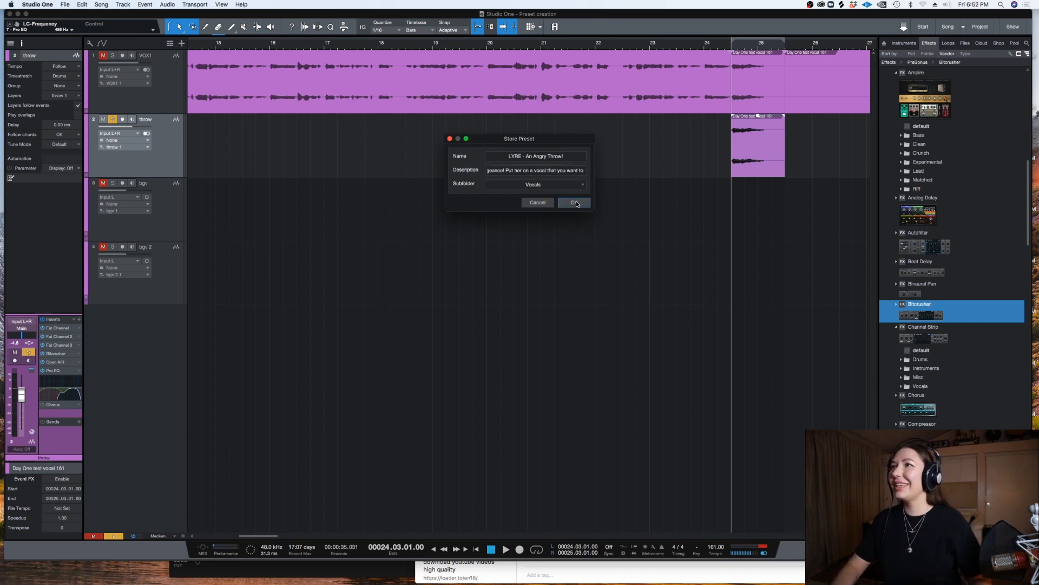
Unsolo and mute the throw track, and increase the VOX1 track's height.
left_click(112, 119)
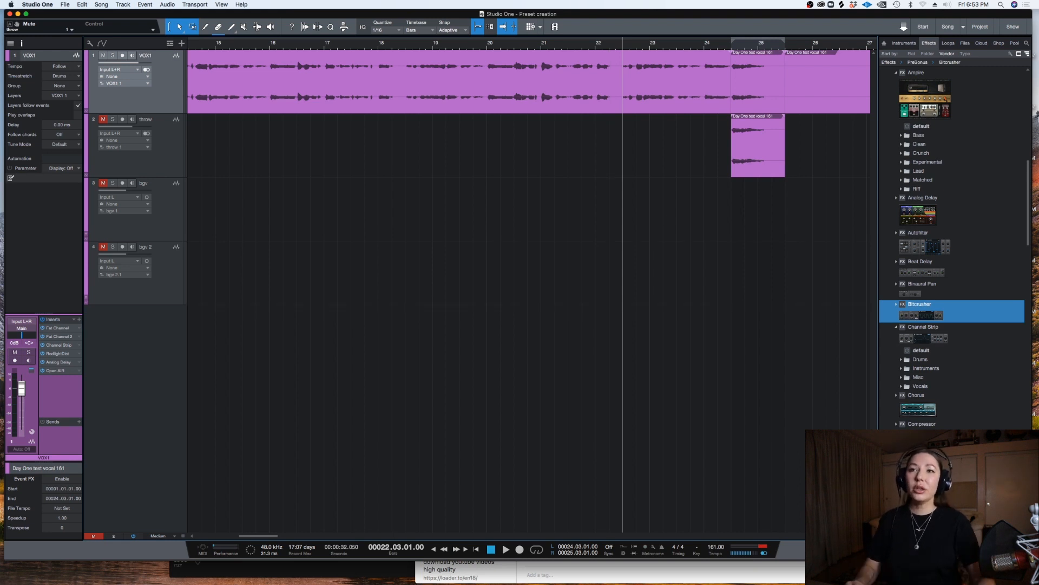
left_click_drag(1029, 184, 1009, 79)
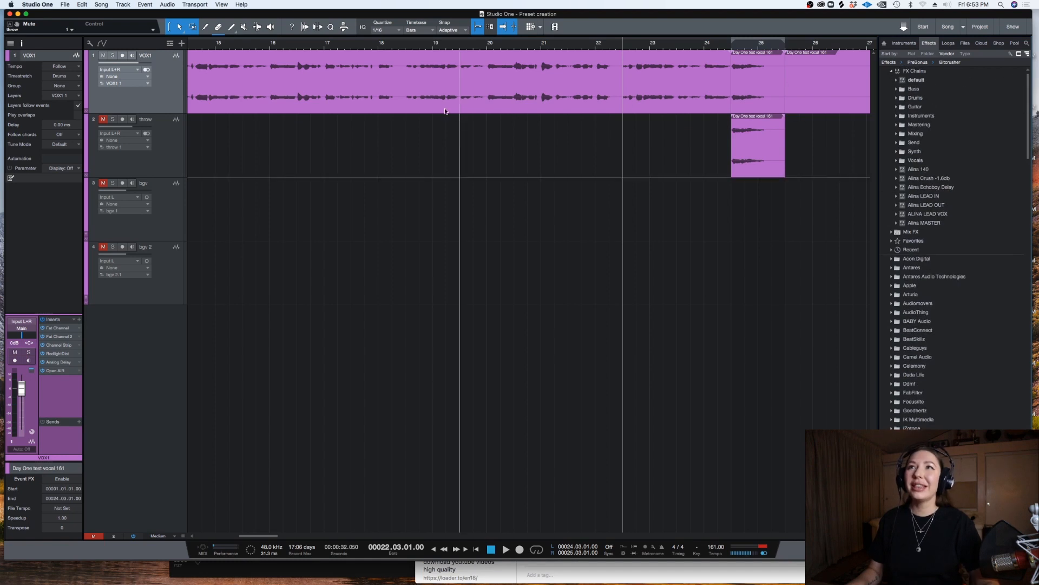
left_click_drag(145, 112, 145, 153)
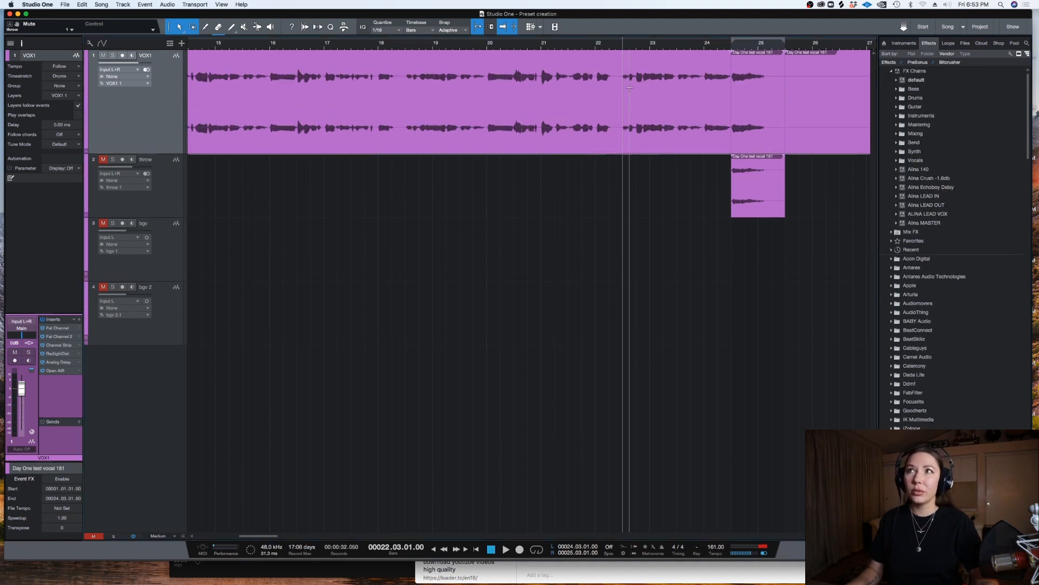
key("e")
key("w")
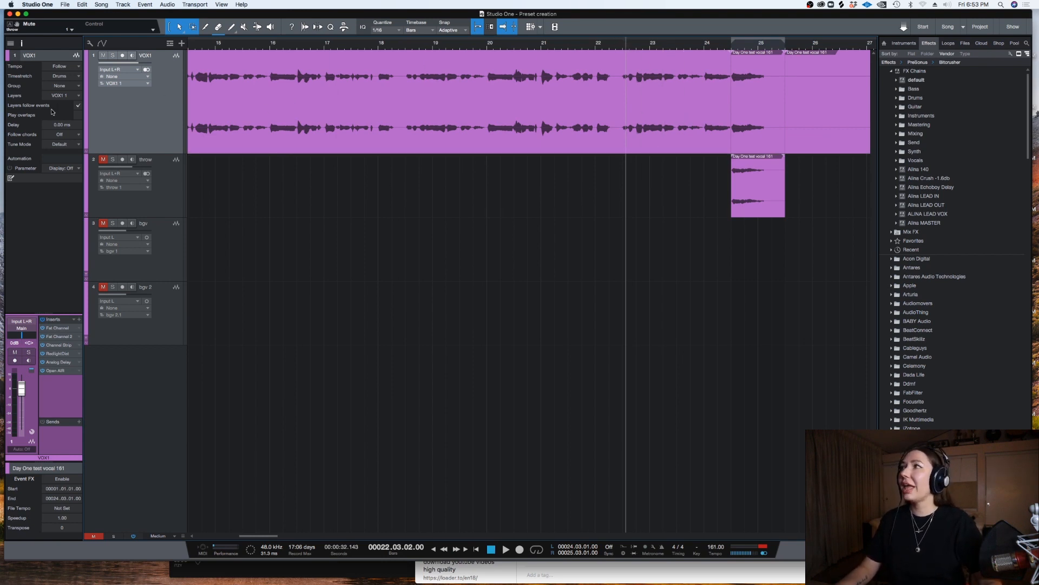
Solo VOX1 and audition it with Analog Delay and Open AIR bypassed.
left_click(112, 55)
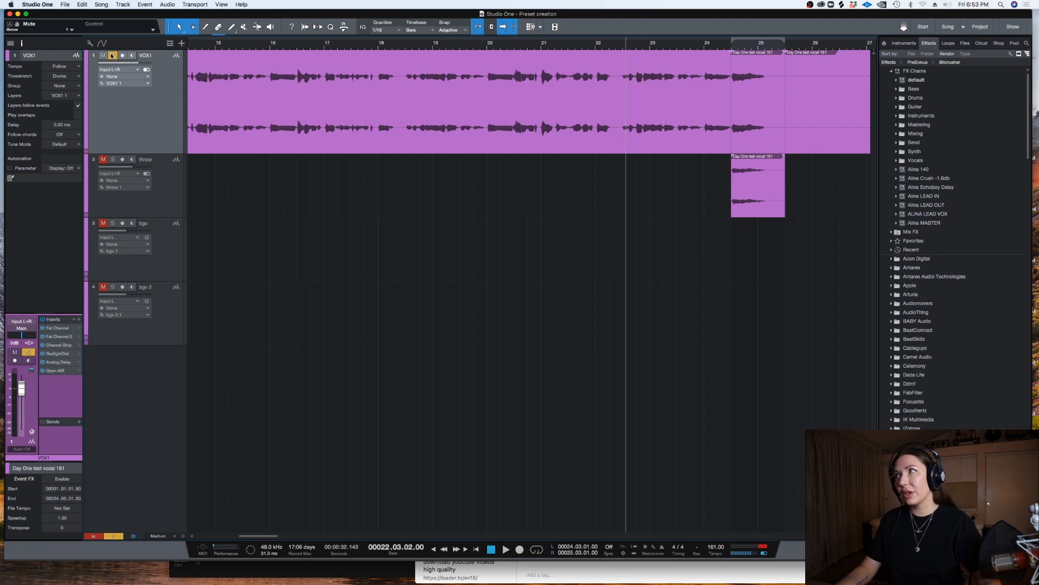
key("space")
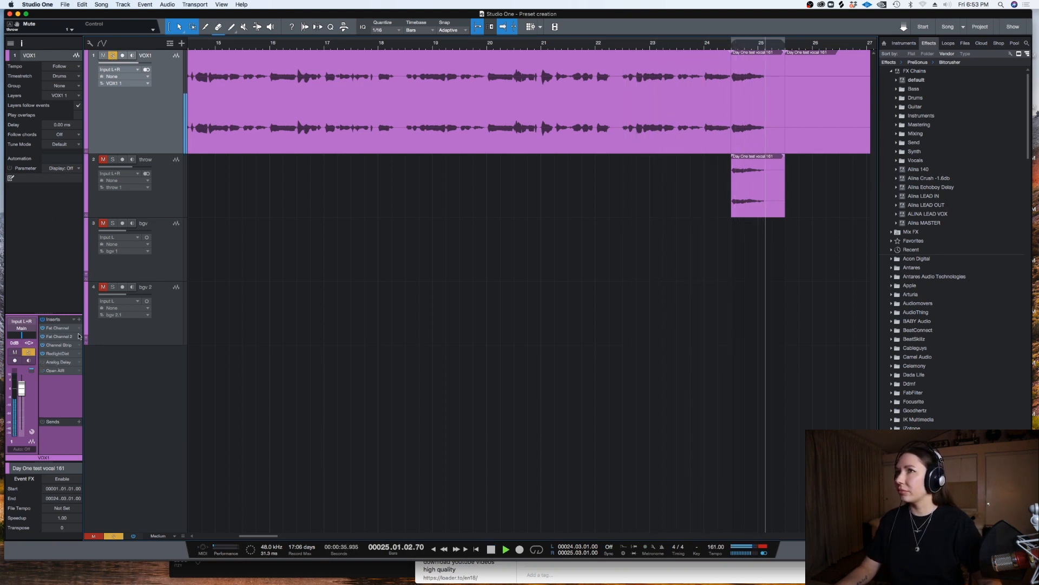
key("space")
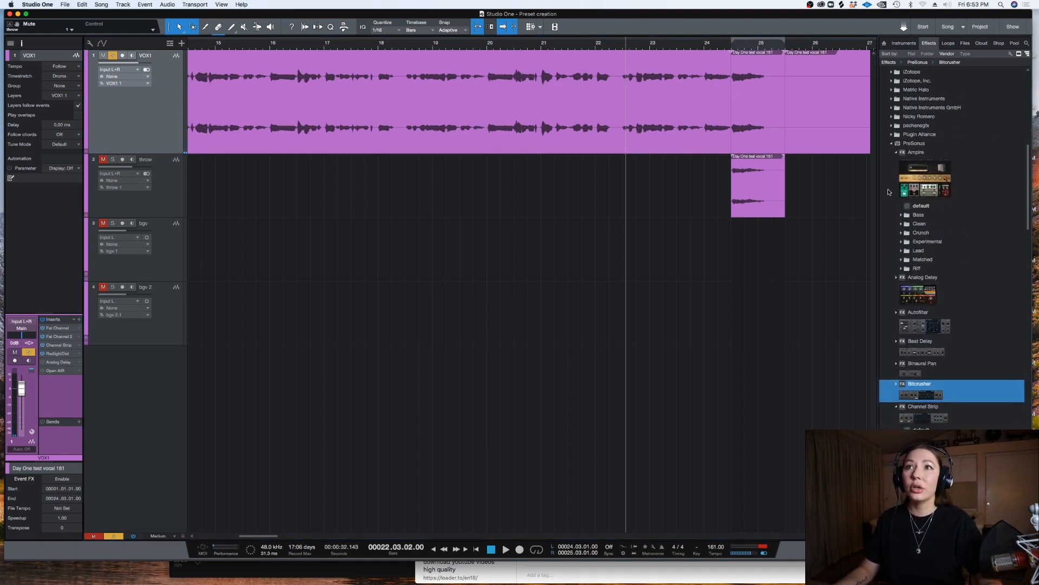
Add Ampire to VOX1's inserts, set the loop range to the main vocal clip and audition the vocal.
left_click_drag(928, 180, 654, 108)
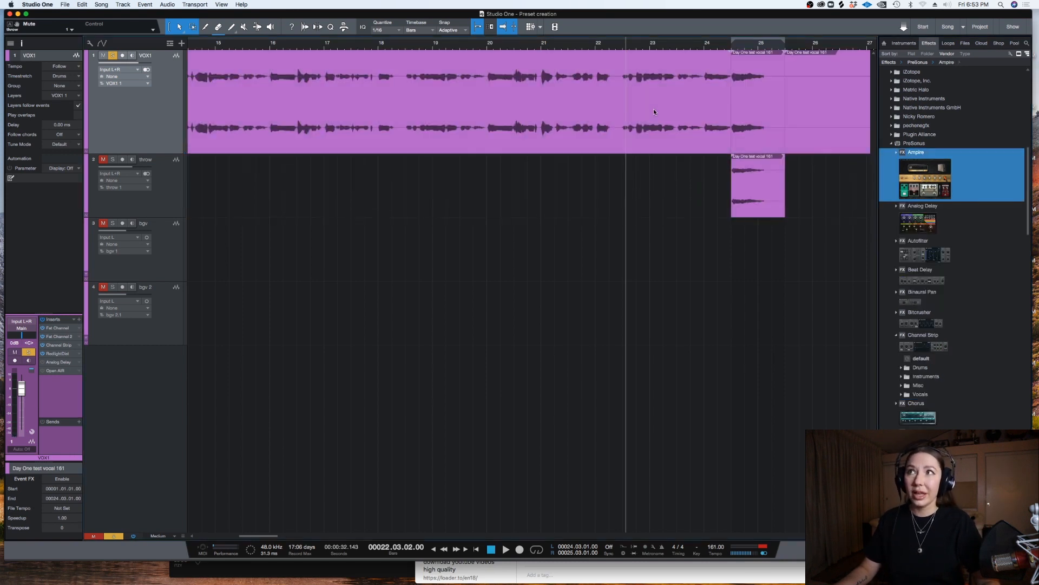
key("p")
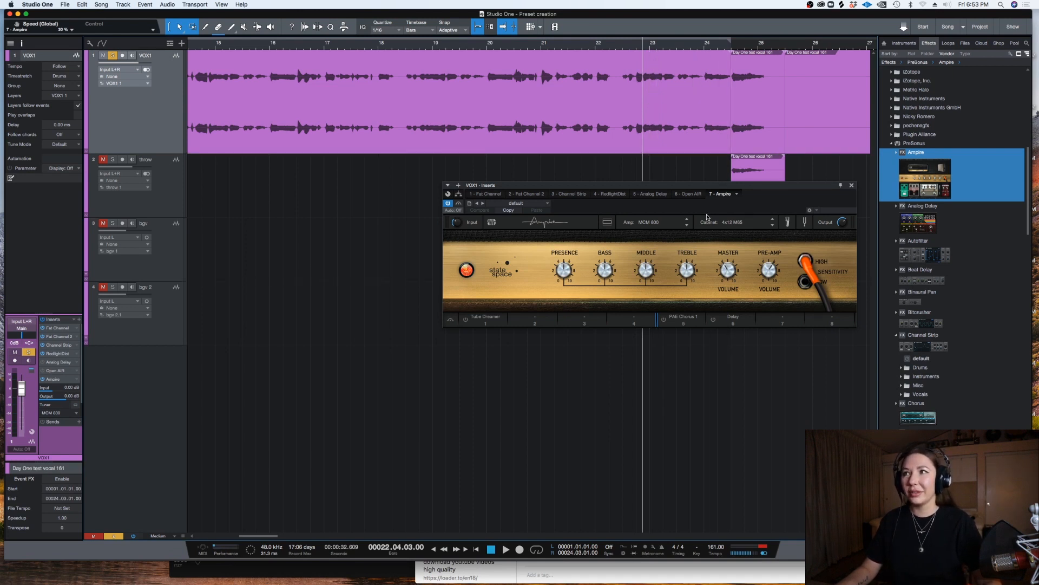
key("space")
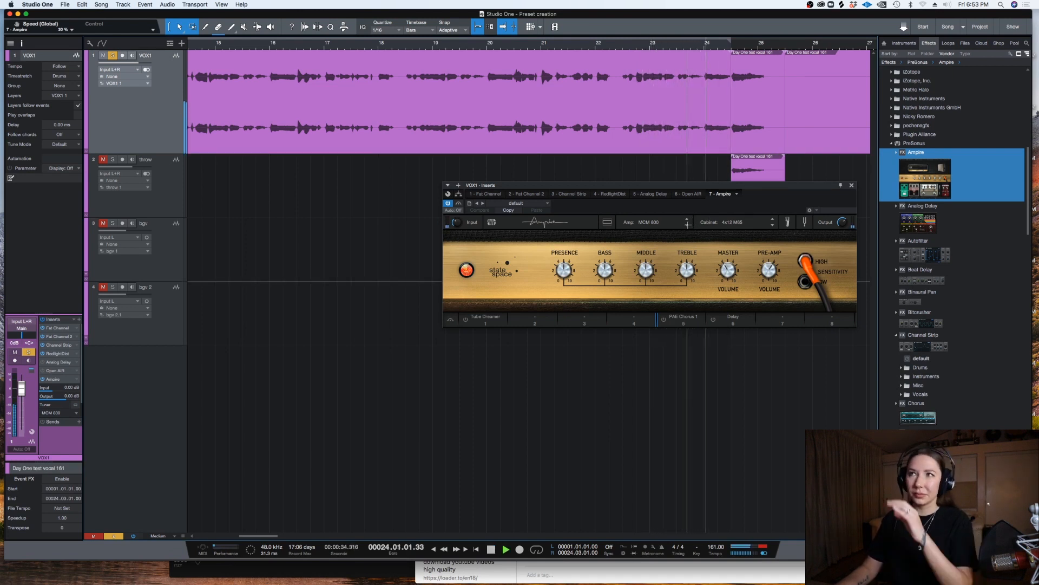
key("space")
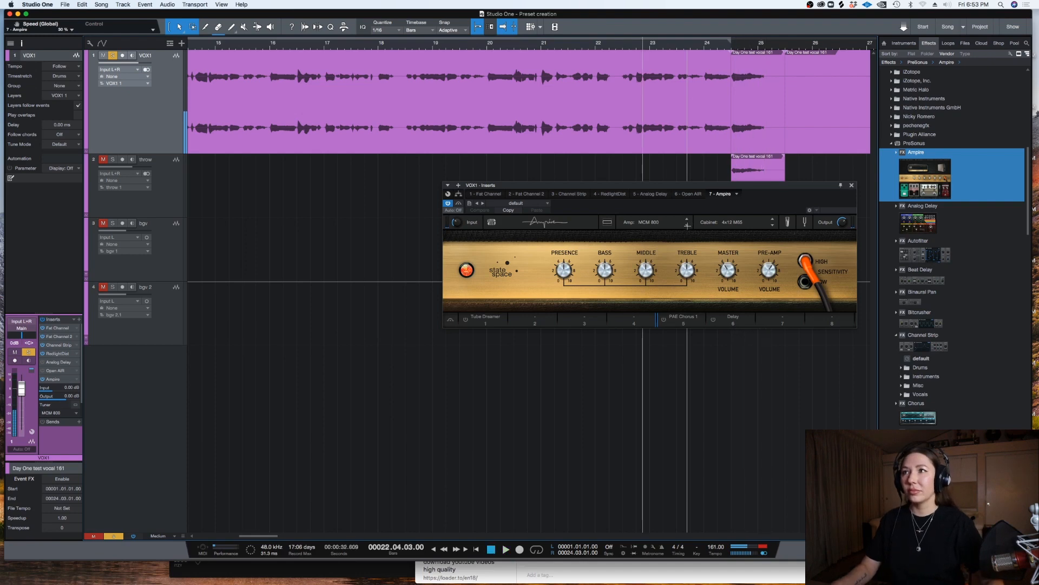
Audition VOX1 while stepping forward through Ampire's amp models, past Amp STV to None.
left_click(687, 226)
key("space")
left_click(688, 226)
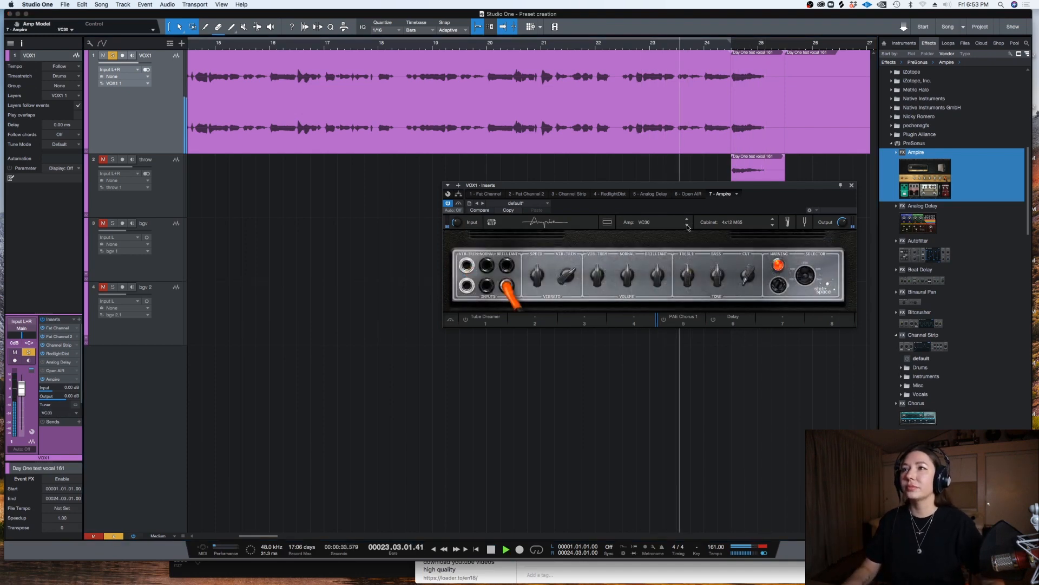
left_click(687, 226)
left_click(687, 226)
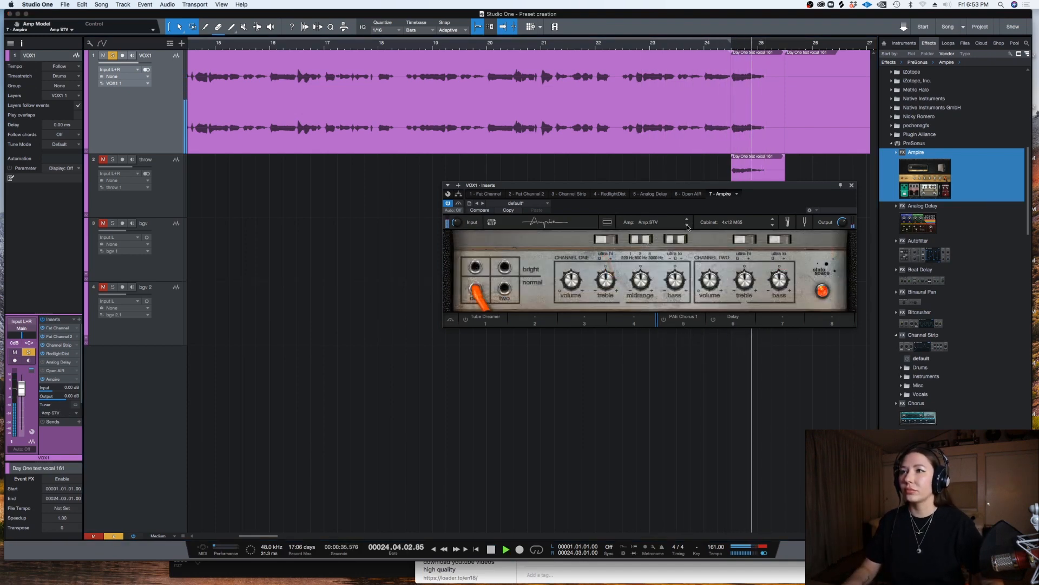
key("space")
left_click(687, 226)
key("space")
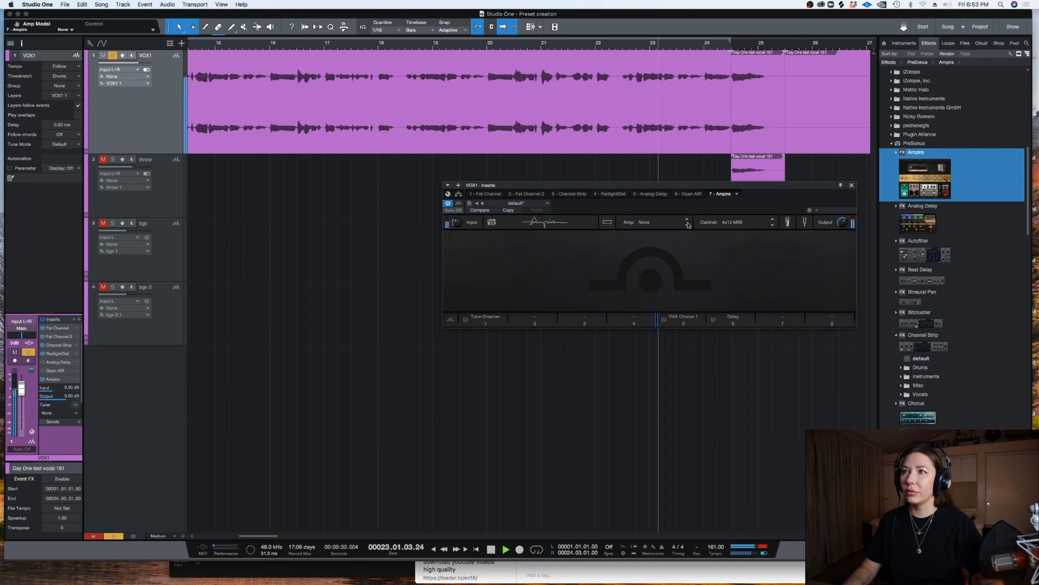
Set Ampire's amp model to MCM 800 after trying Dual Amplifier, auditioning VOX1 along the way.
left_click(687, 227)
left_click(688, 228)
left_click(687, 222)
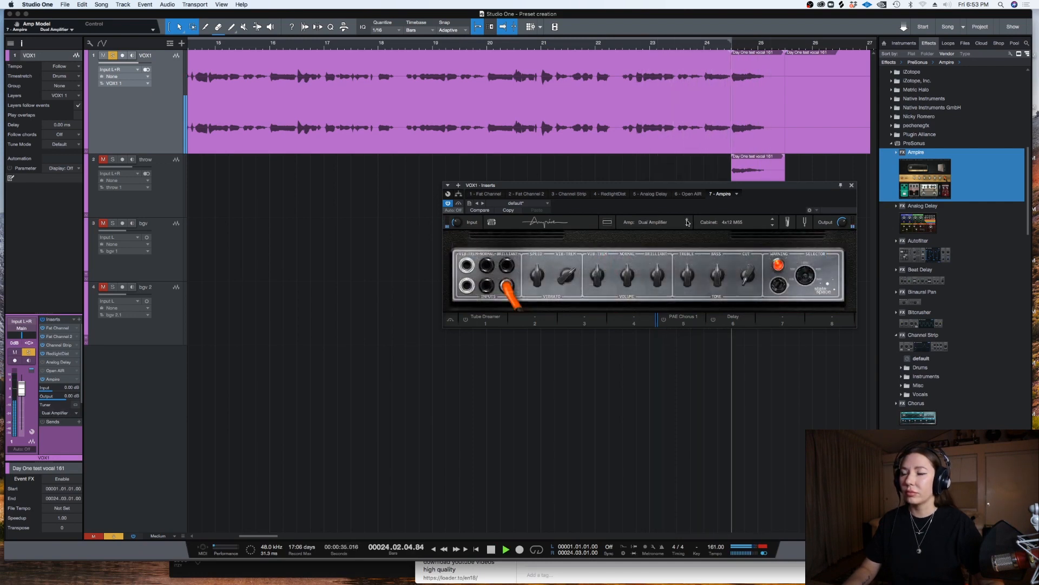
left_click(688, 224)
key("space")
left_click(688, 223)
key("space")
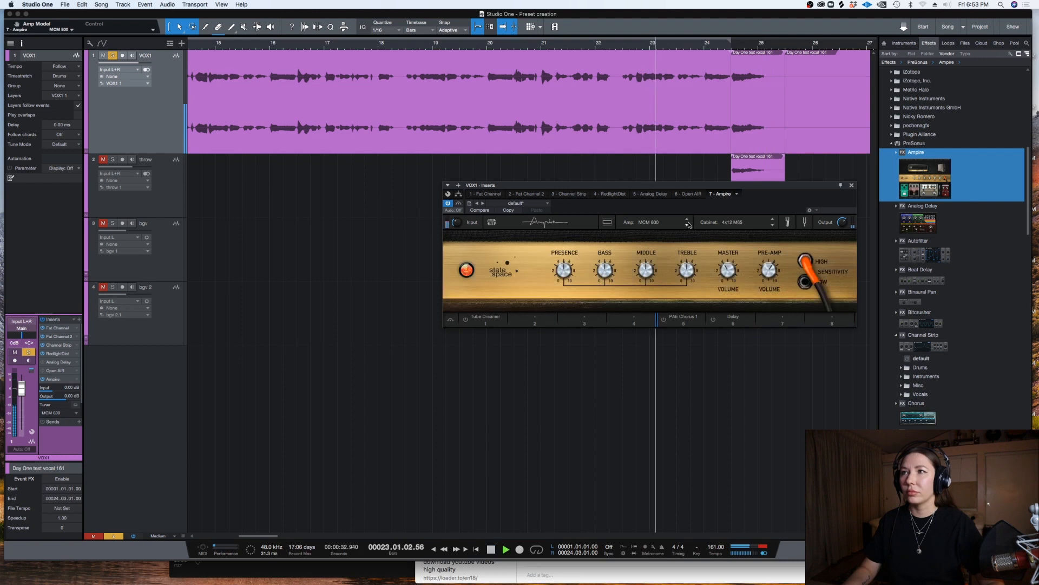
key("space")
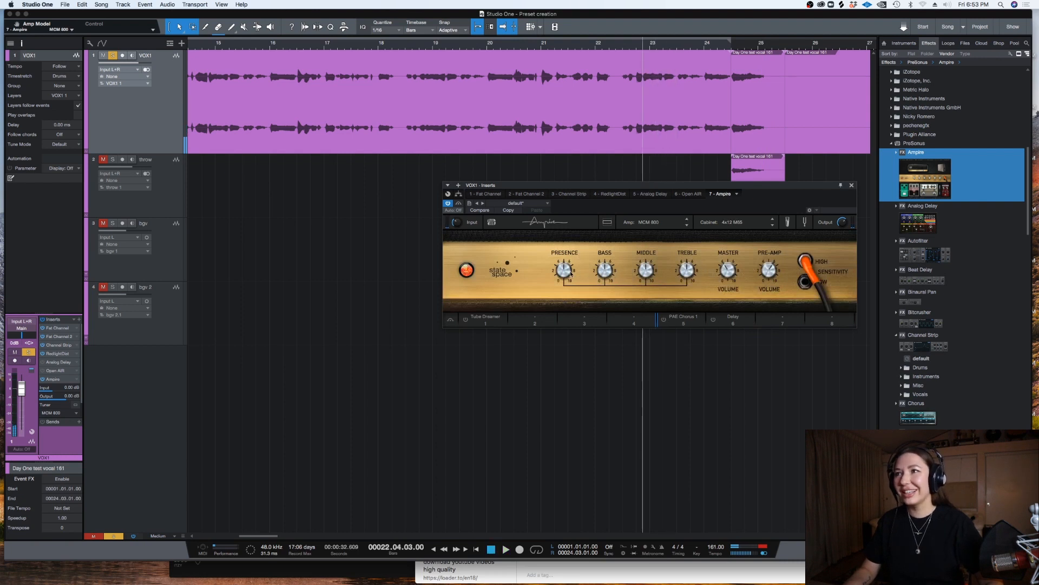
key("space")
left_click_drag(562, 271, 554, 236)
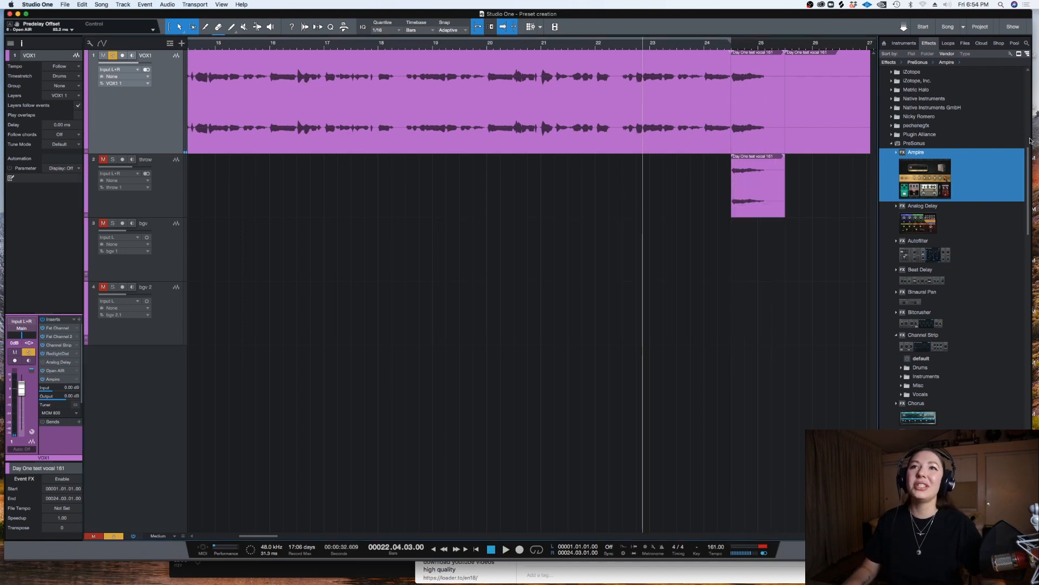
Find X-Trem among the PreSonus effects and add it to the end of VOX1's inserts.
scroll(1022, 228, "down", 10)
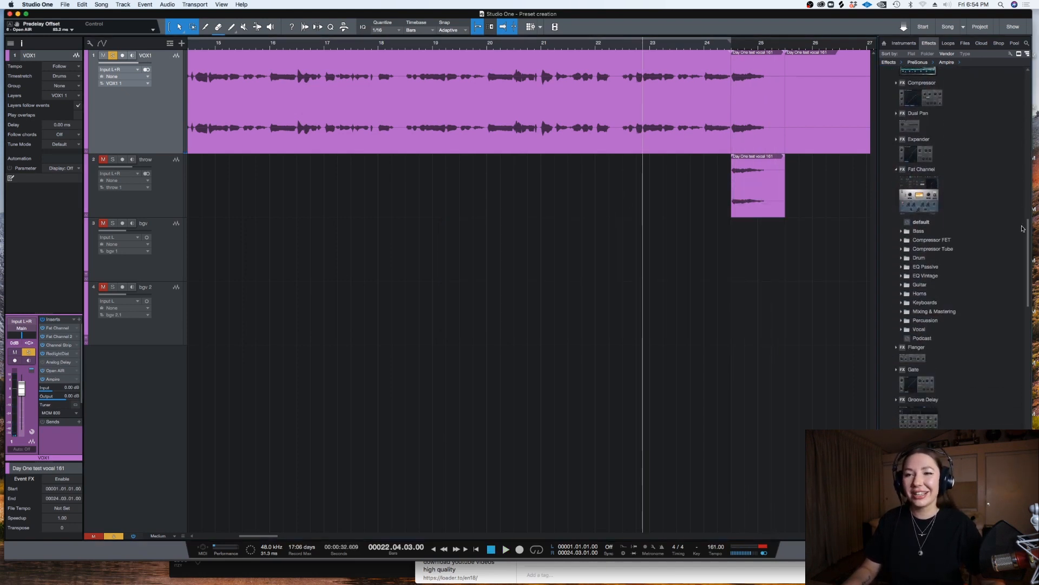
scroll(1022, 228, "down", 10)
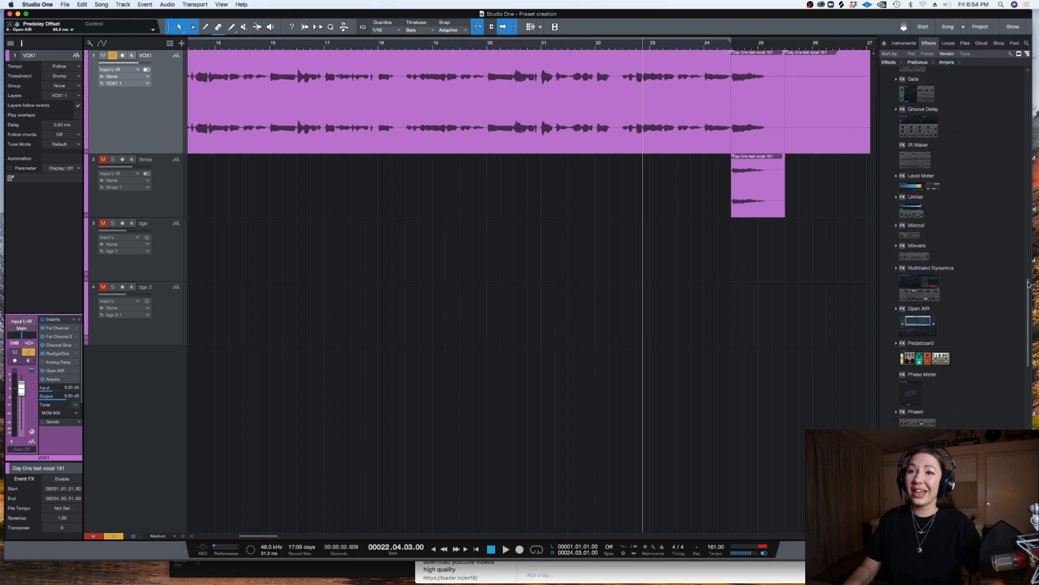
left_click_drag(1028, 284, 1020, 308)
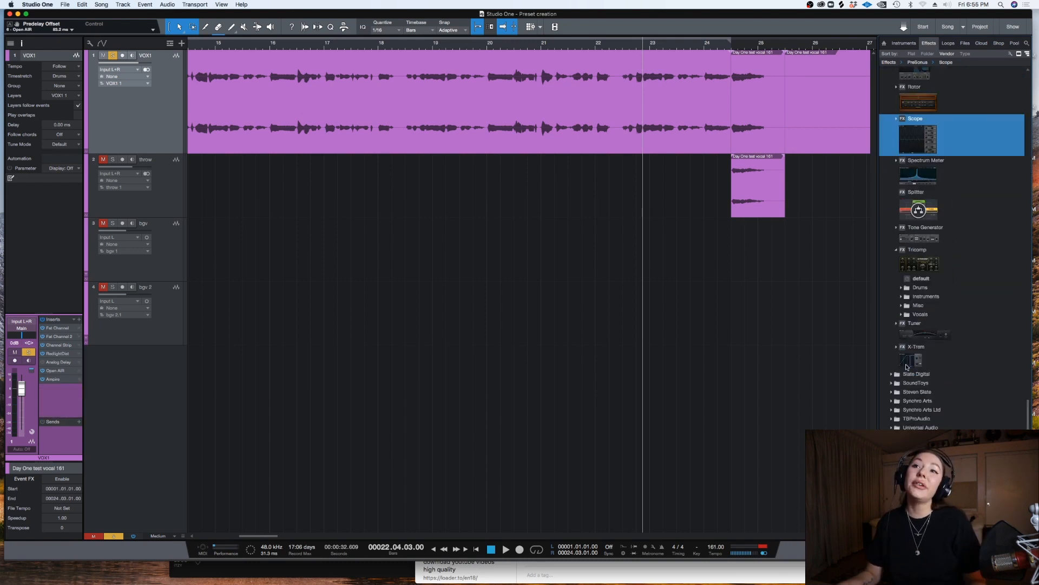
left_click(943, 350)
left_click_drag(830, 96, 668, 79)
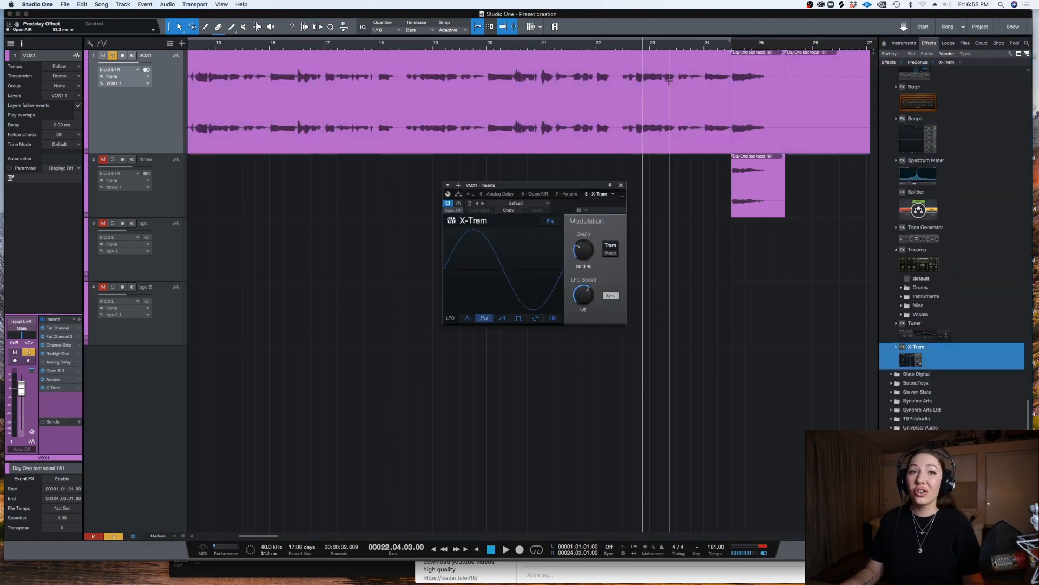
Audition VOX1 with X-Trem on the 2 Peaks preset, raise its depth to 92.5 %, and close the plug-in.
key("space")
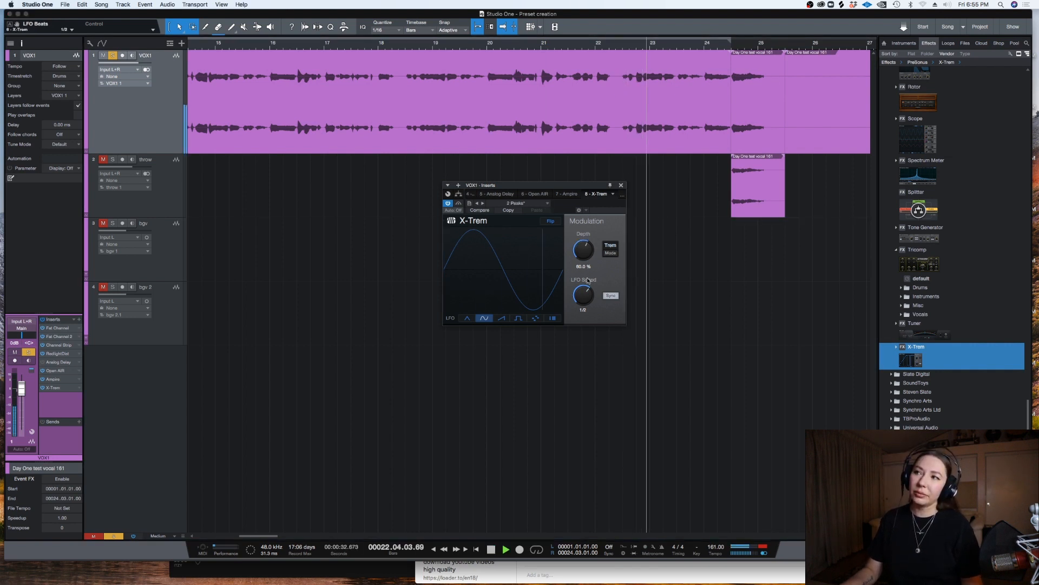
left_click_drag(581, 251, 577, 234)
left_click_drag(577, 228, 576, 223)
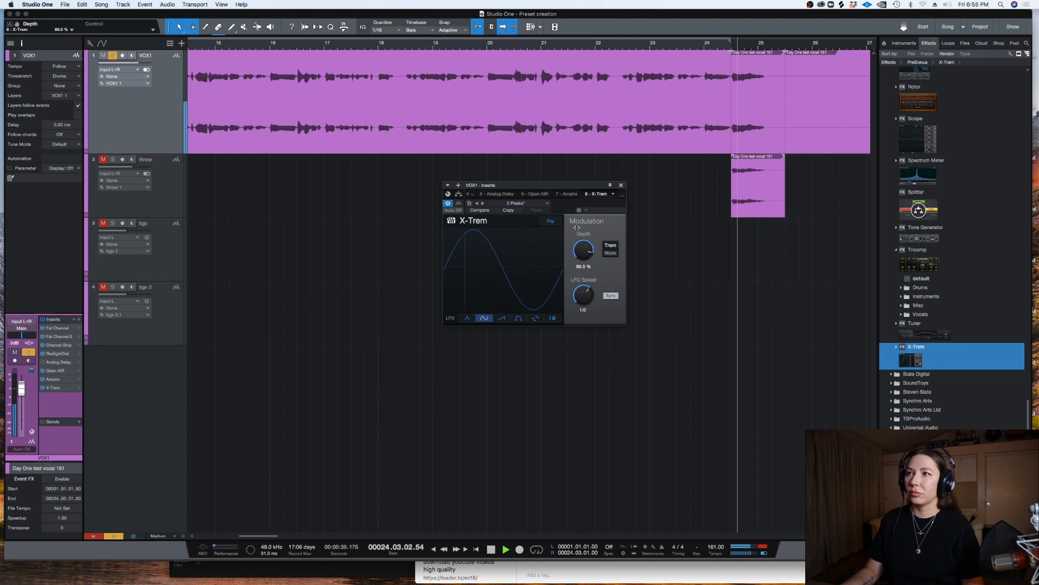
key("space")
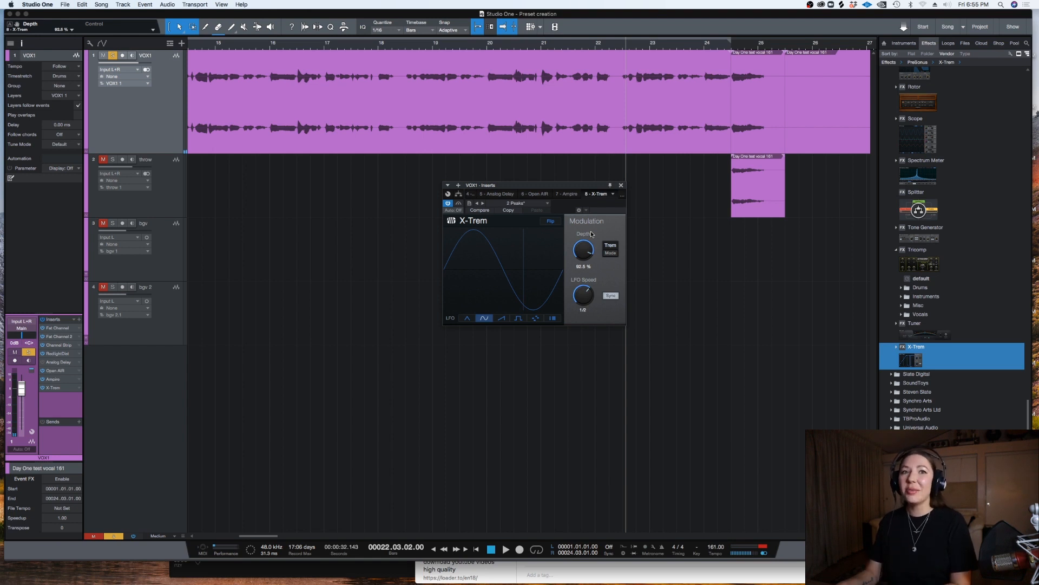
left_click(621, 185)
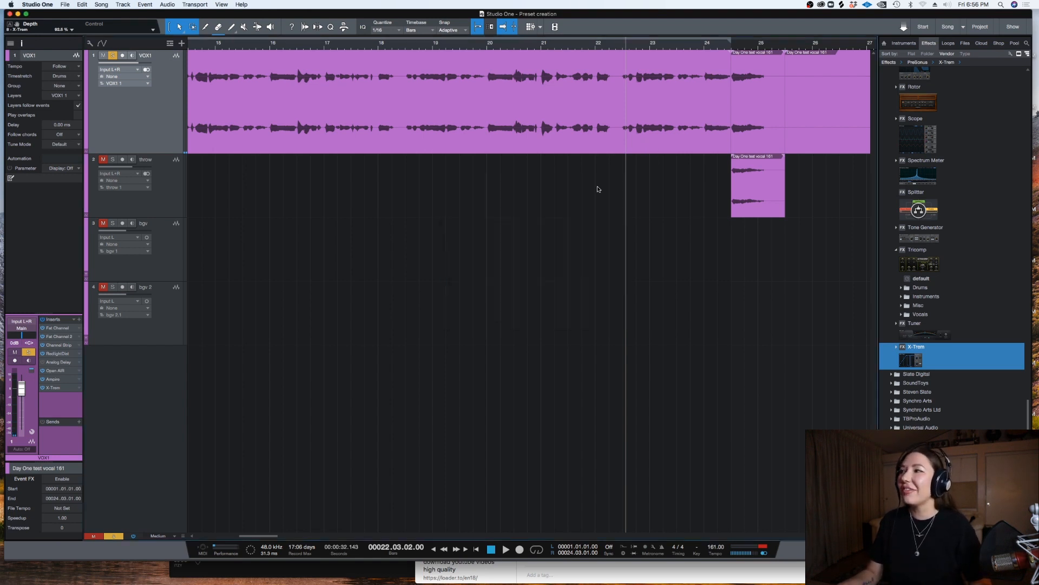
Play VOX1 and remove Analog Delay from its inserts.
key("space")
right_click(51, 370)
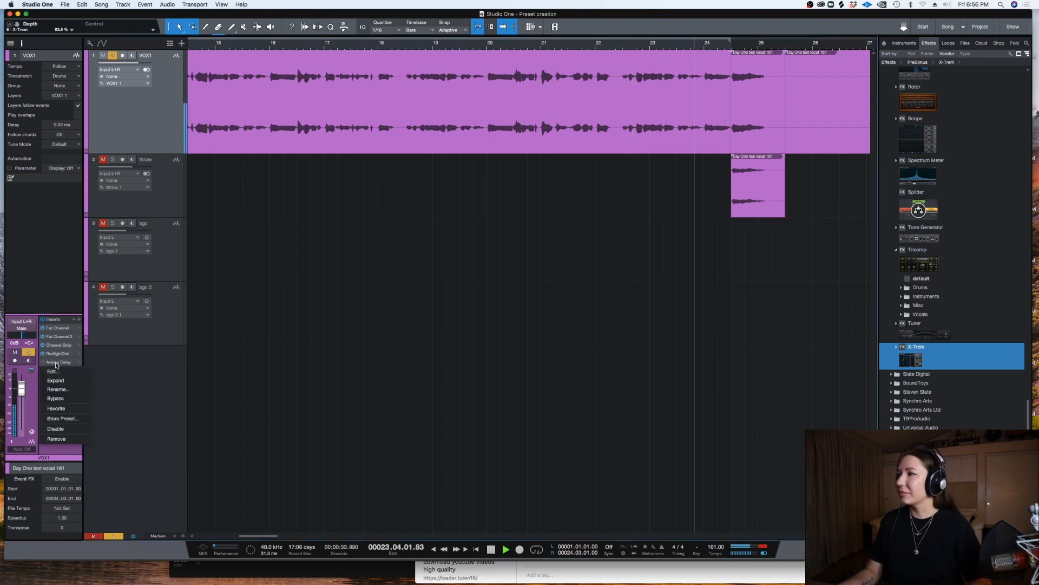
left_click(61, 439)
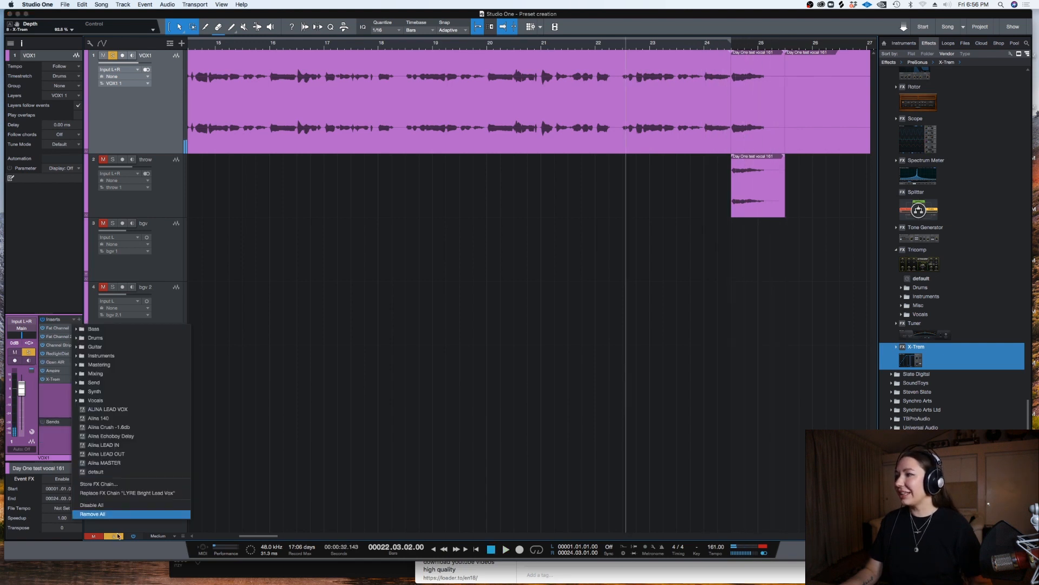
Begin storing VOX1's inserts as an FX chain preset named "LYRE - EDM Pump w Rock Personality".
left_click(98, 483)
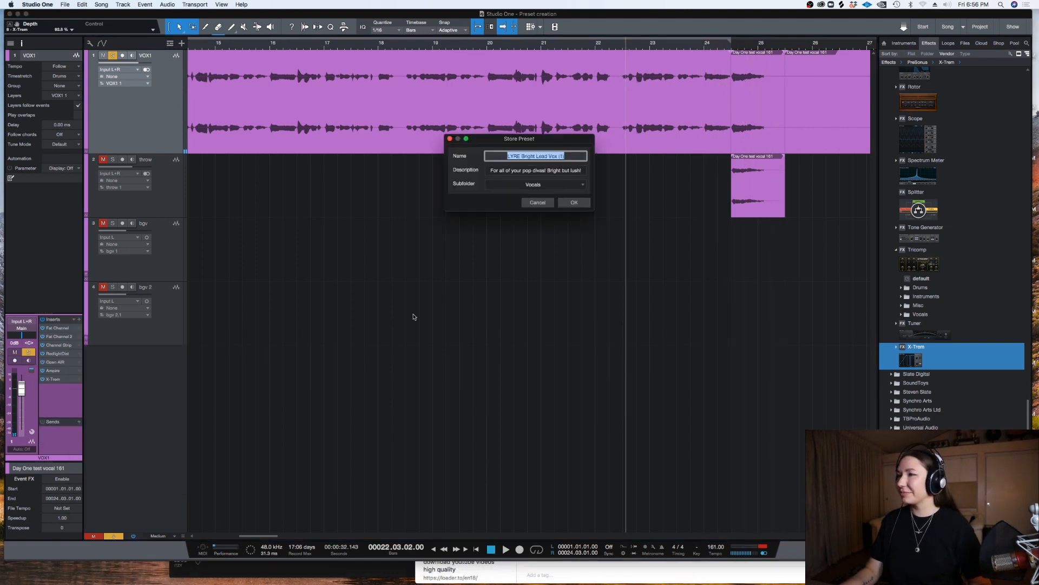
left_click(536, 153)
left_click_drag(565, 156, 528, 156)
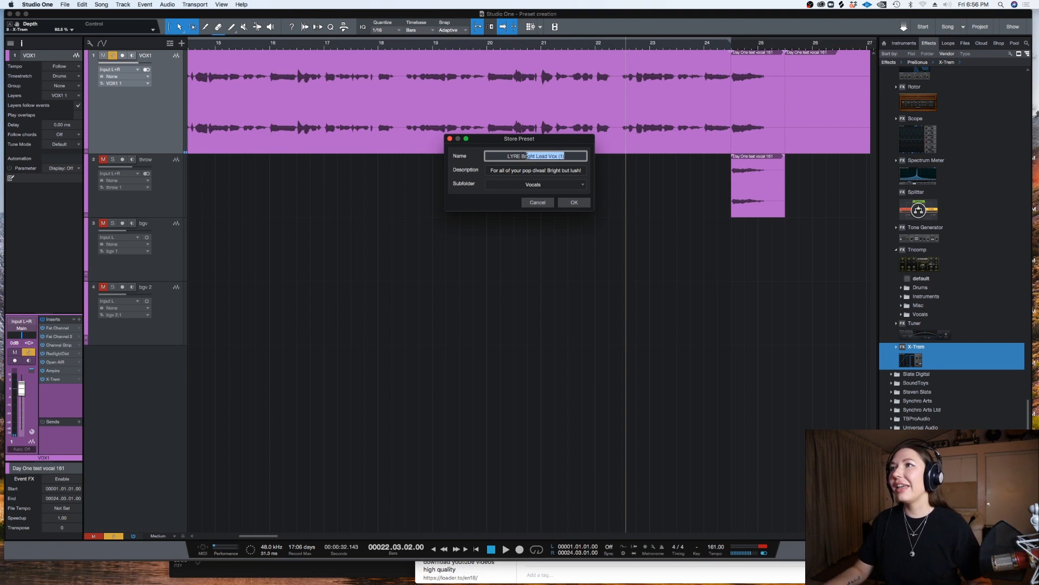
type("- EDM ")
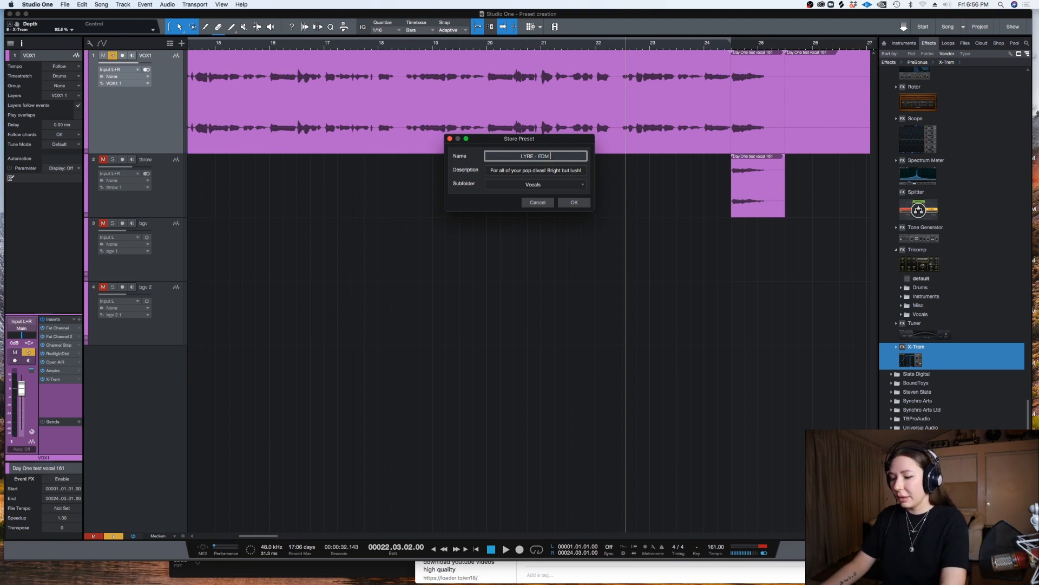
type("Pump w")
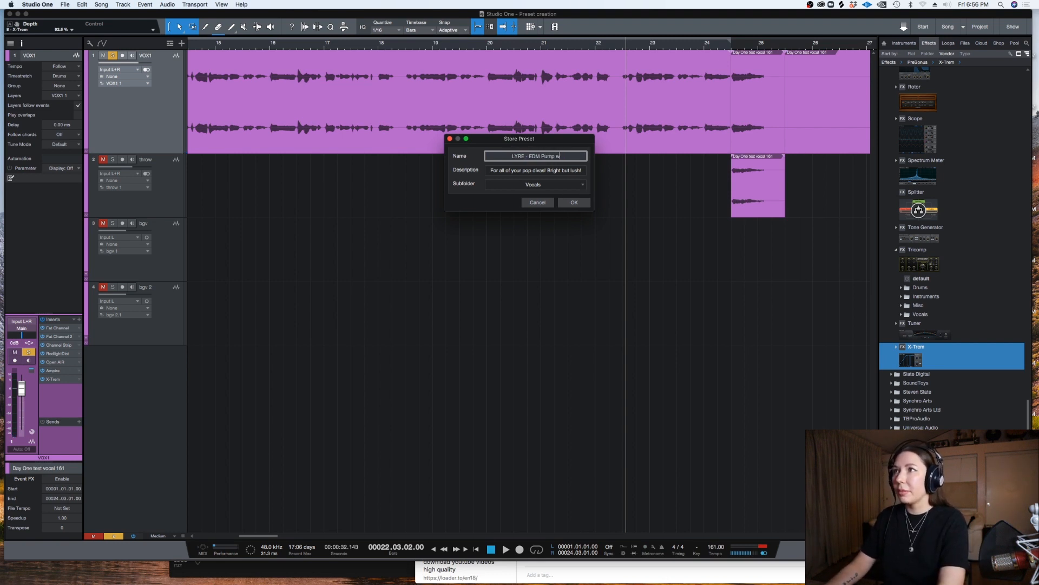
type(" Rock")
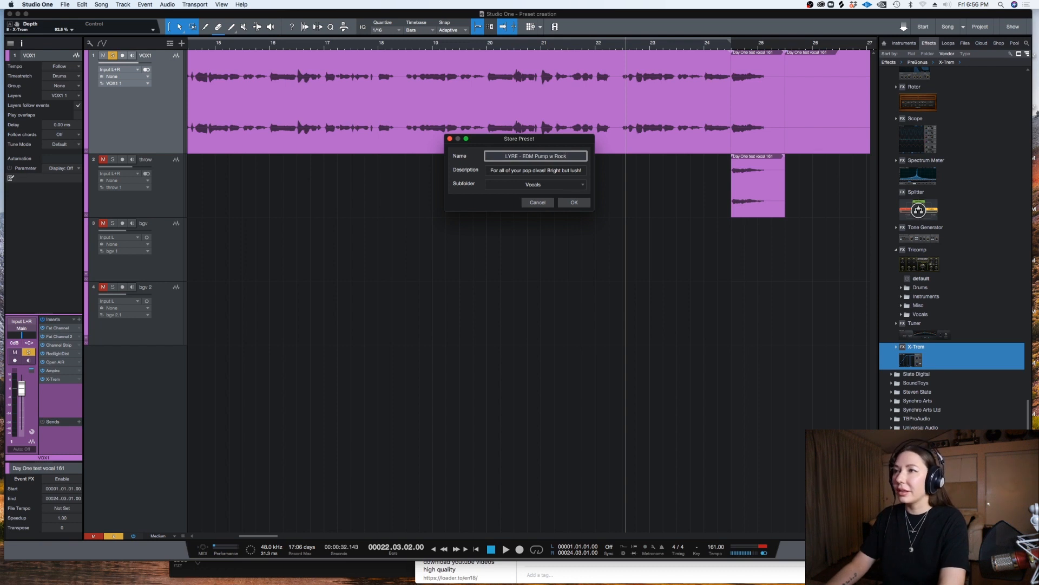
type(" Attitu")
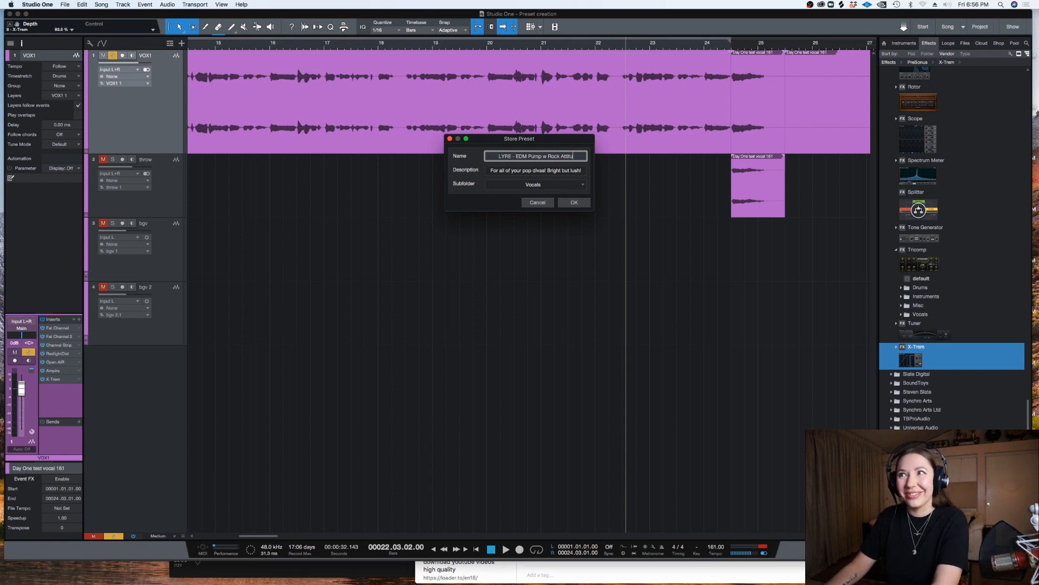
key("BackSpace")
key("BackSpace")
key("BackSpace")
key("BackSpace")
key("BackSpace")
key("BackSpace")
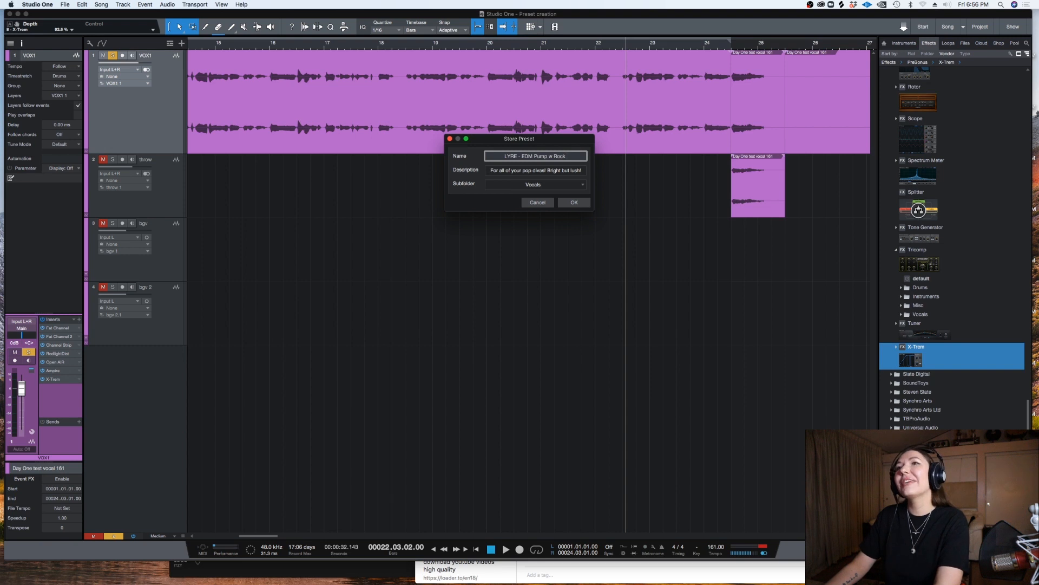
type("Pers")
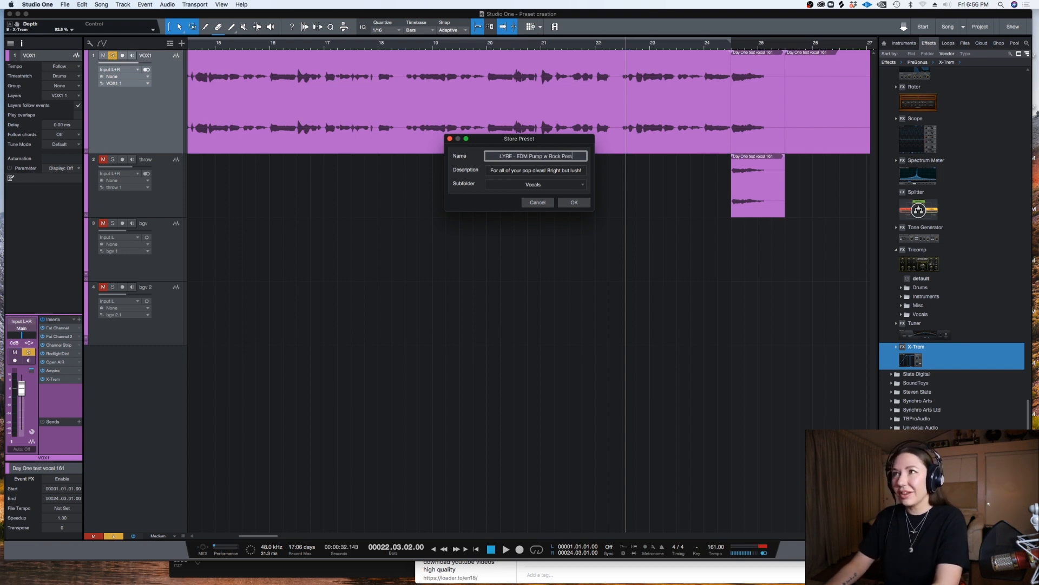
type("onality")
Enter the description "Throw this on any bgv or chant for an instant blend of EDM and rock n roll!" and store the preset.
key("Tab")
type("Throw this")
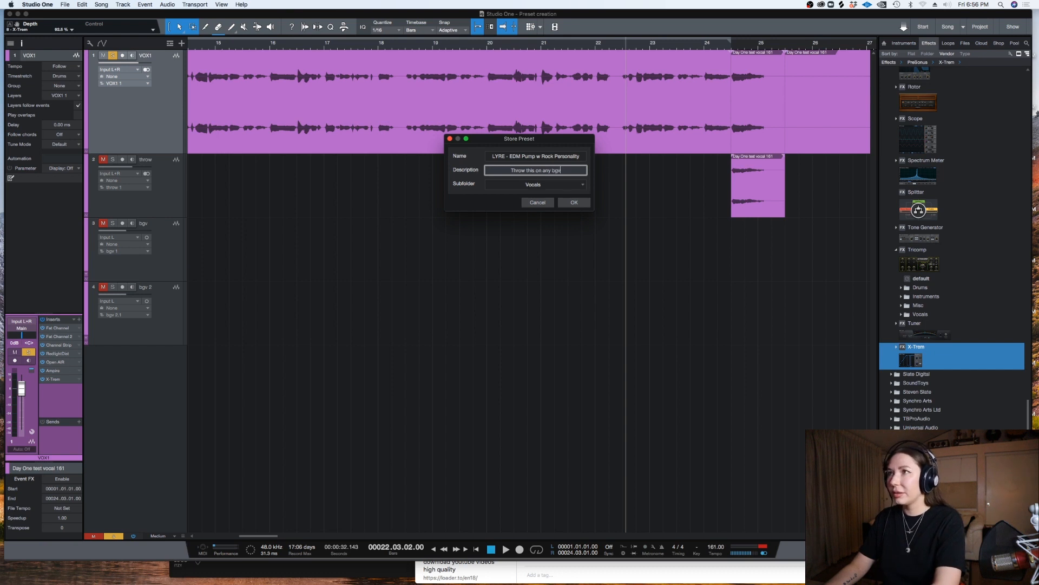
type(" on any bgv to")
key("BackSpace")
key("BackSpace")
type("or")
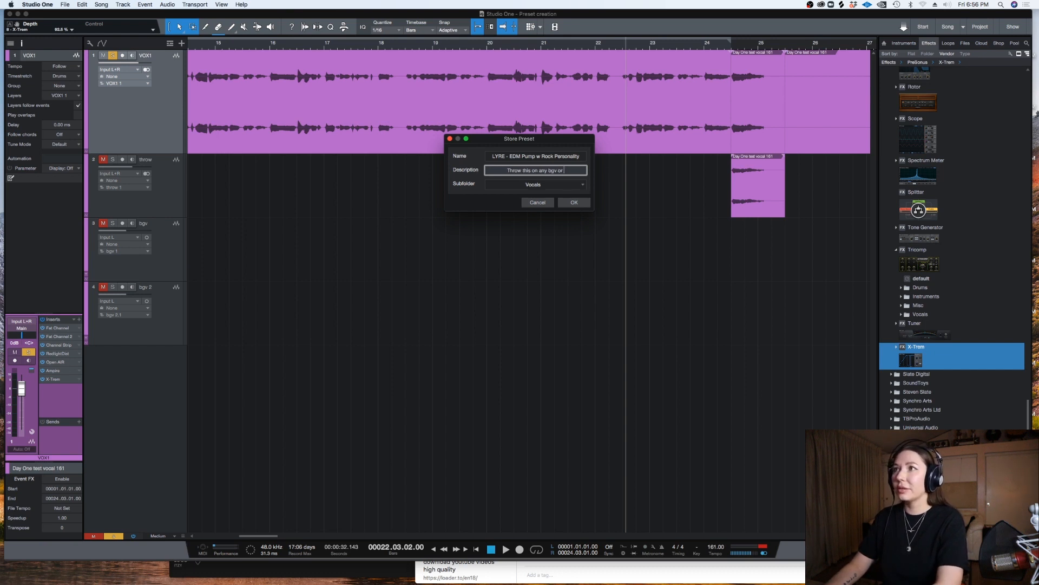
type(" chant for an ins")
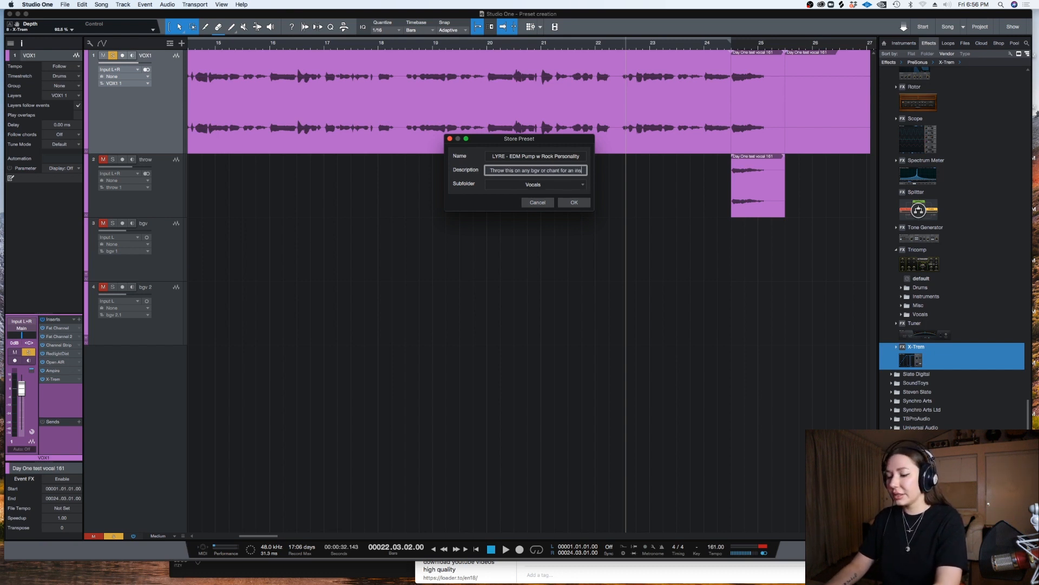
type("tant blend o")
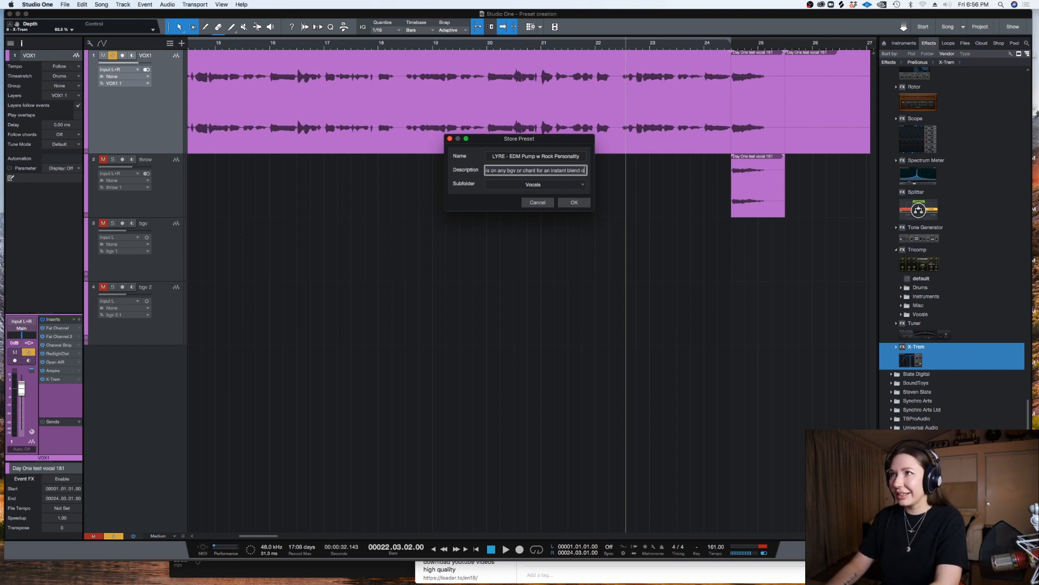
type("f EDM")
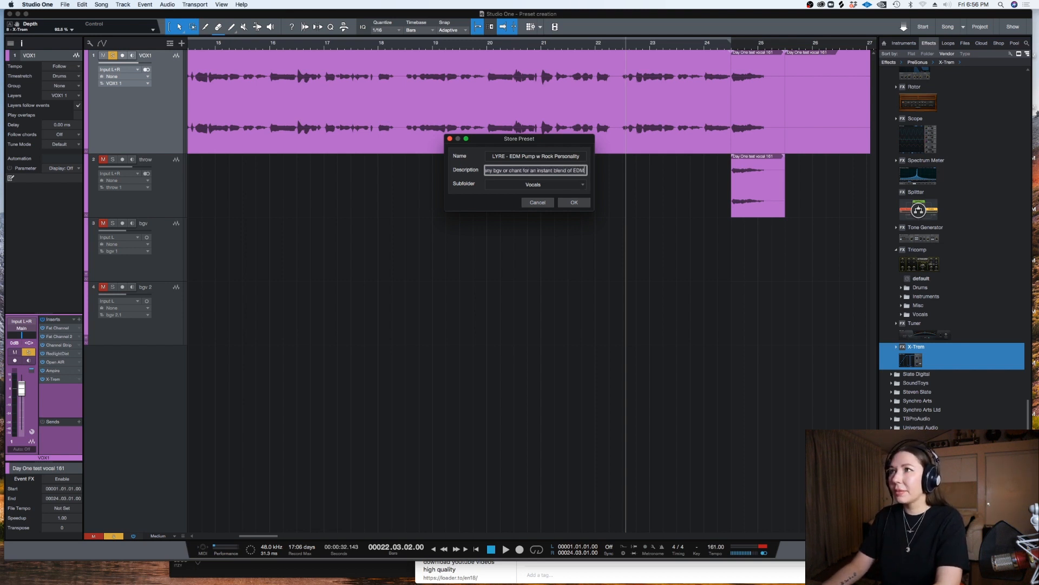
type(" and")
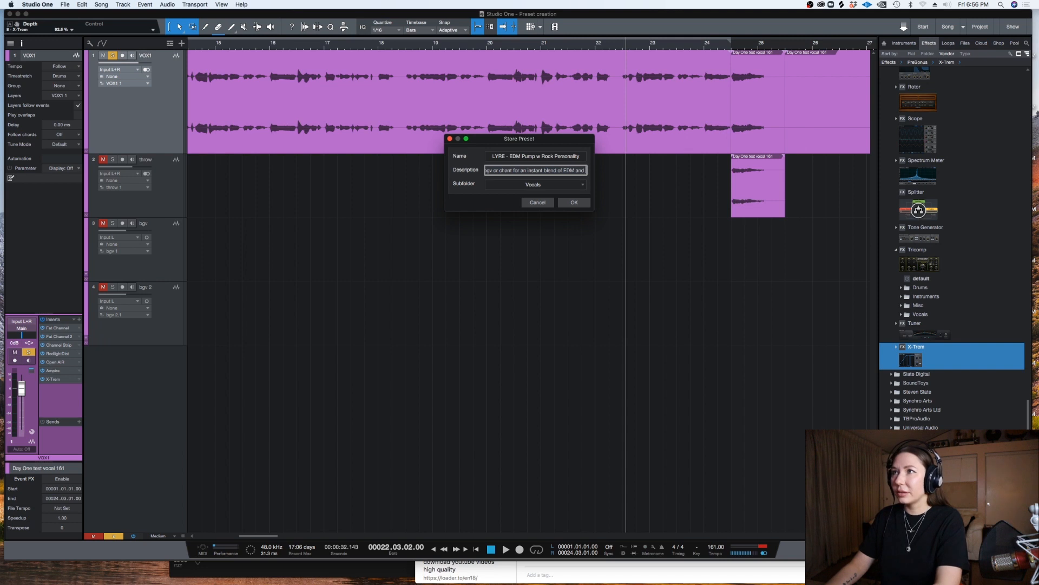
type(" rock c")
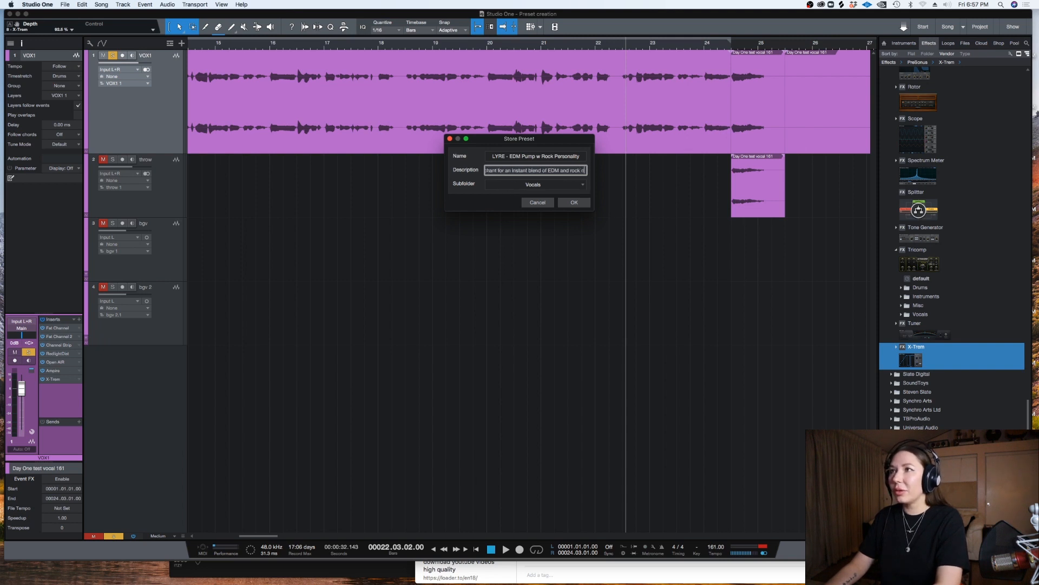
type(" roll!")
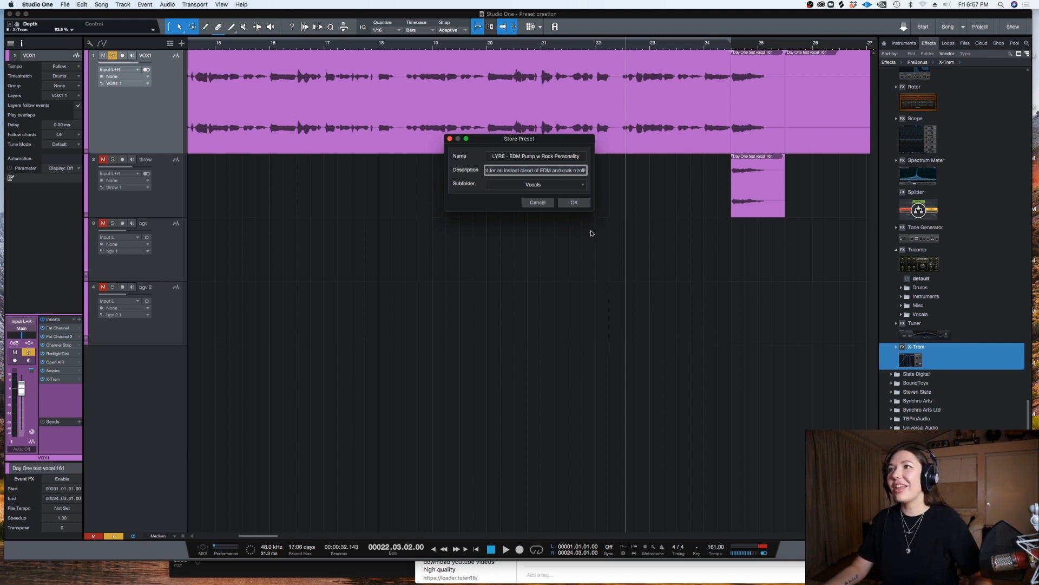
left_click(574, 201)
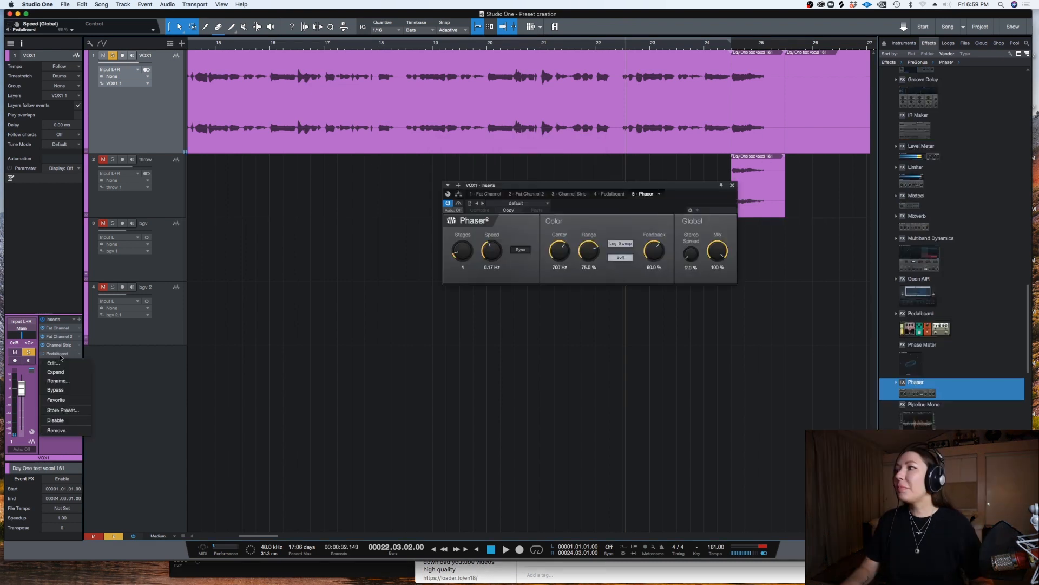
Remove Pedalboard from VOX1's inserts and set the playback position to 21.02.03.00.
right_click(62, 356)
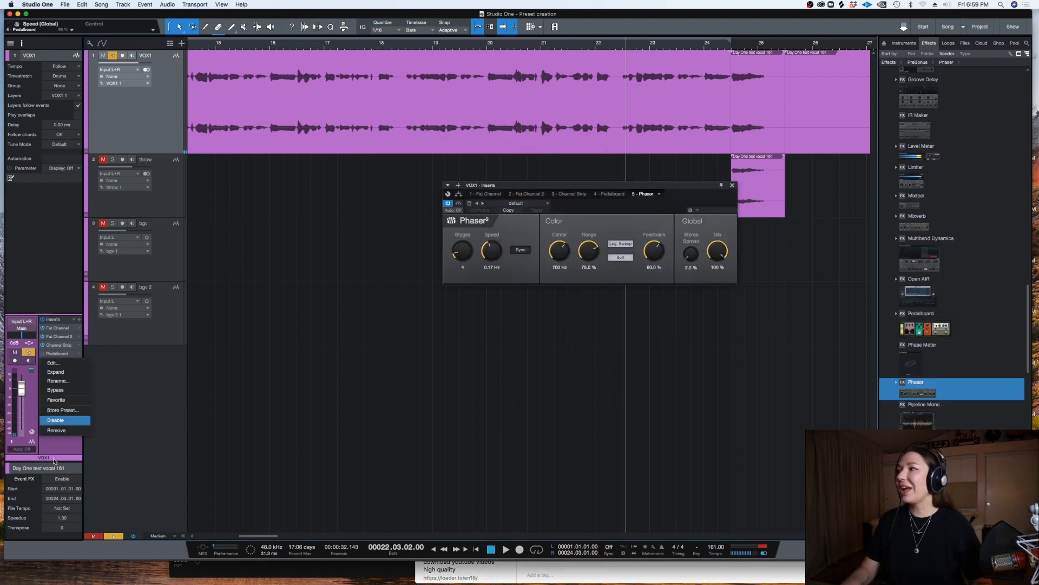
left_click(64, 429)
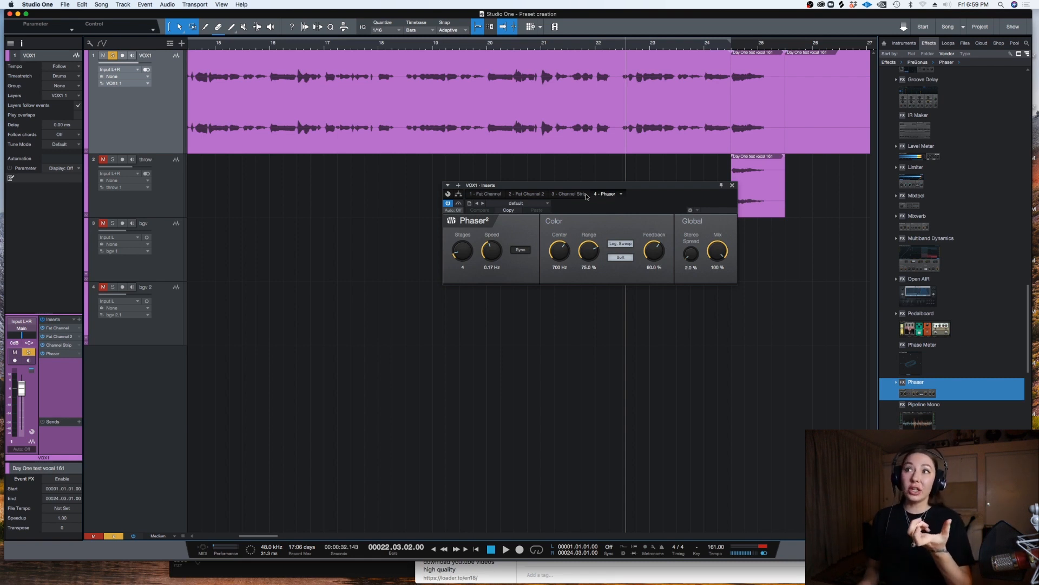
left_click(562, 168)
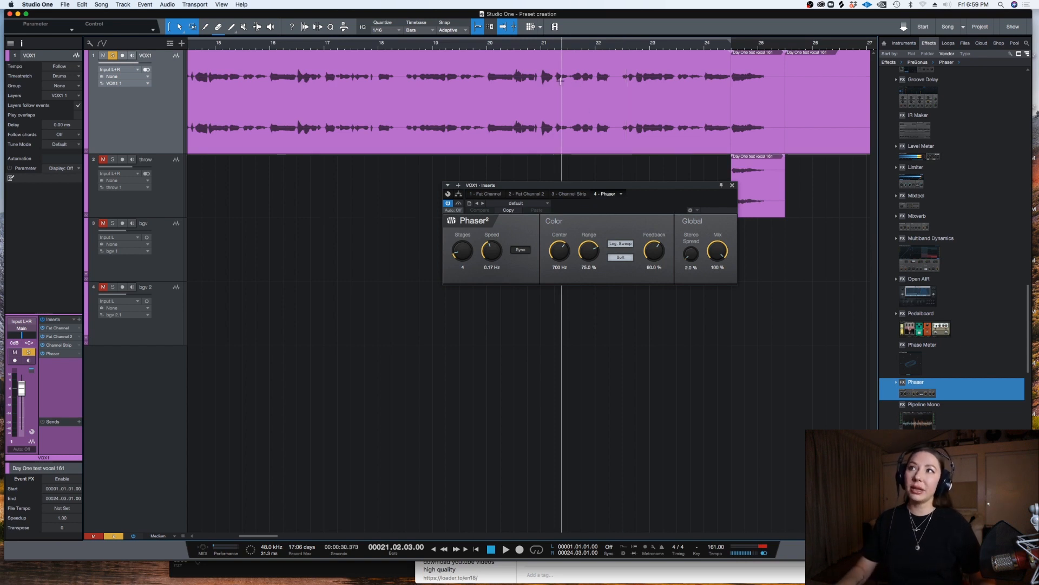
mouse_move(565, 187)
left_mouse_down()
mouse_move(566, 201)
mouse_move(577, 198)
left_mouse_up()
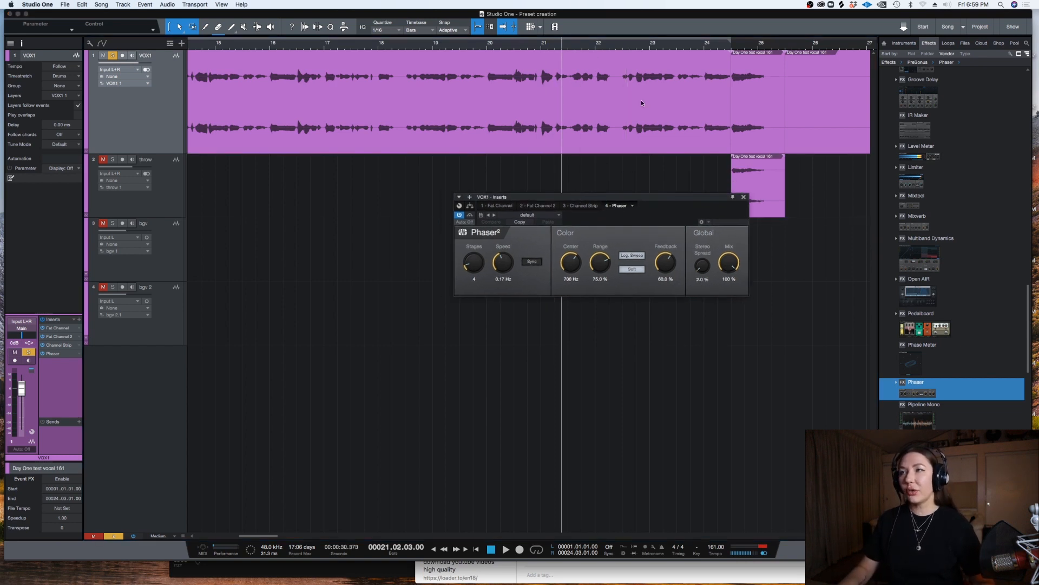
Play VOX1 while comparing the Phaser's mix at 0% and 100%.
left_click_drag(728, 262, 743, 445)
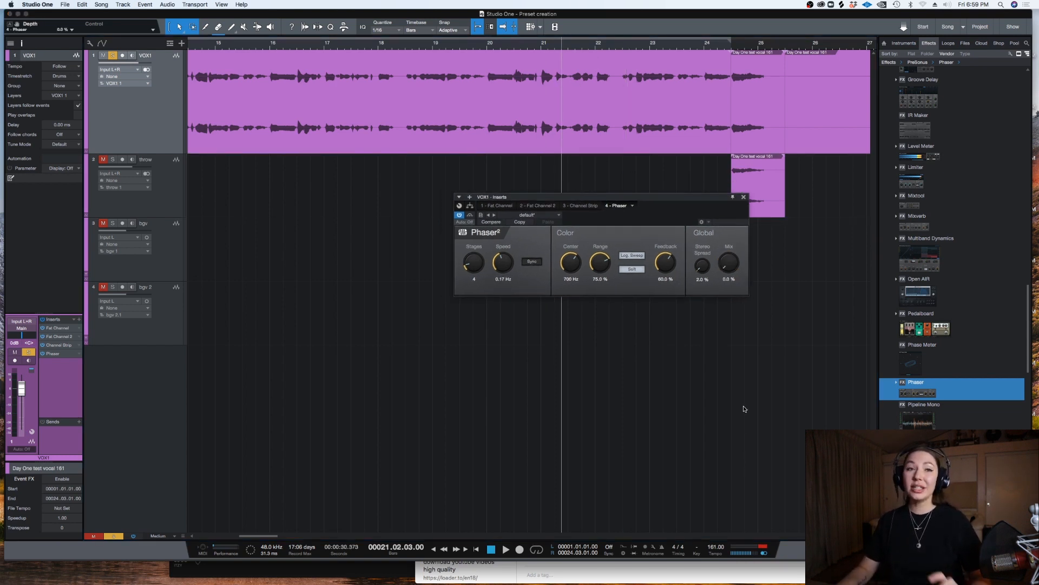
key("space")
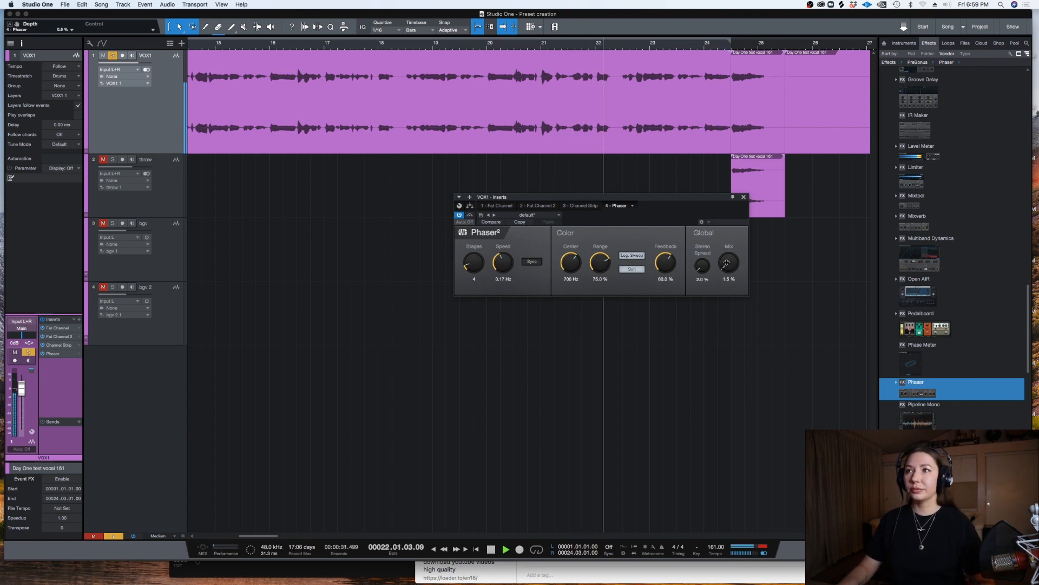
left_click_drag(728, 262, 698, 143)
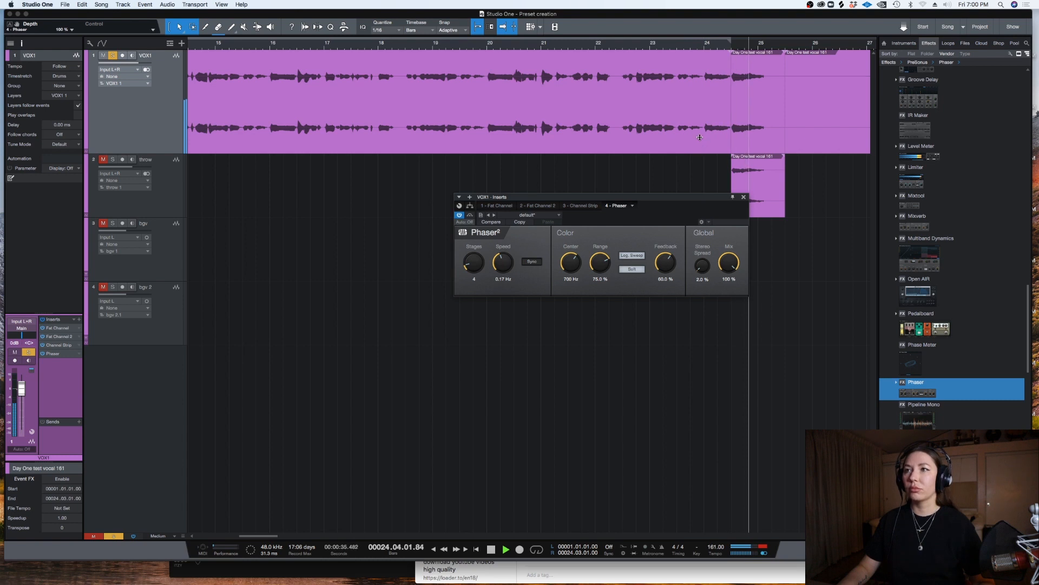
key("space")
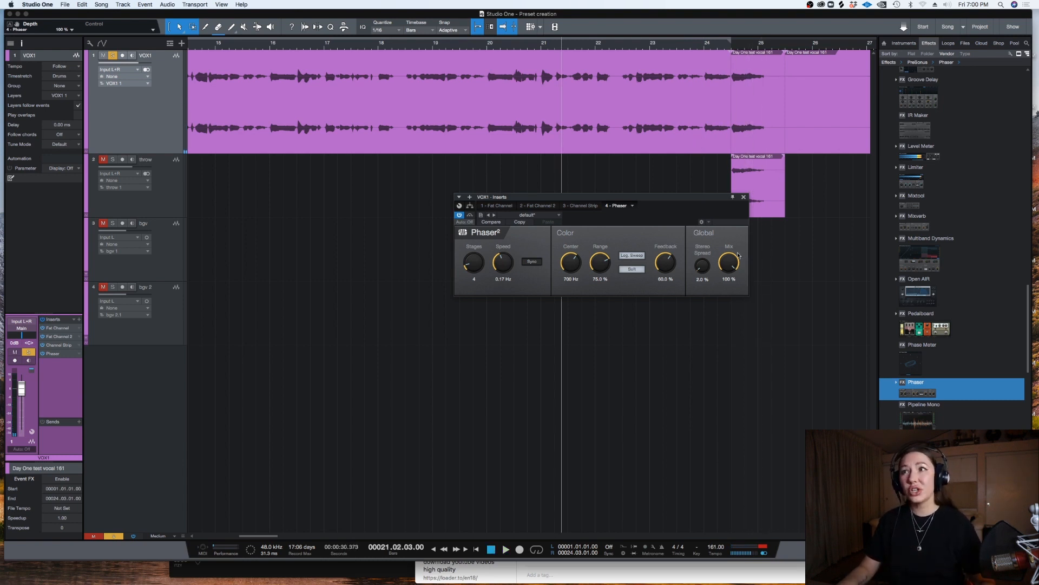
Try the Phaser's Hollow Baseline preset, switch to the Oxynox preset, and audition VOX1 with it.
left_click(538, 216)
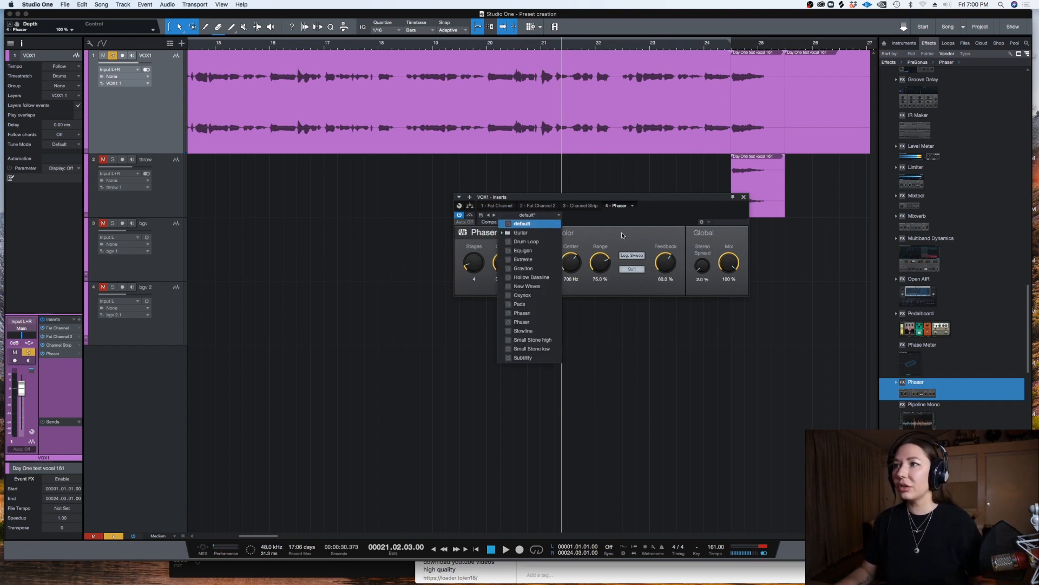
left_click(533, 277)
key("space")
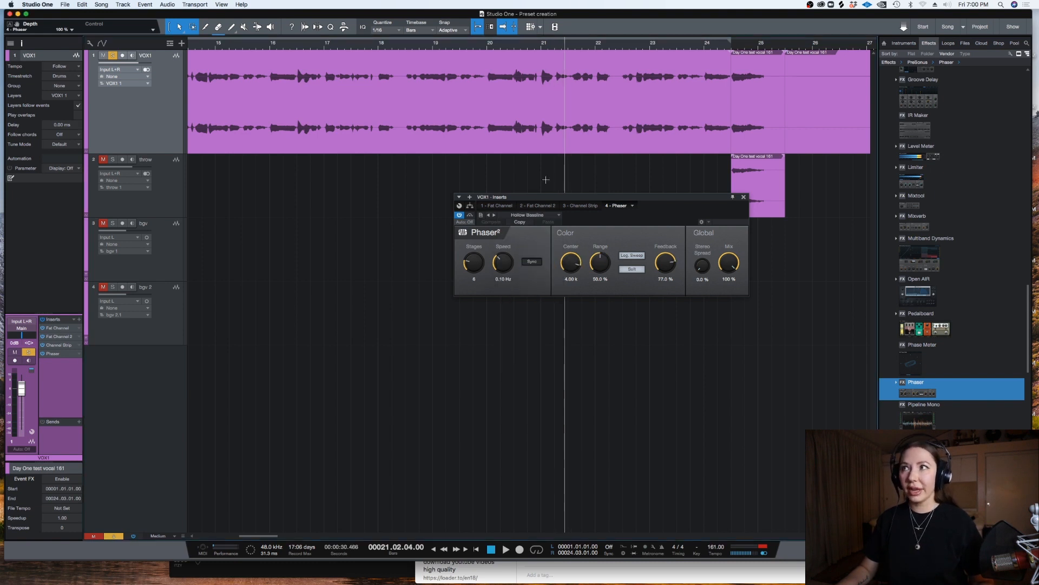
left_click(495, 216)
left_click(494, 215)
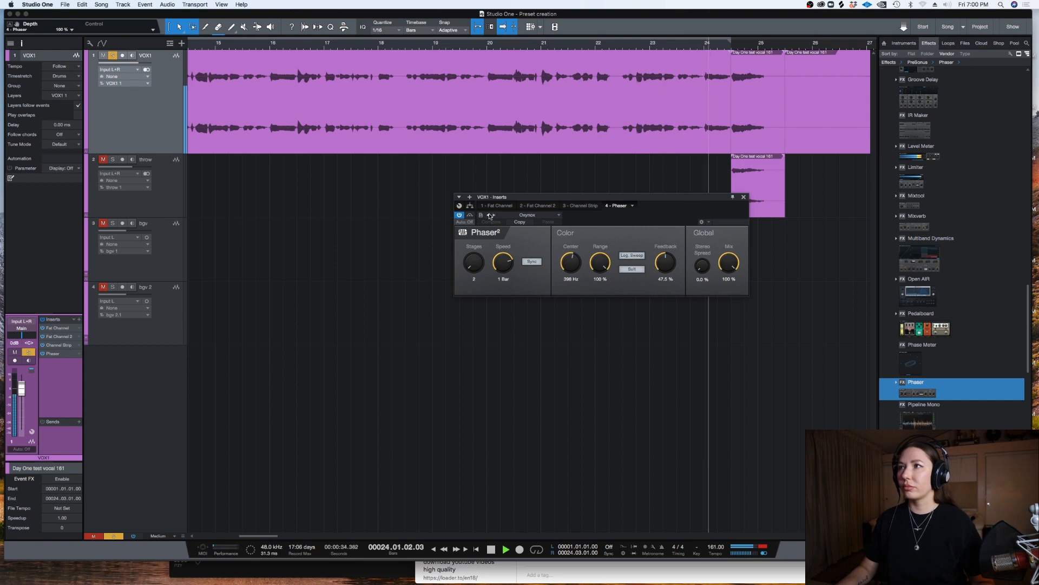
key("space")
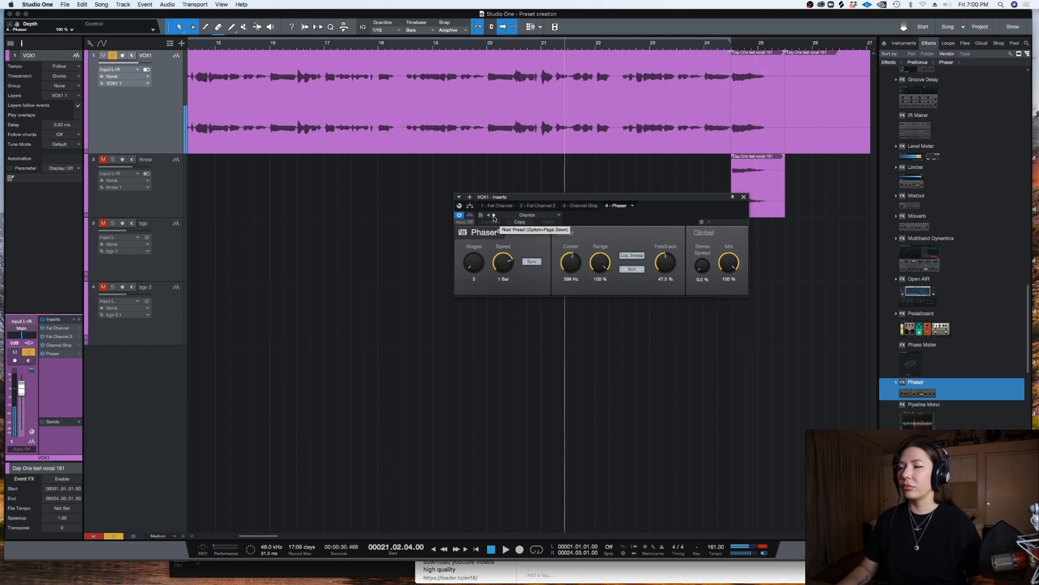
key("space")
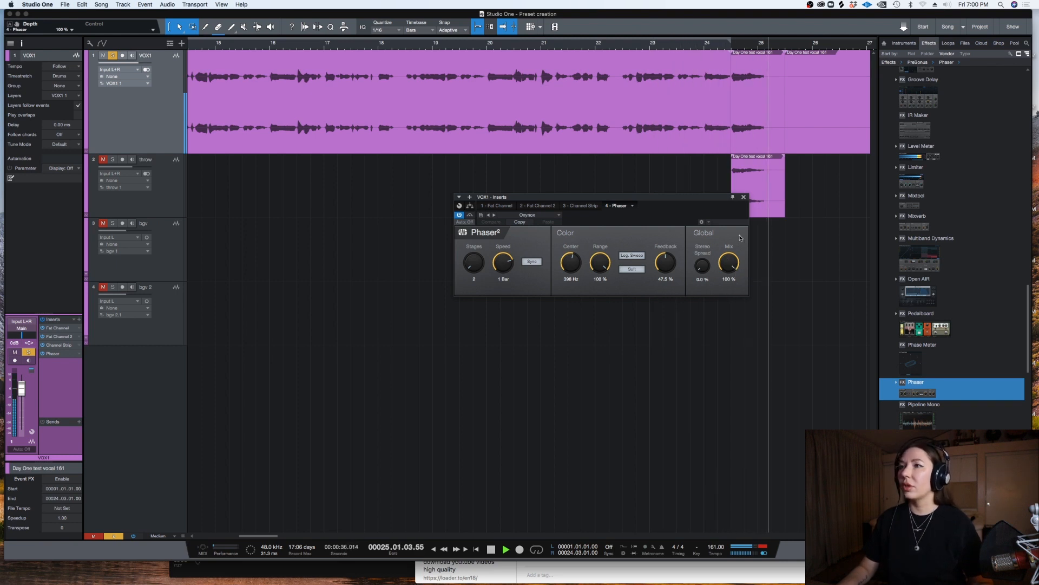
key("space")
left_click(743, 197)
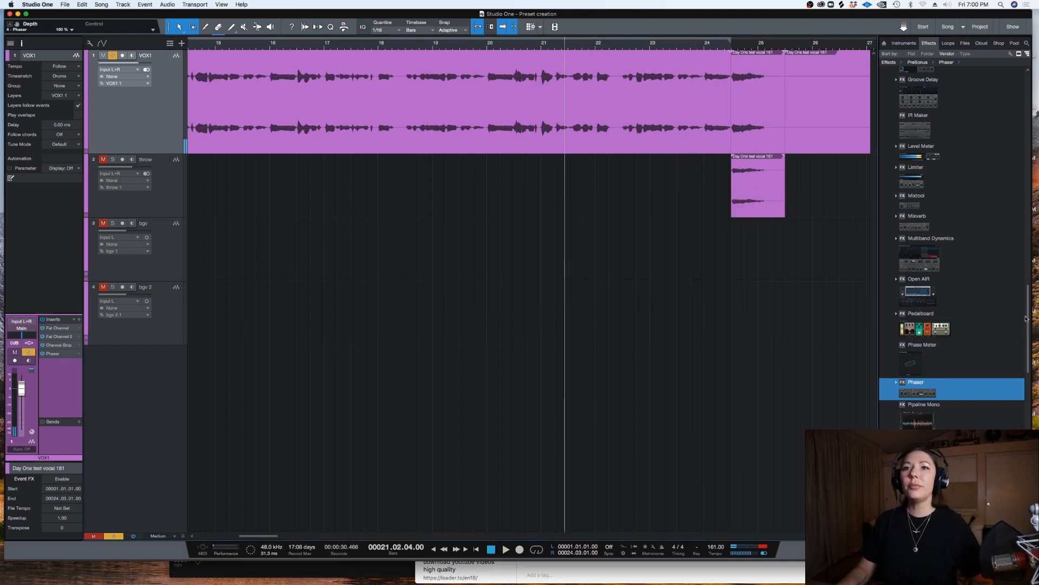
left_click_drag(1026, 318, 866, 236)
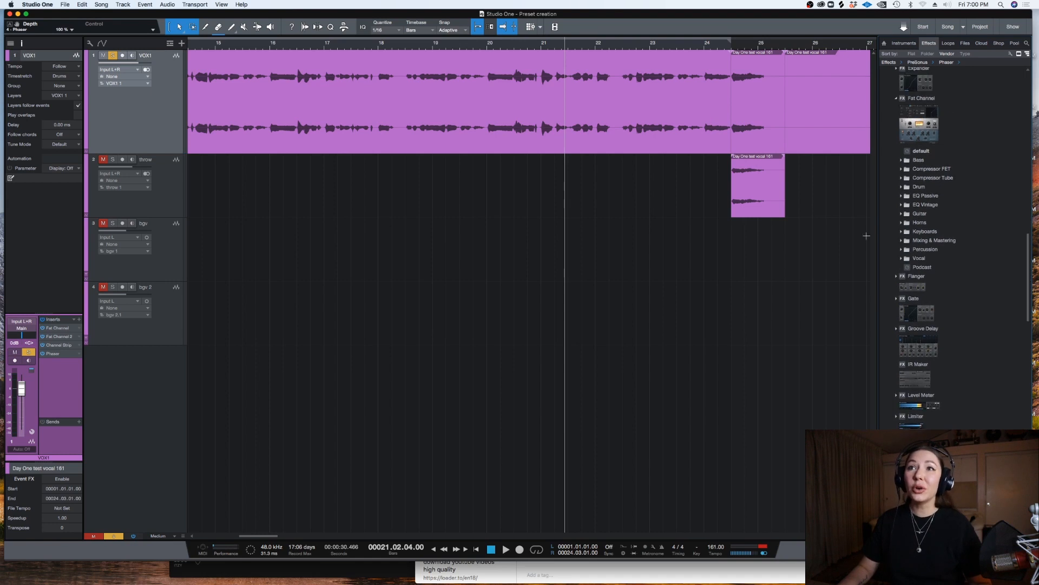
left_click_drag(910, 124, 44, 368)
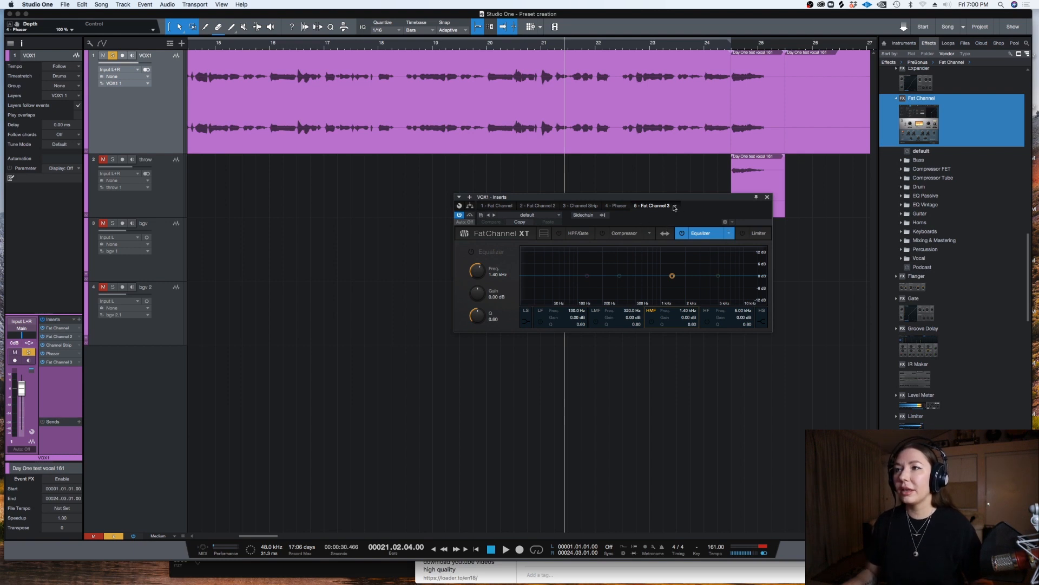
left_click(767, 198)
right_click(64, 364)
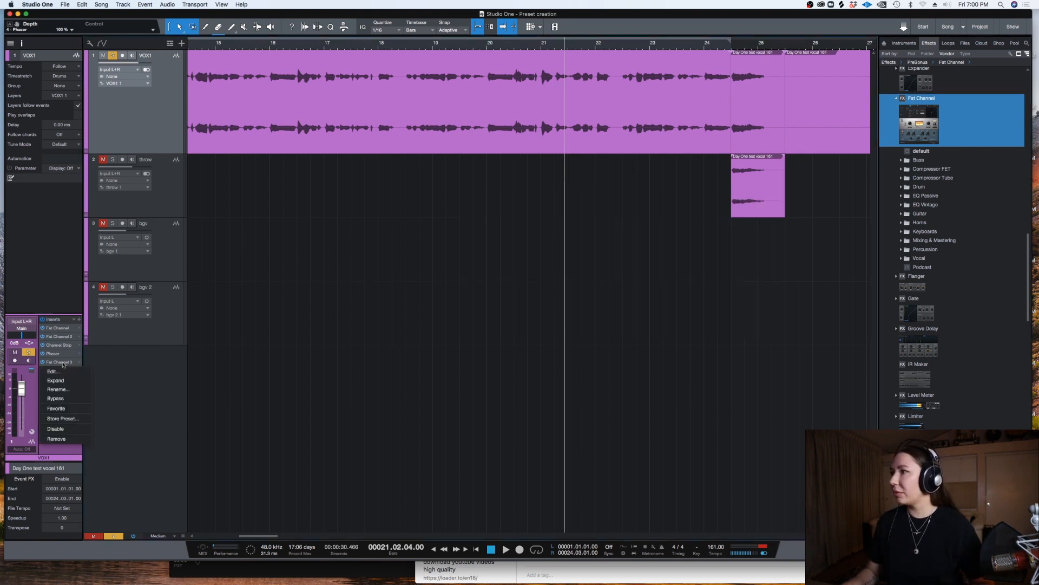
left_click(65, 441)
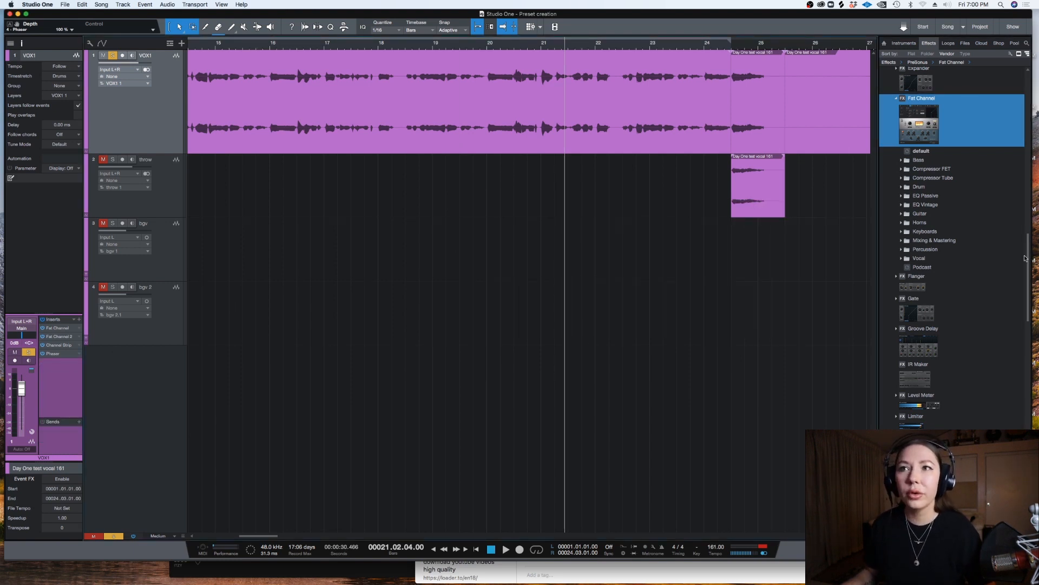
Add Pro EQ after the Phaser on VOX1 and enable its high cut at about 12.24 kHz with a 48dB/Oct slope.
left_click_drag(1036, 242, 1036, 349)
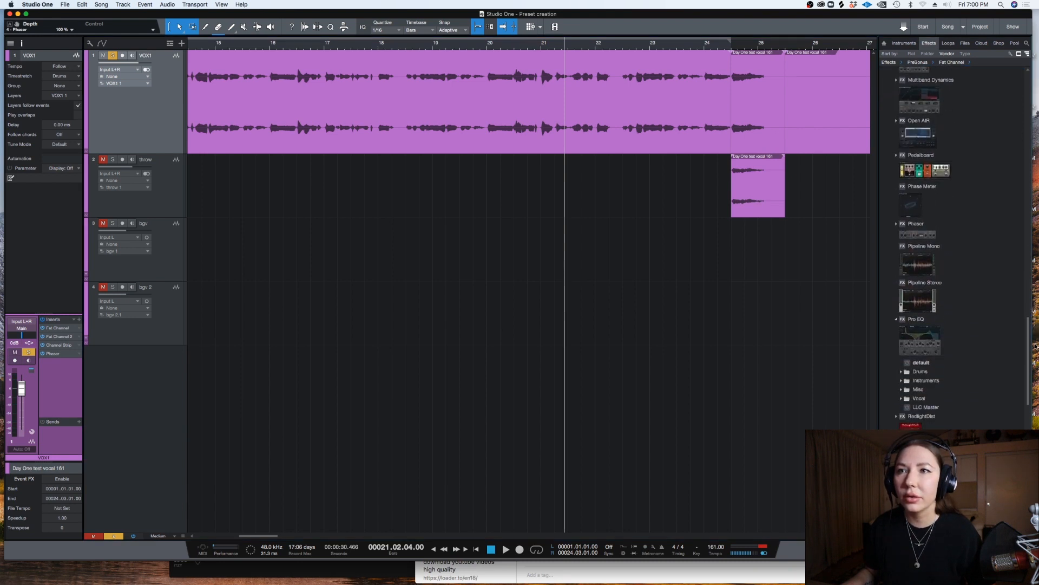
left_click_drag(918, 338, 56, 360)
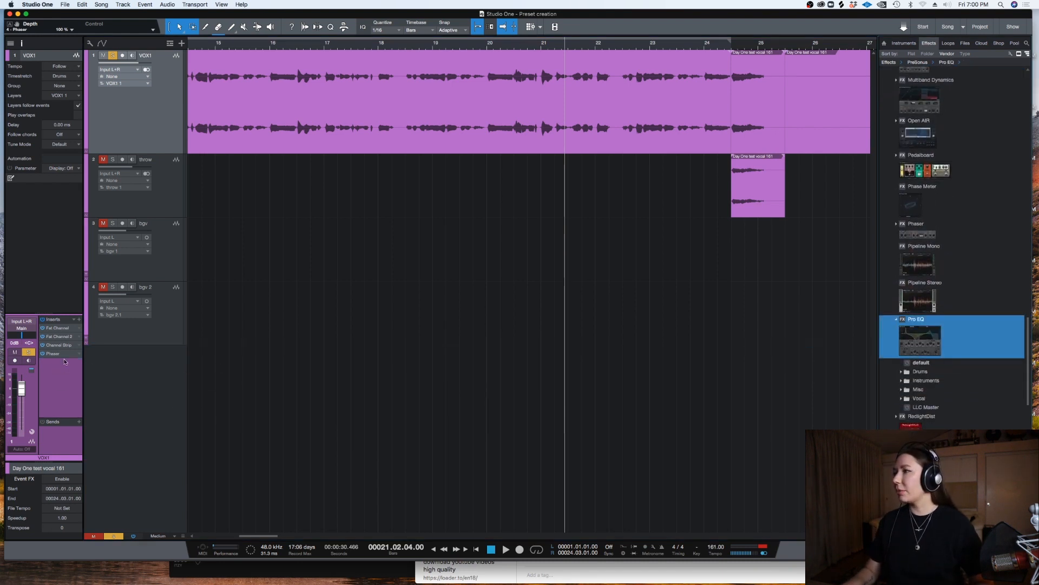
left_click_drag(749, 431, 752, 449)
left_click(762, 411)
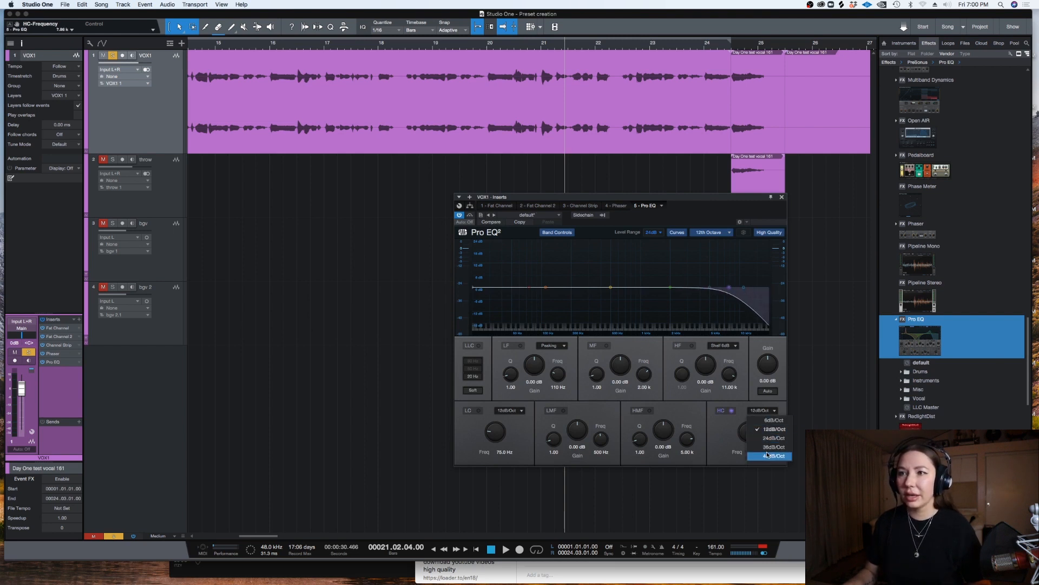
left_click(768, 456)
left_click_drag(727, 290, 750, 287)
Enable the Pro EQ's low cut at about 598 Hz with a 48dB/Oct slope.
left_click(498, 290)
left_click_drag(529, 288, 632, 288)
left_click(510, 410)
left_click(512, 457)
Lower the Pro EQ's high cut to about 7.4 kHz while VOX1 plays, and close the plug-in window.
key("space")
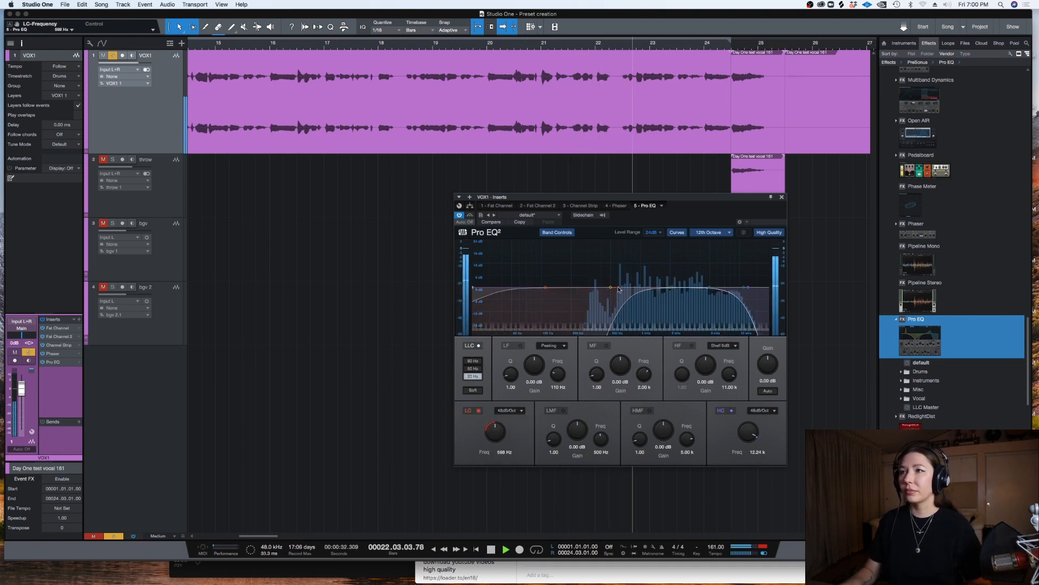
left_click_drag(749, 288, 726, 291)
key("space")
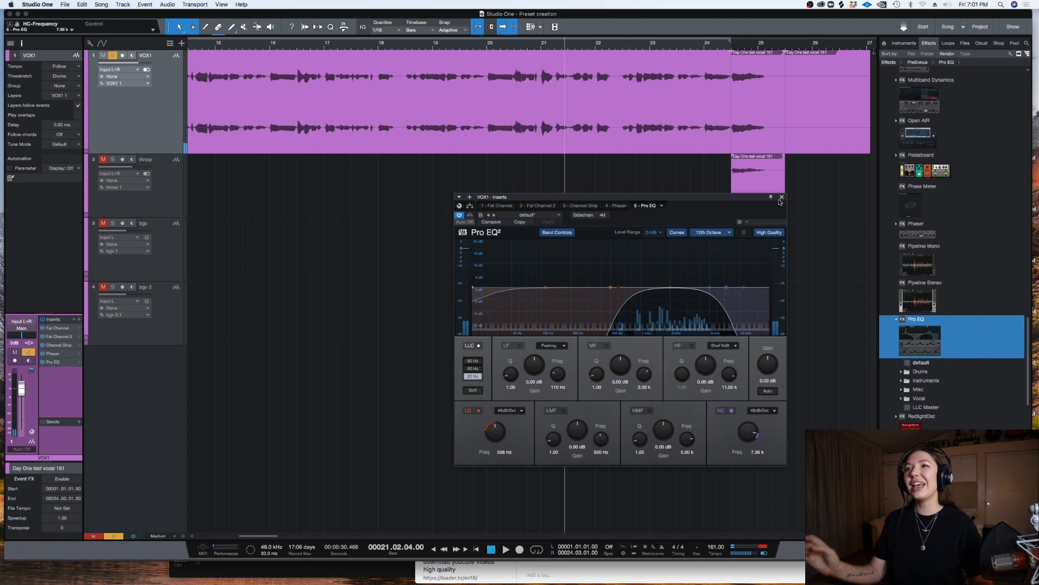
key("super+w")
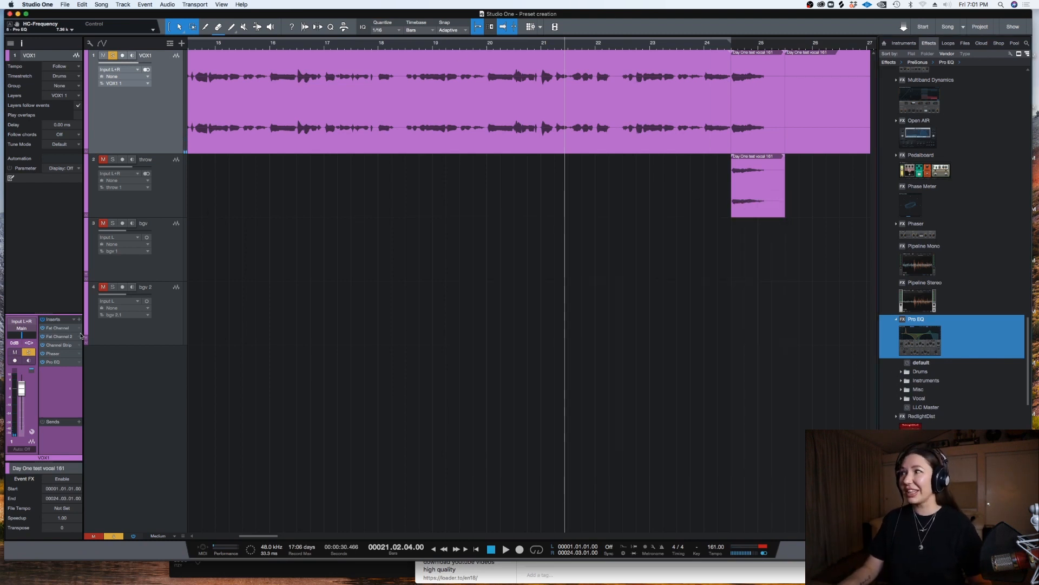
Begin storing VOX1's inserts as an FX chain preset named "LYRE - Did you call me on the phone".
left_click(74, 319)
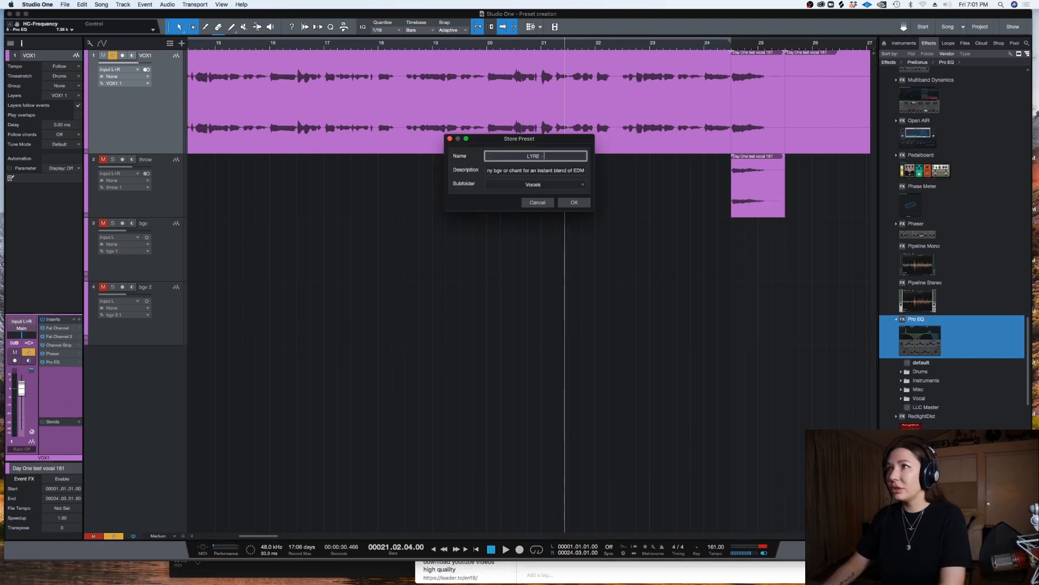
type("Did")
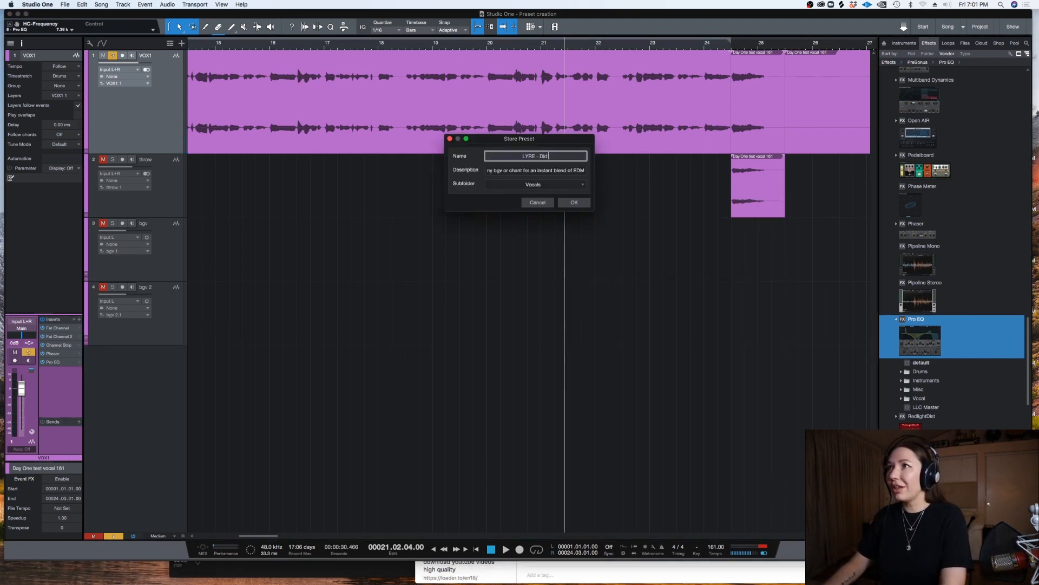
type(" you call me on the ")
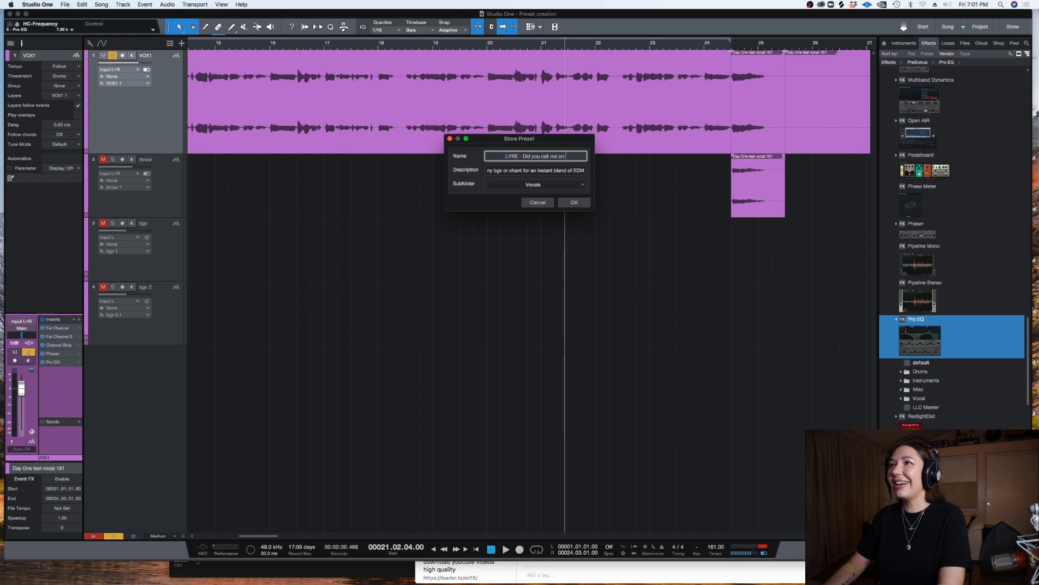
type("phone")
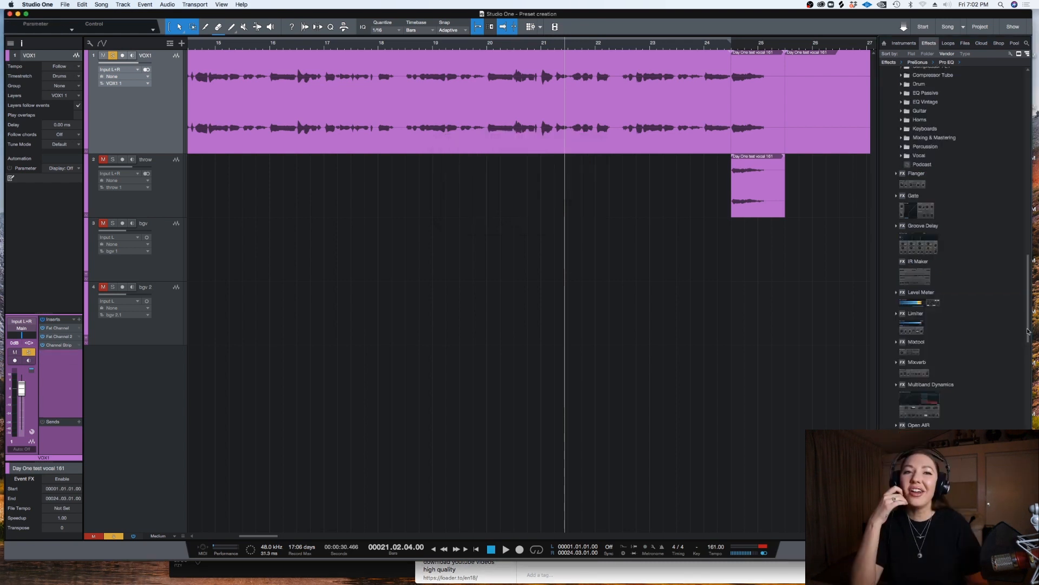
Add Autofilter to VOX1's inserts and load its Birds in Trees preset.
left_click_drag(1028, 331, 1025, 235)
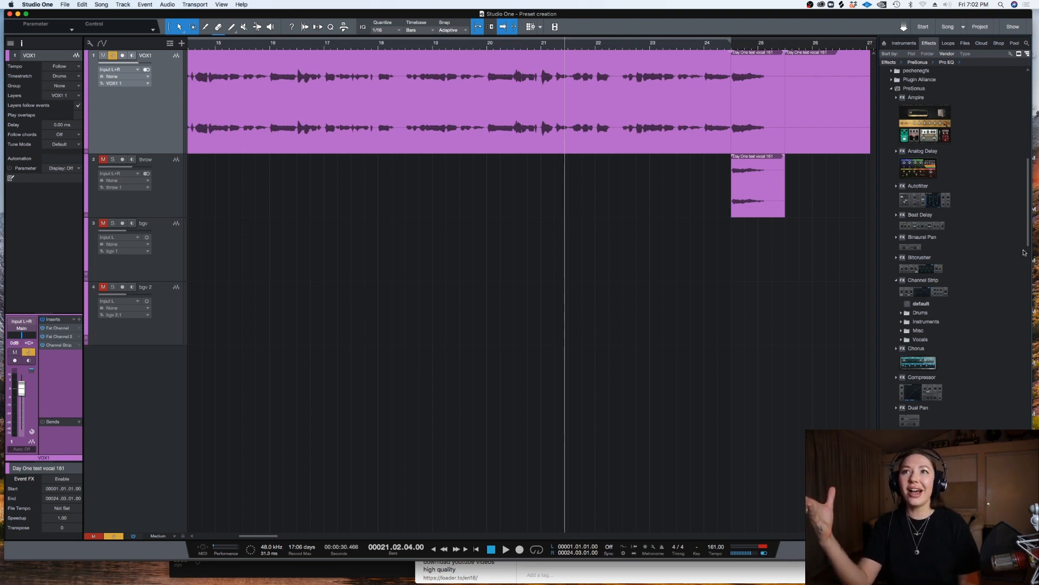
scroll(1021, 203, "up", 10)
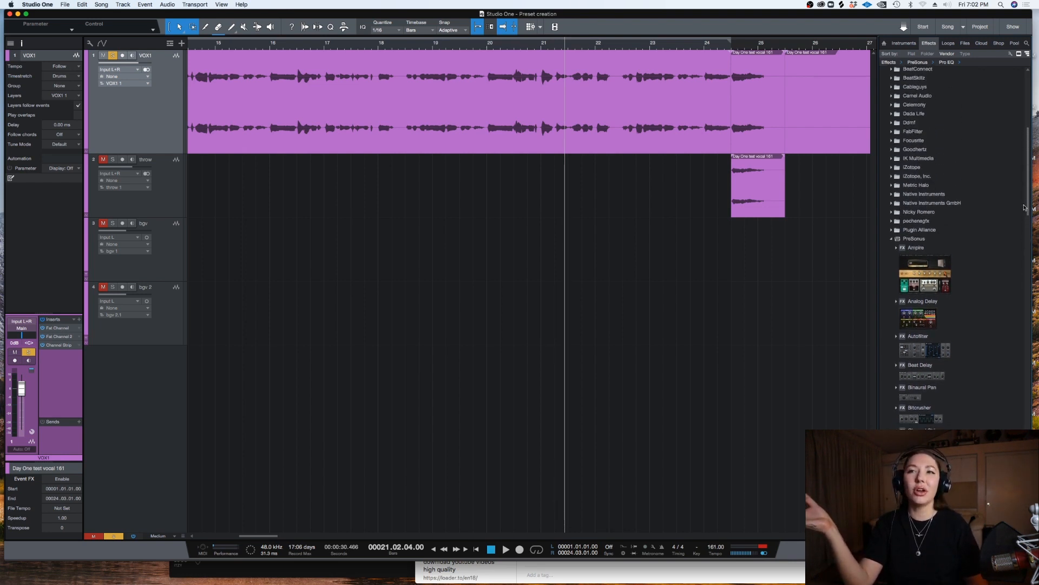
scroll(1022, 204, "down", 10)
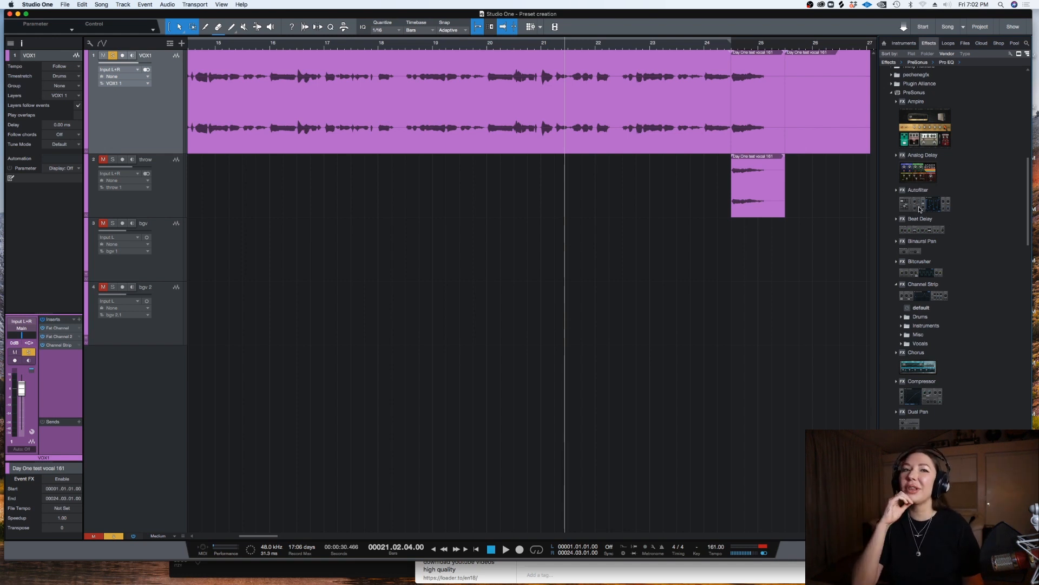
left_click_drag(919, 209, 567, 86)
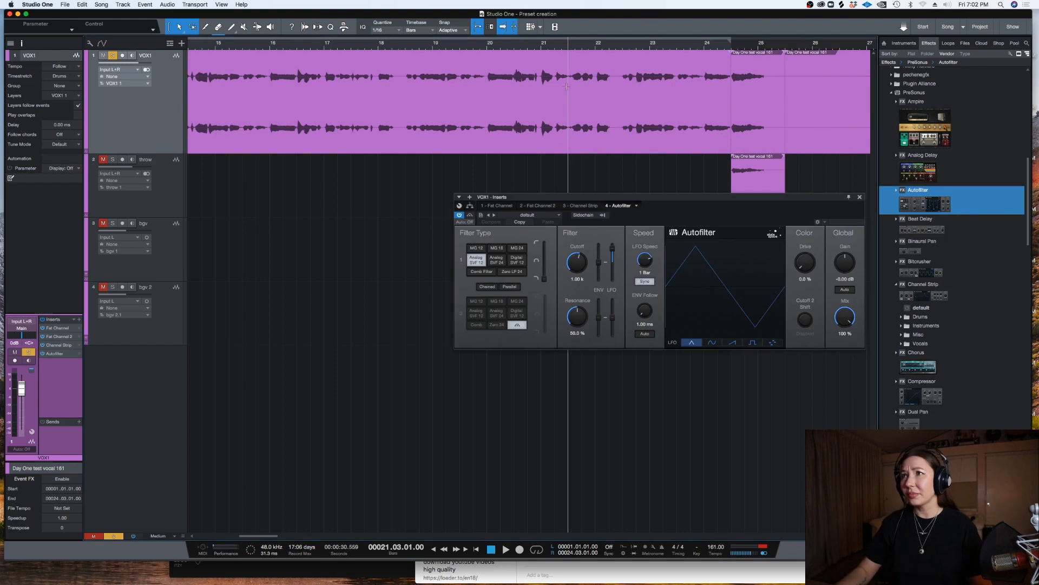
left_click(530, 215)
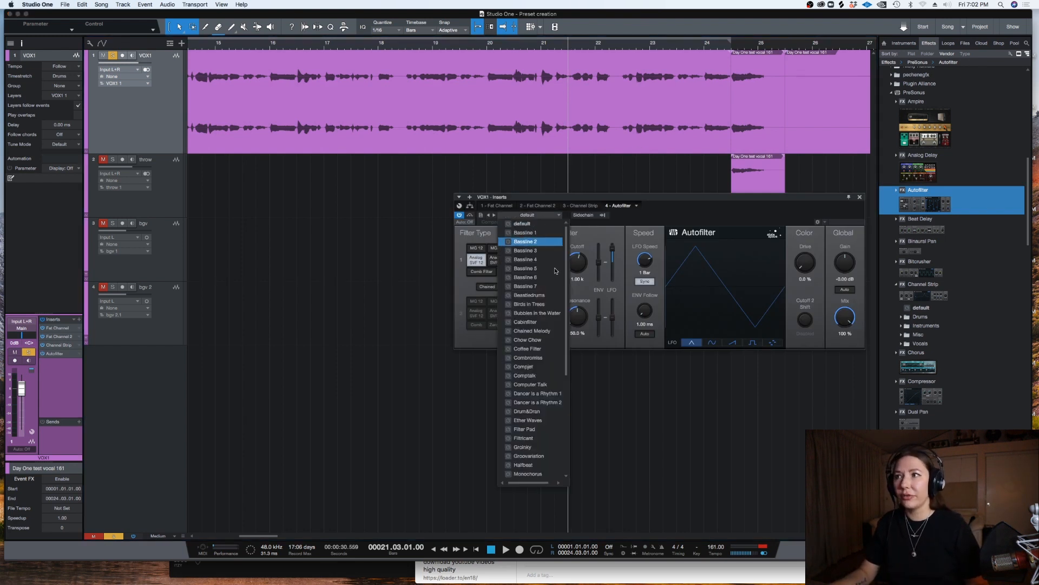
left_click(529, 305)
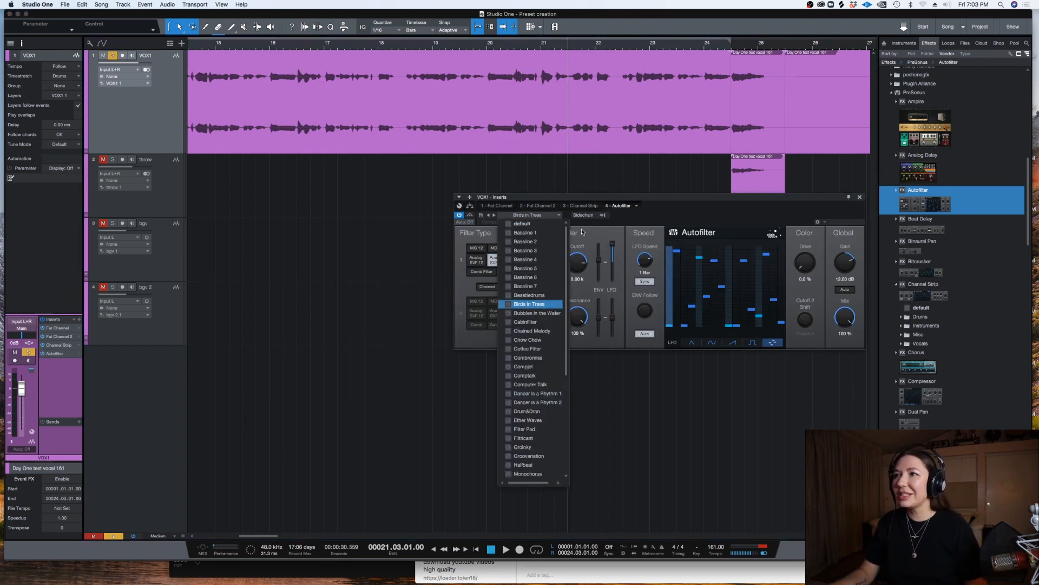
left_click(629, 221)
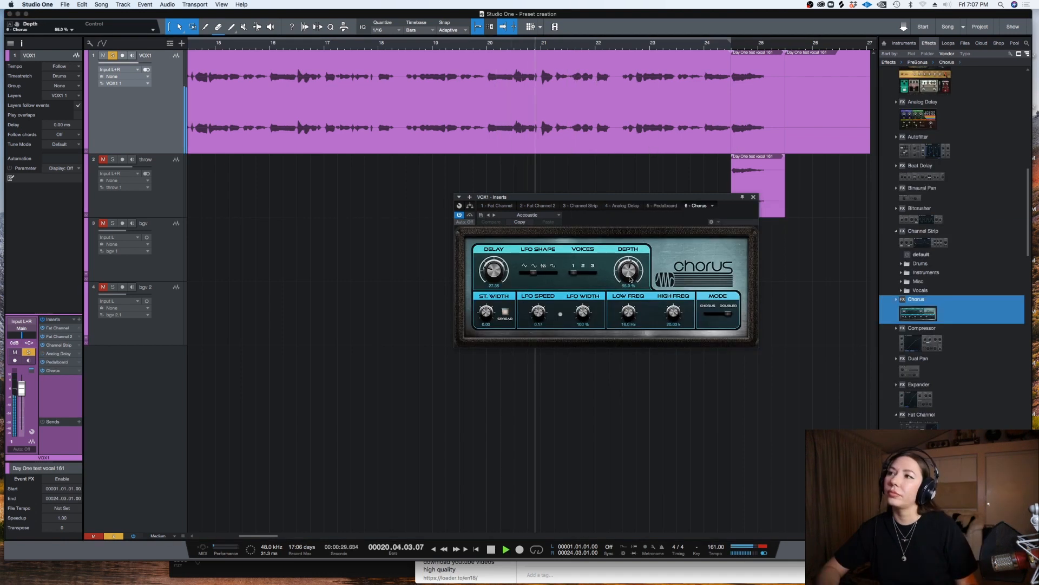
Adjust the Chorus depth on VOX1 during playback, and reposition the plug-in window.
left_click_drag(630, 279, 620, 234)
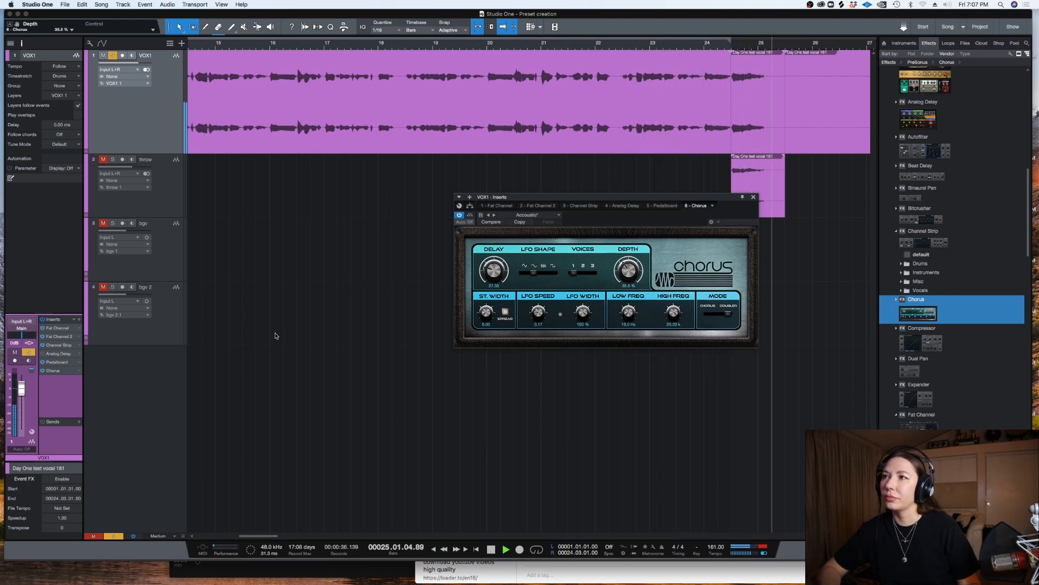
key("space")
left_click_drag(669, 205, 618, 212)
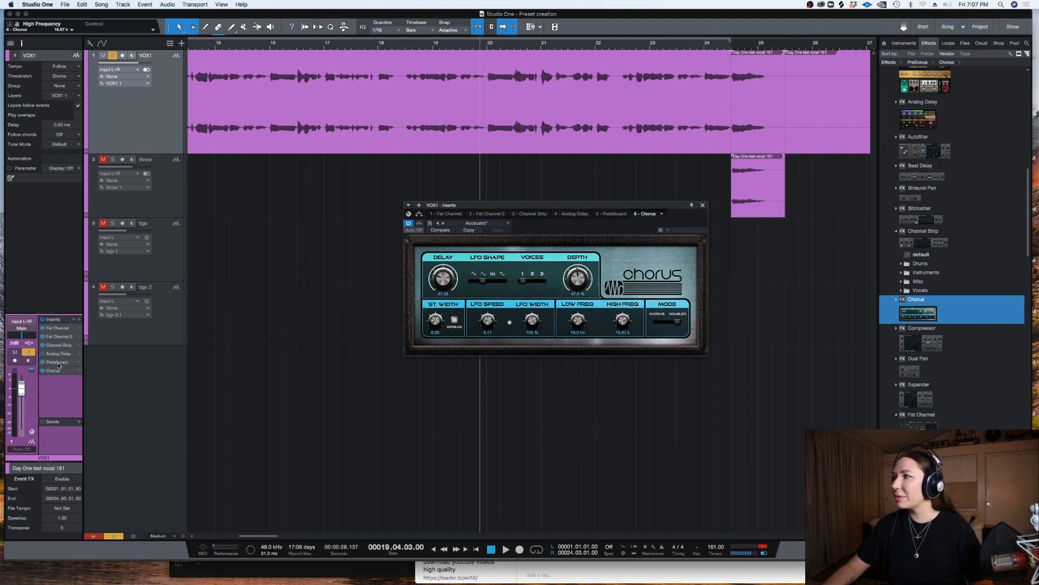
Move Pedalboard after Chorus in VOX1's inserts and remove Analog Delay.
left_click_drag(58, 366, 56, 385)
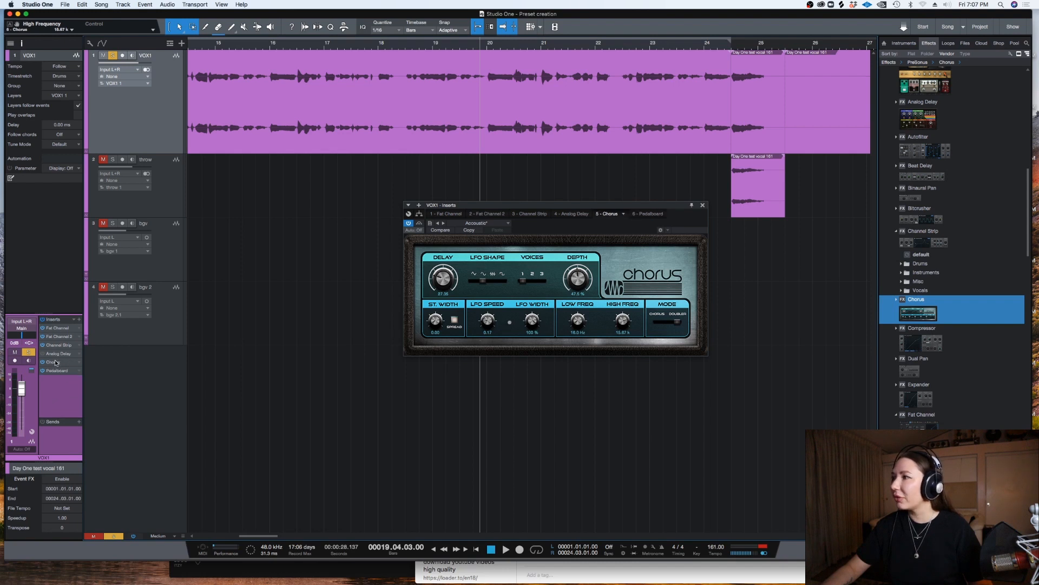
right_click(53, 356)
left_click(59, 431)
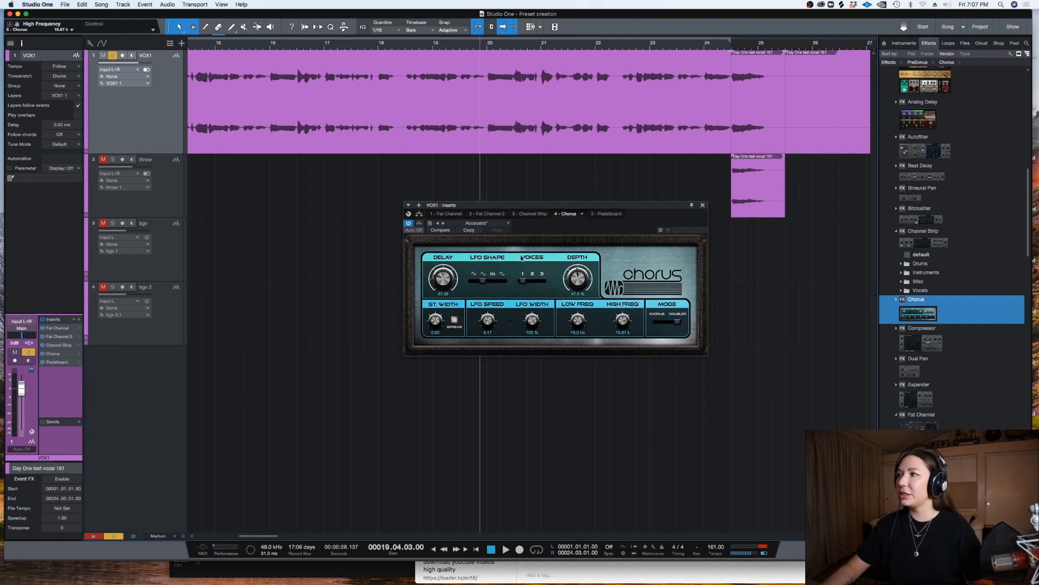
Audition VOX1's Chorus and Pedalboard during playback and lower the Chorus depth to about 35%.
key("space")
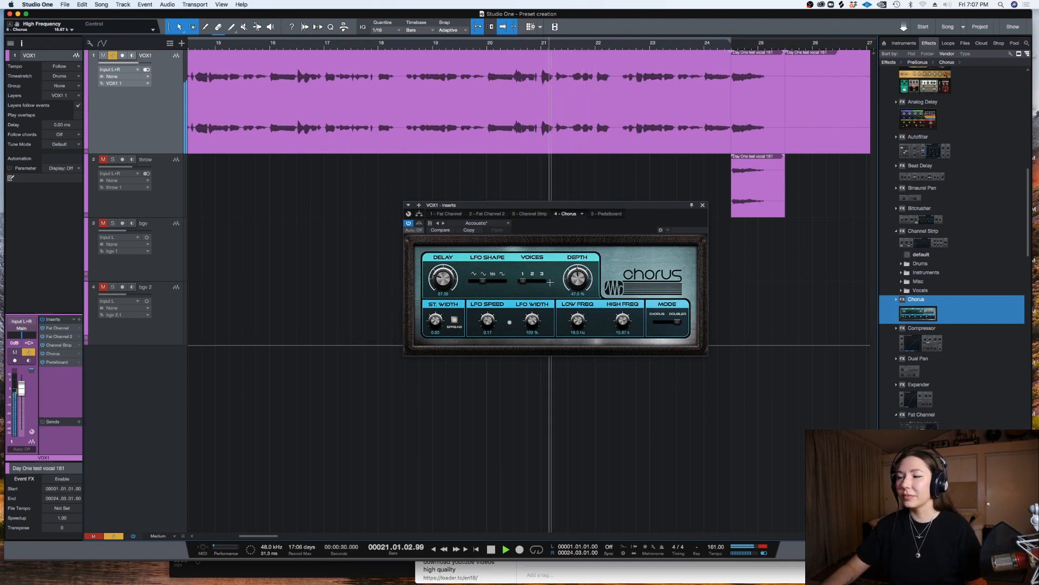
key("space")
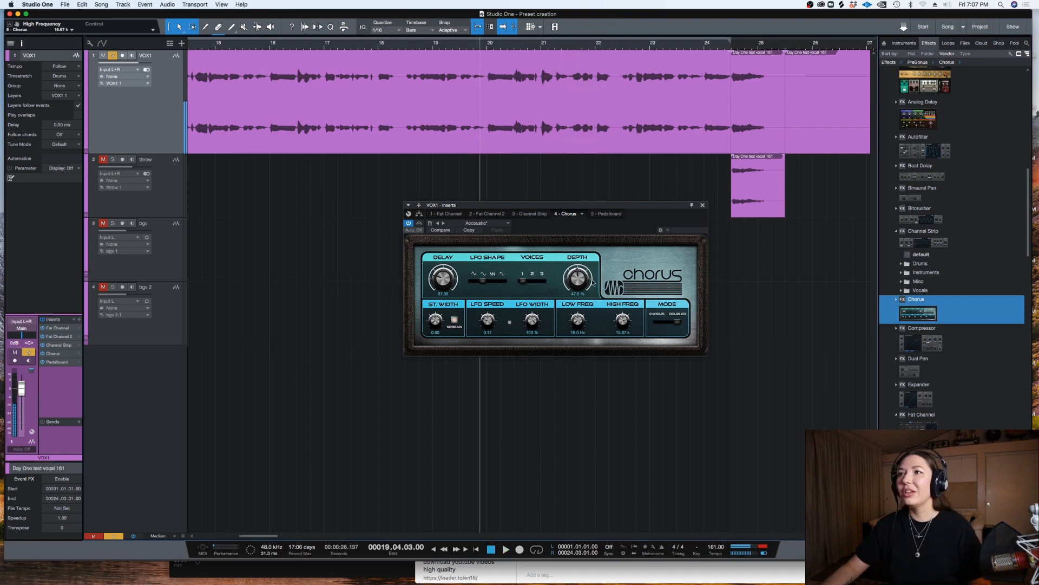
left_click(56, 362)
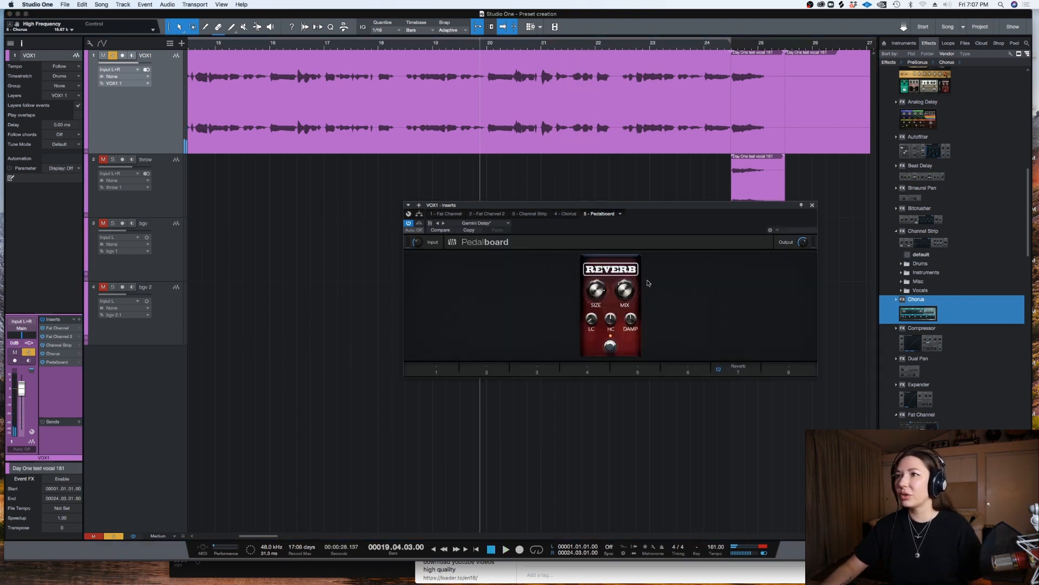
mouse_move(624, 296)
key("space")
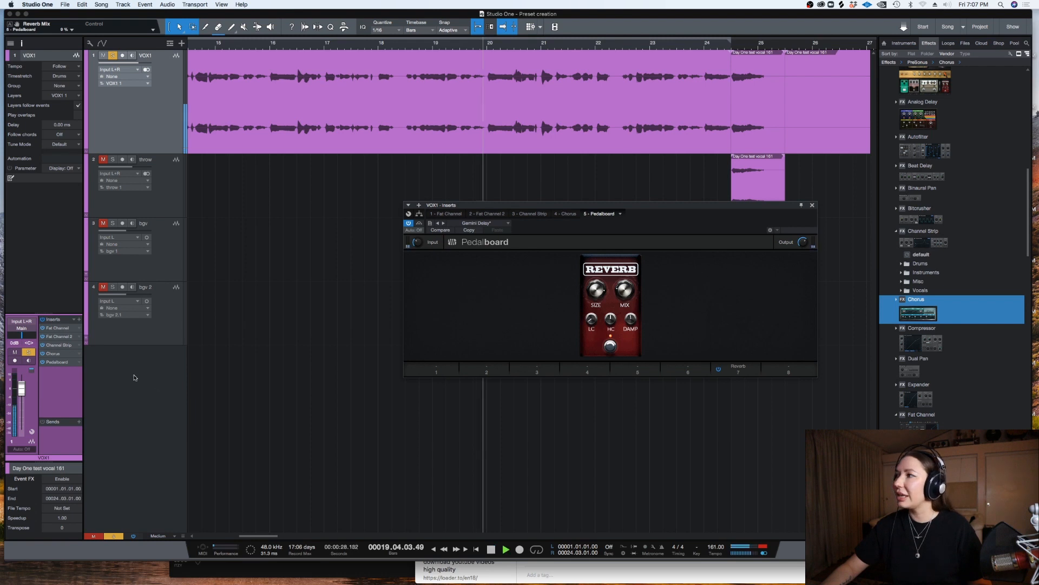
left_click(58, 354)
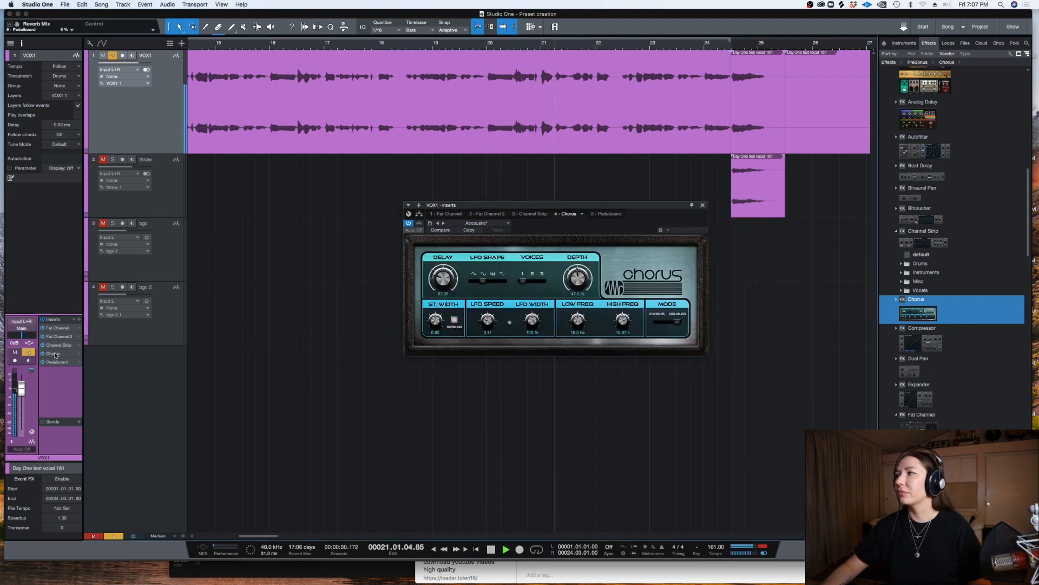
mouse_move(574, 261)
left_mouse_down()
mouse_move(573, 290)
mouse_move(575, 278)
left_mouse_up()
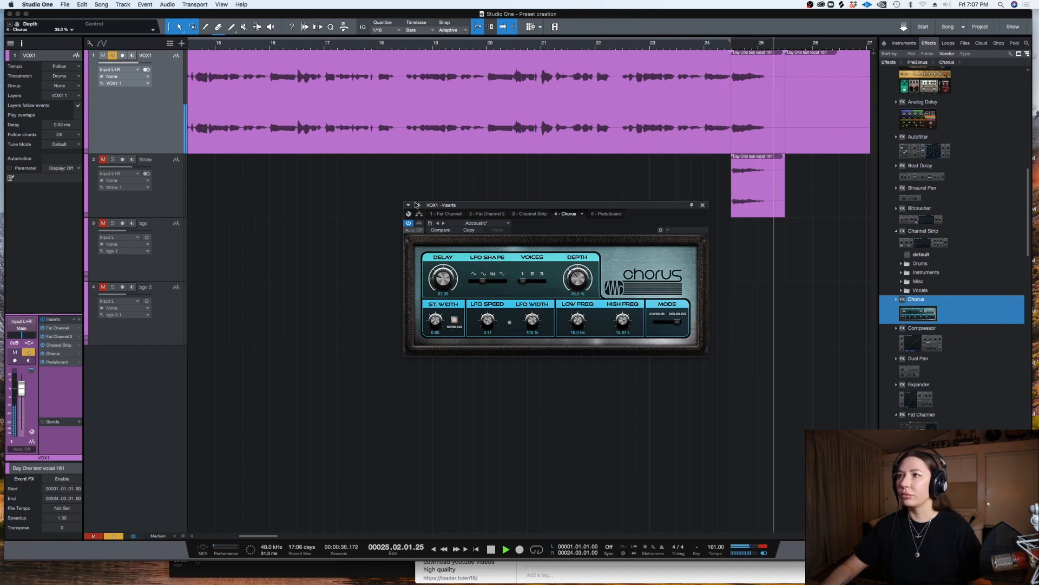
key("space")
left_click(703, 205)
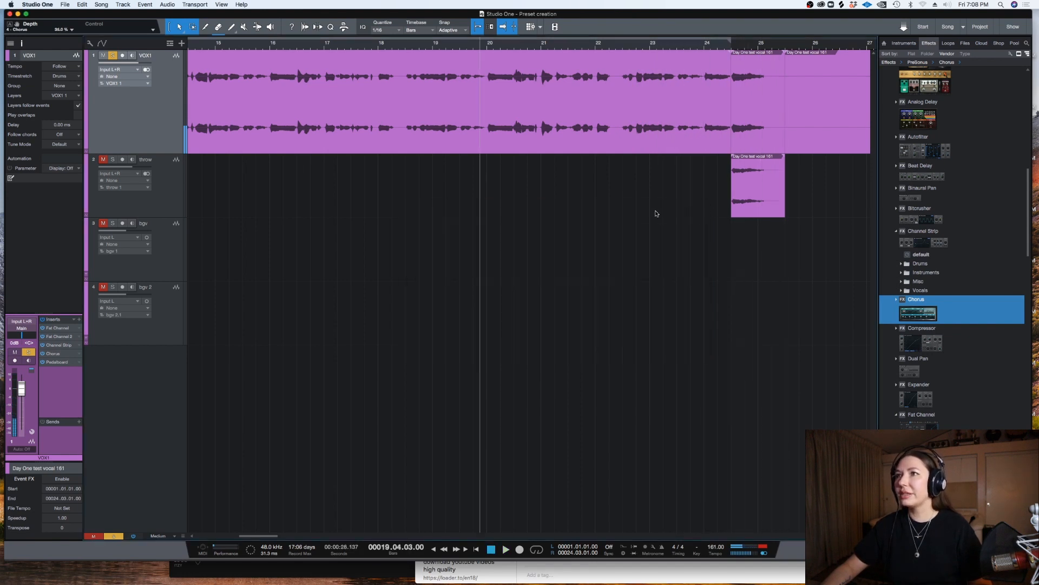
Remove Channel Strip from VOX1's inserts.
double_click(65, 347)
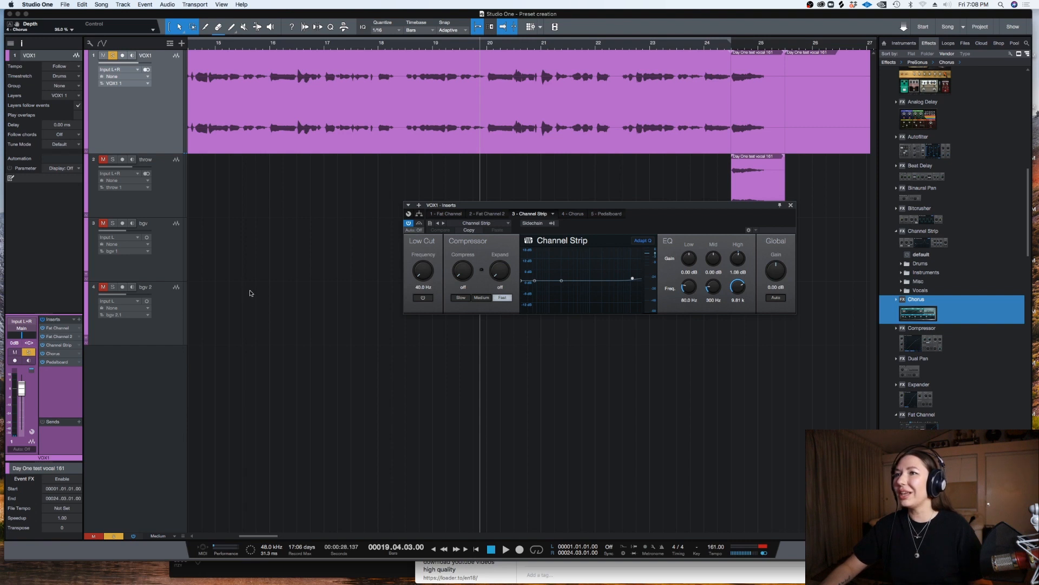
right_click(57, 347)
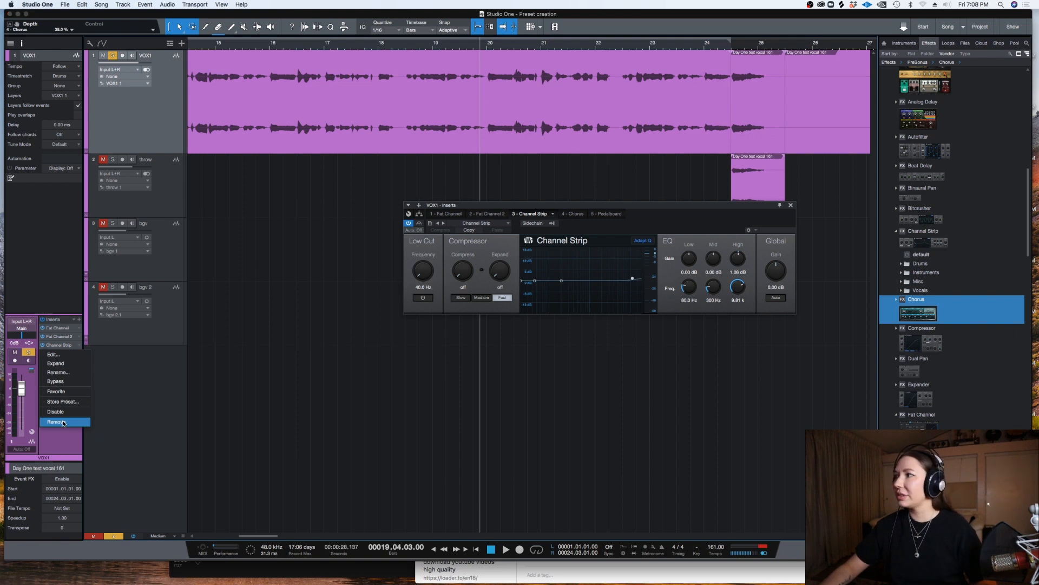
left_click(63, 423)
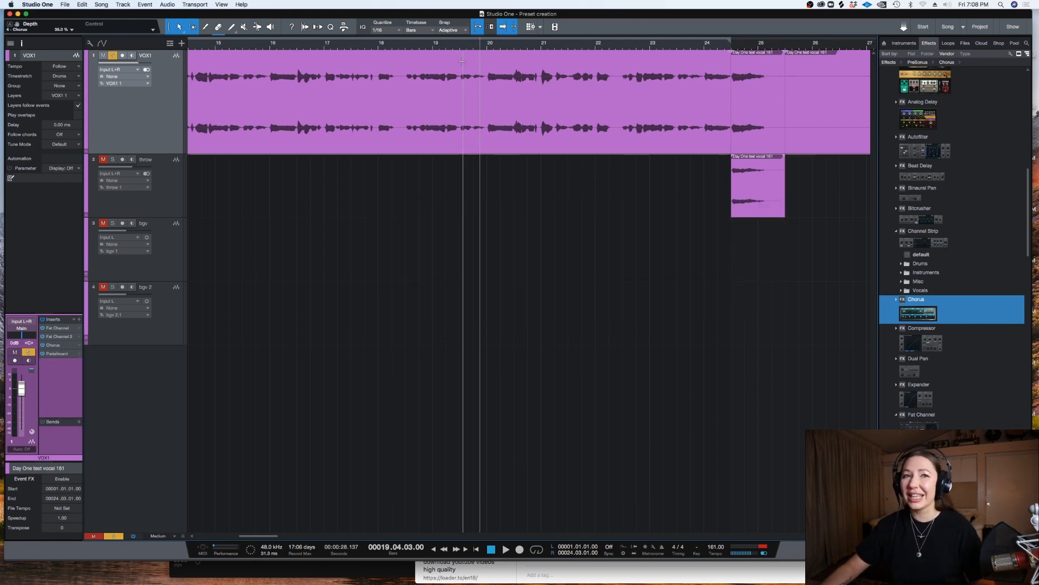
Lower the Passive EQ's high-frequency boost in VOX1's second Fat Channel to about 6.30 during playback.
key("space")
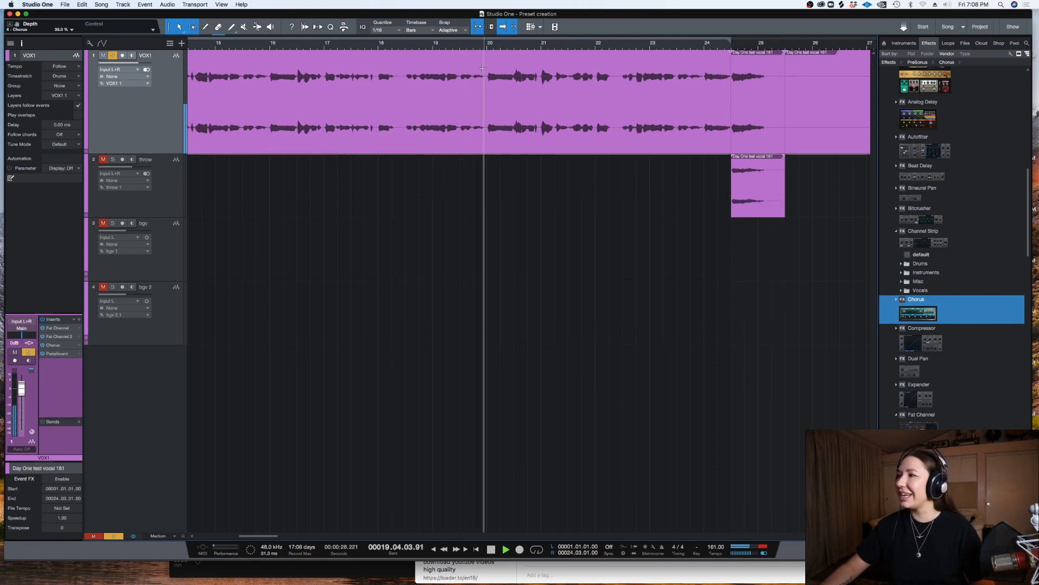
left_click(58, 337)
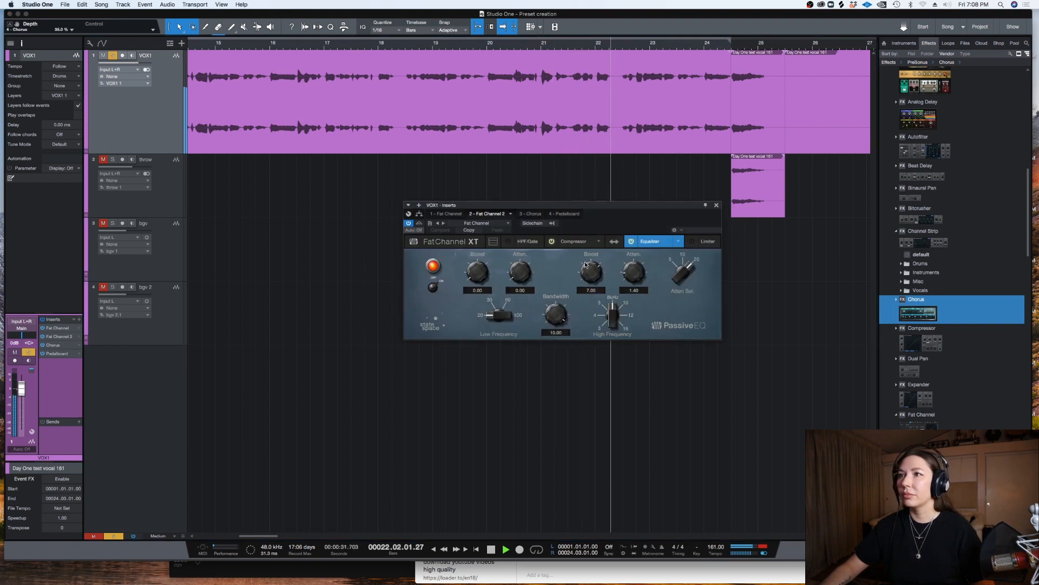
left_click_drag(586, 264, 587, 274)
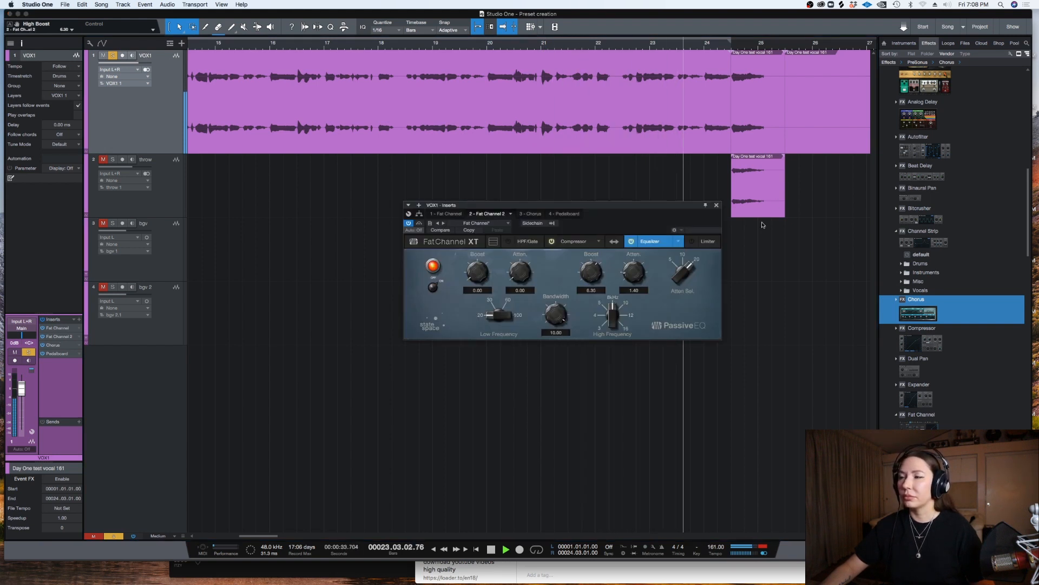
left_click(717, 207)
key("space")
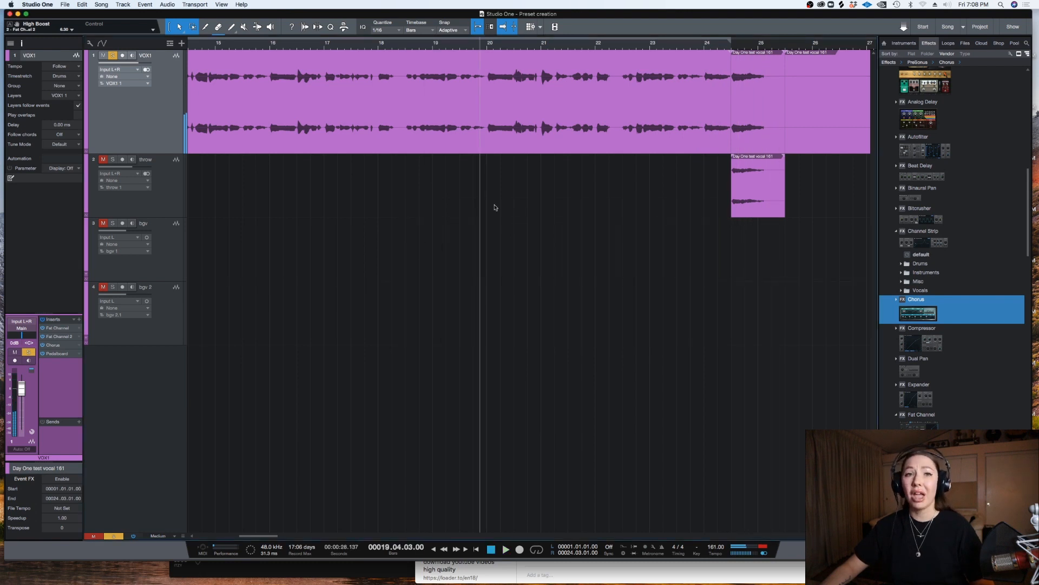
Store VOX1's inserts as an FX chain preset named "LYRE - Welcome to 1987" in the Vocals subfolder.
left_click(75, 318)
left_click(97, 384)
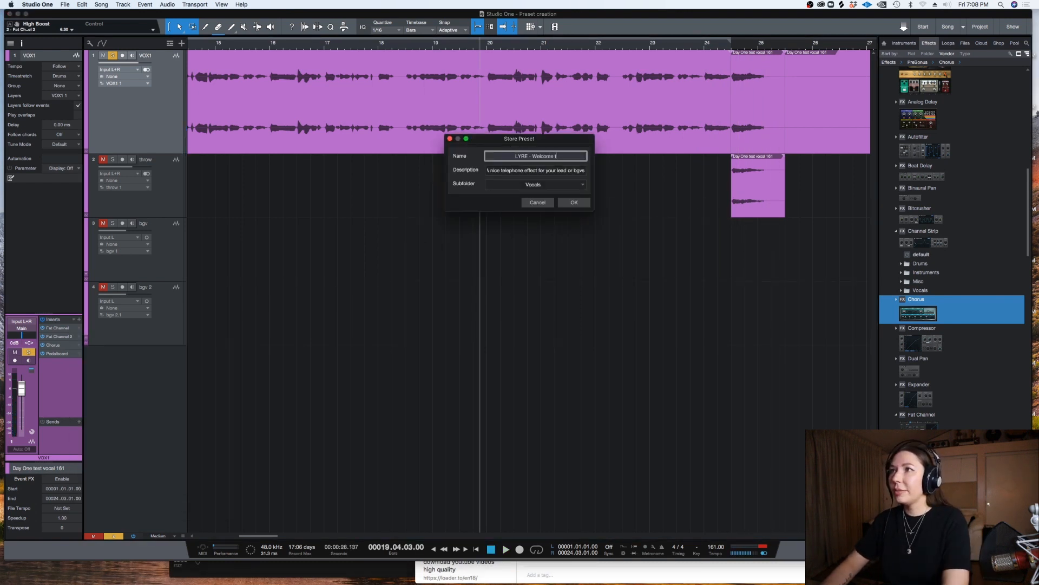
type("o 1987")
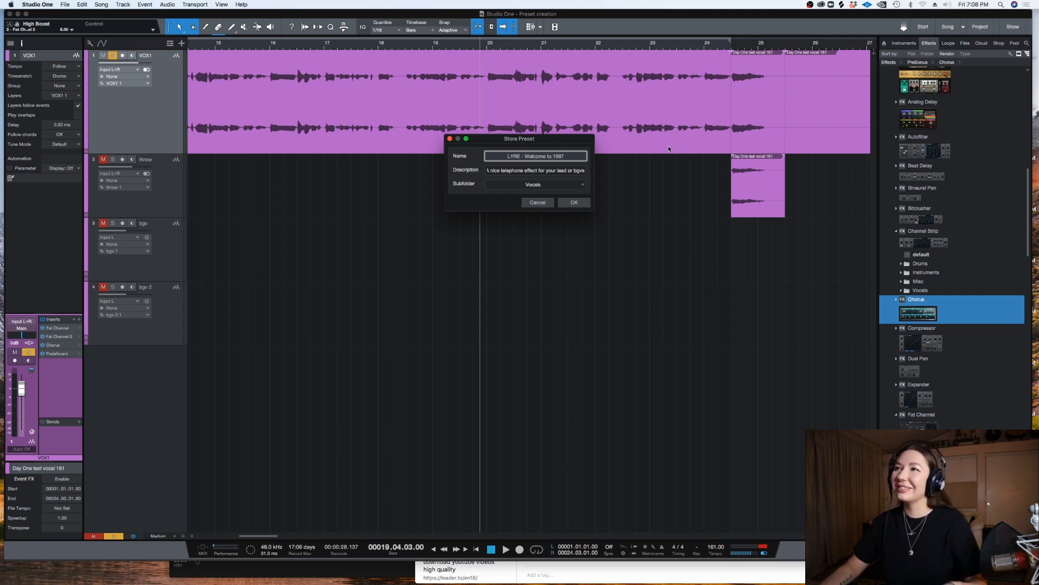
key("Return")
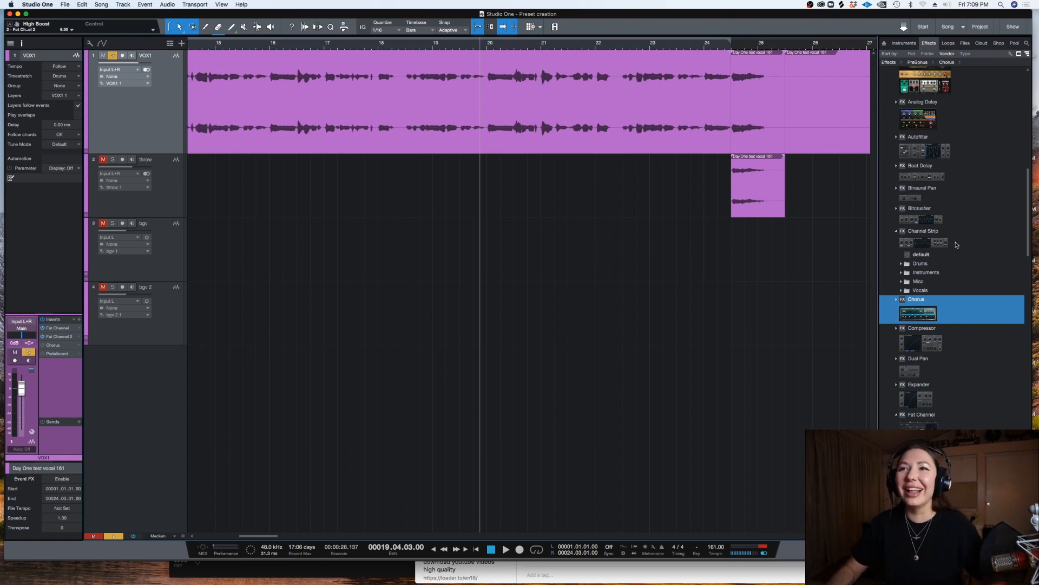
Audition Bitcrusher's Dirty Bits preset on VOX1 and reduce its mix to about 17%.
left_click_drag(1029, 216, 1018, 199)
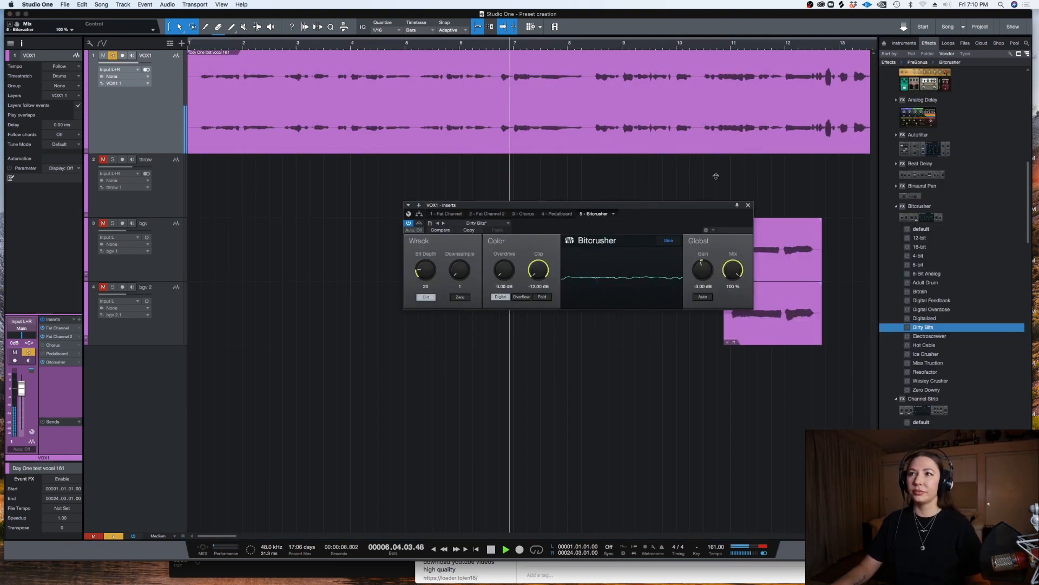
key("space")
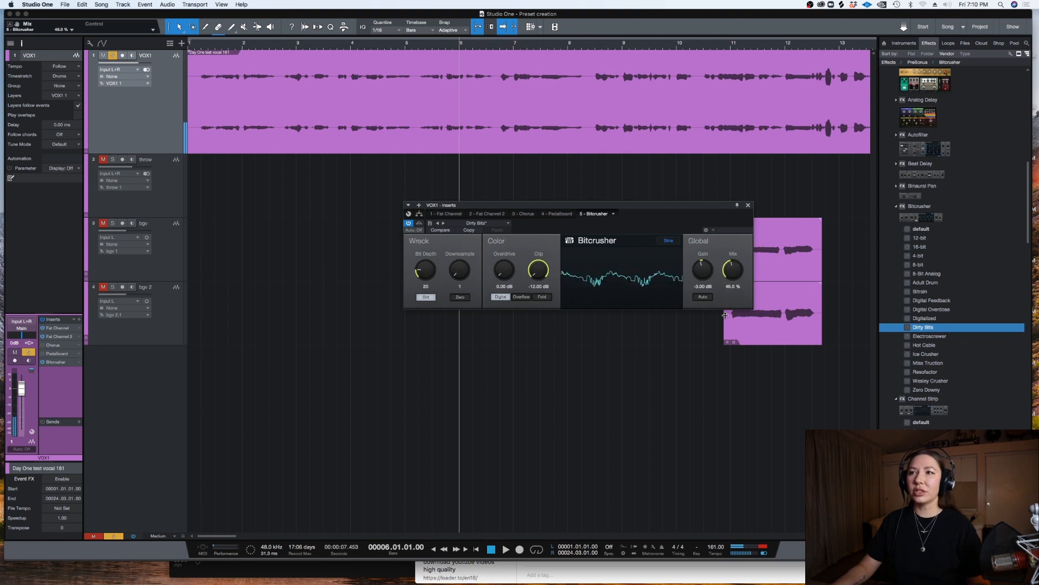
left_click_drag(728, 265, 726, 332)
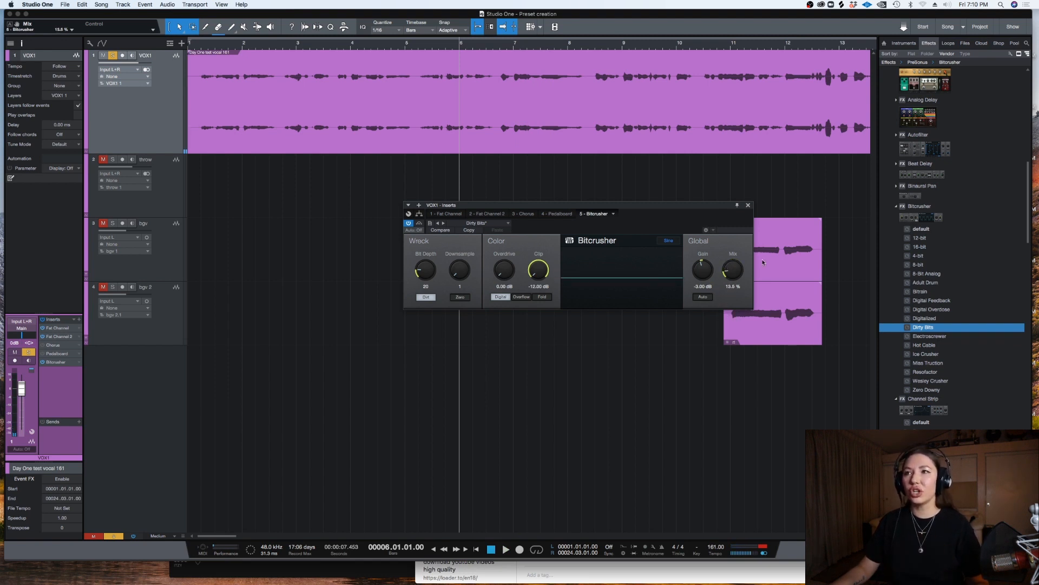
key("space")
left_click_drag(732, 276, 733, 262)
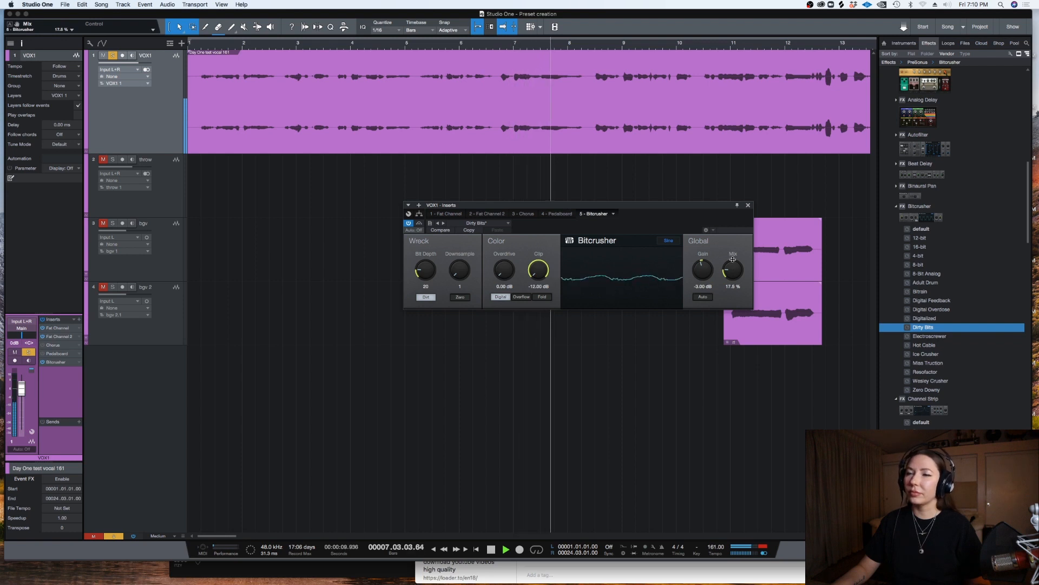
key("space")
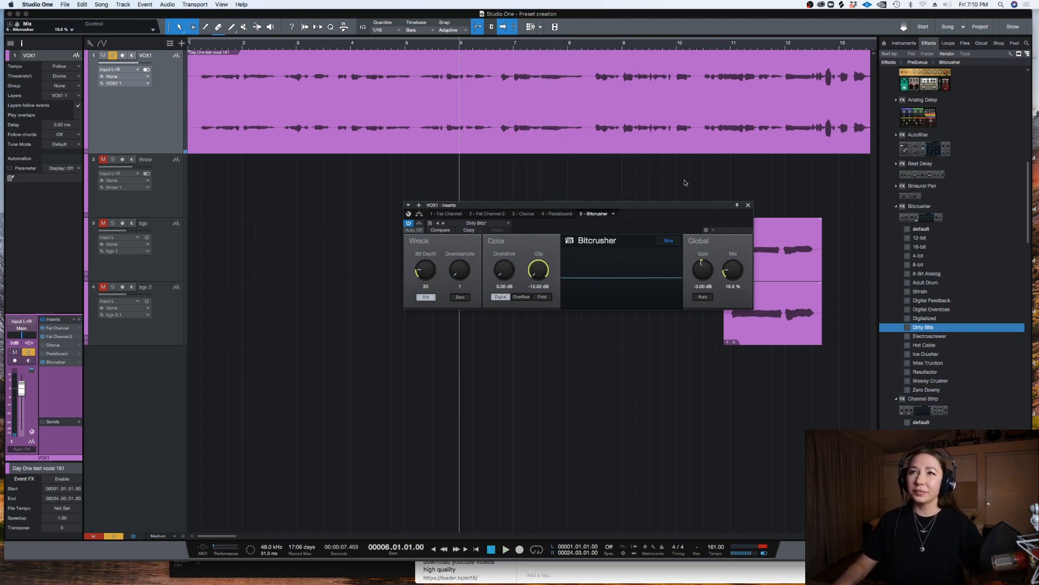
left_click(748, 206)
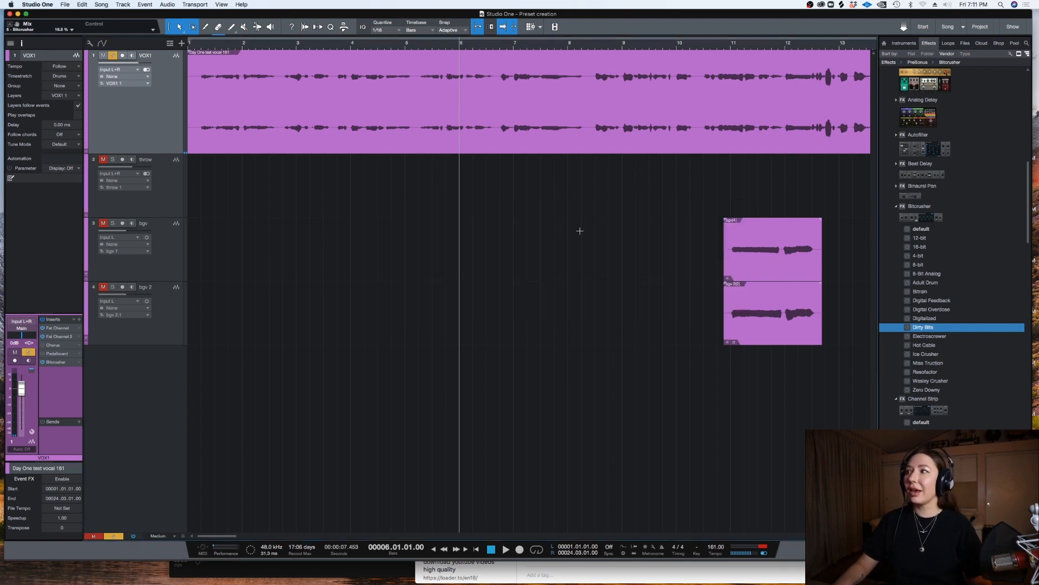
Move Pedalboard after Bitcrusher in VOX1's inserts and adjust its Reverb mix, checking it during playback.
left_click_drag(54, 354, 54, 369)
double_click(53, 363)
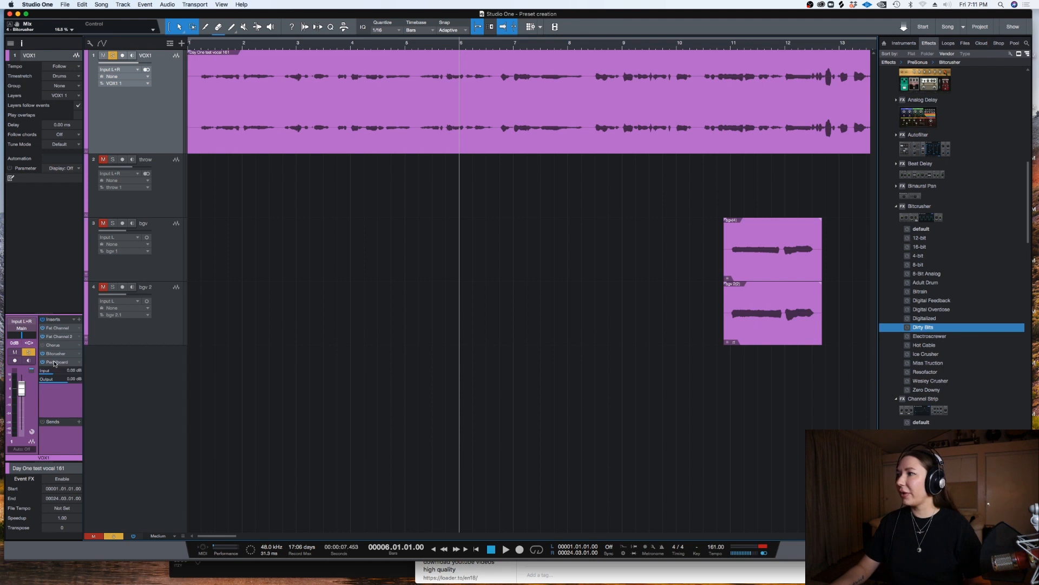
double_click(53, 363)
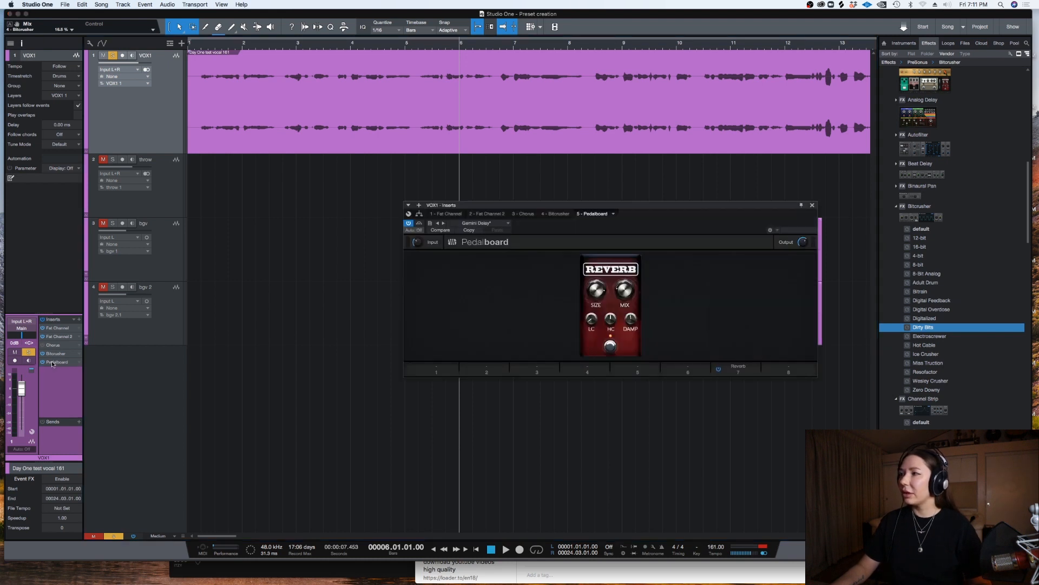
mouse_move(626, 287)
left_mouse_down()
mouse_move(623, 233)
mouse_move(622, 281)
left_mouse_up()
key("space")
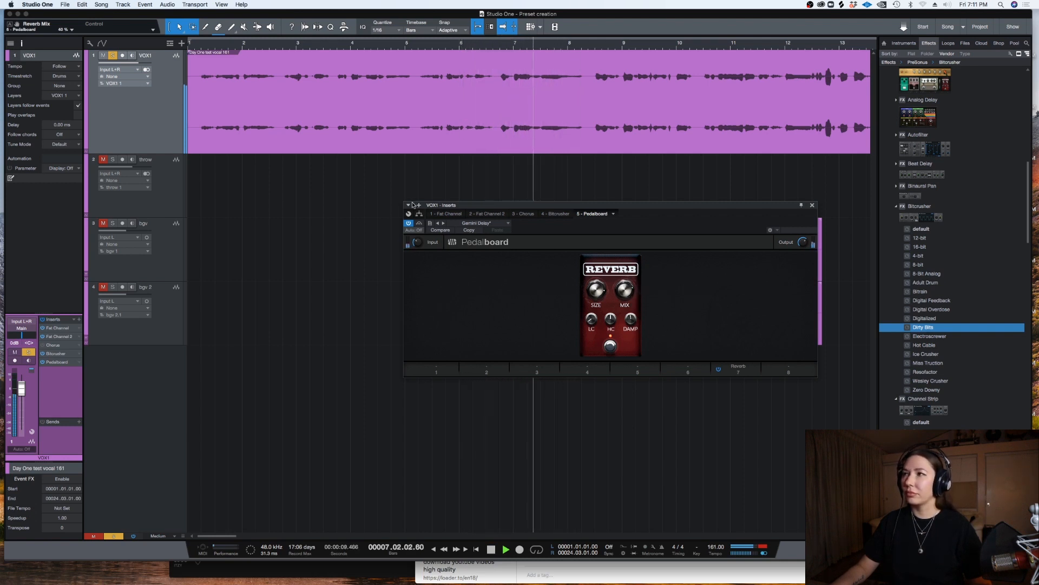
left_click(813, 206)
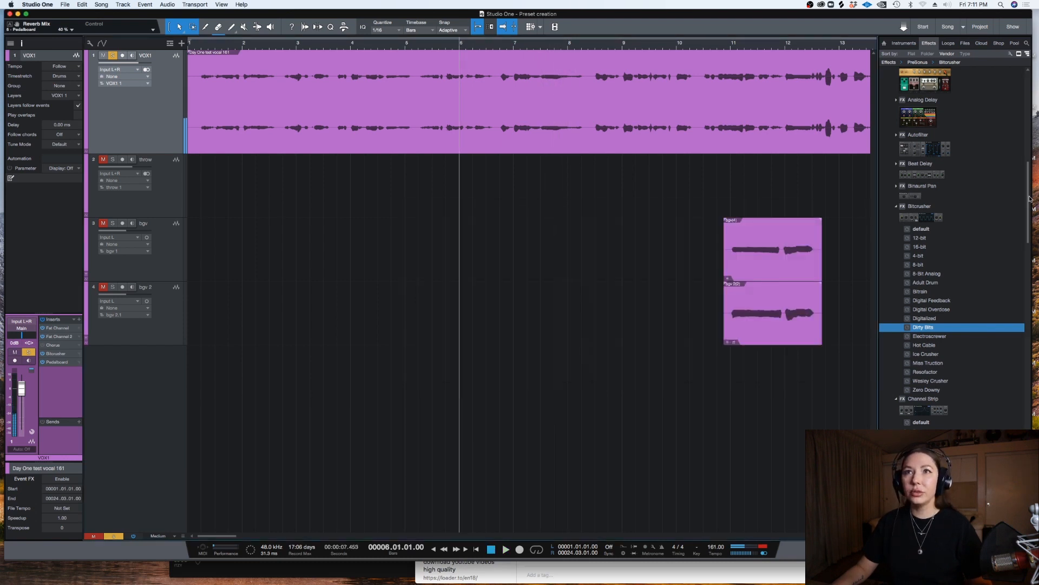
Add Pro EQ at the end of VOX1's inserts and audition the chain.
left_click_drag(1030, 198, 1022, 229)
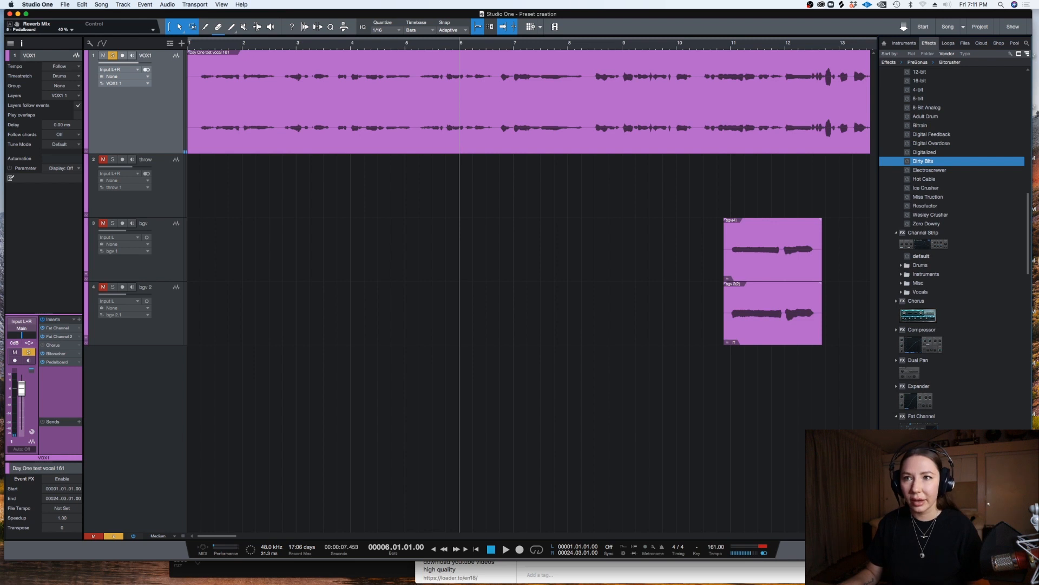
left_click_drag(1030, 238, 1018, 379)
left_click_drag(949, 354, 60, 371)
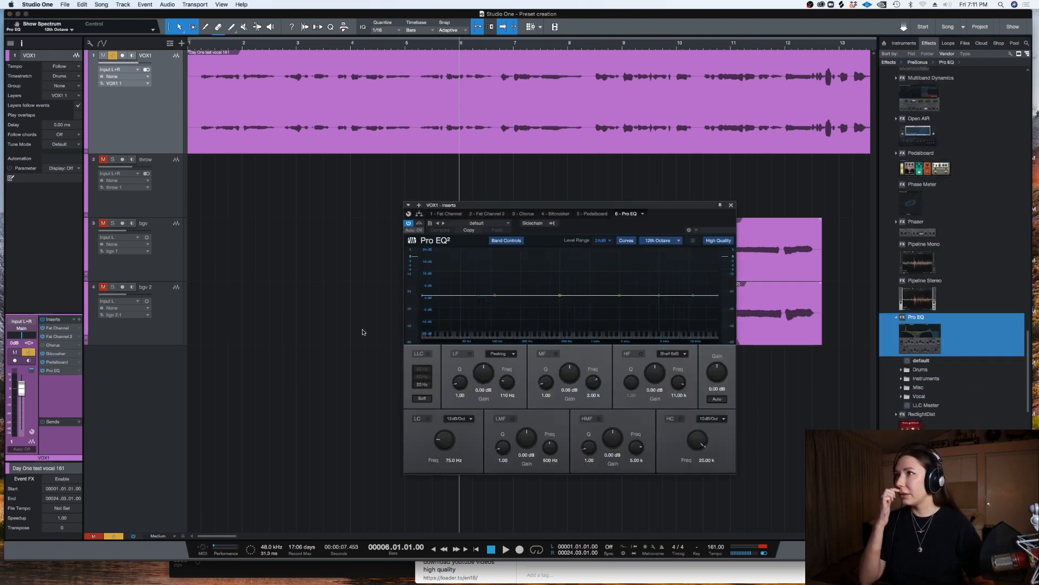
key("space")
key("space")
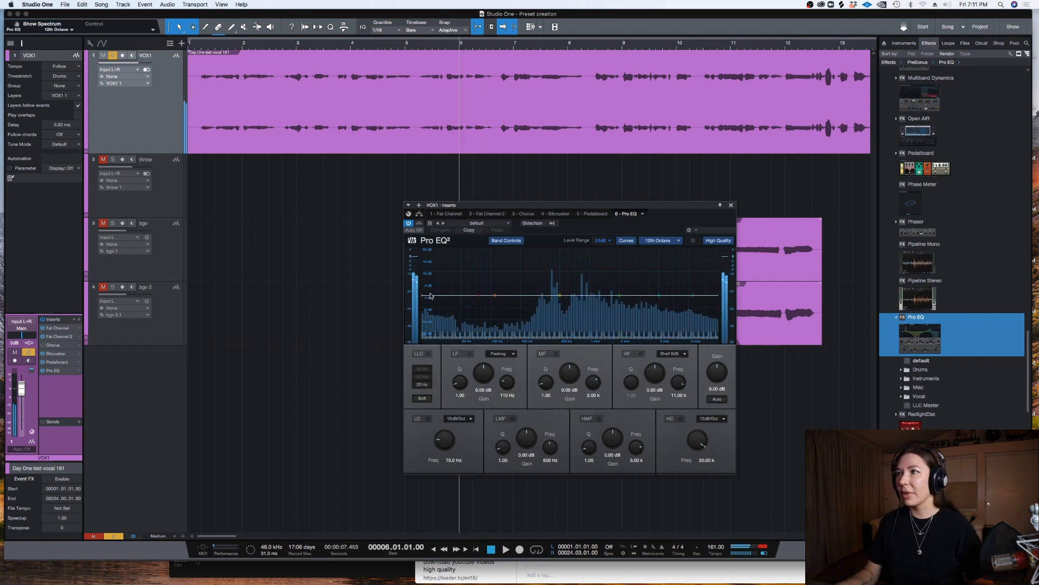
Enable Pro EQ's 20 Hz LLC filter and set a 48 dB/Oct low cut at about 540 Hz, checking it during playback.
left_click(423, 295)
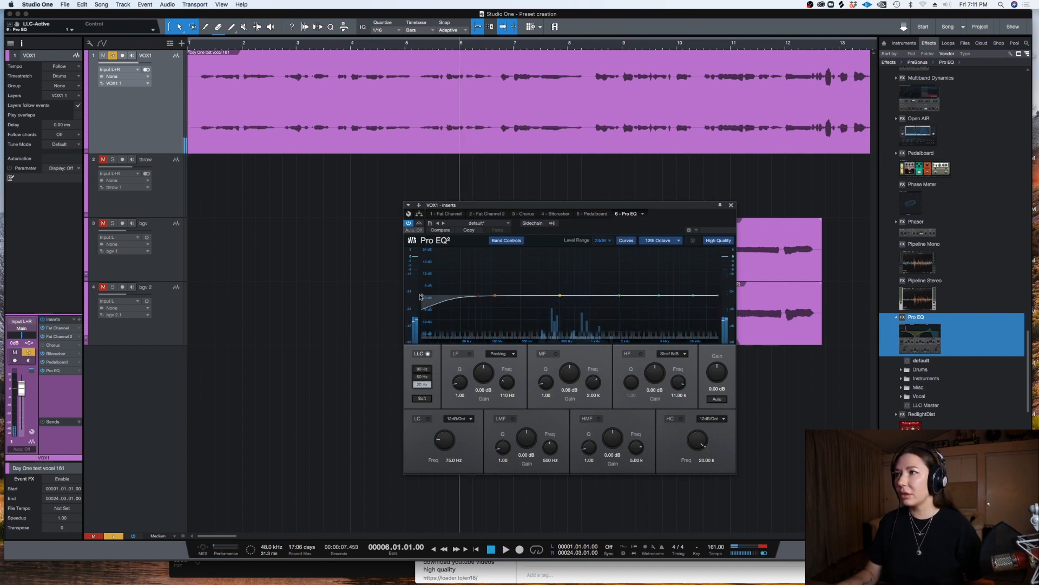
left_click_drag(478, 297, 528, 318)
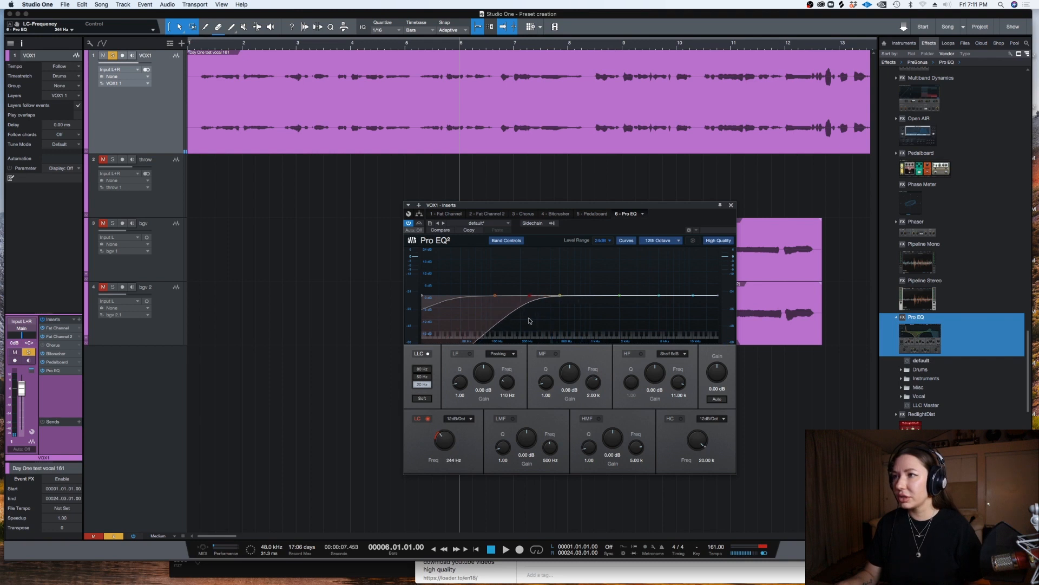
left_click(460, 418)
left_click(467, 464)
key("space")
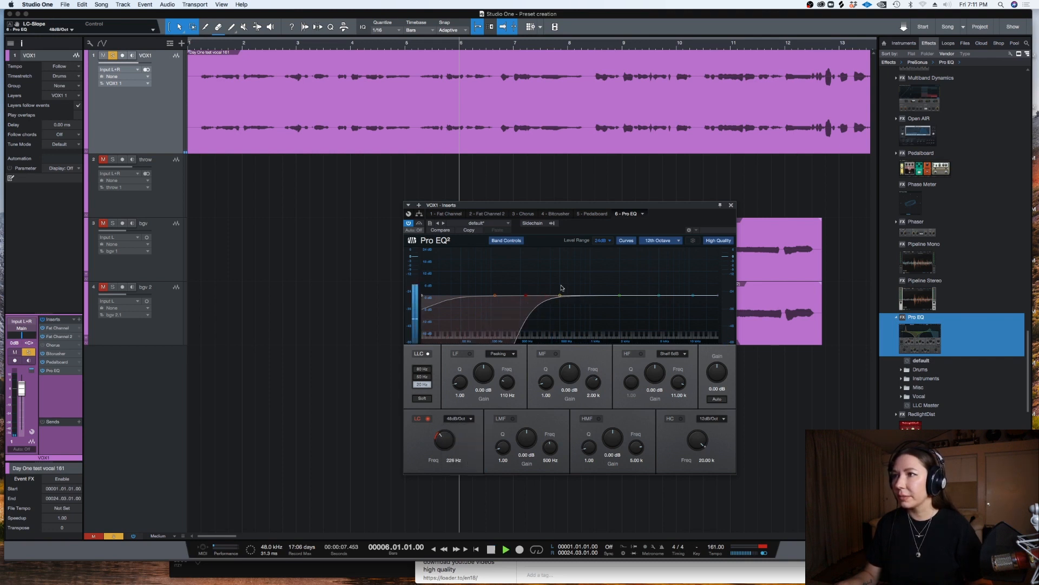
left_click_drag(526, 296, 563, 305)
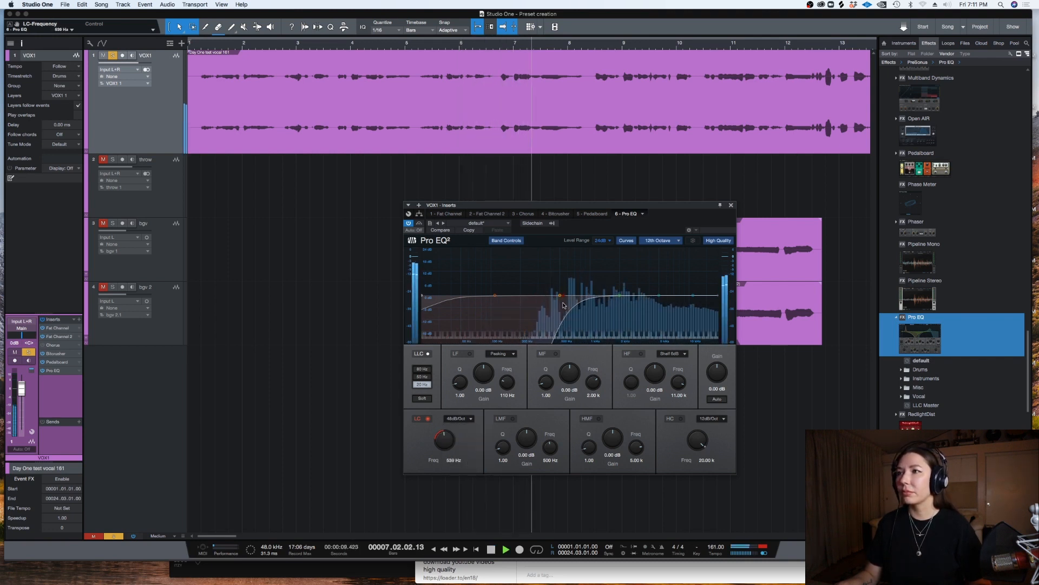
key("space")
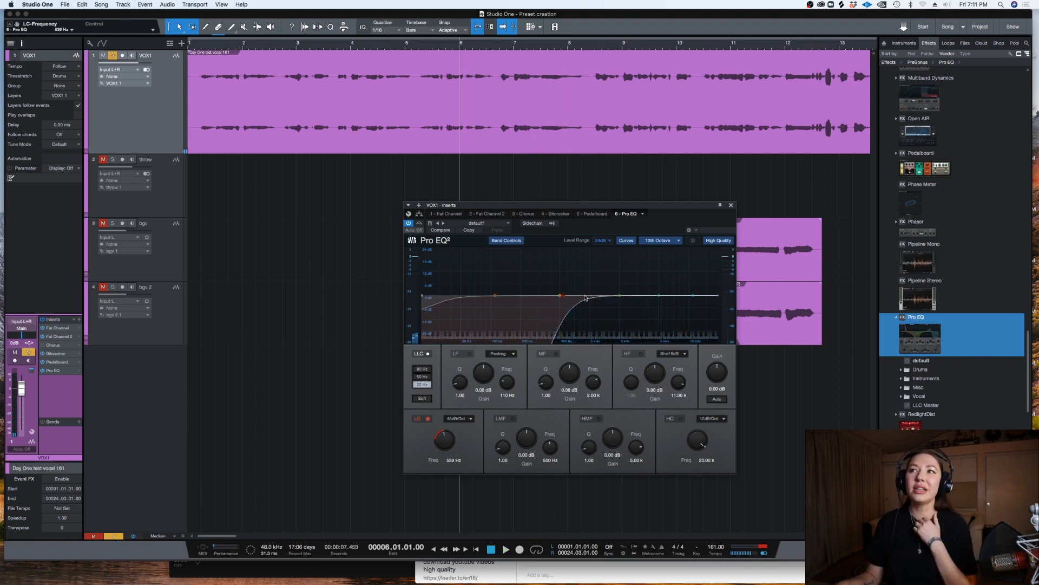
Lower the mix of VOX1's Bitcrusher to 8.5% and start playback.
left_click(56, 354)
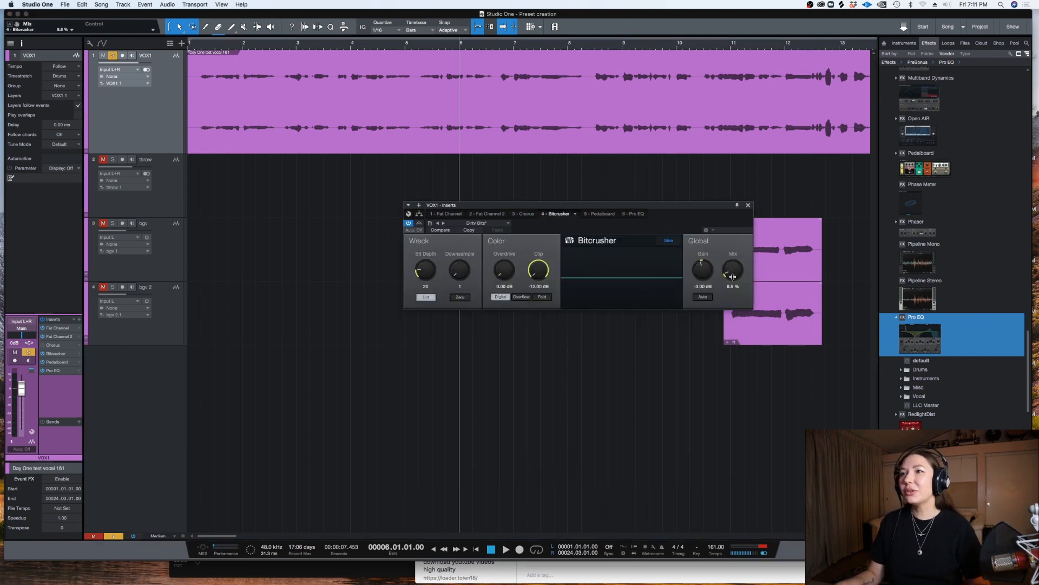
key("space")
In Pro EQ, set the 500 Hz LMF band to -3.77 dB, the low cut to about 333 Hz and the high cut near 15 kHz.
left_click(632, 213)
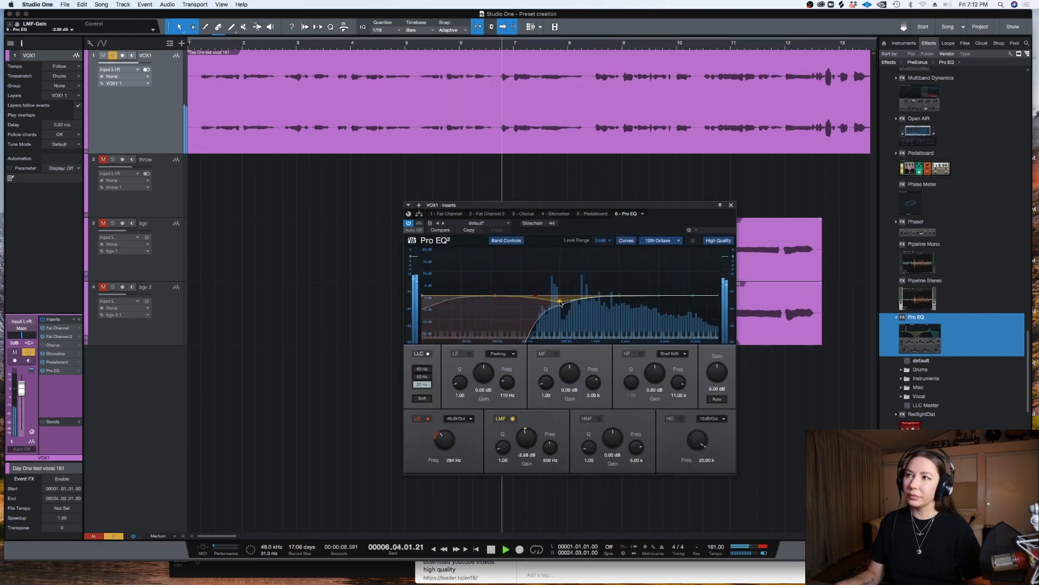
left_click_drag(549, 301, 541, 301)
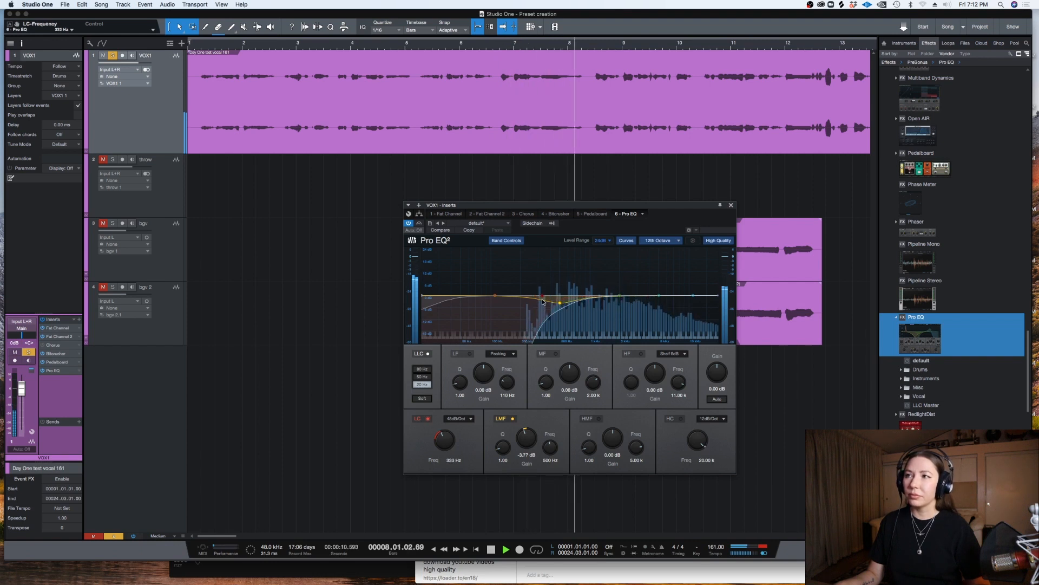
left_click(718, 297)
left_click_drag(718, 298, 708, 302)
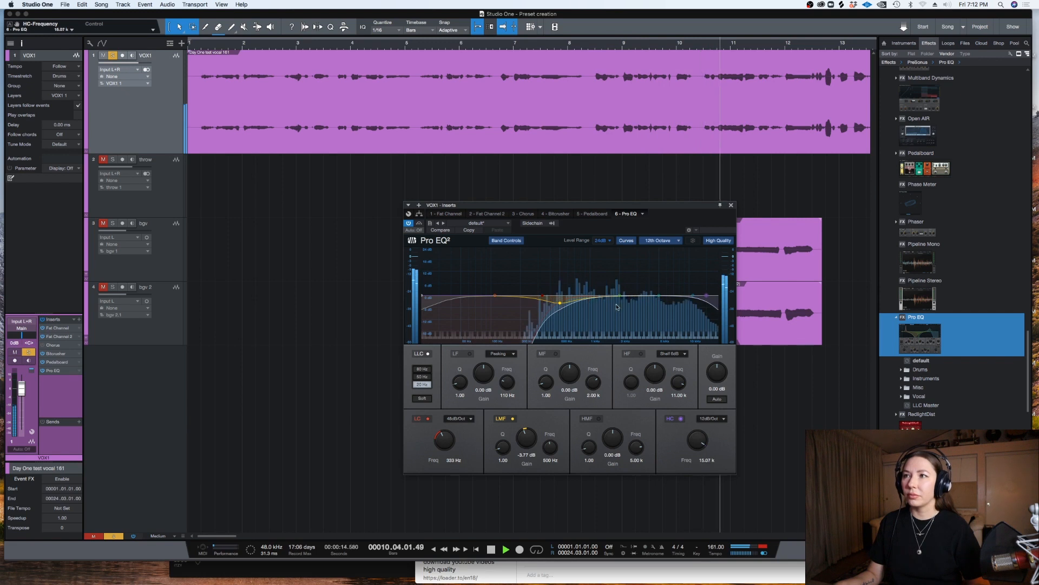
Dip Pro EQ's MF band about 6 dB near 1 kHz and set a 36 dB/Oct high cut at 14.11 kHz during playback.
left_click_drag(619, 296, 593, 301)
left_click_drag(707, 296, 687, 403)
left_click(712, 419)
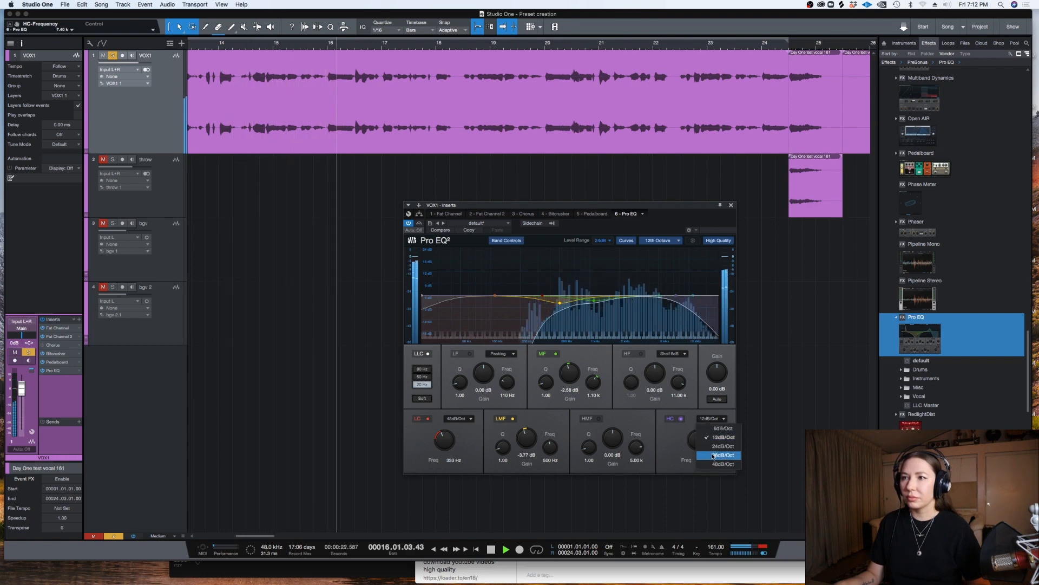
left_click(714, 455)
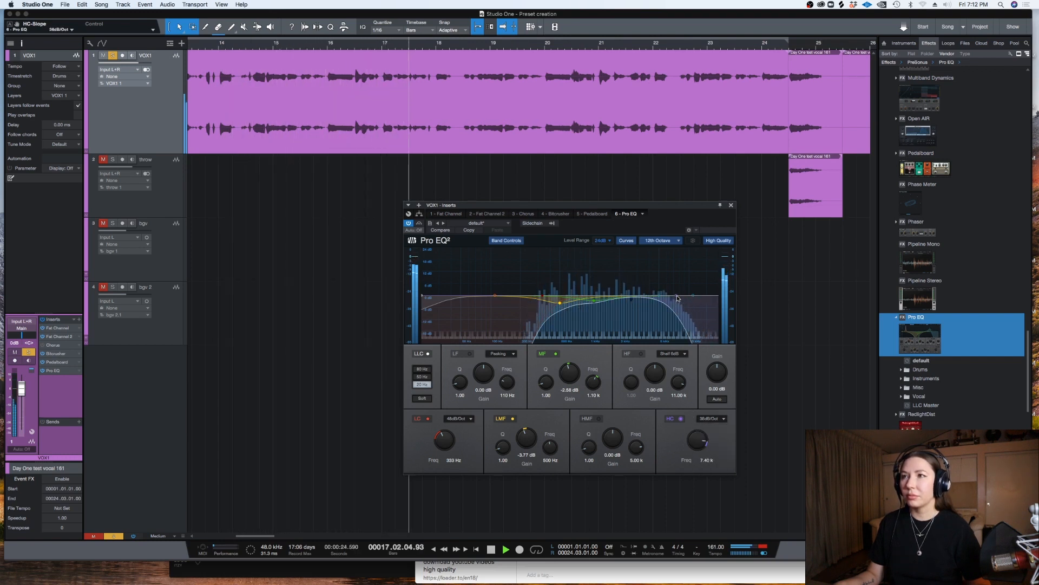
left_click_drag(677, 298, 707, 297)
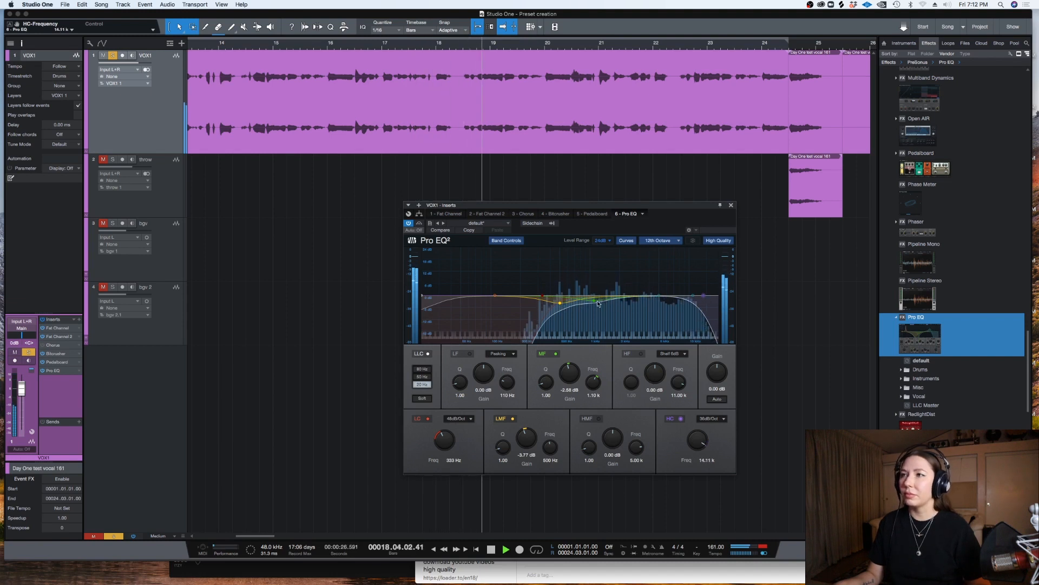
left_click_drag(591, 309, 589, 307)
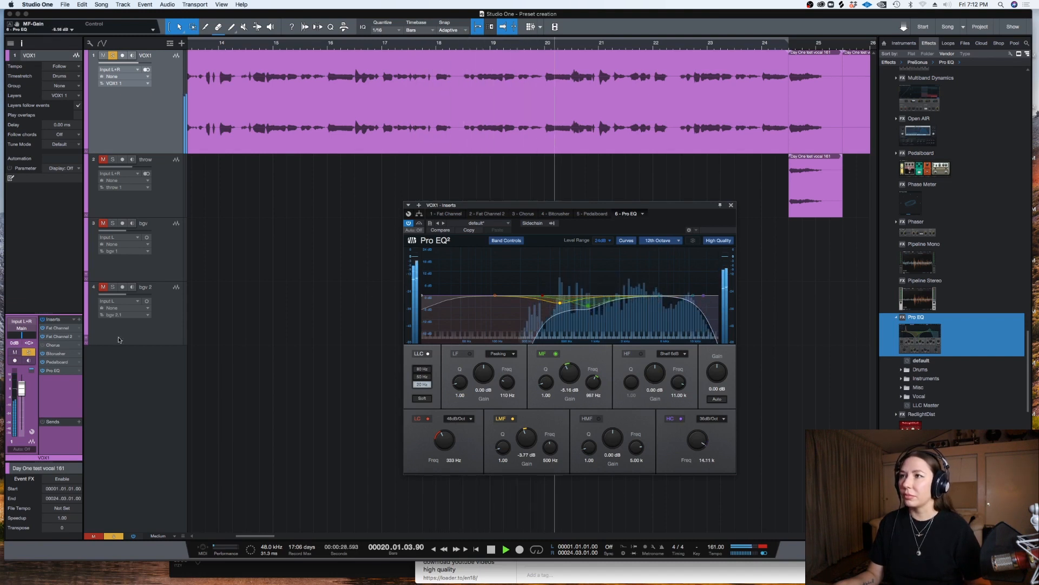
key("space")
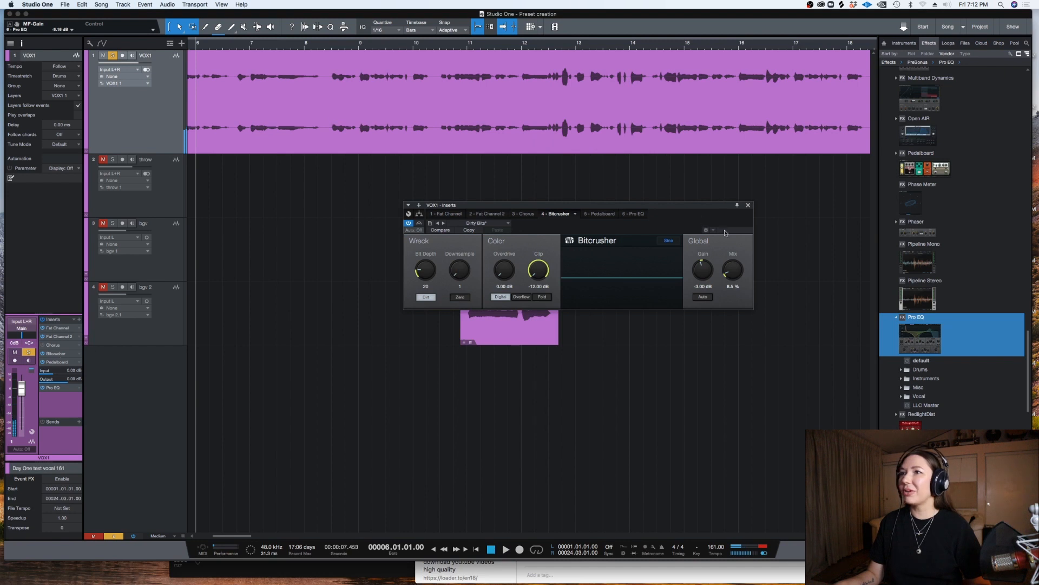
Raise Bitcrusher's mix on VOX1 to about 10.6% and audition the whole chain.
left_click_drag(738, 270, 733, 267)
key("space")
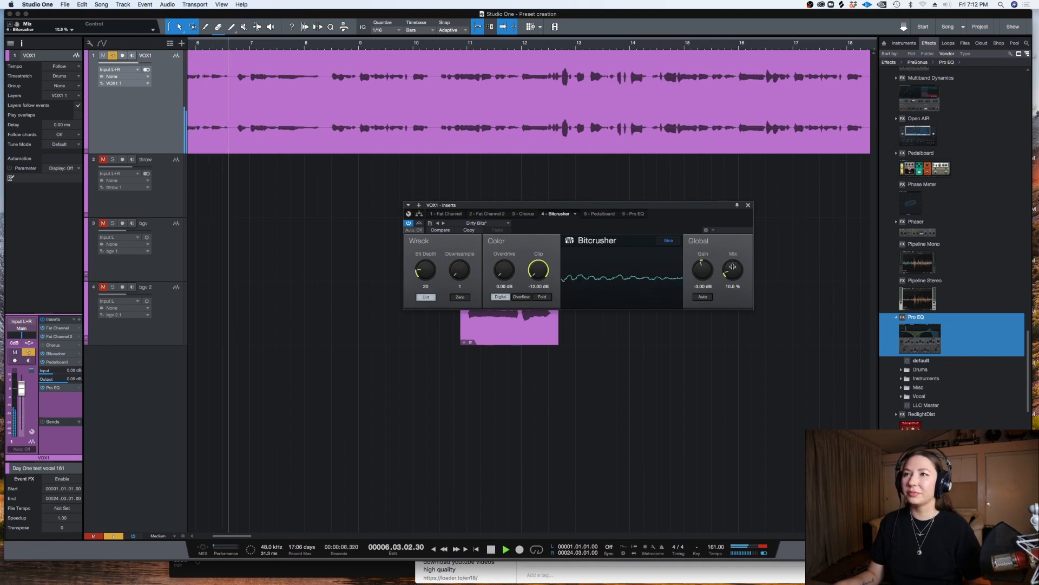
left_click(748, 206)
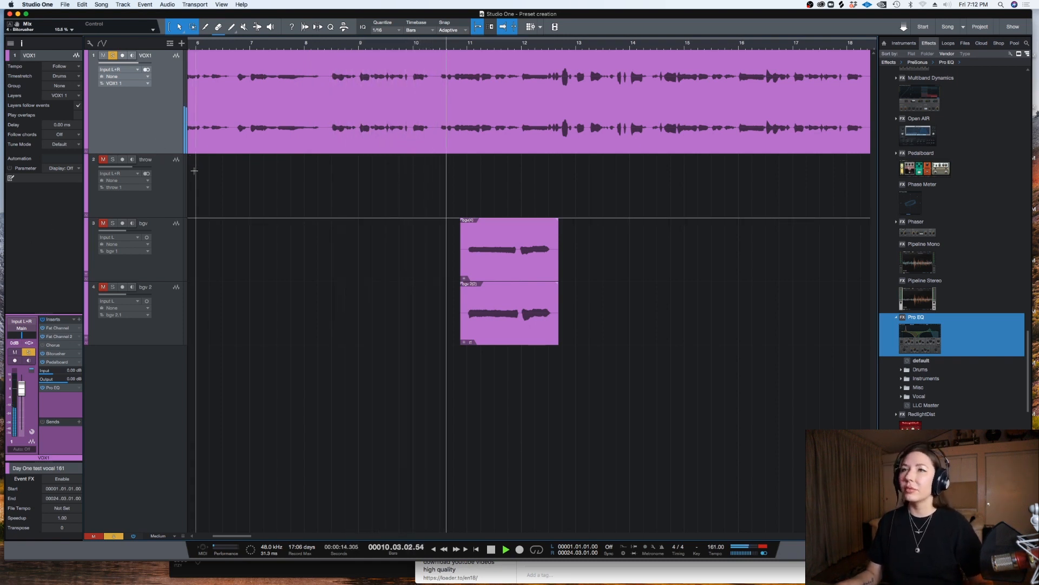
key("space")
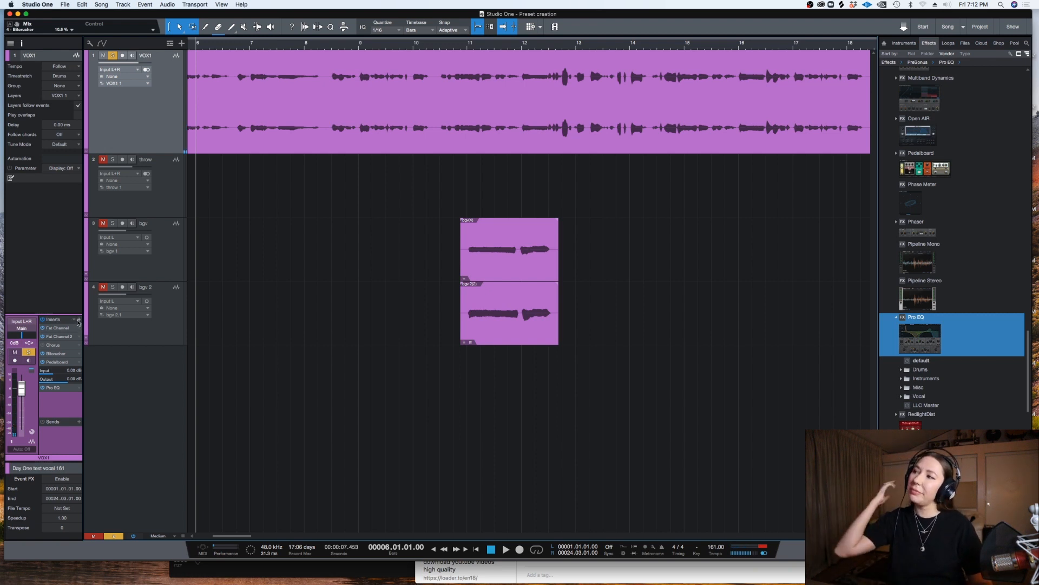
Check Bitcrusher's settings once more and remove the disabled Chorus from VOX1's inserts.
left_click(56, 354)
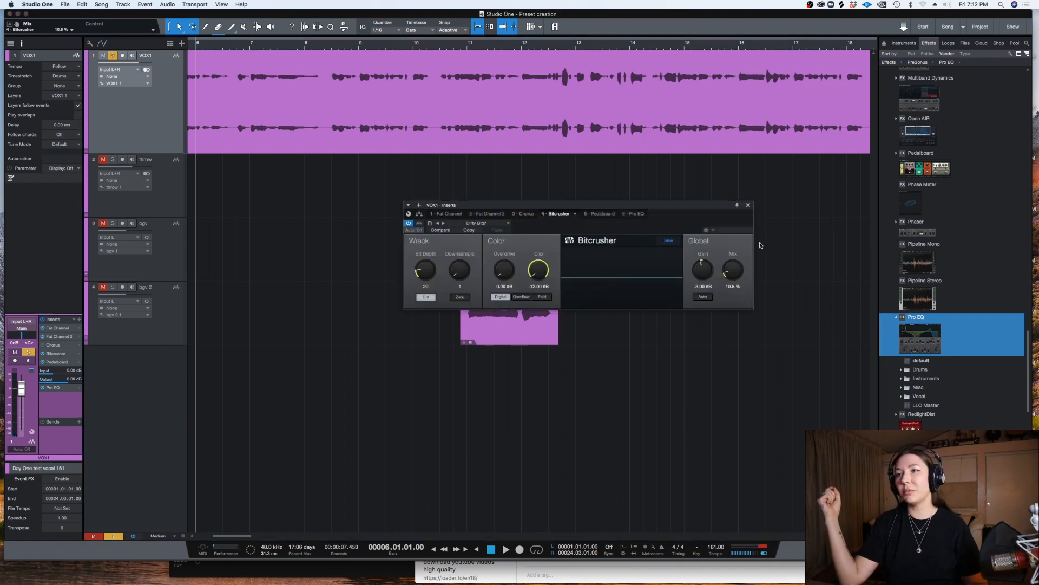
left_click(748, 205)
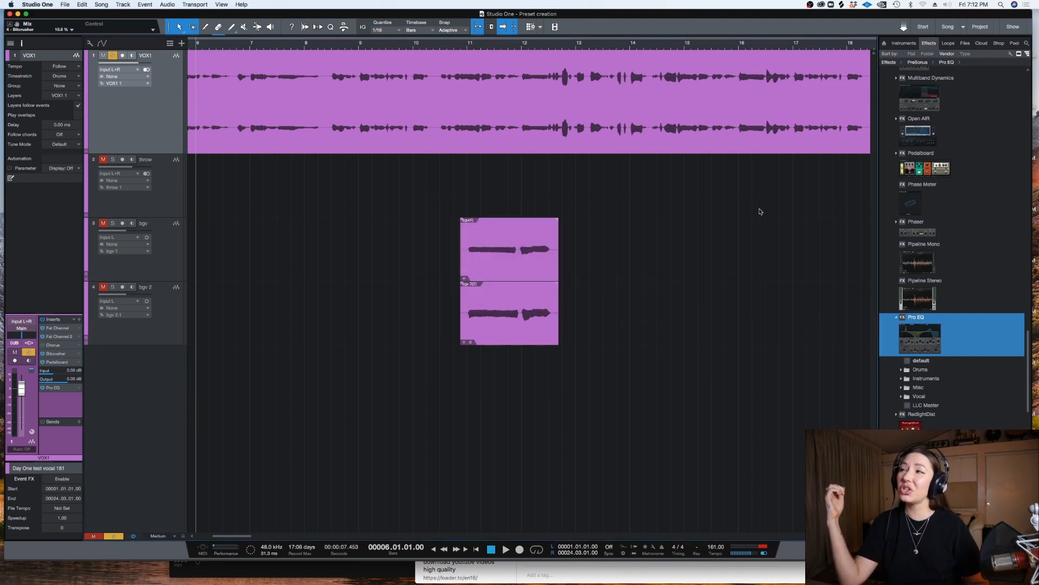
right_click(59, 347)
left_click(59, 420)
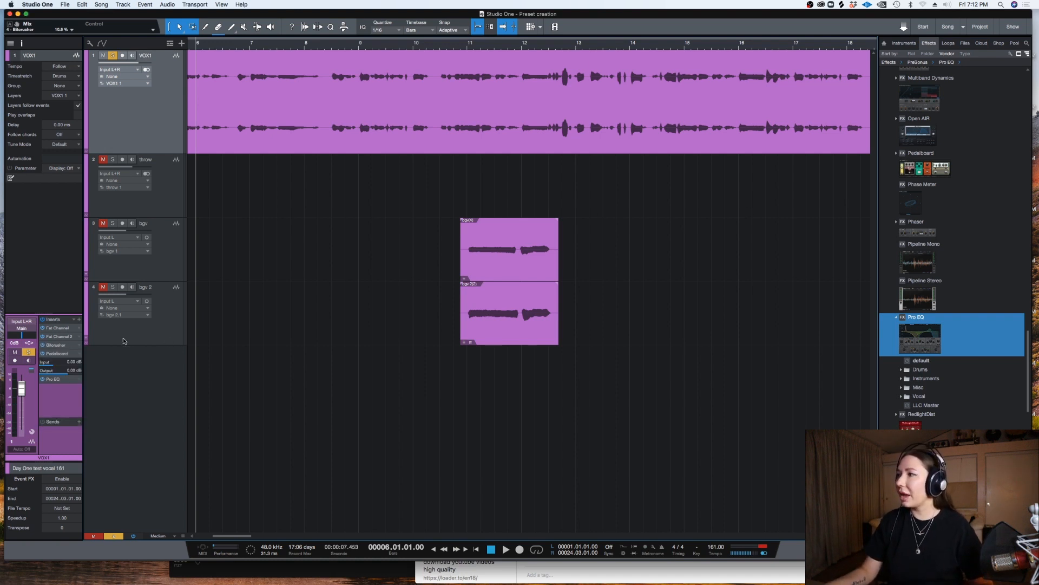
Start storing VOX1's inserts as an FX chain preset named "LYRE - Grungy Chants".
left_click(75, 320)
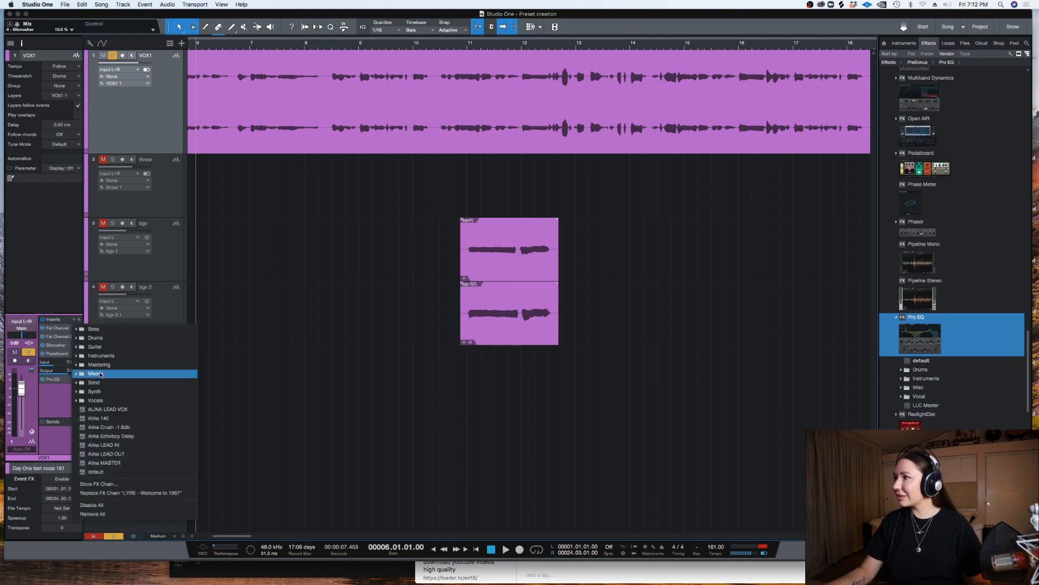
left_click(107, 485)
type("LYRE - A")
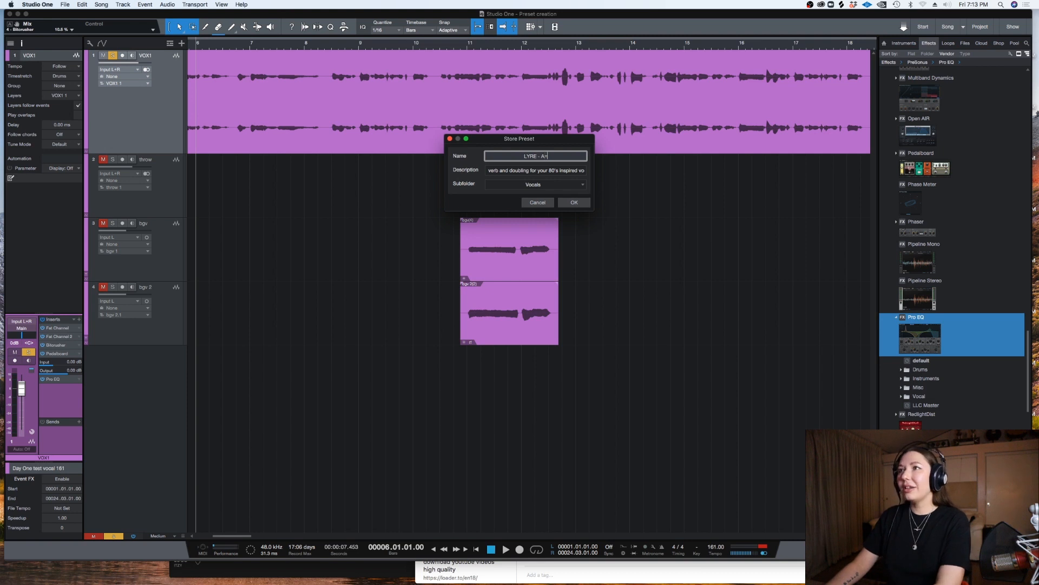
key("BackSpace")
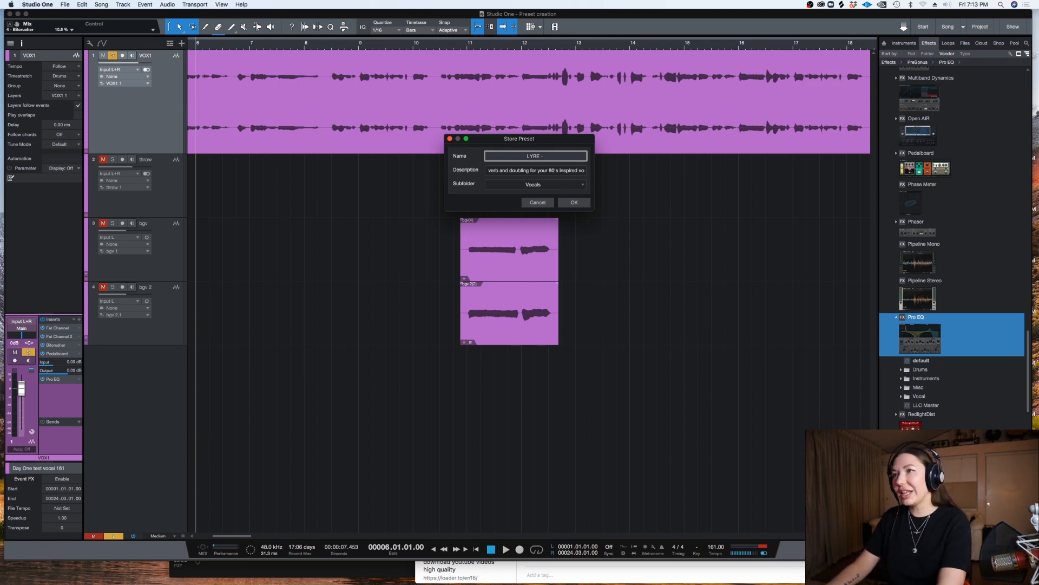
type("ngy Chants")
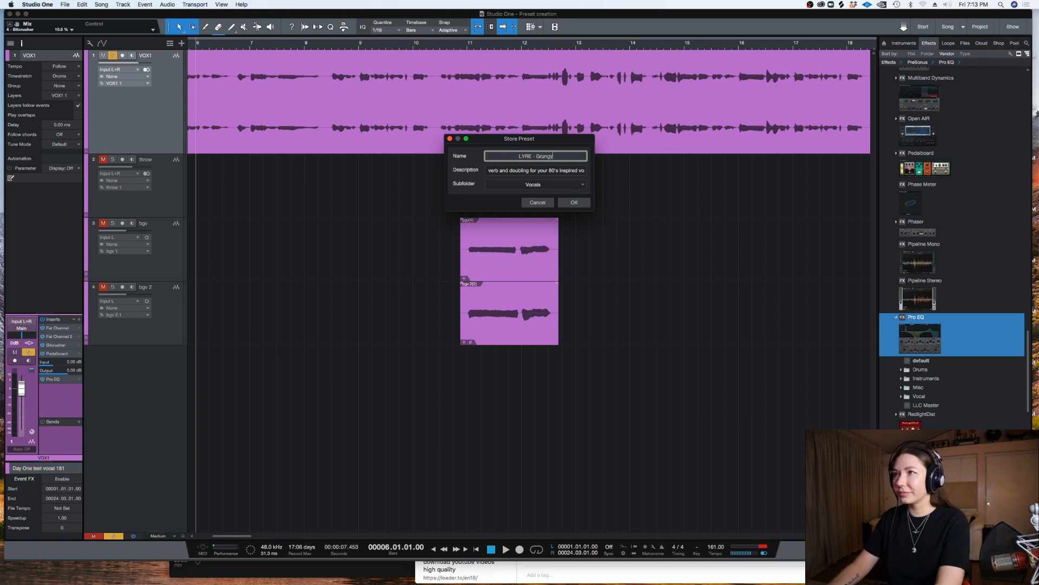
Enter a description starting "Throw this on your chats (or any vocal, really) to grunge it up" and store the preset in the Vocals subfolder.
key("Tab")
type("Throw")
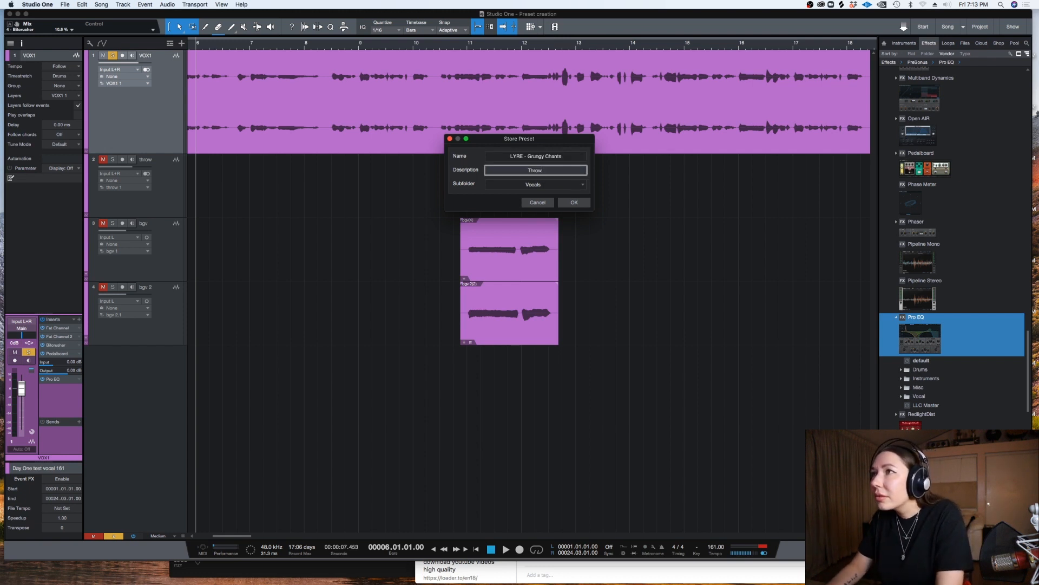
type(" this on your h")
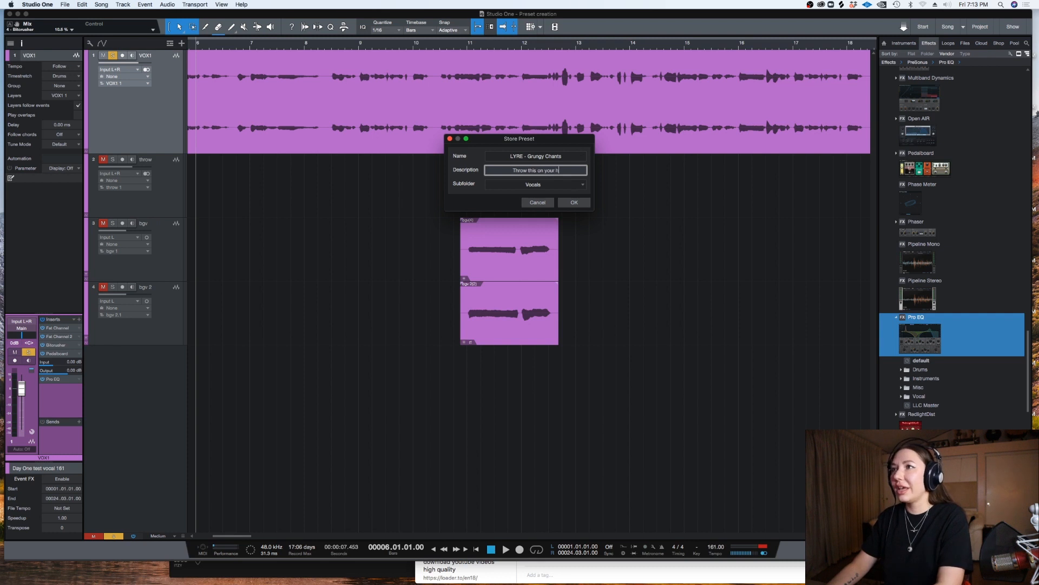
key("BackSpace")
type("chats")
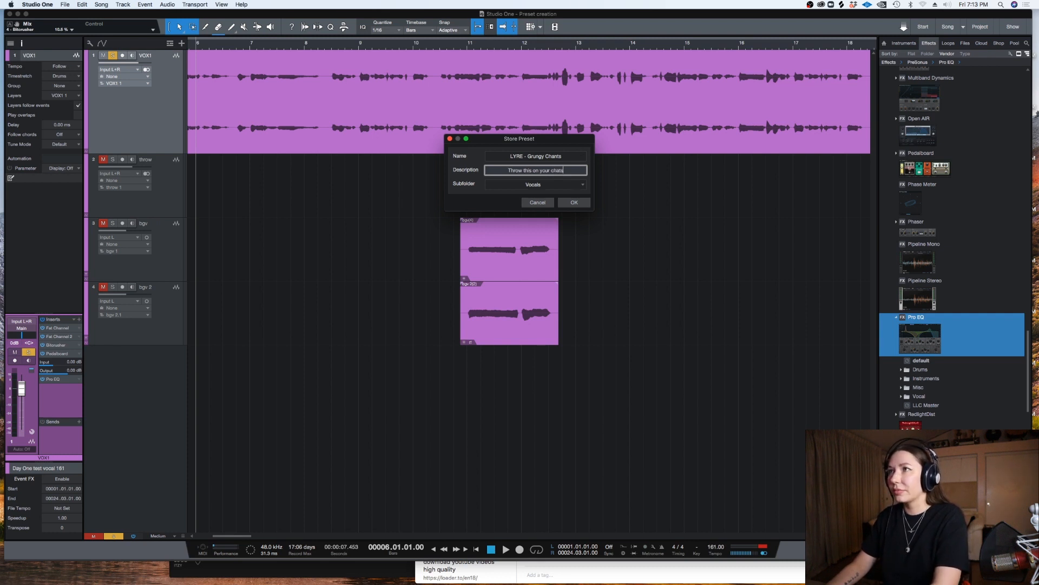
type(" (or any v")
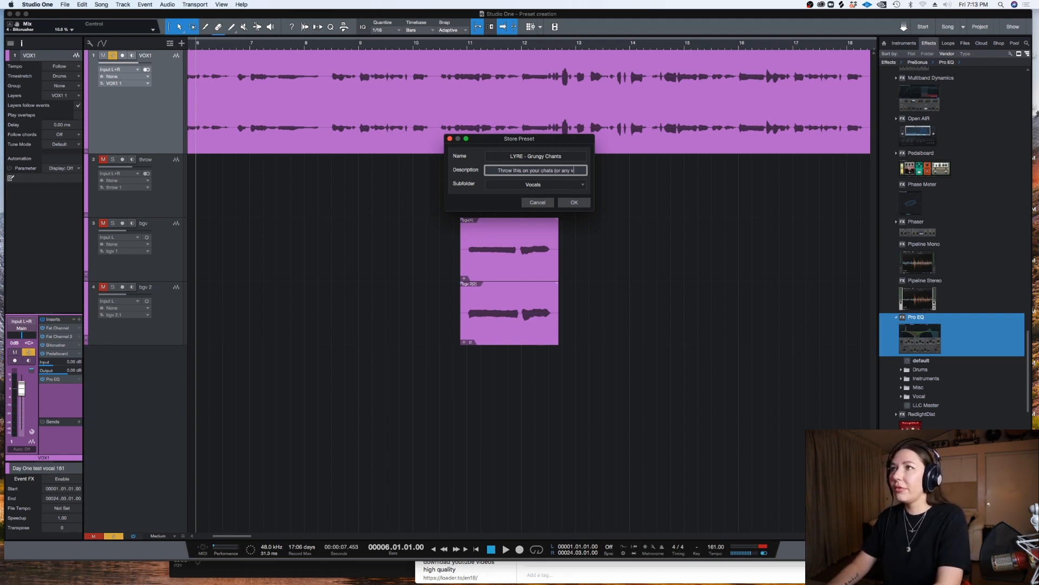
type("ocal) really) to")
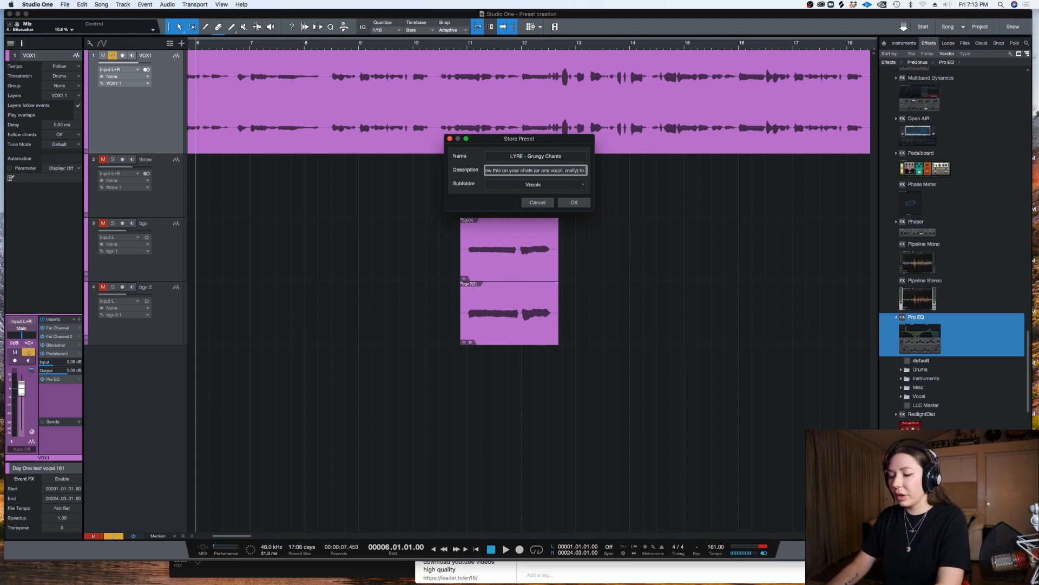
type(" d")
type("runge it up and give it")
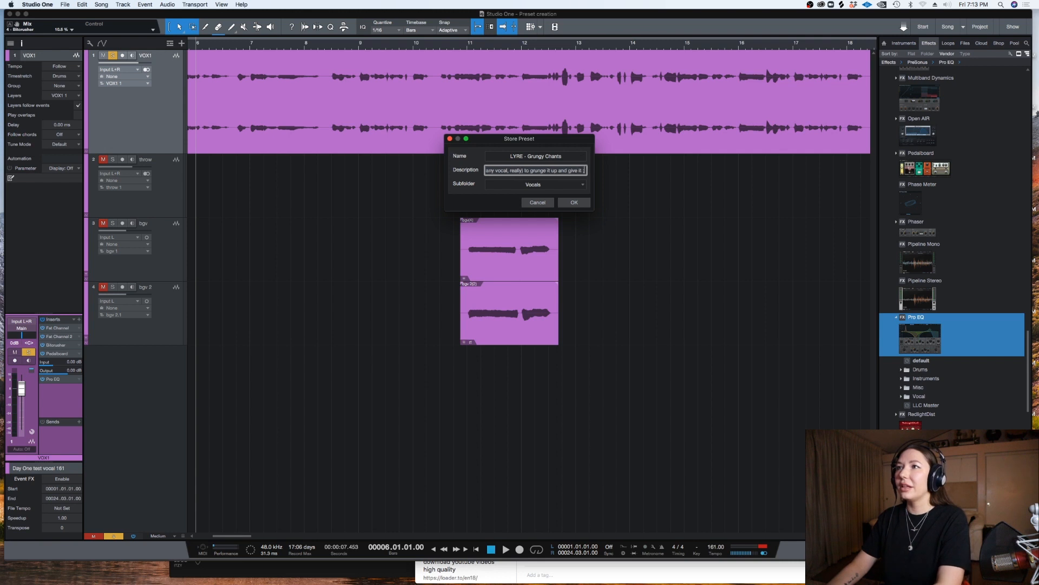
key("BackSpace")
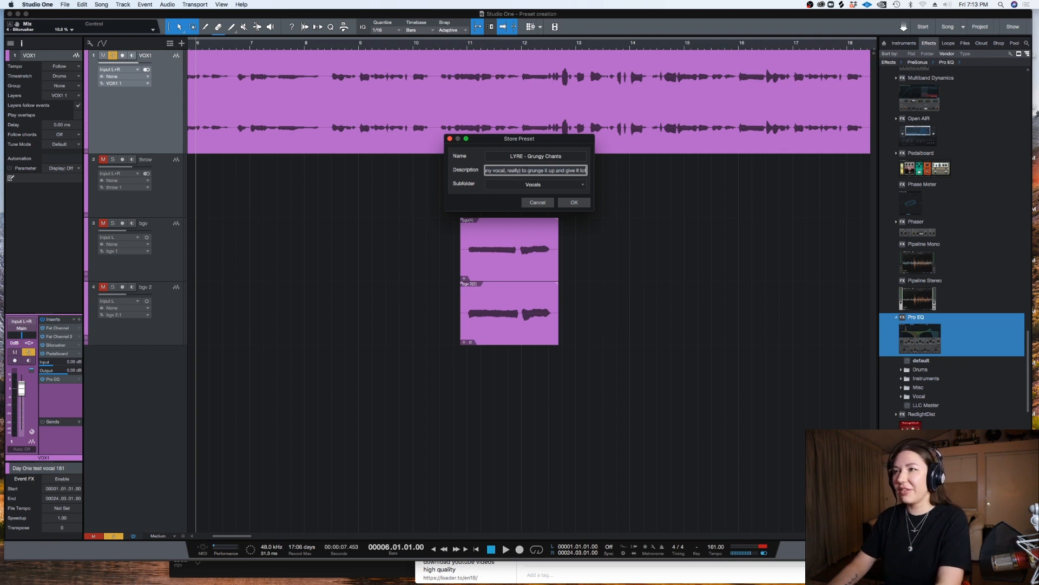
type("lots of a")
left_click(575, 207)
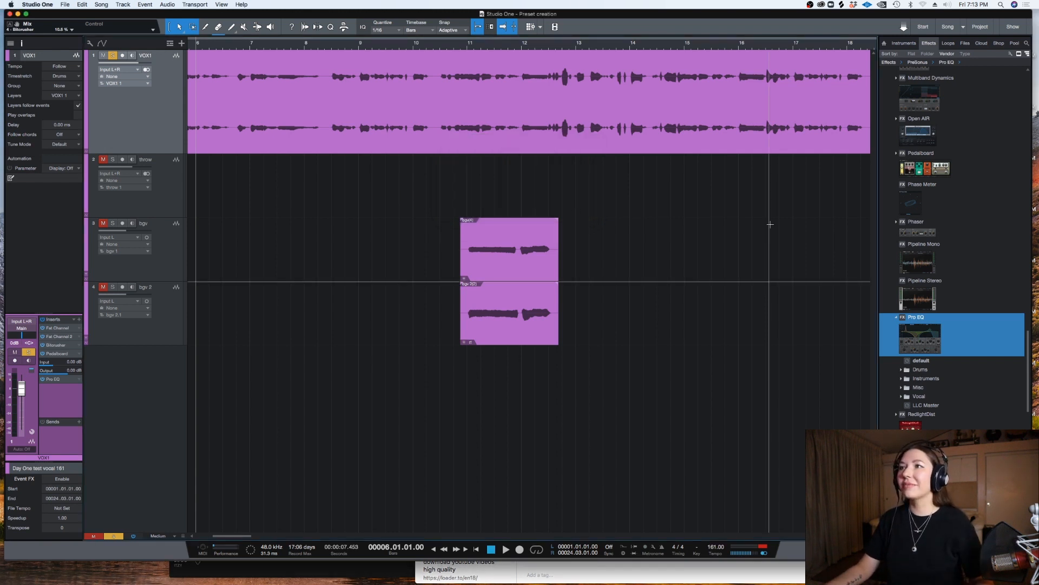